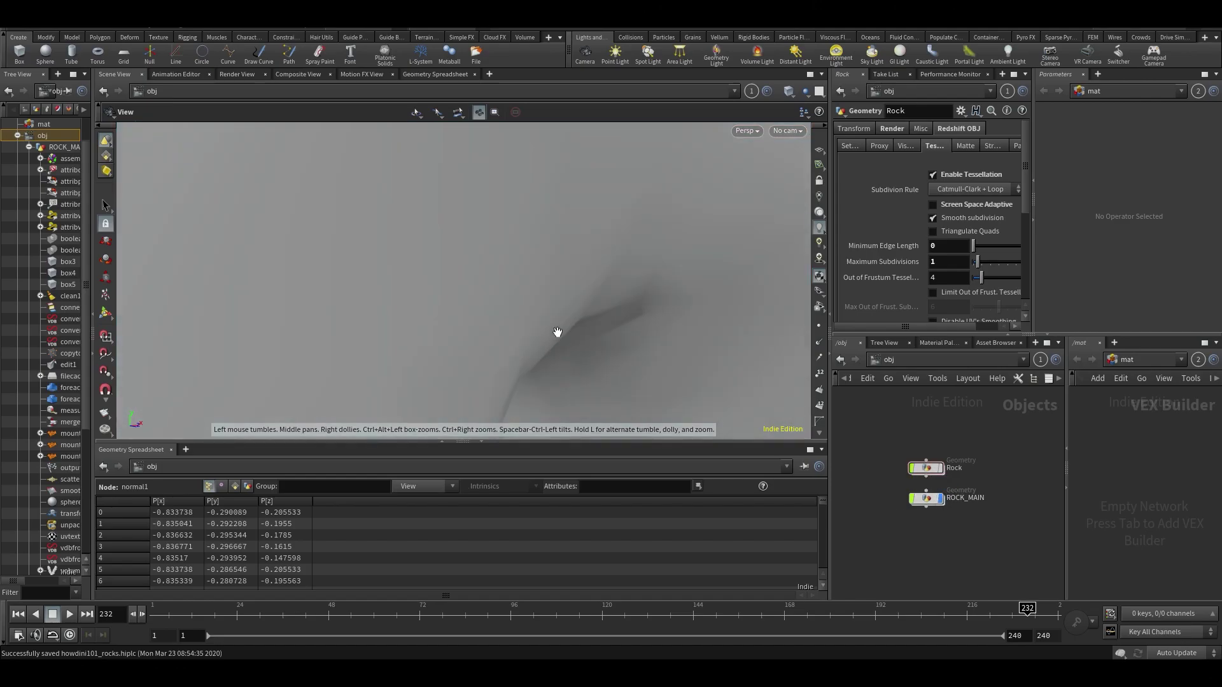
- Examine the whole ROCK_MAIN formation and its surface detail from near and far
key("f")
left_click_drag(609, 352, 443, 244)
middle_click_drag(443, 245, 369, 221)
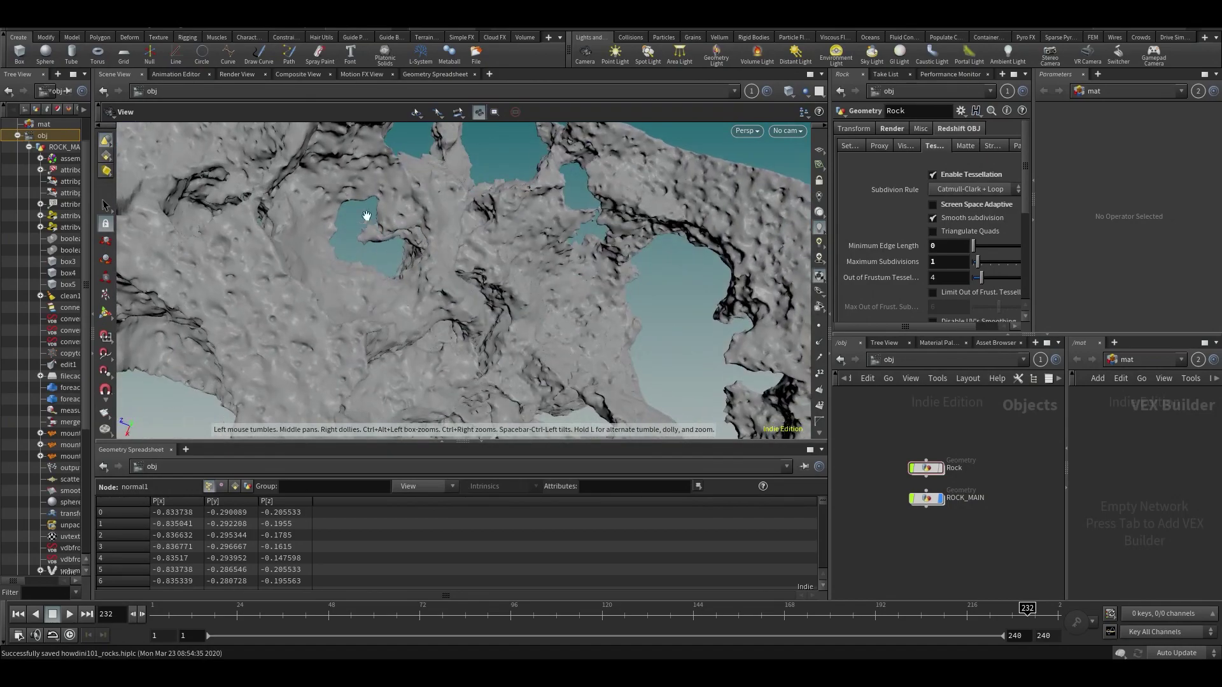
left_click_drag(361, 313, 510, 238)
left_click_drag(428, 366, 576, 319)
middle_click_drag(576, 318, 552, 330)
left_click_drag(551, 330, 598, 300)
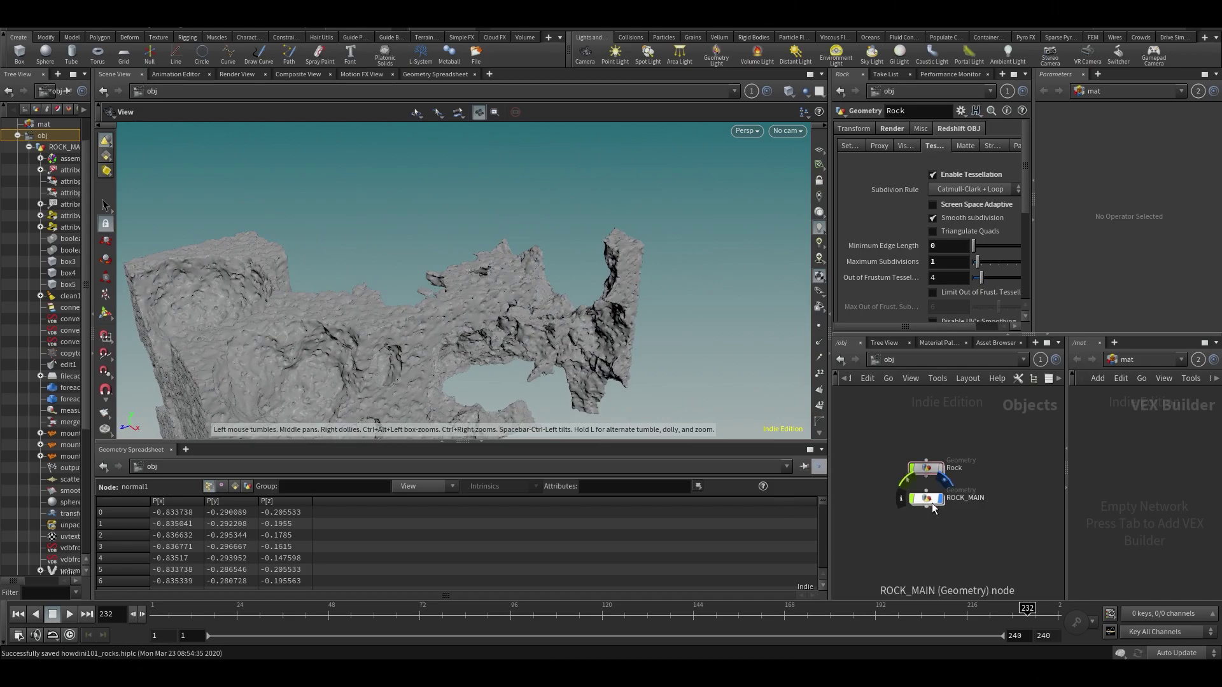
- Hide ROCK_MAIN, display the Rock object and frame it to view the single rock's shape
left_click(947, 489)
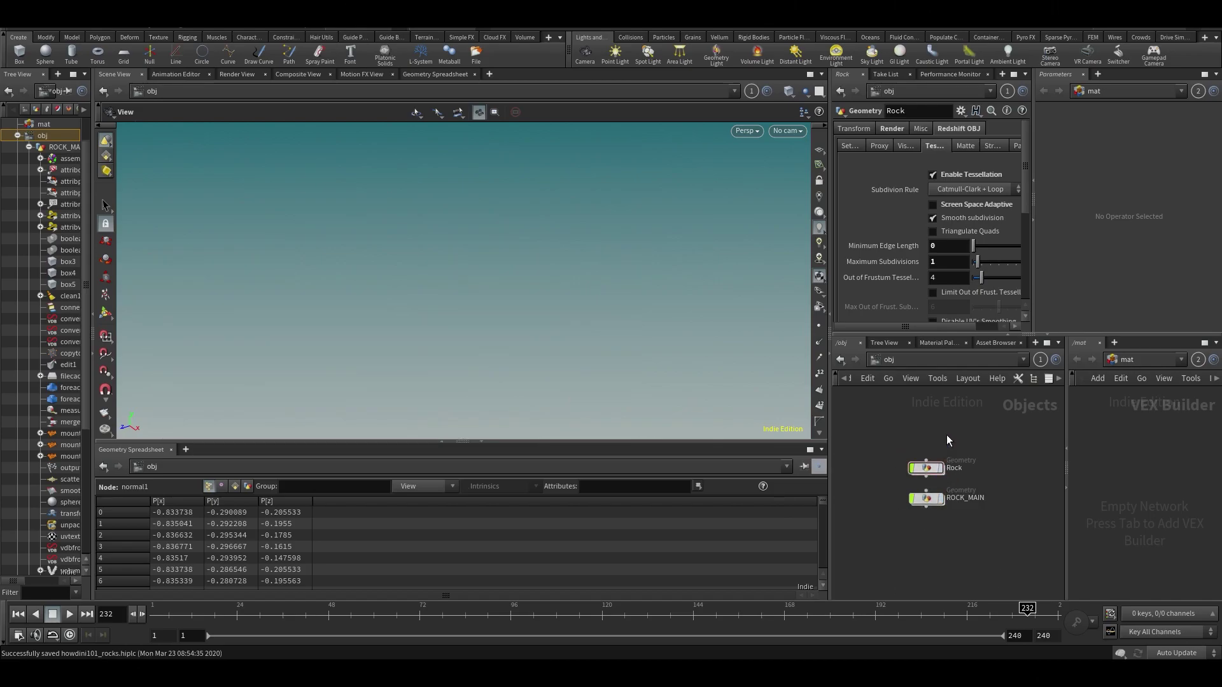
left_click(929, 470)
key("f")
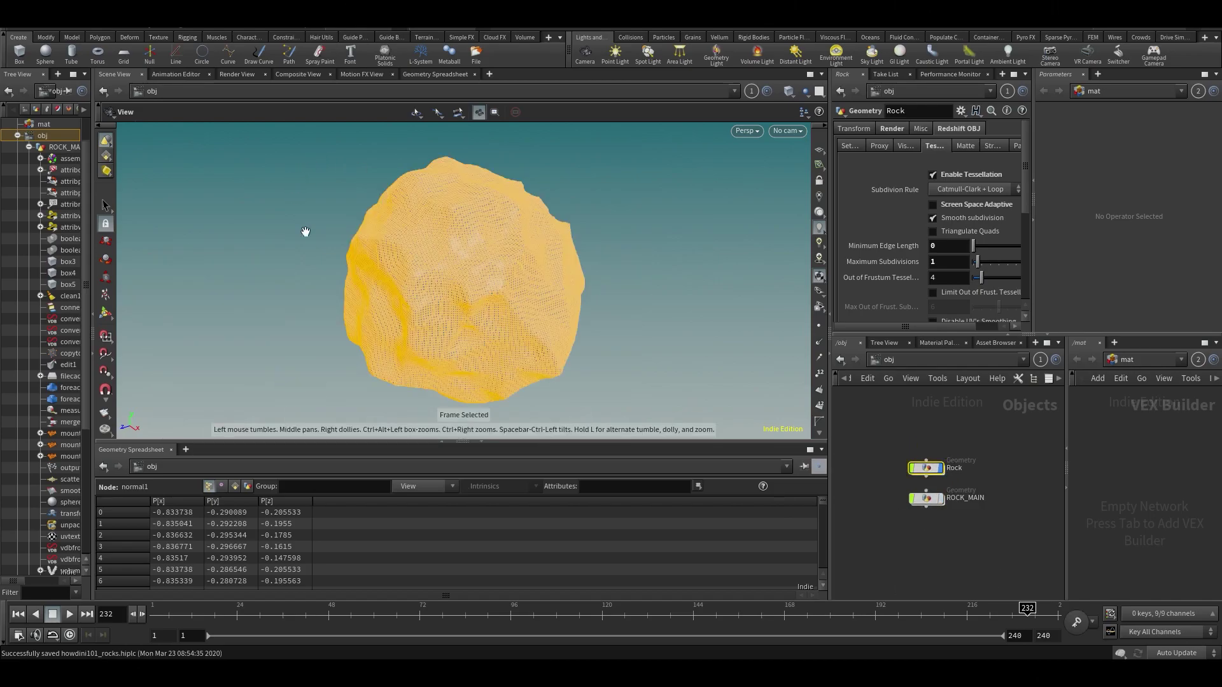
left_click(991, 532)
left_click_drag(544, 318, 638, 303)
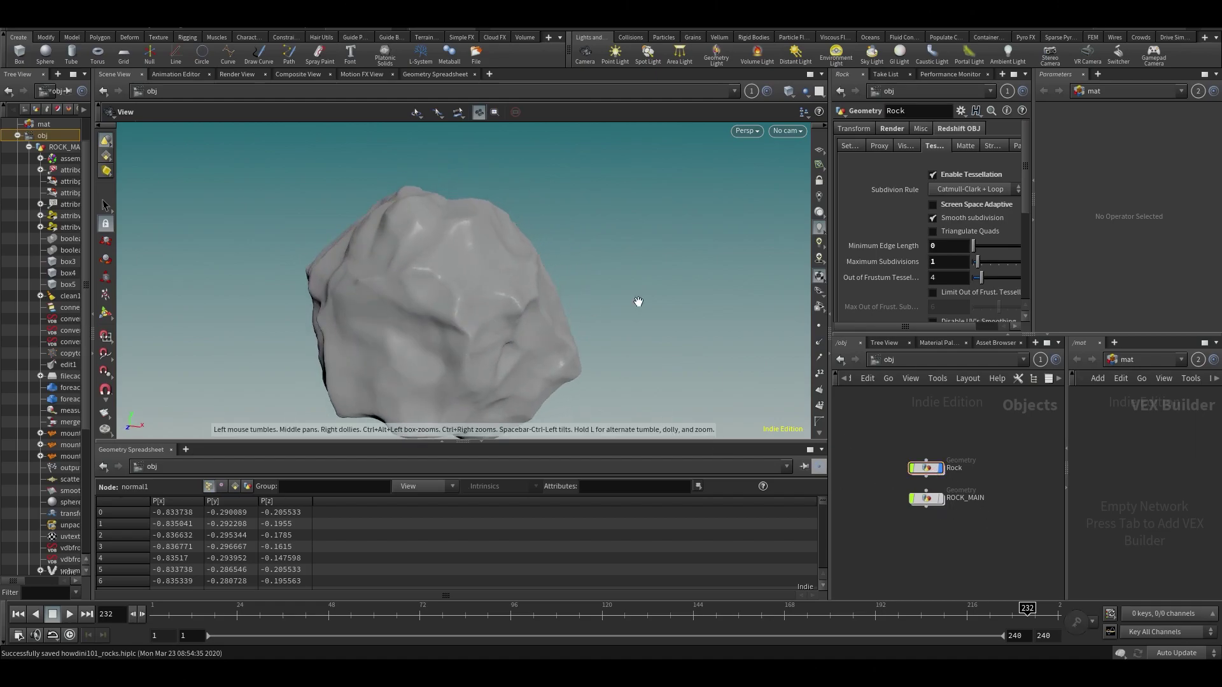
middle_click_drag(638, 303, 722, 233)
- Hide the Rock object, display ROCK_MAIN and frame it in the viewport with the selection cleared
left_click(946, 452)
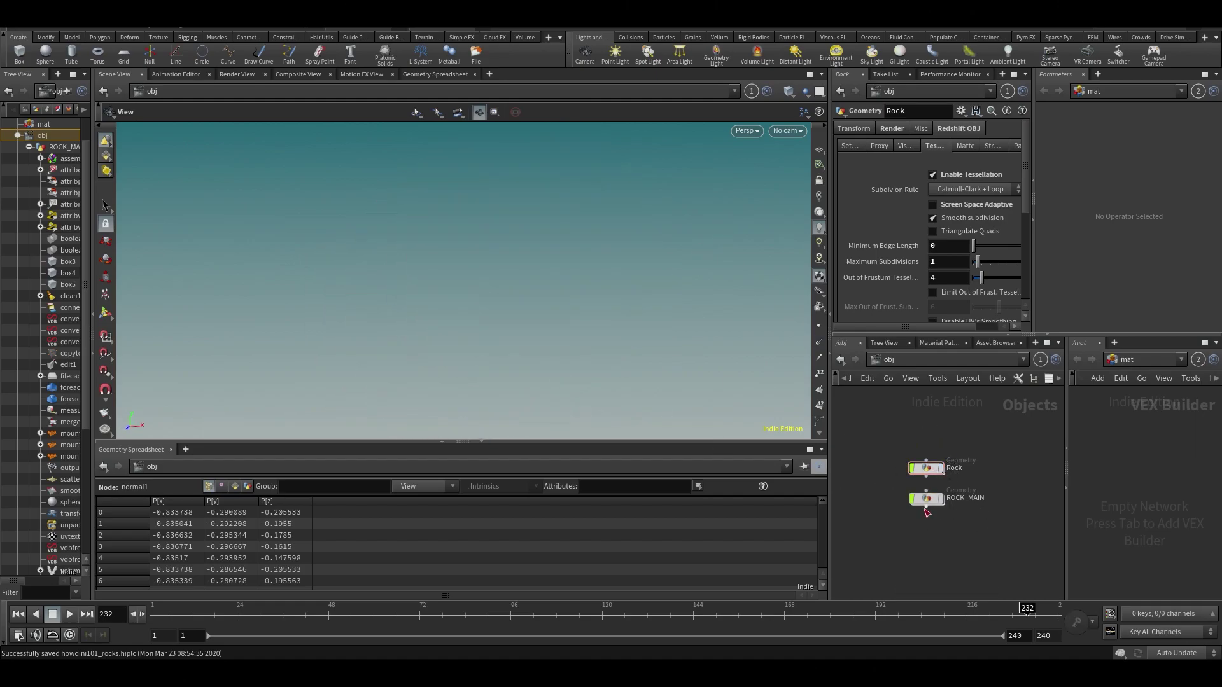
left_click(936, 503)
scroll(505, 314, "down", 10)
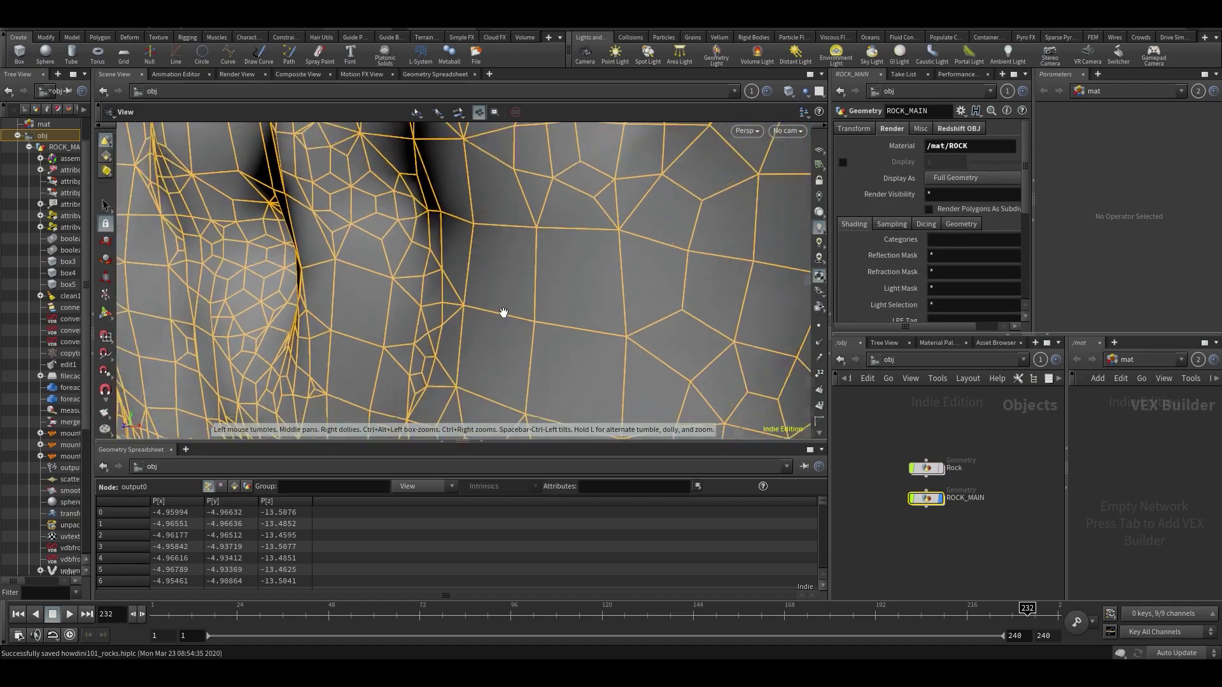
scroll(493, 310, "down", 5)
scroll(471, 299, "up", 10)
key("f")
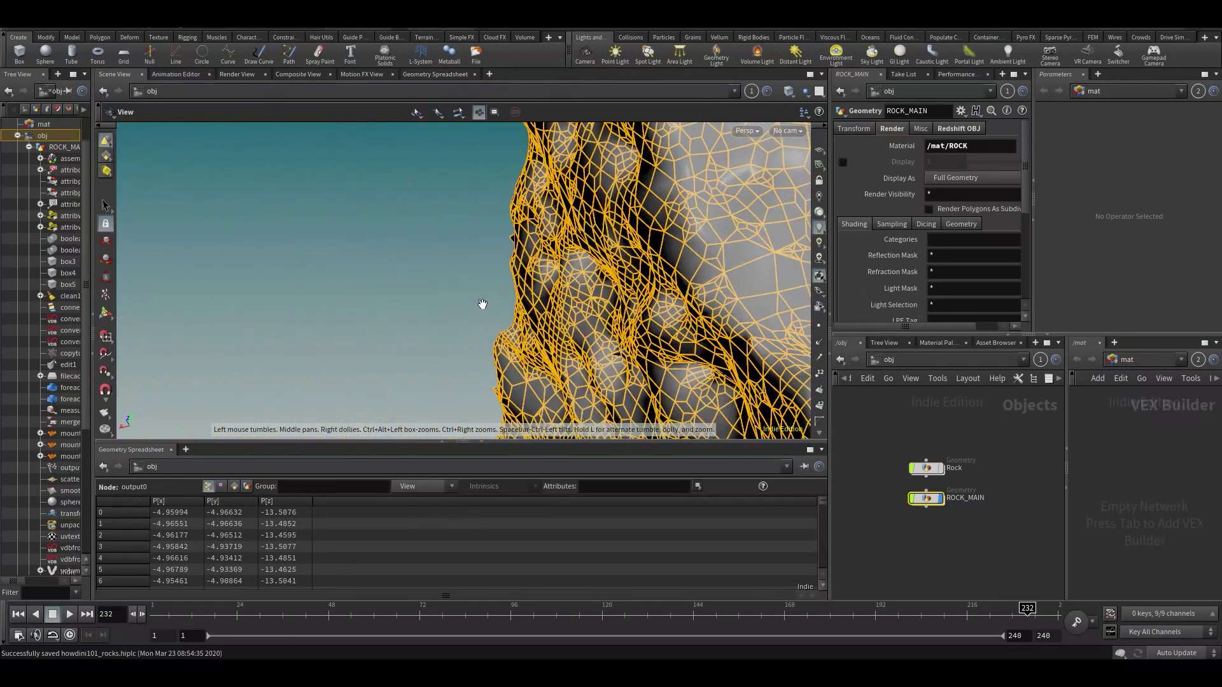
scroll(476, 298, "up", 4)
left_click_drag(499, 278, 471, 286)
scroll(471, 287, "up", 3)
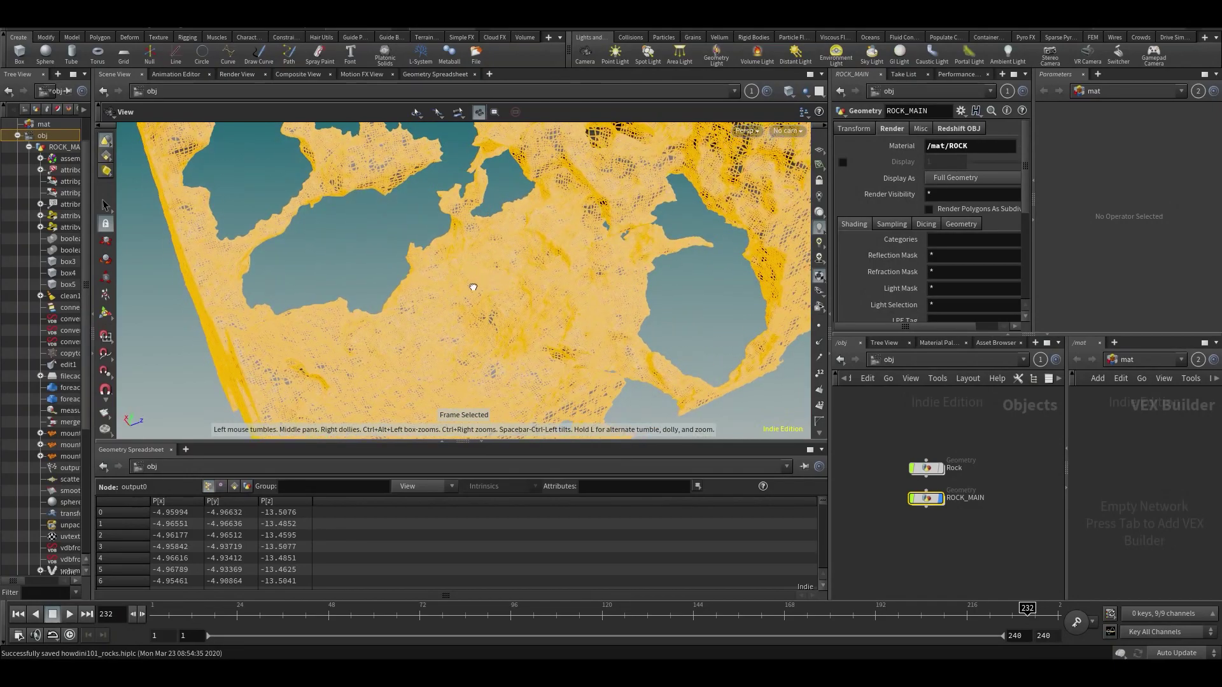
left_click(993, 555)
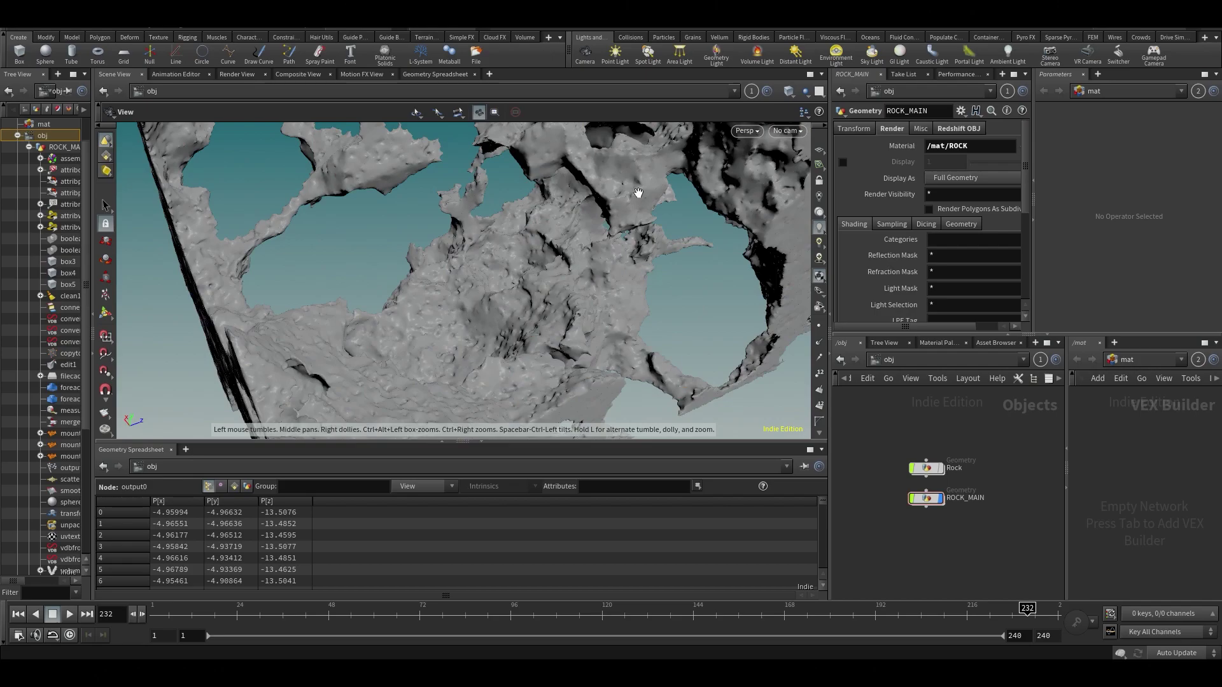
- Examine the ROCK_MAIN formation's surface, holes and cut edges from several angles
left_click_drag(392, 381, 568, 348)
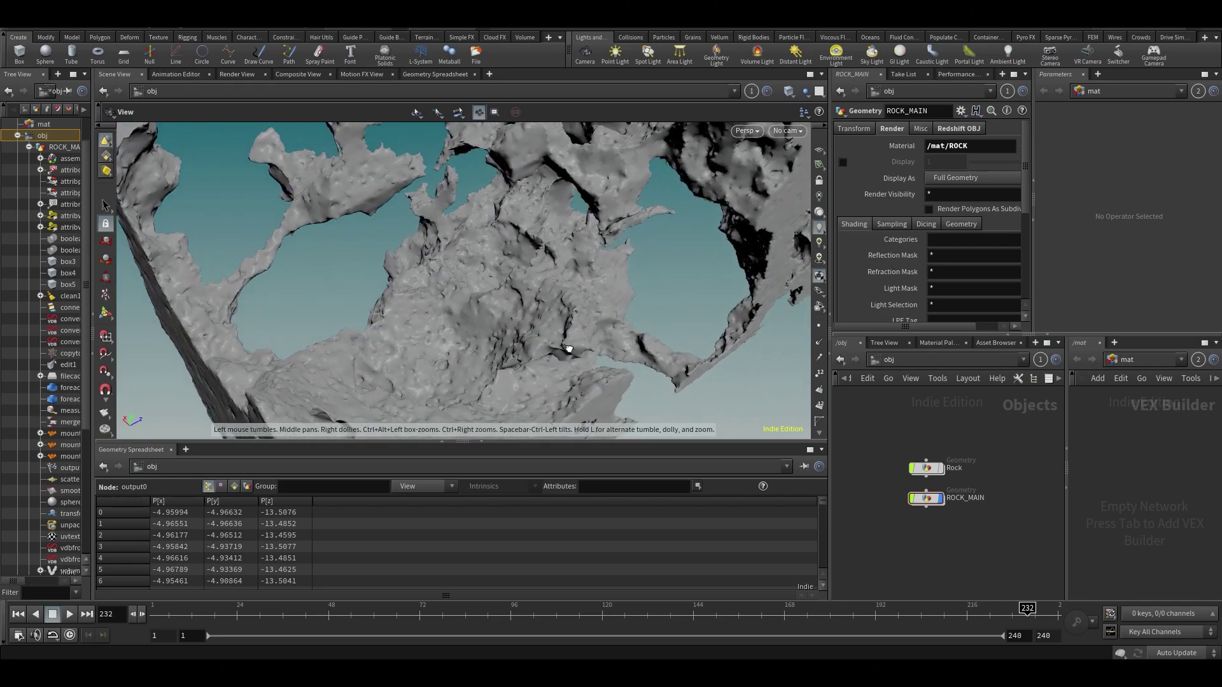
left_click_drag(426, 327, 333, 229)
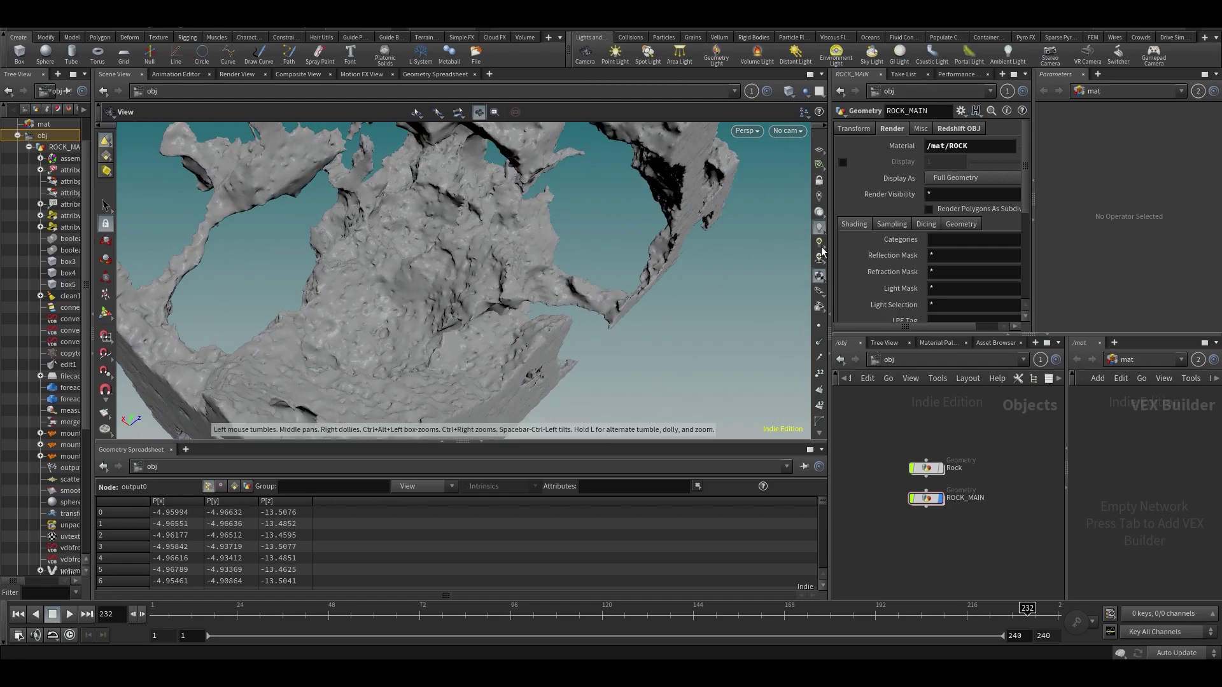
left_click_drag(479, 216, 548, 231)
left_click_drag(447, 237, 422, 253)
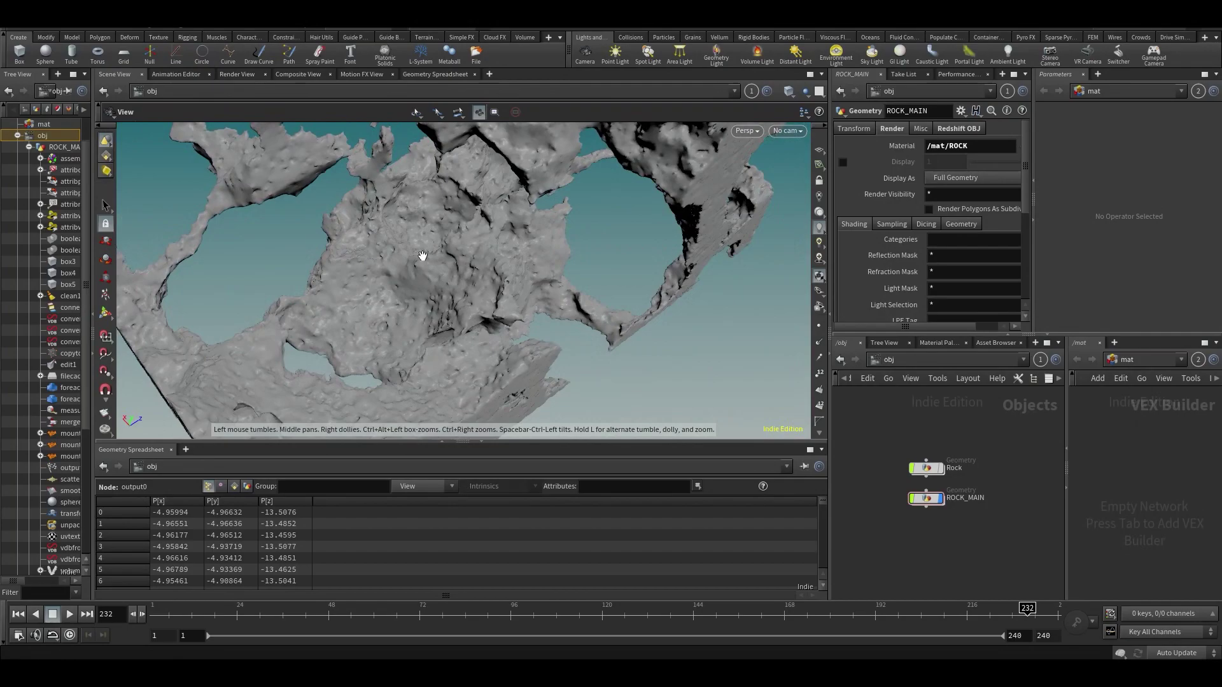
left_click_drag(434, 303, 440, 274)
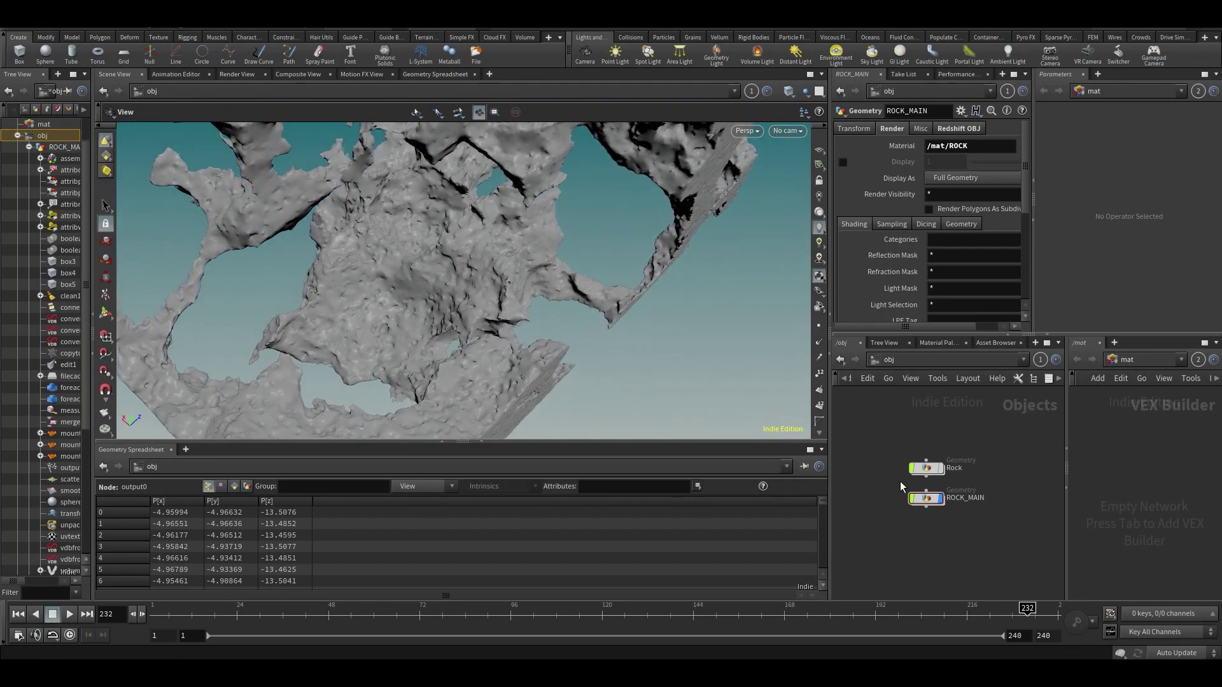
- Switch the display from ROCK_MAIN back to the Rock object, frame it and inspect it from several sides
left_click(946, 491)
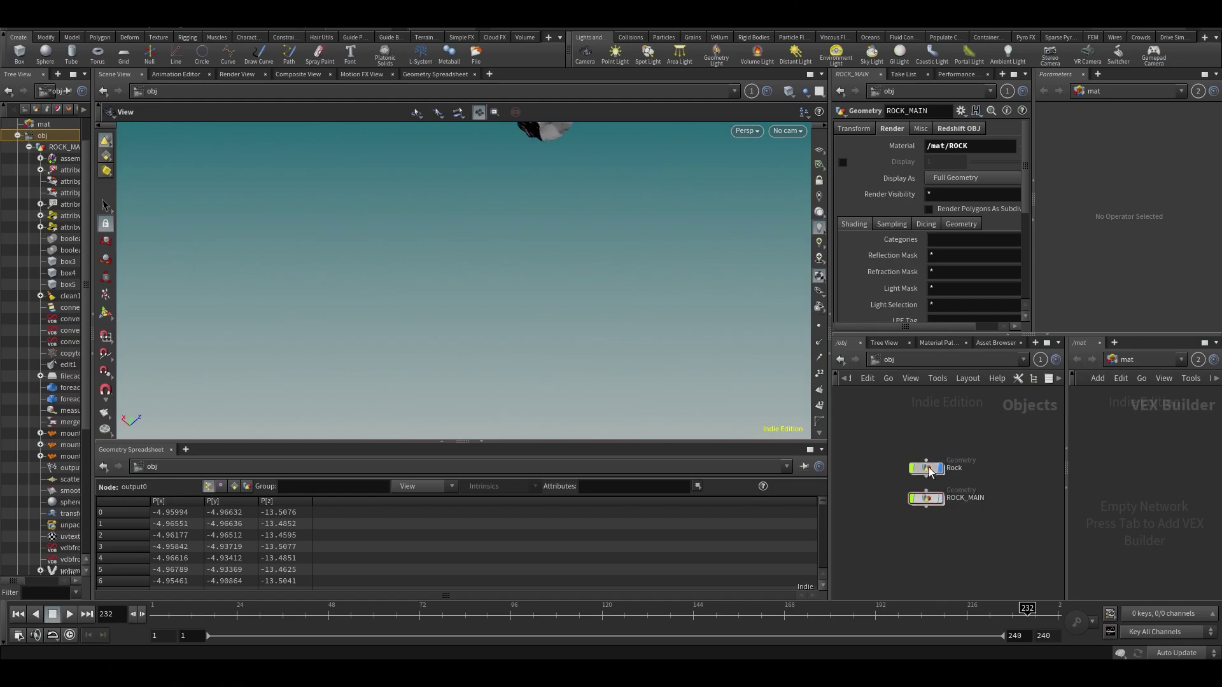
left_click(930, 470)
key("f")
left_click_drag(527, 324, 460, 284)
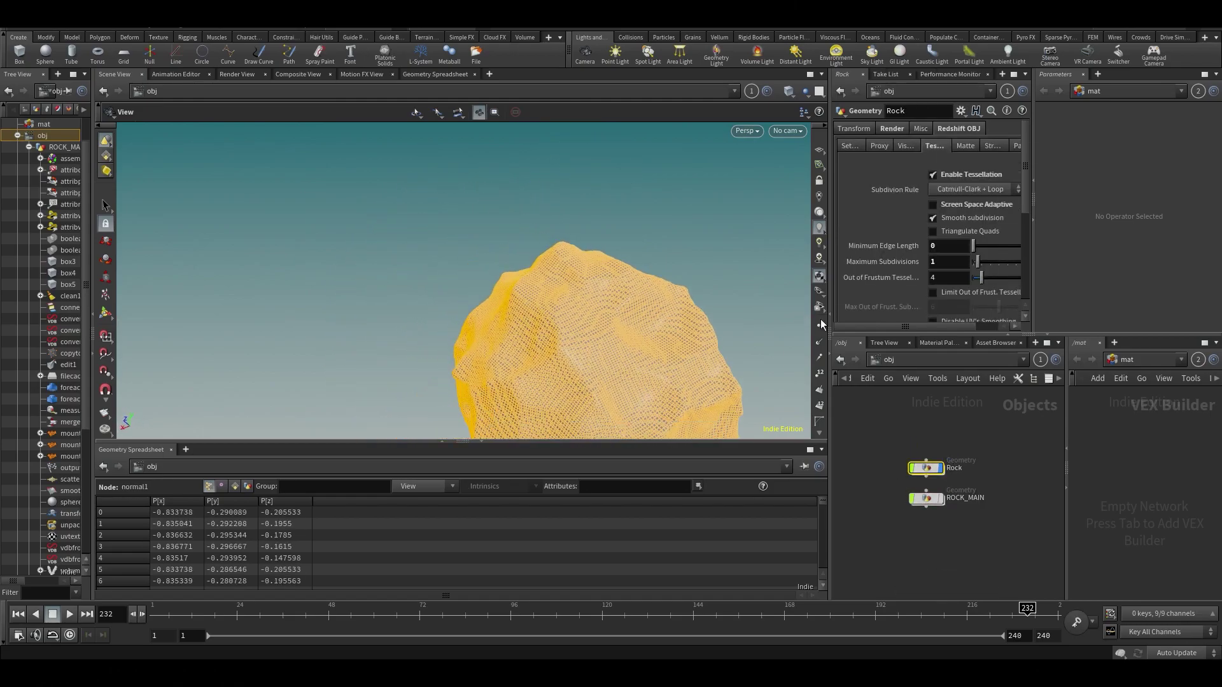
left_click(938, 553)
left_click_drag(532, 240, 350, 102)
left_click_drag(458, 125, 491, 292)
left_click_drag(540, 237, 543, 199)
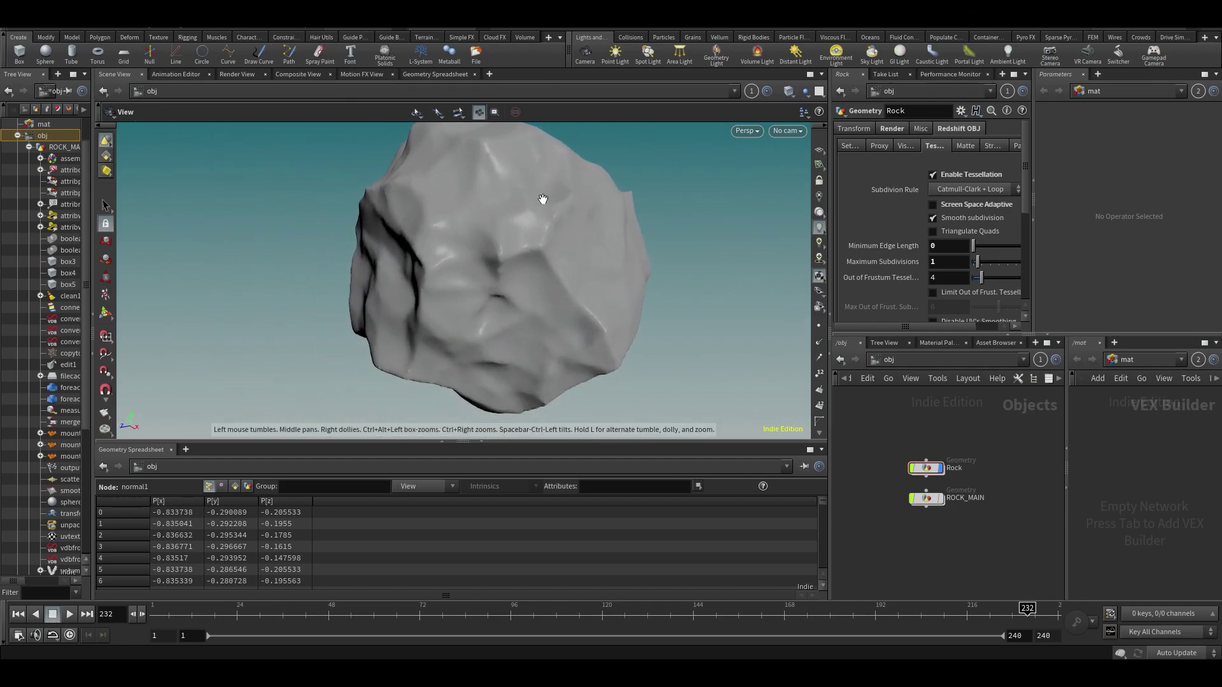
- Collapse the Geometry Spreadsheet pane to enlarge the viewport around the Rock object
left_click(482, 444)
left_click_drag(505, 374, 468, 330)
left_click_drag(636, 332, 589, 369)
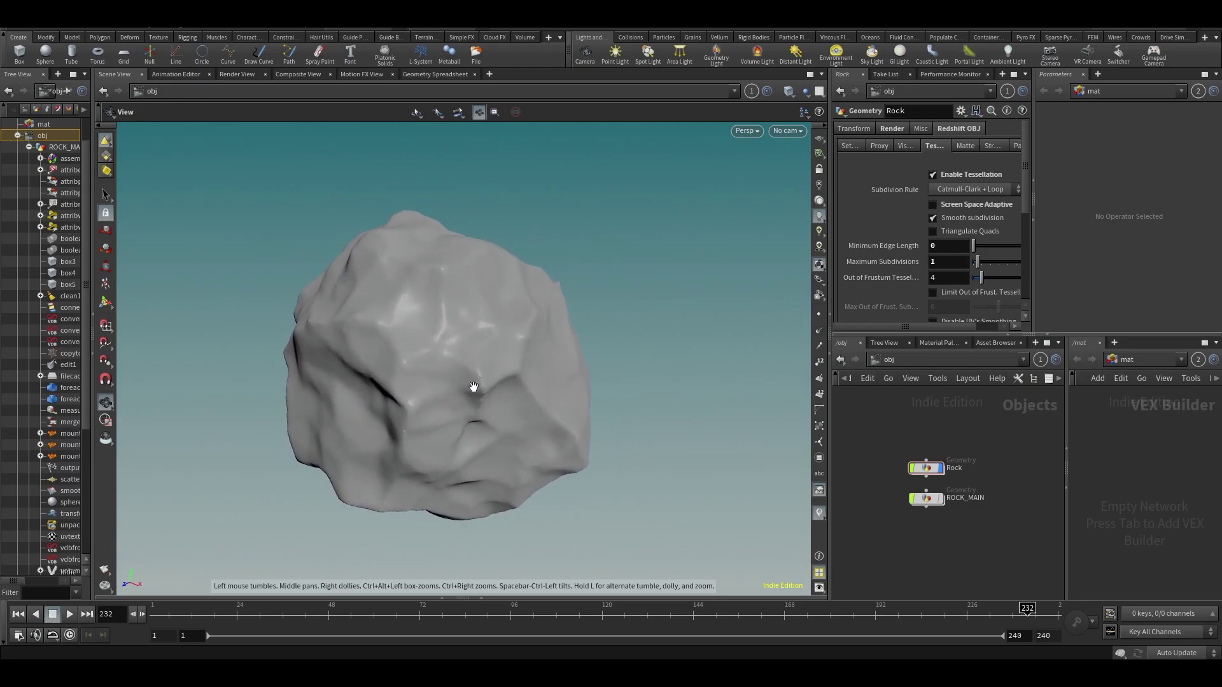
- Highlight the Rock object's mesh wireframe, clear the selection and examine the rock's shape
left_click(934, 472)
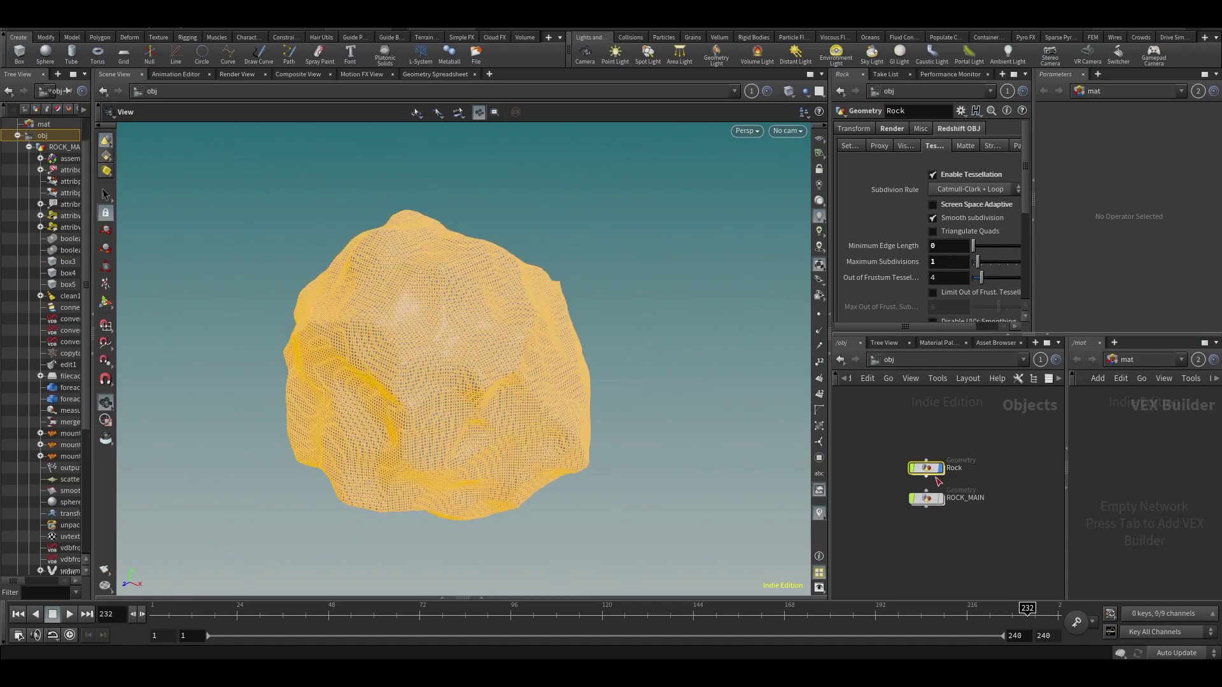
left_click(930, 429)
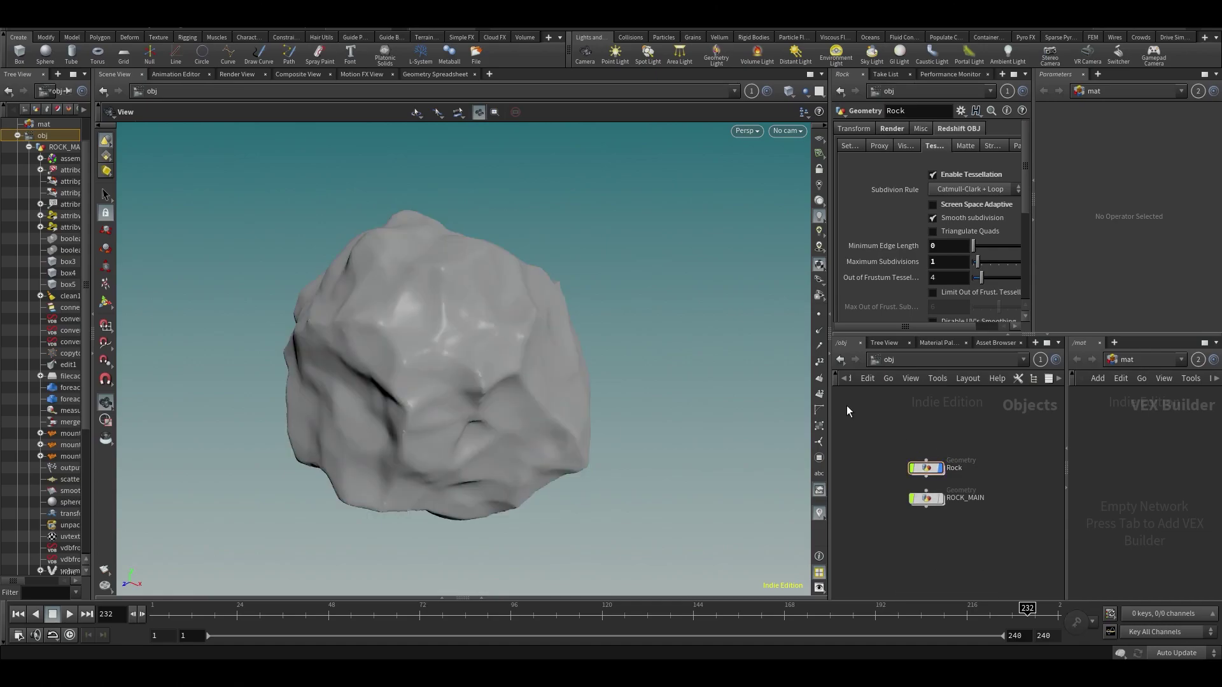
left_click_drag(603, 288, 541, 358)
left_click_drag(403, 455, 417, 306)
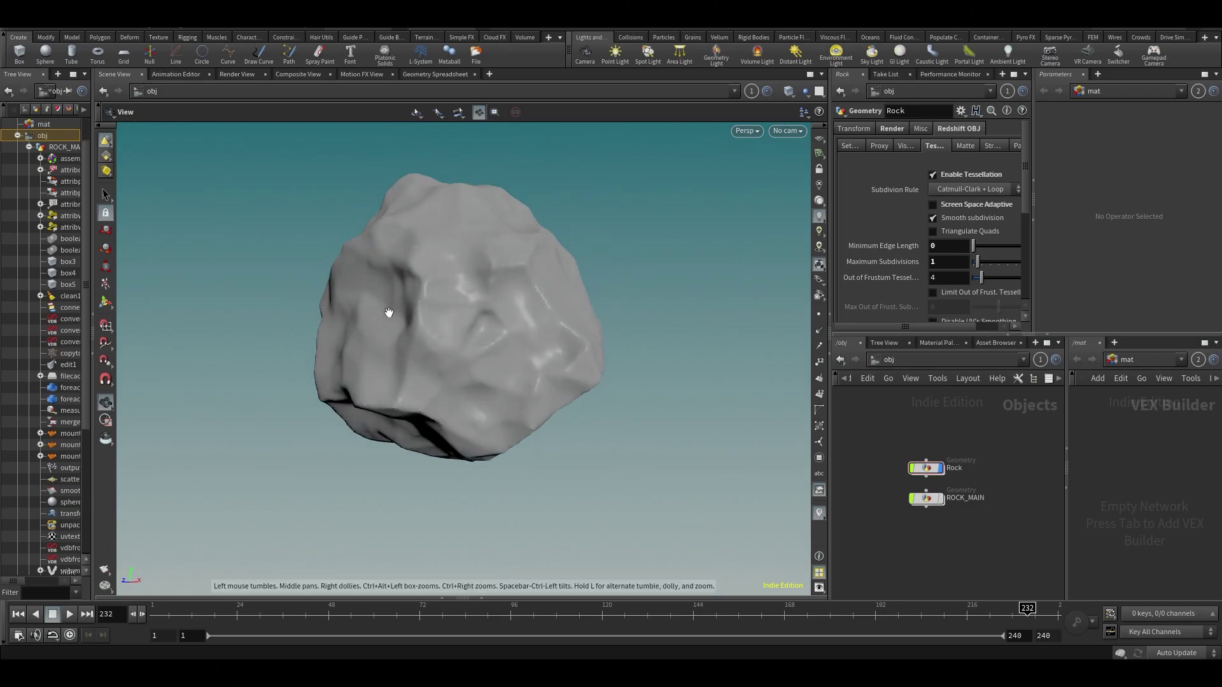
left_click_drag(390, 314, 398, 340)
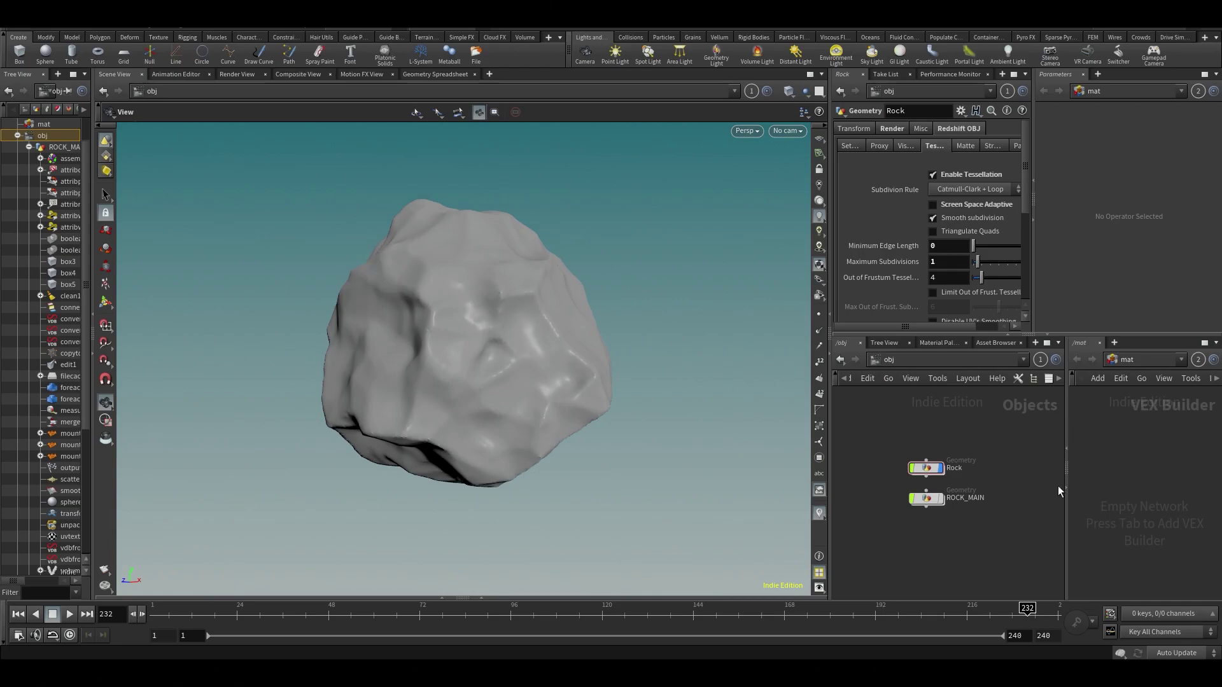
- Replace the displayed Rock with ROCK_MAIN, frame the formation and clear the selection
left_click(945, 451)
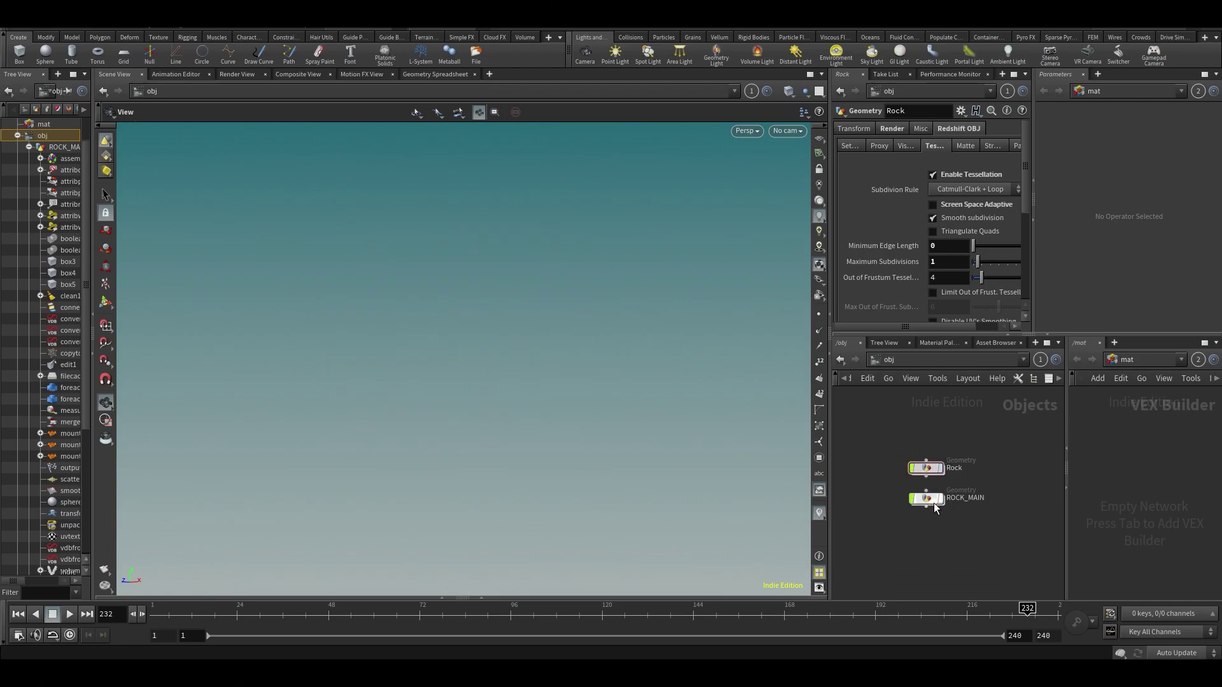
left_click(946, 482)
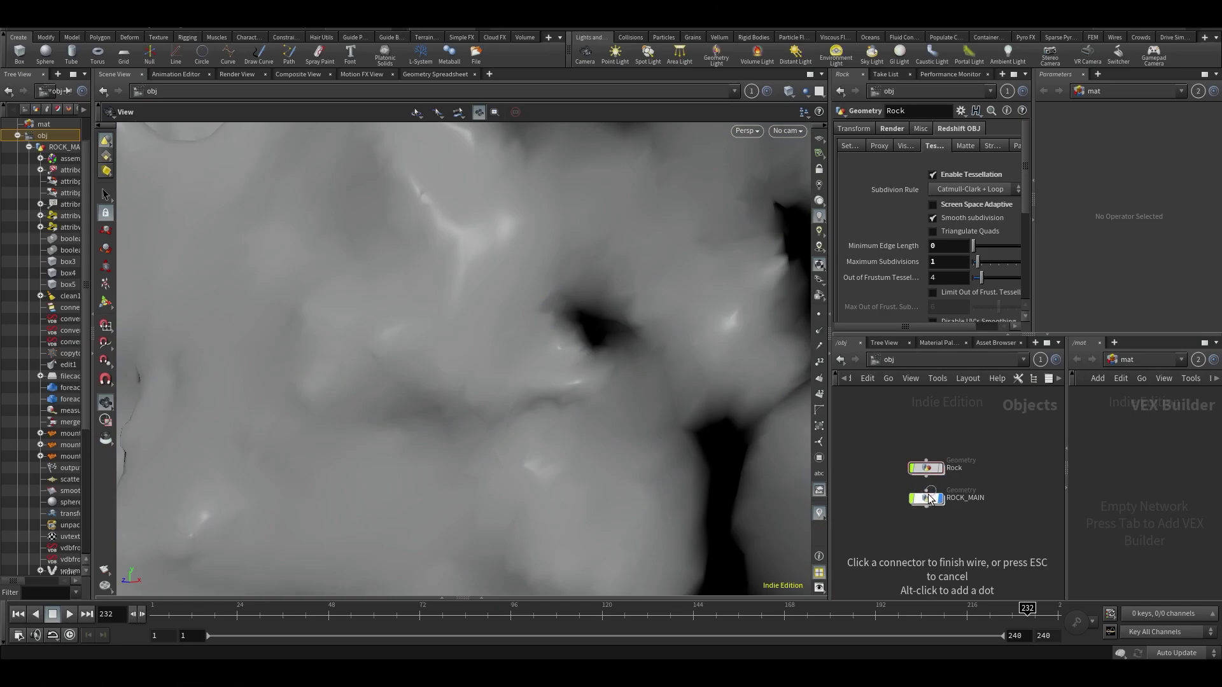
left_click(926, 502)
scroll(478, 291, "down", 10)
scroll(478, 291, "up", 3)
left_click_drag(479, 292, 436, 333)
left_click(953, 586)
- Inspect the full ROCK_MAIN formation, including its flat cut faces and openings
middle_click_drag(592, 256, 330, 371)
left_click_drag(330, 371, 540, 288)
left_click_drag(509, 251, 121, 321)
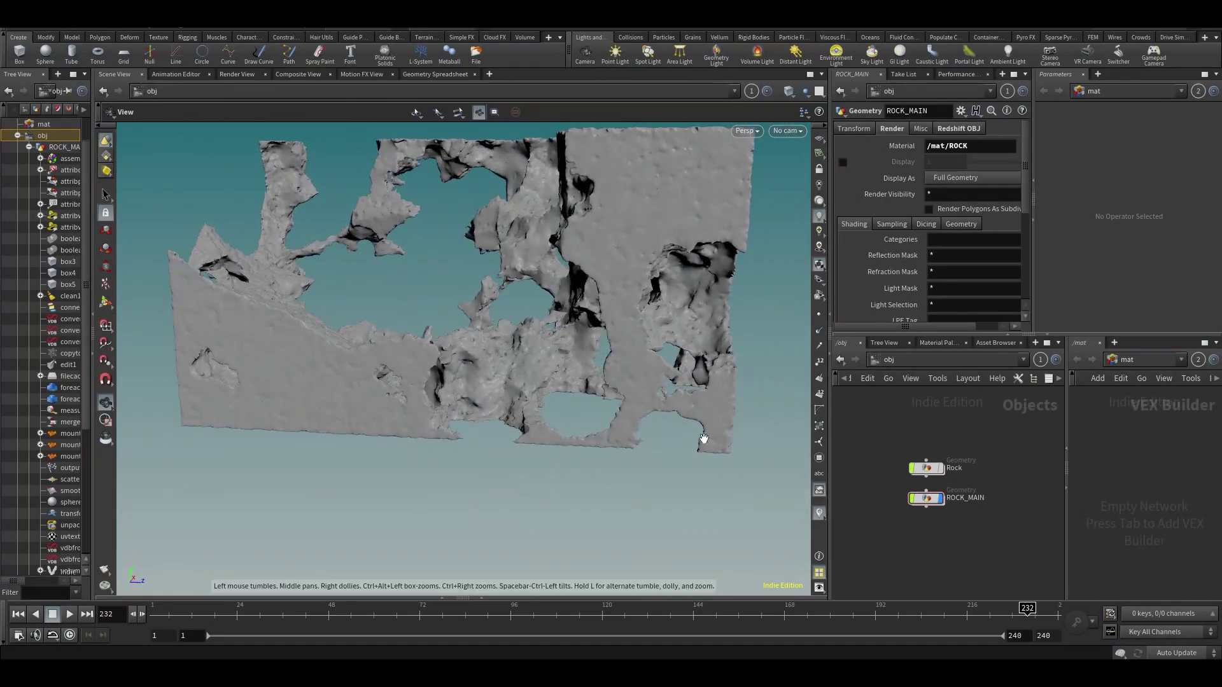
left_click_drag(361, 372, 488, 364)
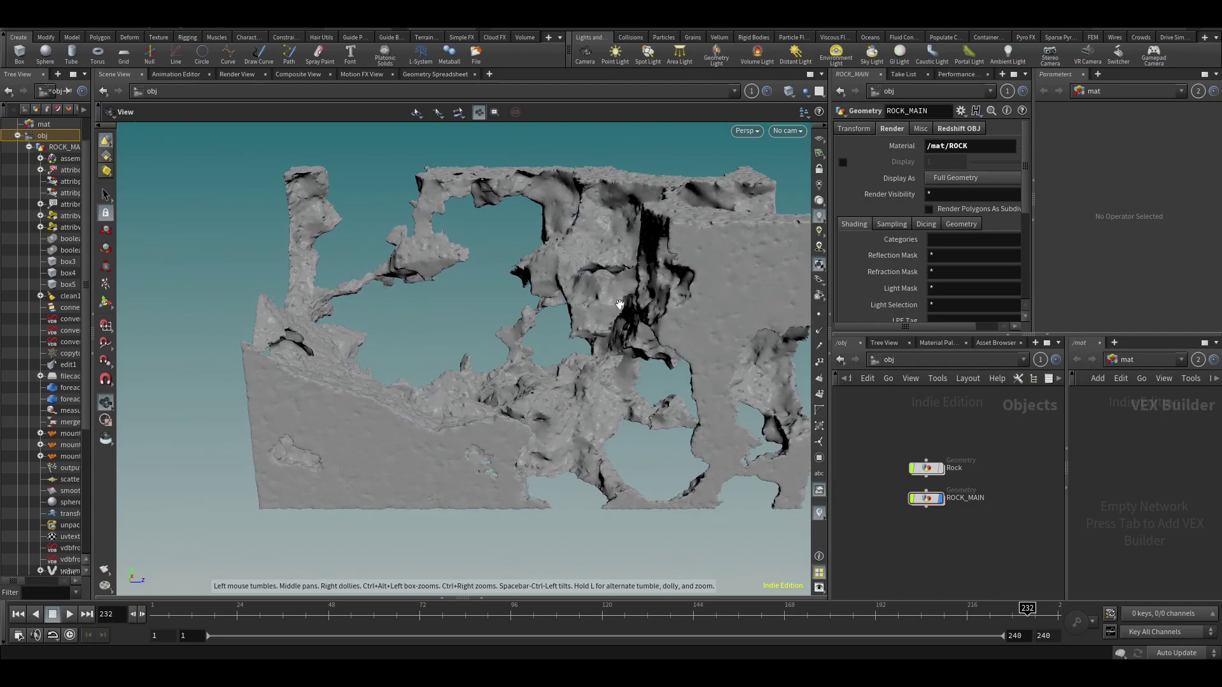
left_click_drag(512, 318, 367, 290)
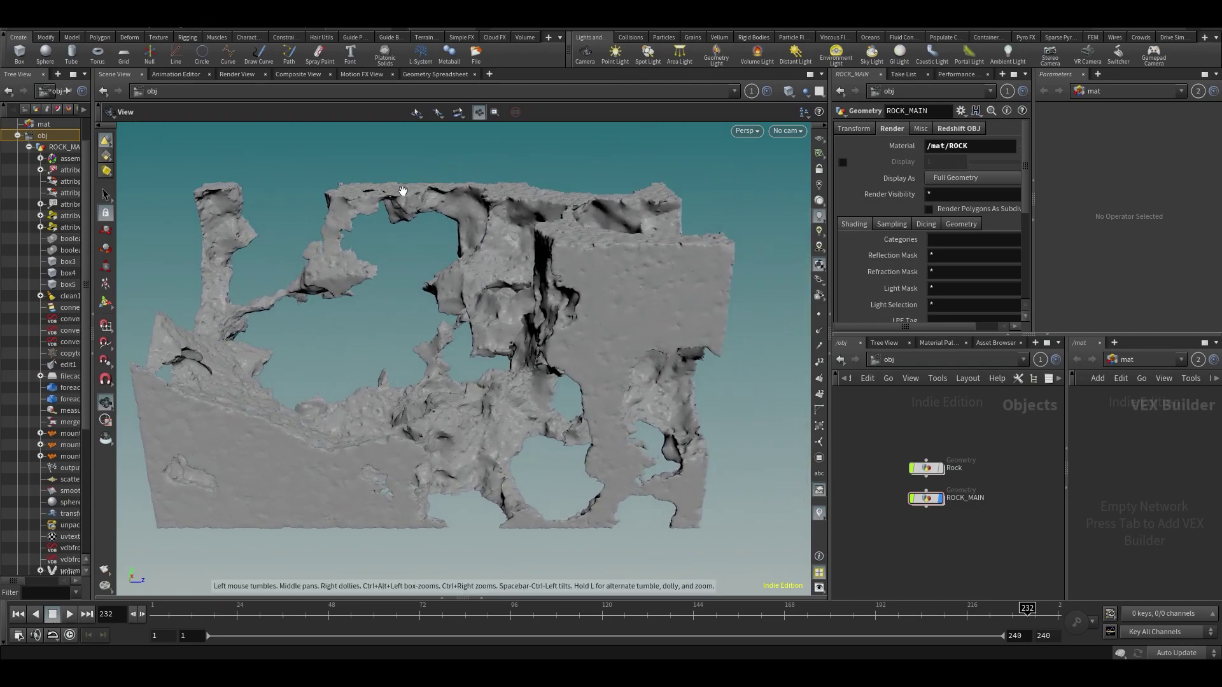
left_click_drag(382, 411, 496, 344)
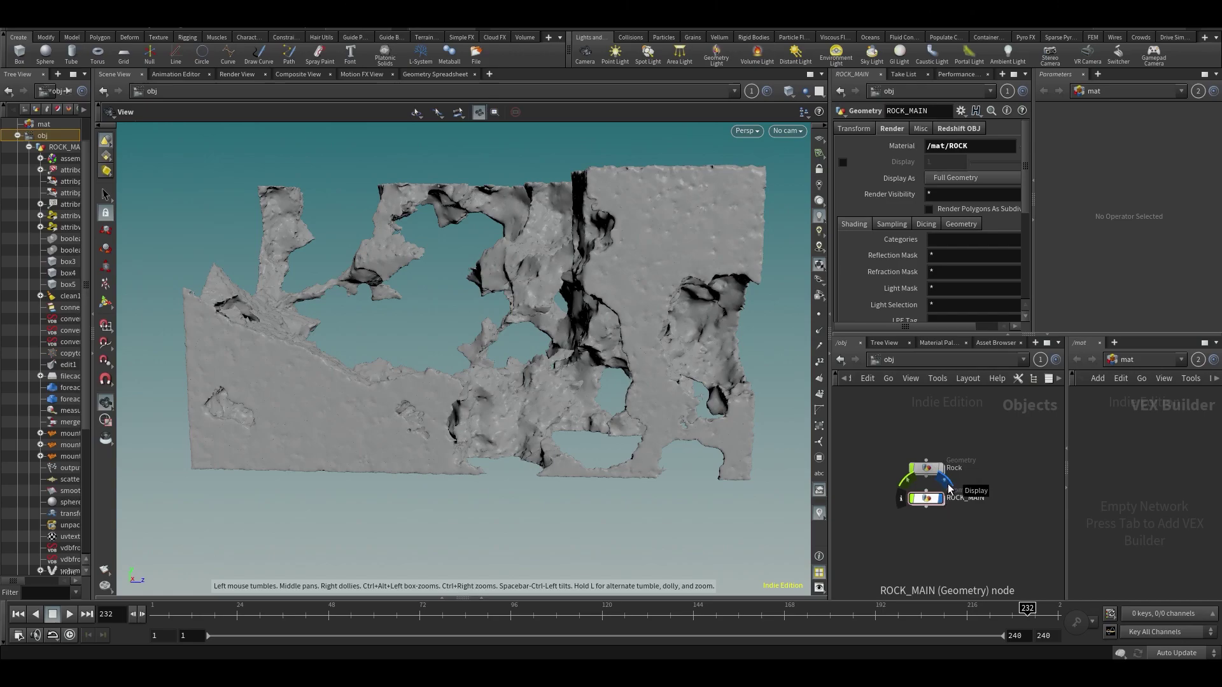
- Hide the ROCK_MAIN object and open the Rock object's geometry network
left_click(948, 488)
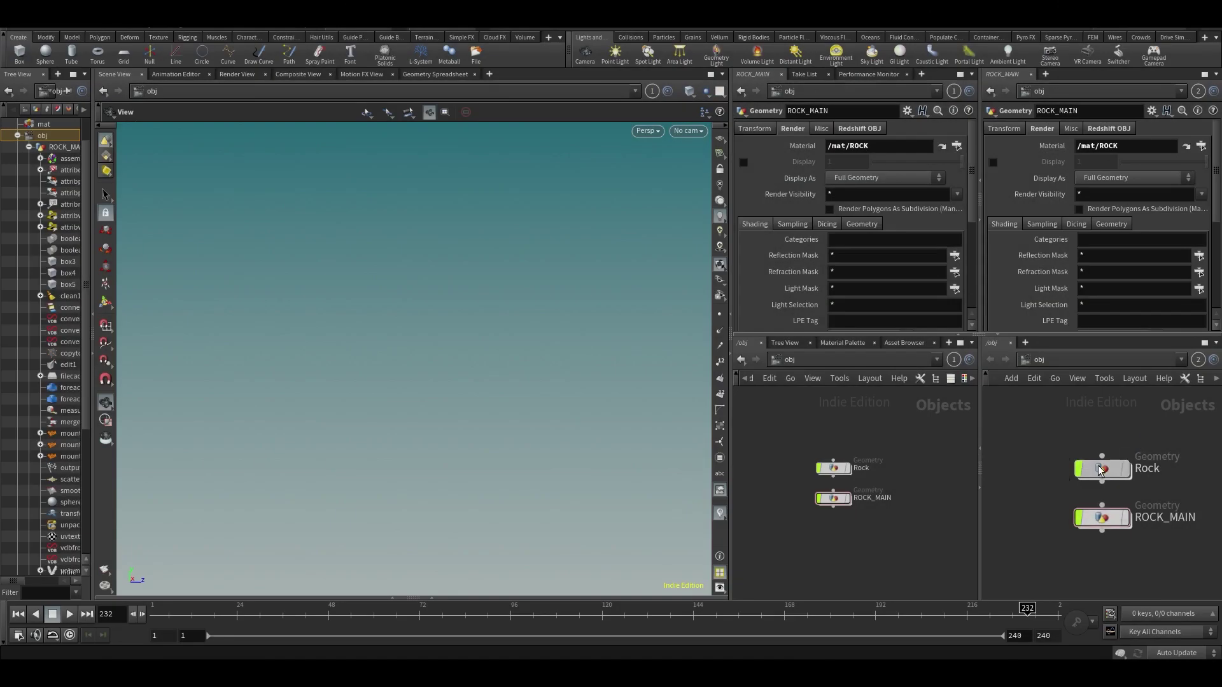
double_click(1098, 468)
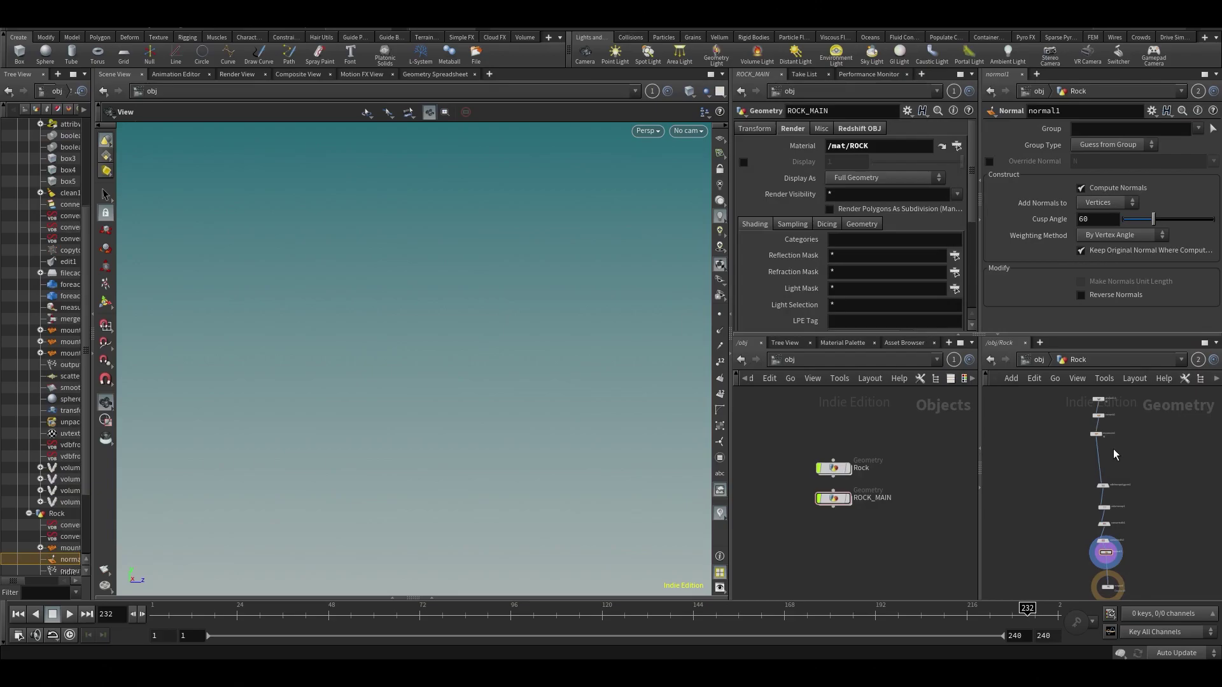
- Lay out the Rock network's nodes automatically and make the network pane taller to show the node chain
key("l")
middle_click_drag(1059, 521, 1077, 411)
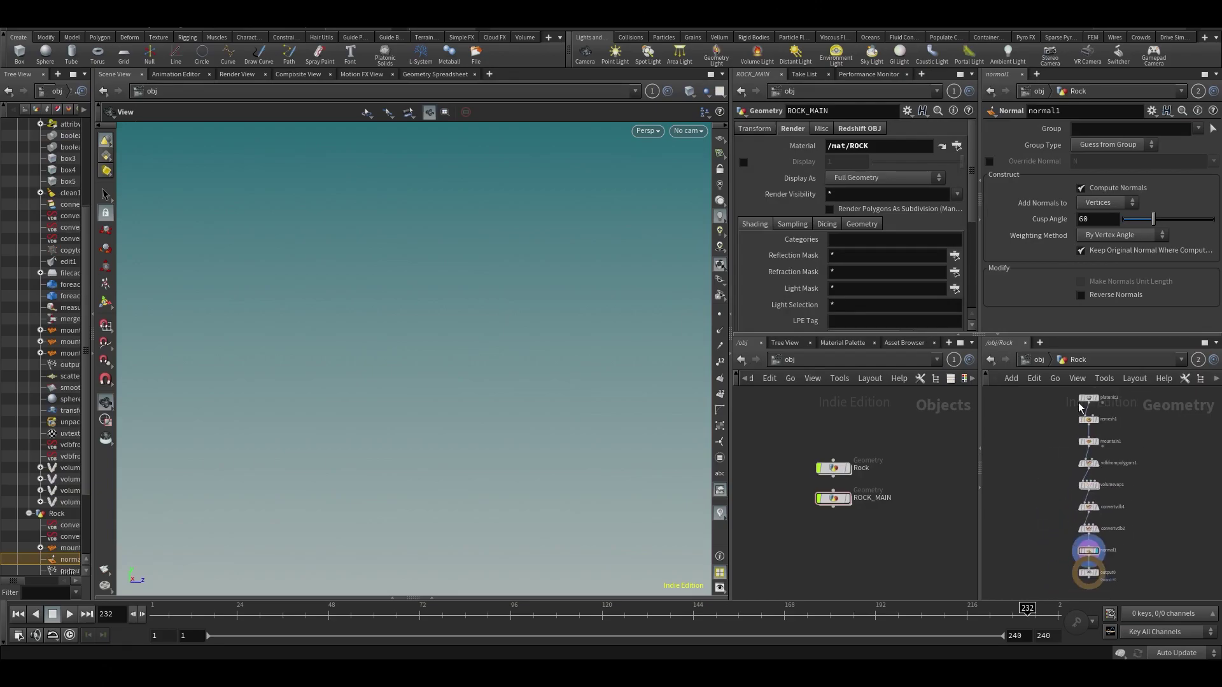
scroll(1192, 490, "up", 2)
middle_click_drag(1166, 430, 1174, 487)
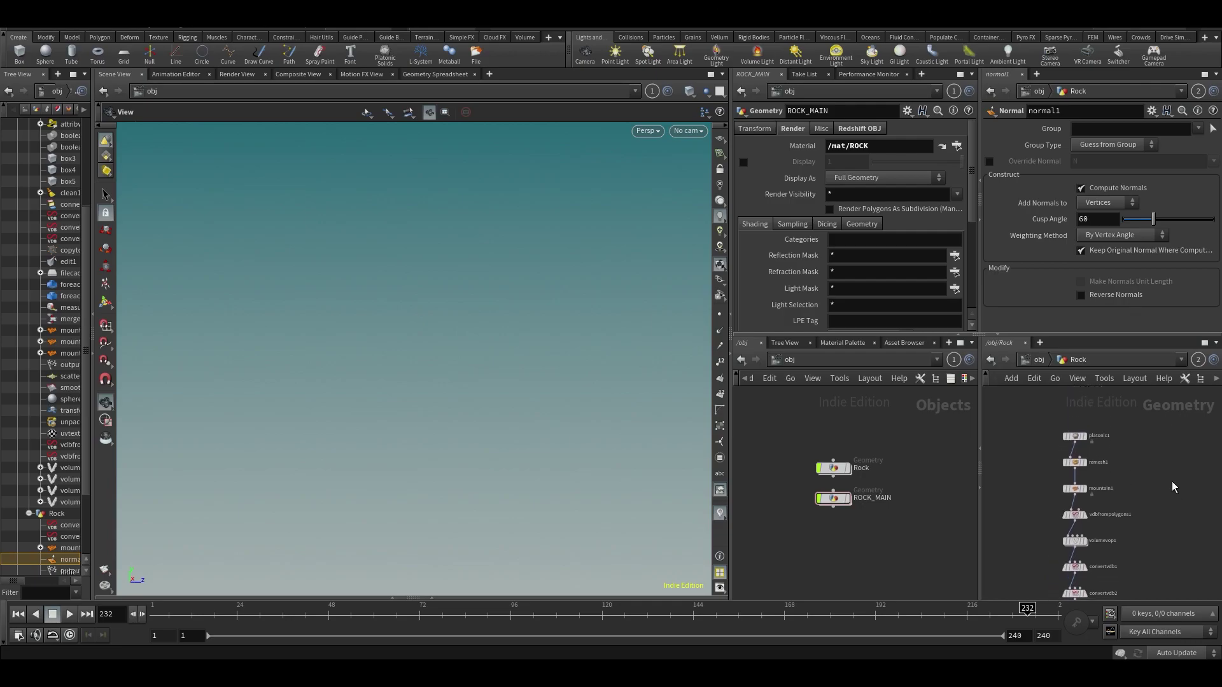
left_click_drag(1160, 337, 1157, 268)
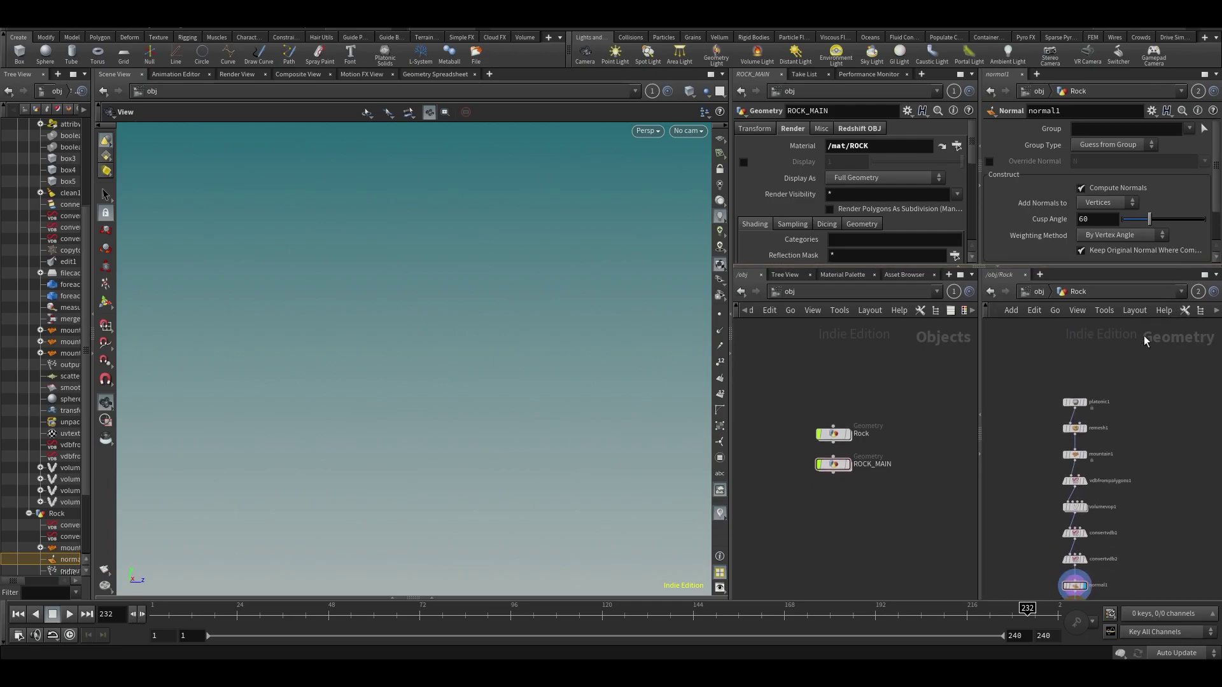
middle_click_drag(1140, 474, 1133, 408)
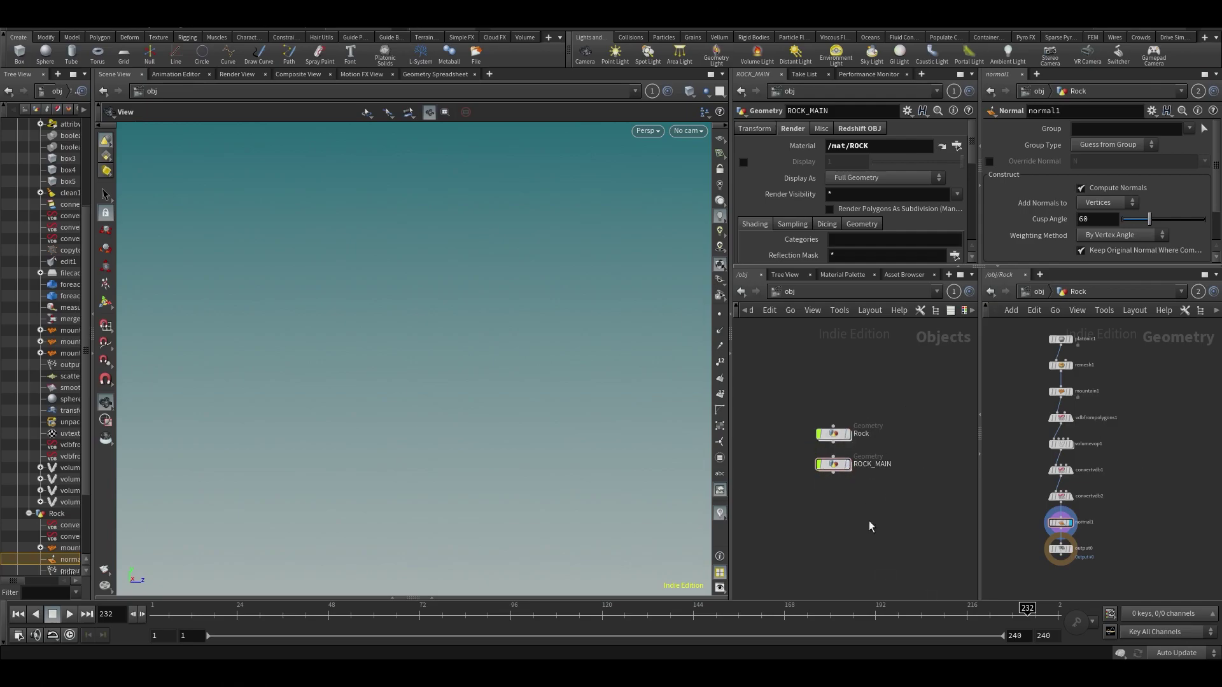
scroll(1106, 437, "up", 3)
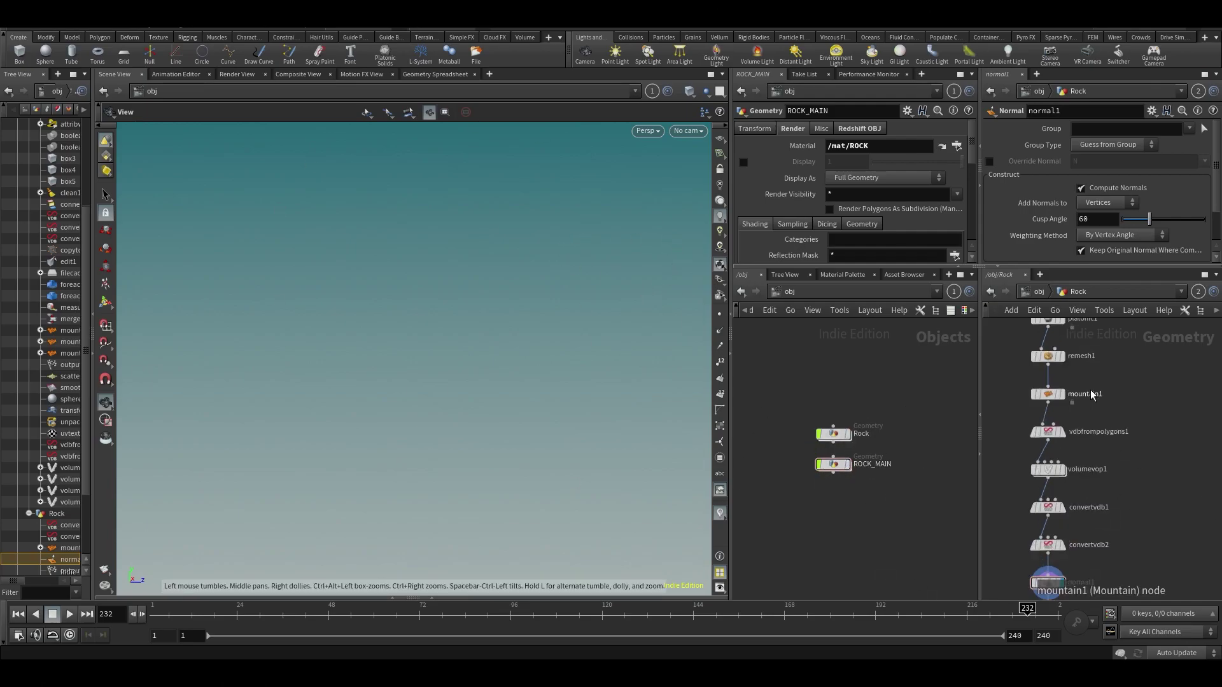
- Link the scene view to pane group 2 and frame the finished Rock geometry
left_click(653, 91)
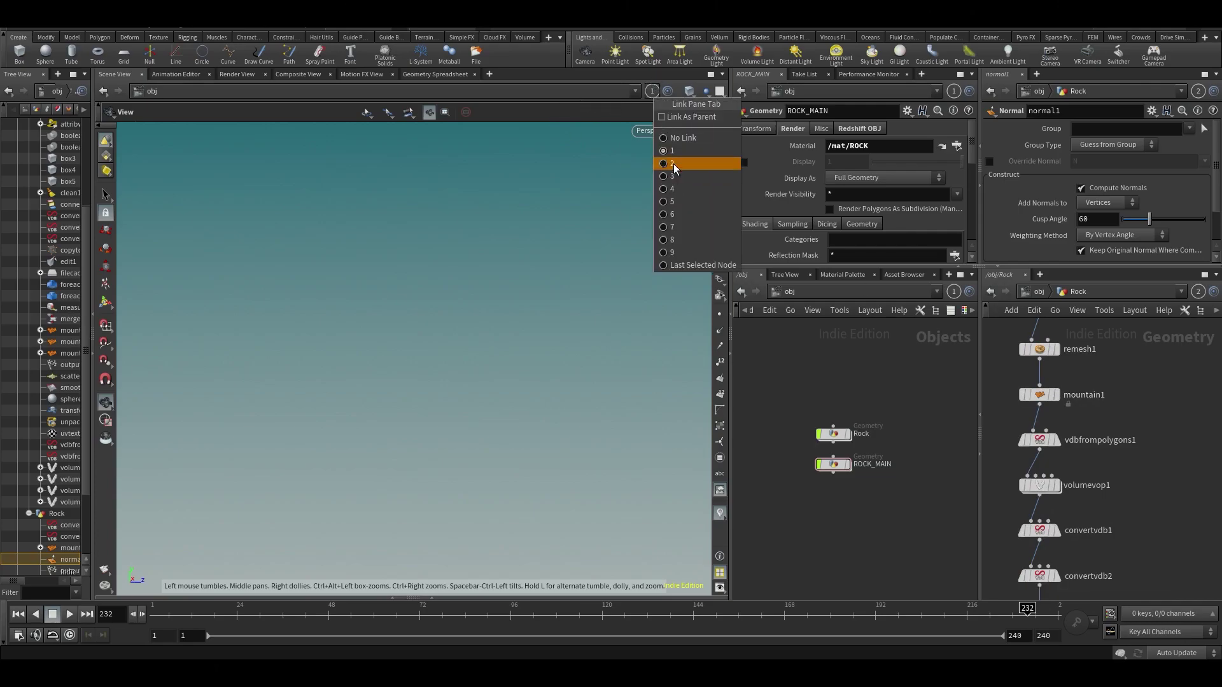
left_click(674, 162)
key("f")
left_click_drag(436, 325, 523, 324)
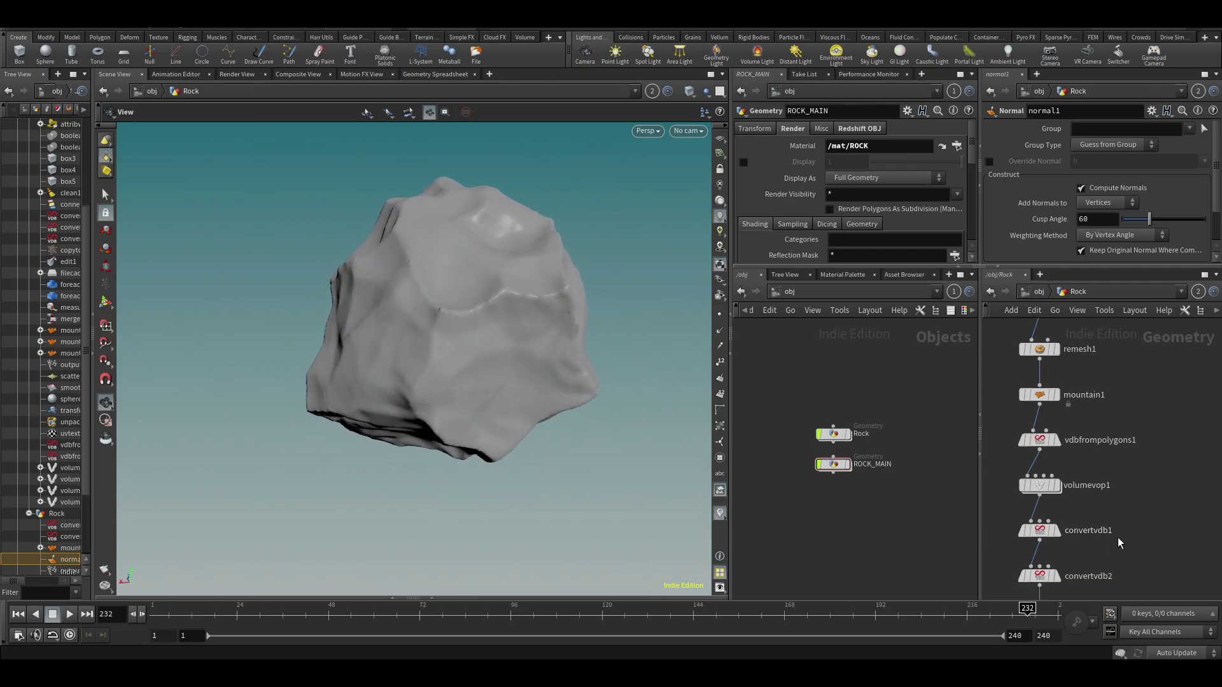
middle_click_drag(1142, 555, 1192, 437)
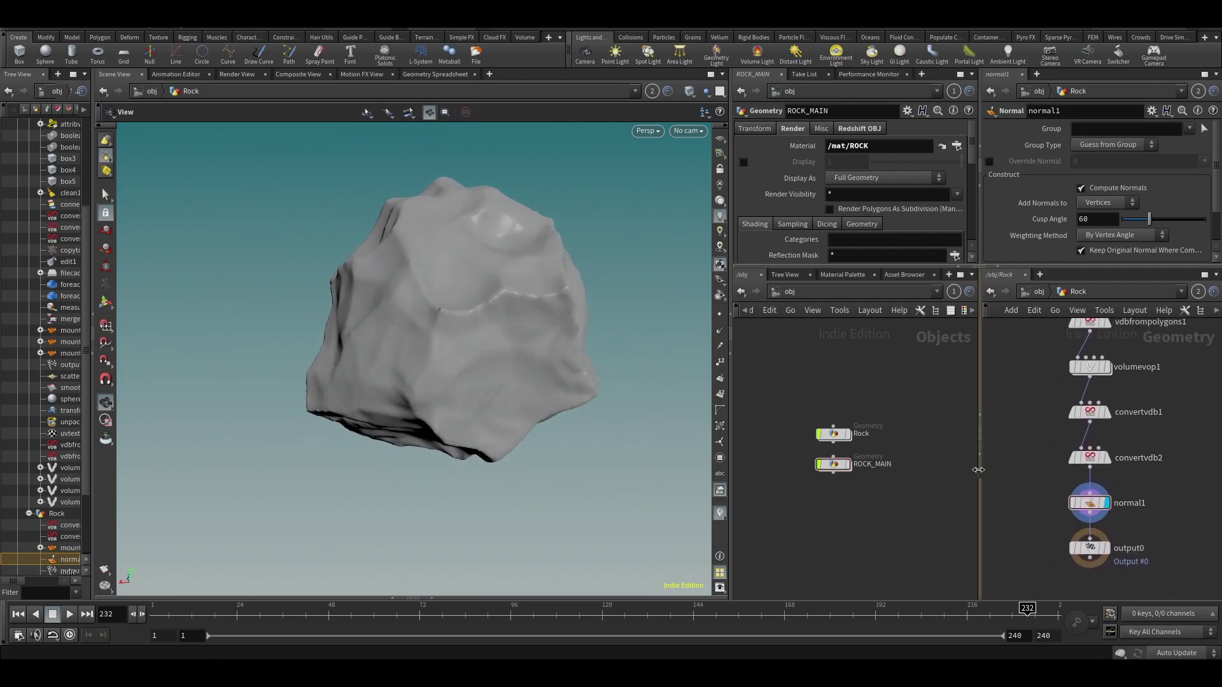
- Add a Geometry object to the obj network in free space below ROCK_MAIN
middle_click_drag(816, 519, 793, 463)
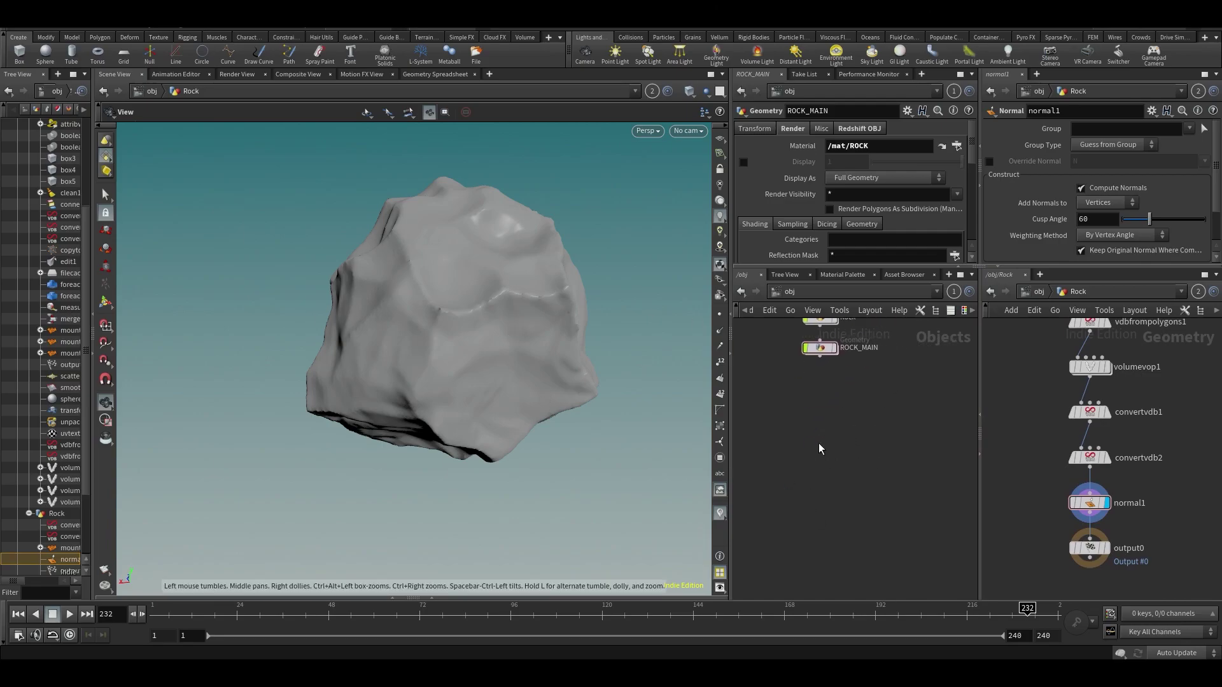
key("Tab")
type("ge")
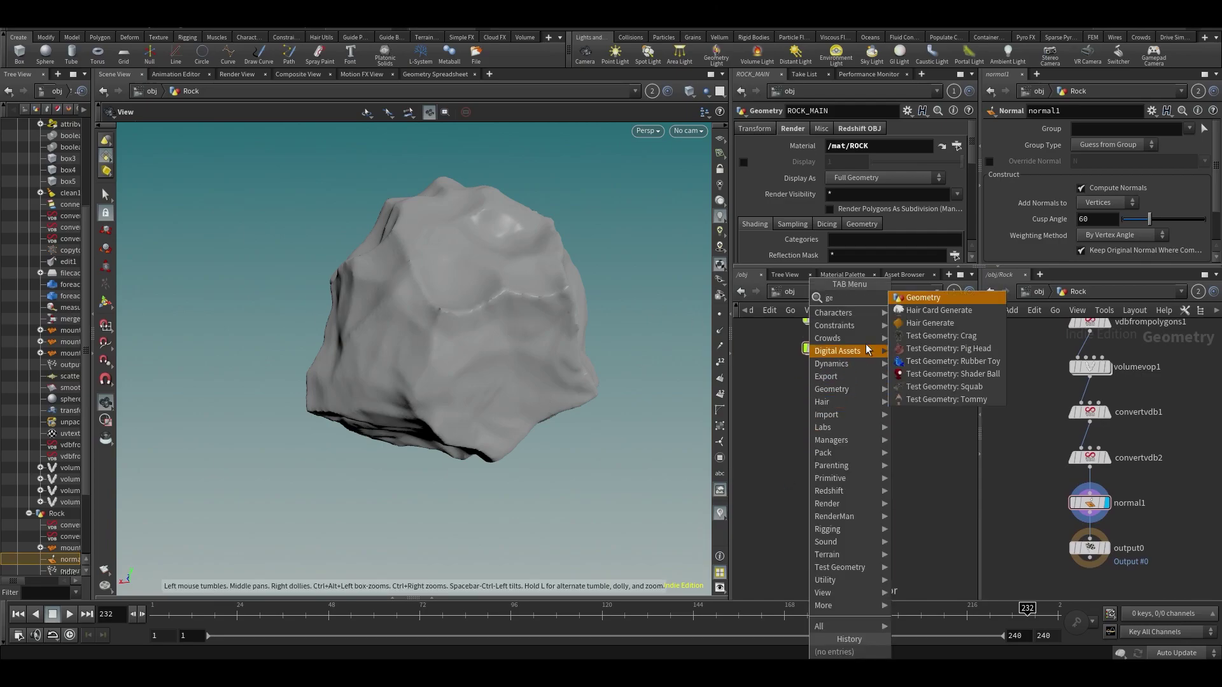
left_click(914, 299)
left_click(820, 465)
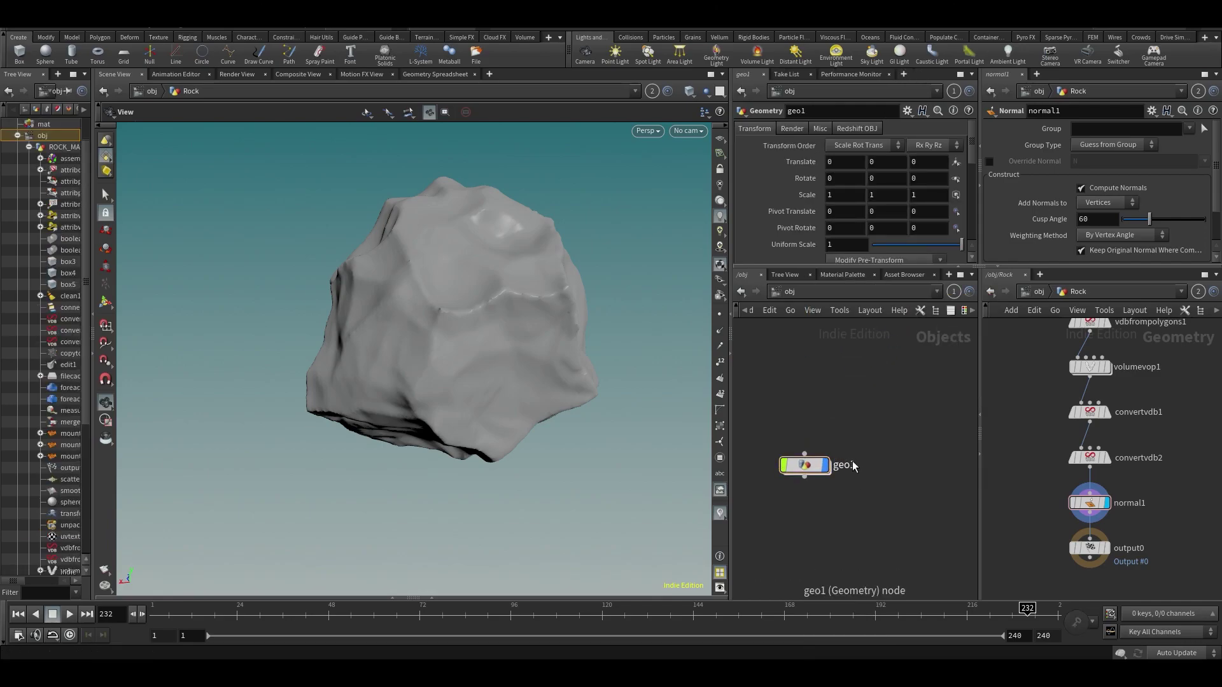
- Rename the new Geometry object as rock_tutorial and open its empty network
double_click(851, 468)
type("rock_tutorial")
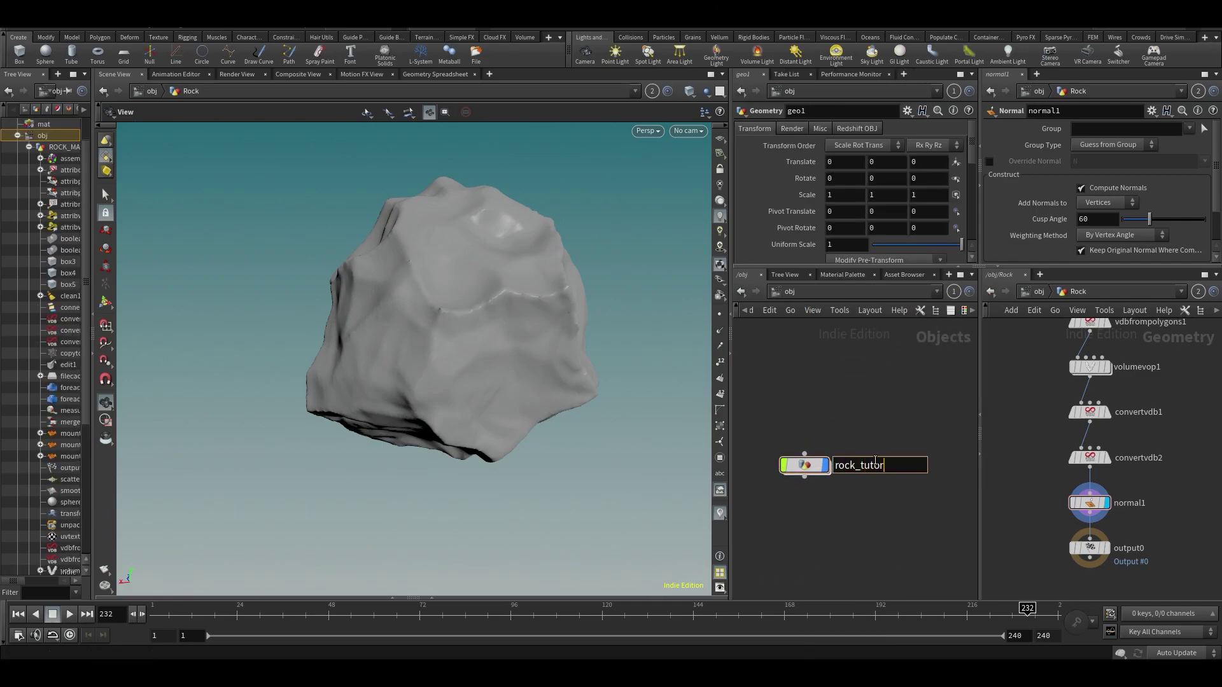
key("Return")
double_click(795, 472)
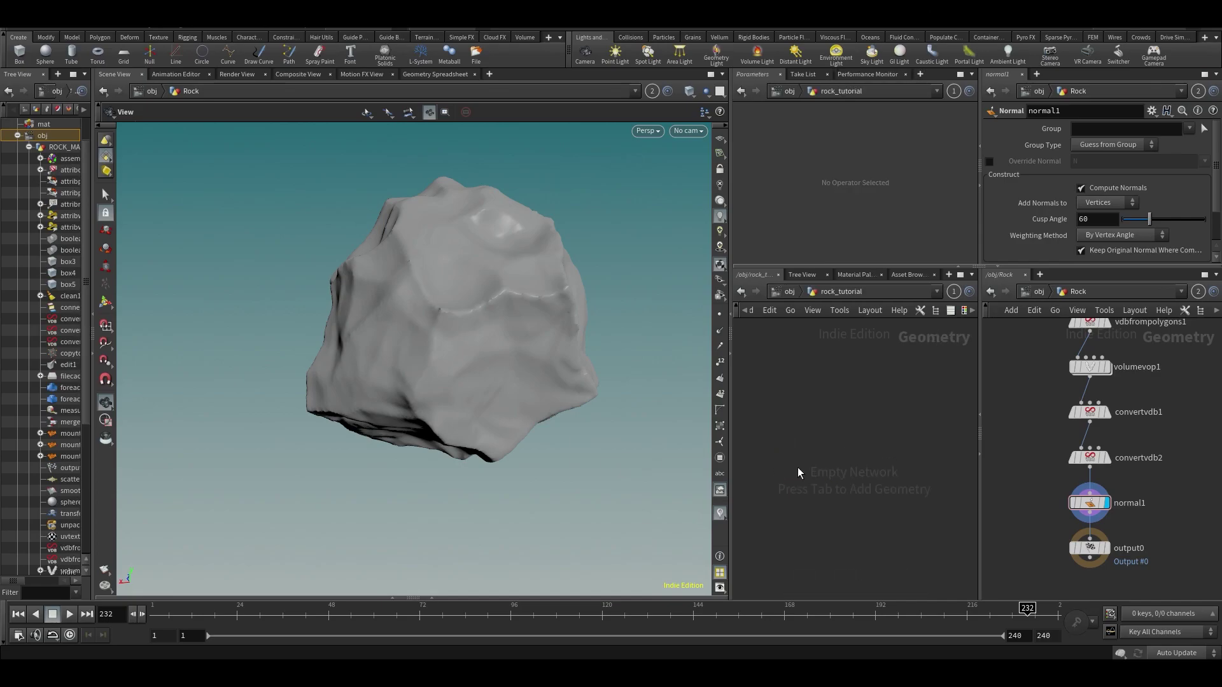
- Display the platonic1 node of the Rock network, show its parameters and inspect the solid from another angle
middle_click_drag(1205, 449, 1202, 582)
middle_click_drag(1211, 343, 1213, 510)
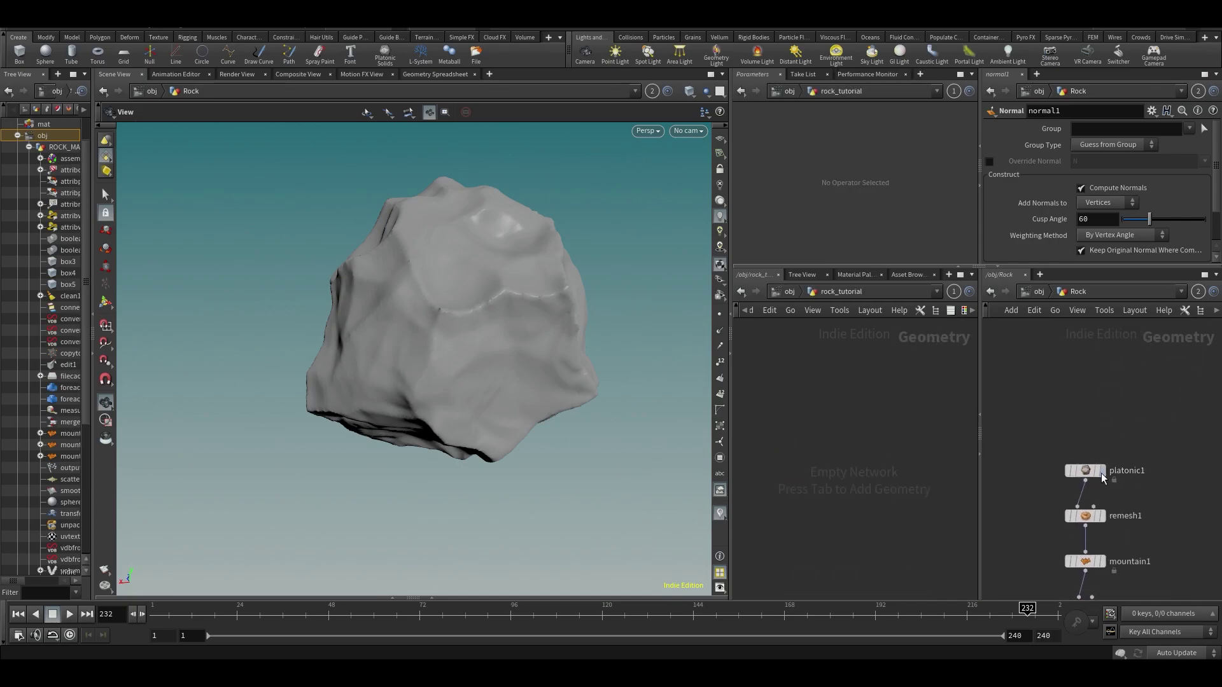
scroll(1097, 476, "up", 2)
left_click(1105, 468)
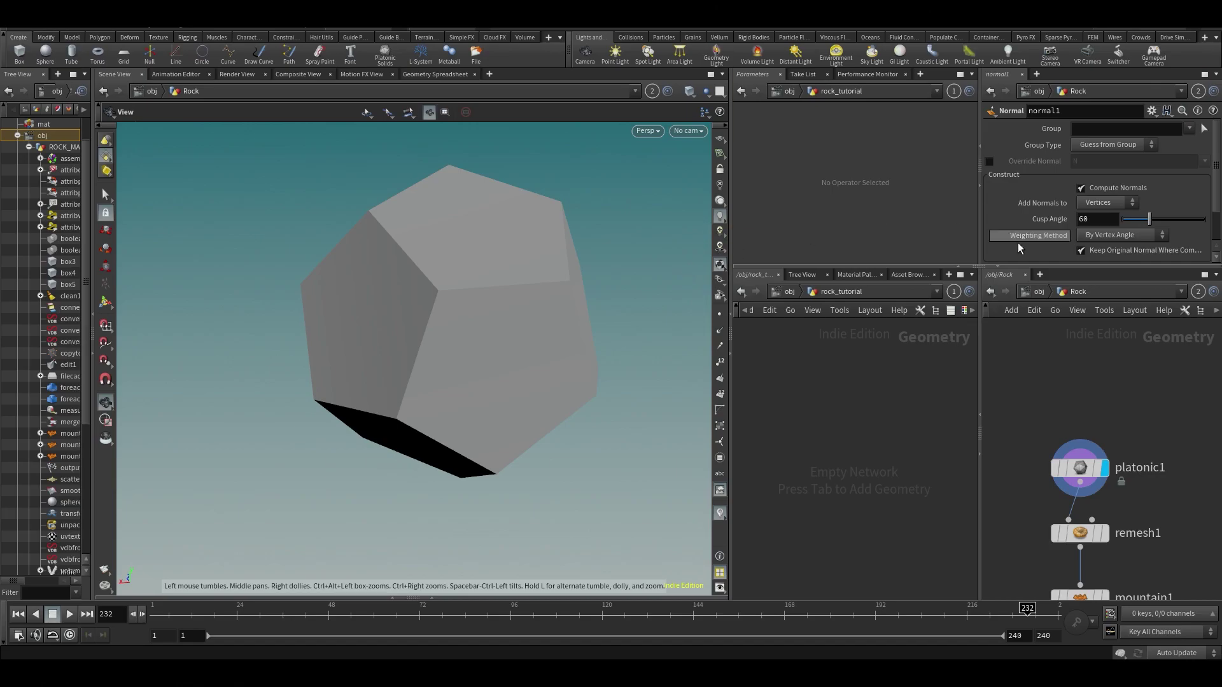
left_click(1060, 473)
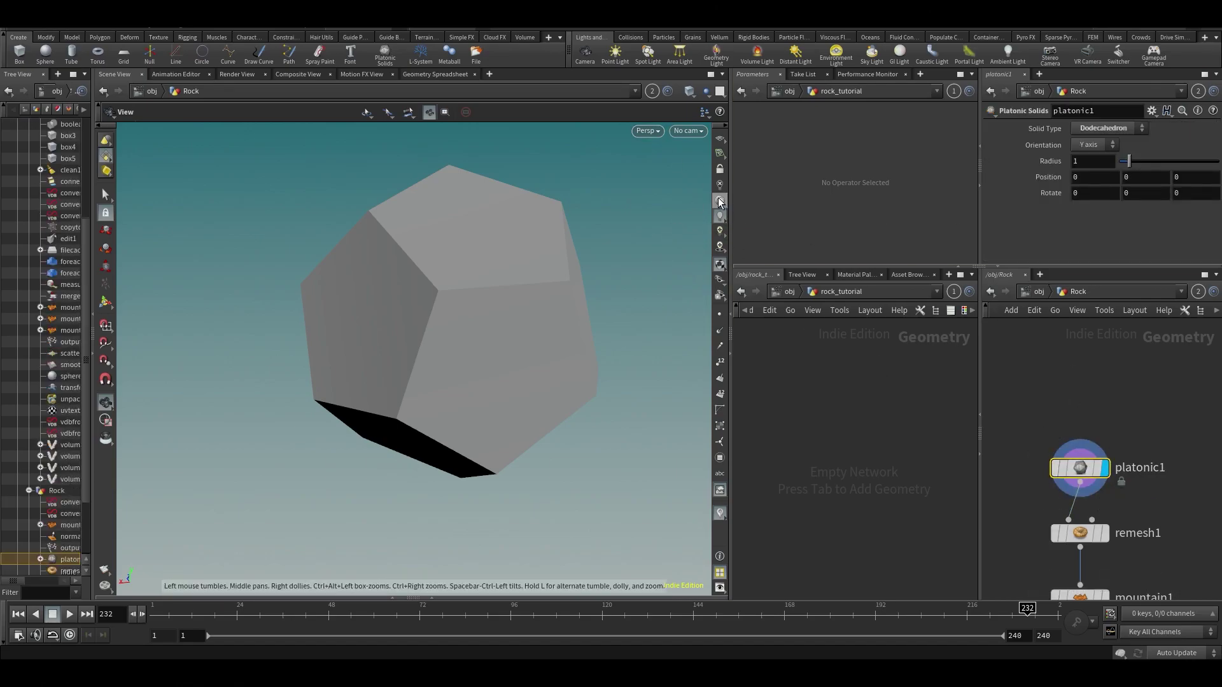
left_click_drag(380, 319, 412, 372)
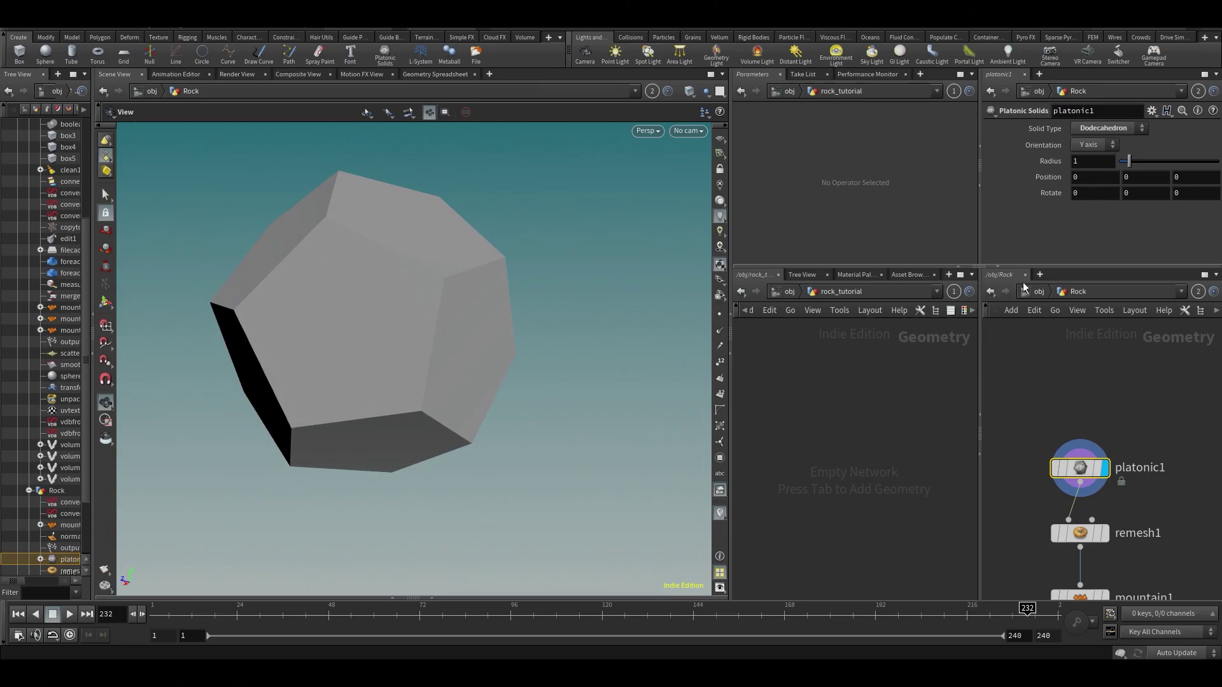
- Try the Icosahedron, Octahedron and Cube solid types on platonic1 and return to Dodecahedron
left_click(1098, 124)
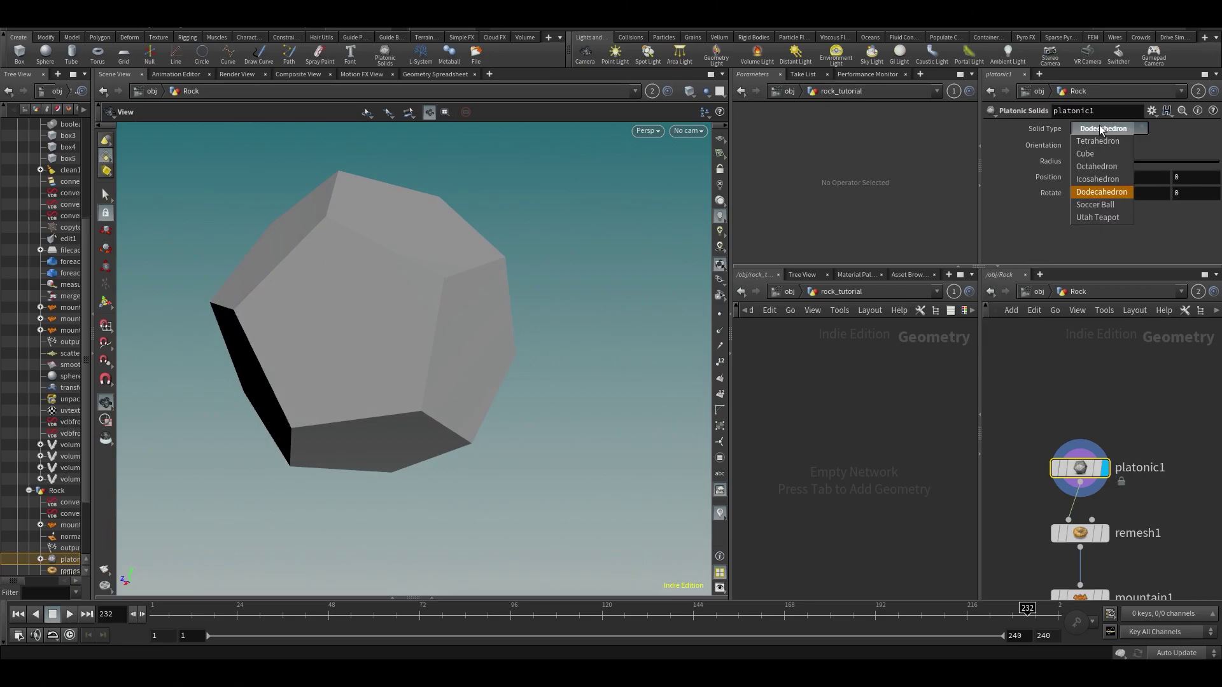
left_click(1094, 180)
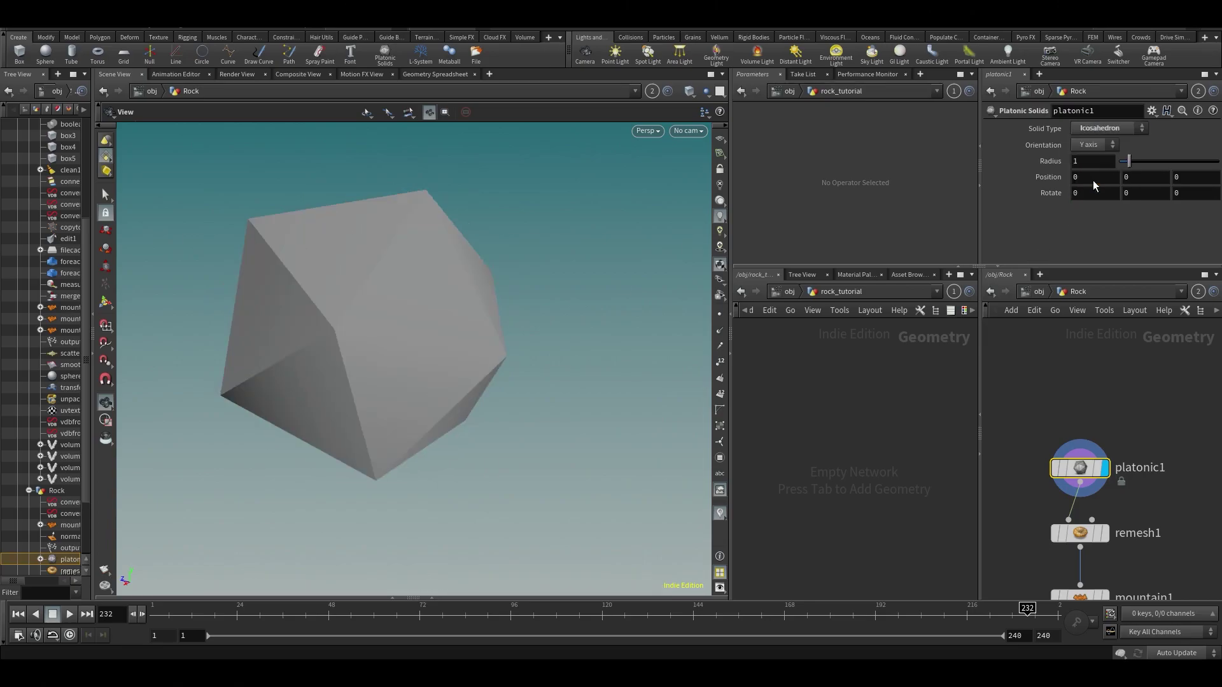
left_click(1098, 128)
left_click(1097, 164)
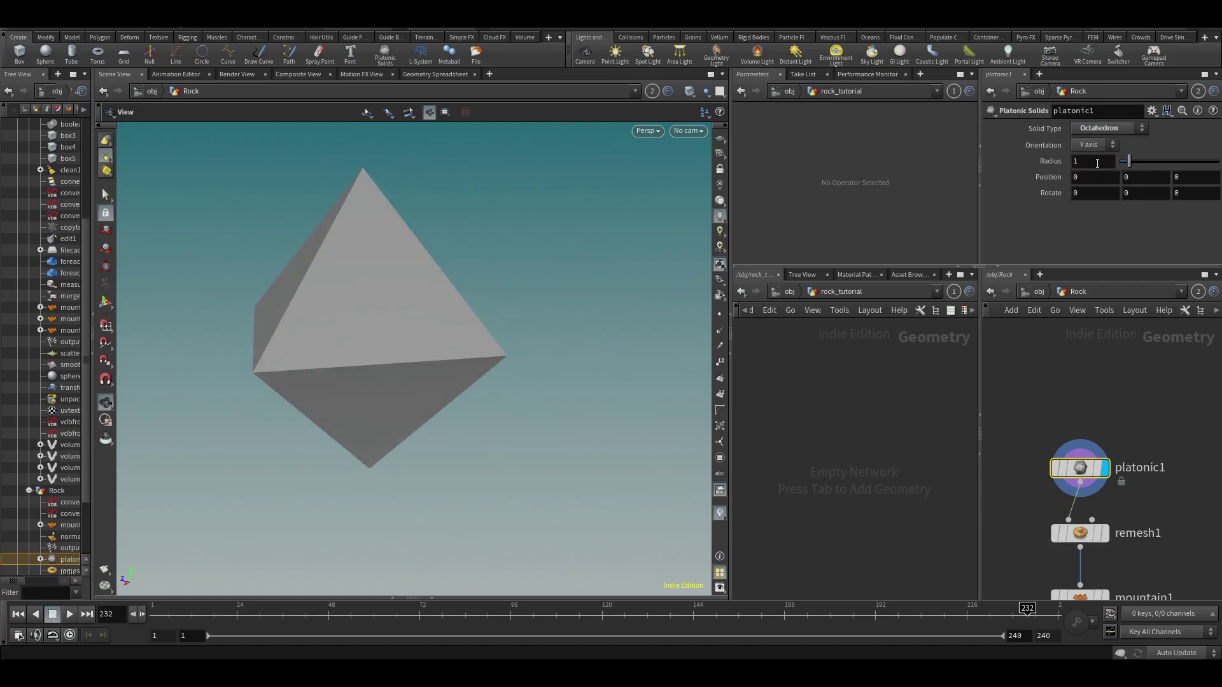
left_click(1105, 130)
left_click(1094, 154)
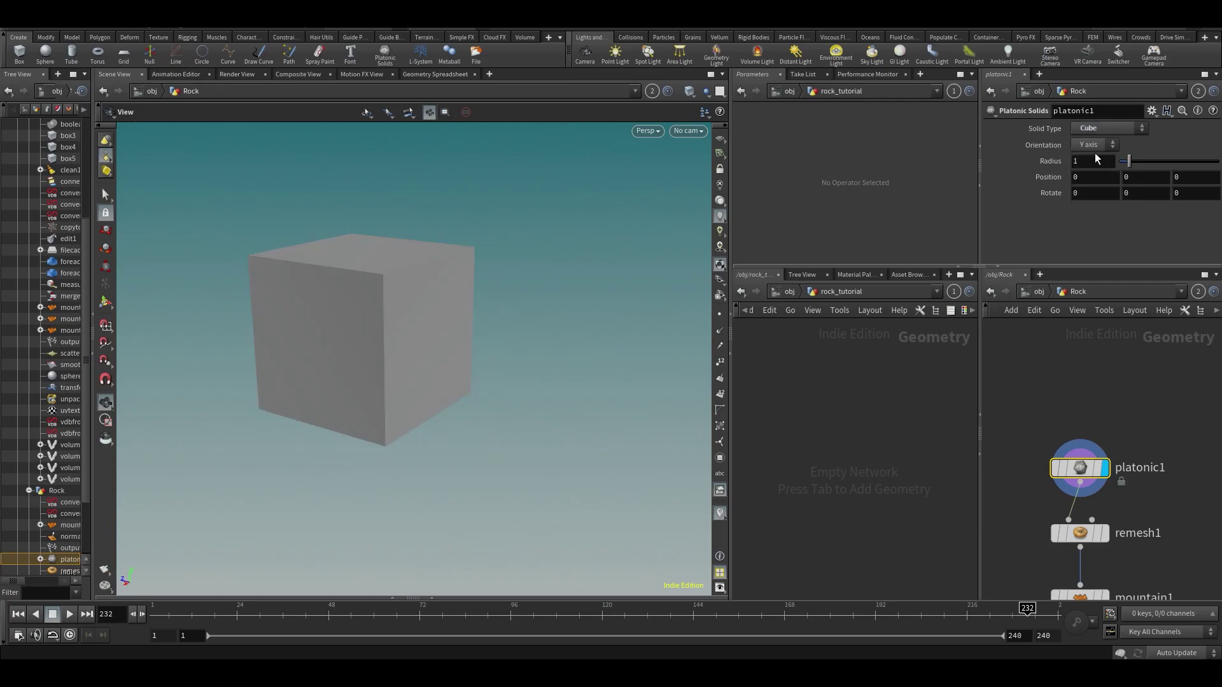
left_click(1097, 127)
left_click(1094, 193)
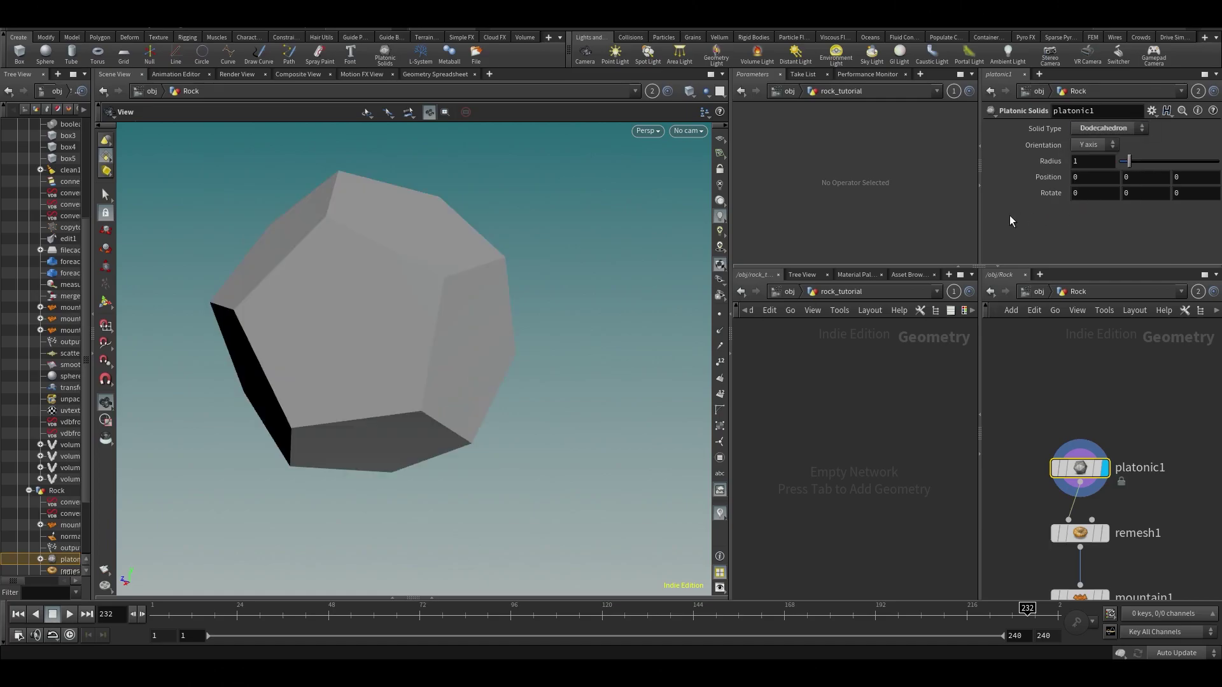
- Try the Soccer Ball solid type on platonic1 and undo the change
left_click(1106, 128)
left_click(1095, 204)
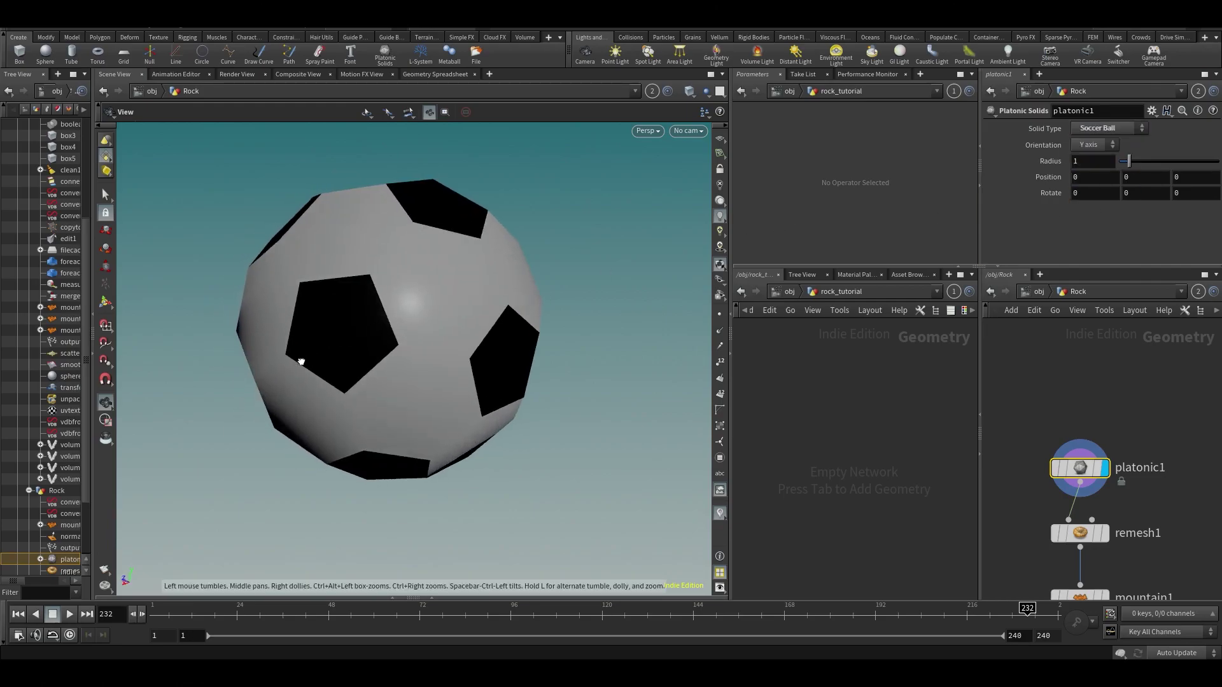
key("ctrl+z")
key("ctrl+z")
left_click_drag(230, 299, 261, 302)
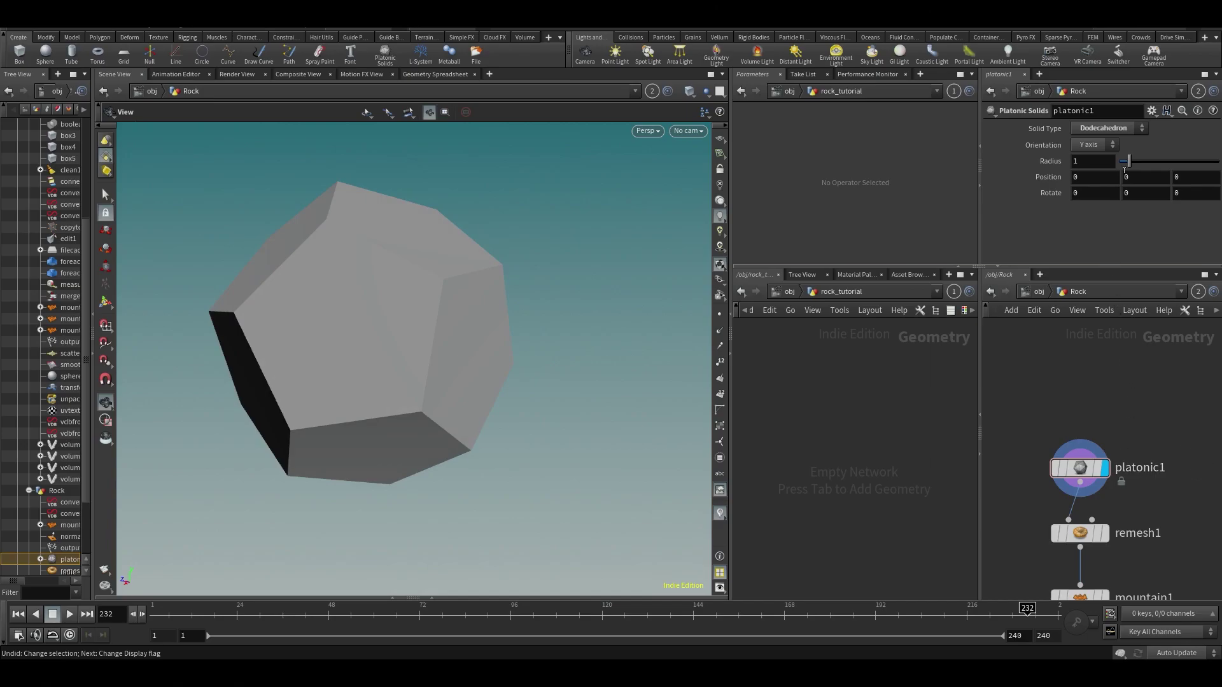
- Switch platonic1's solid type to Icosahedron for comparison and set it back to Dodecahedron
middle_click_drag(1059, 488, 1074, 414)
scroll(1075, 414, "down", 1)
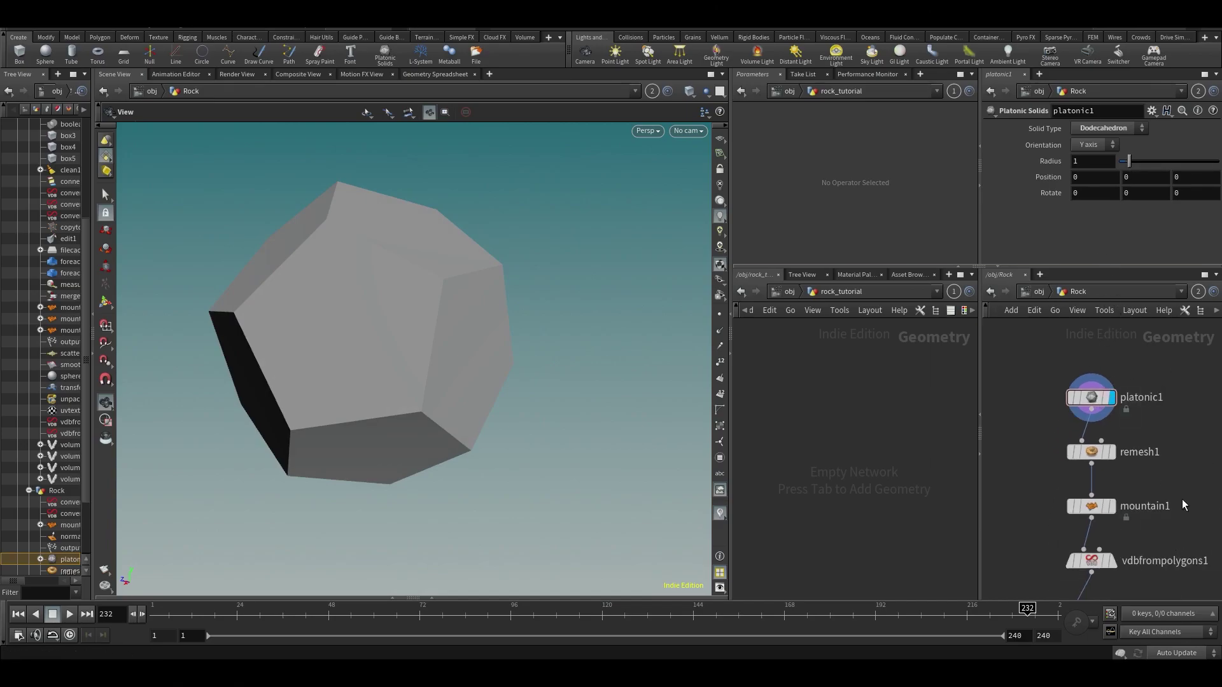
middle_click_drag(1182, 497, 1201, 473)
left_click_drag(1082, 399, 1082, 394)
left_click(1099, 126)
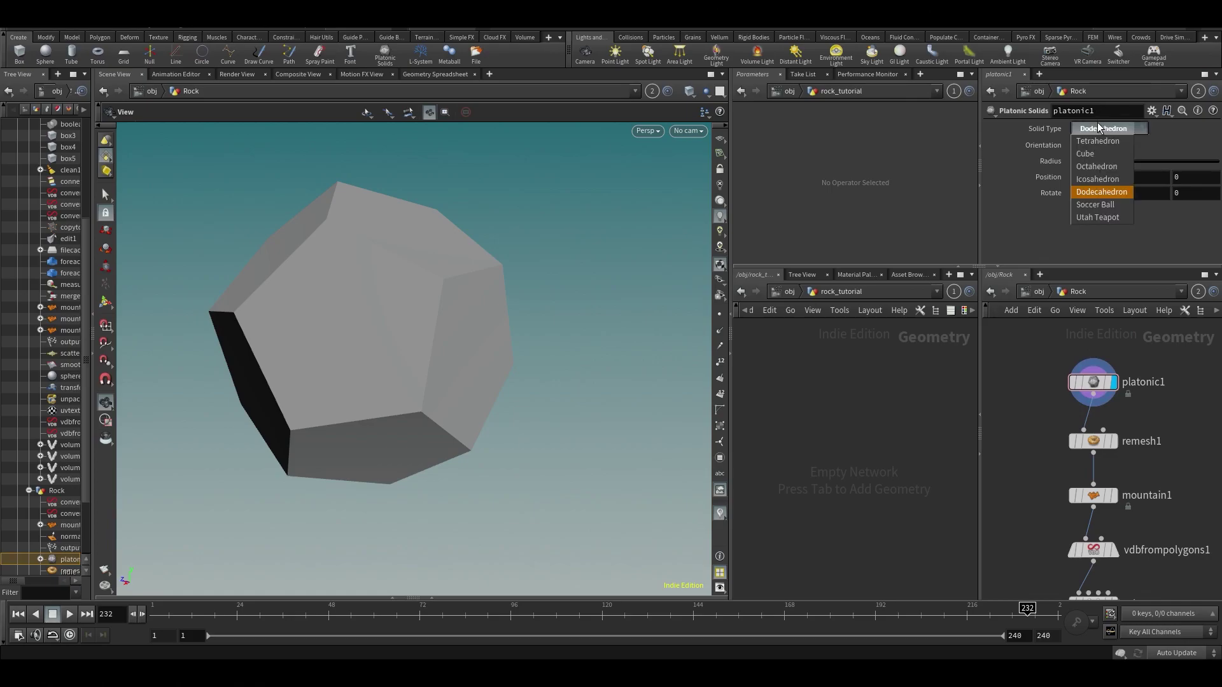
left_click(1087, 181)
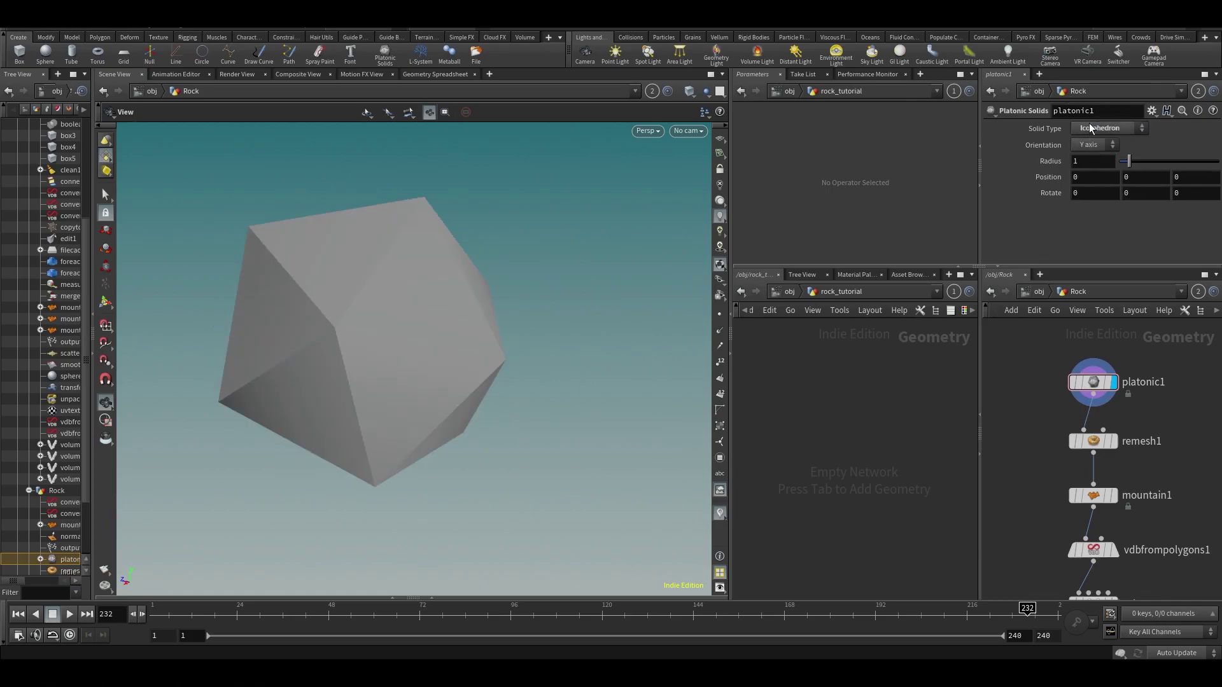
left_click(1091, 128)
left_click(1094, 192)
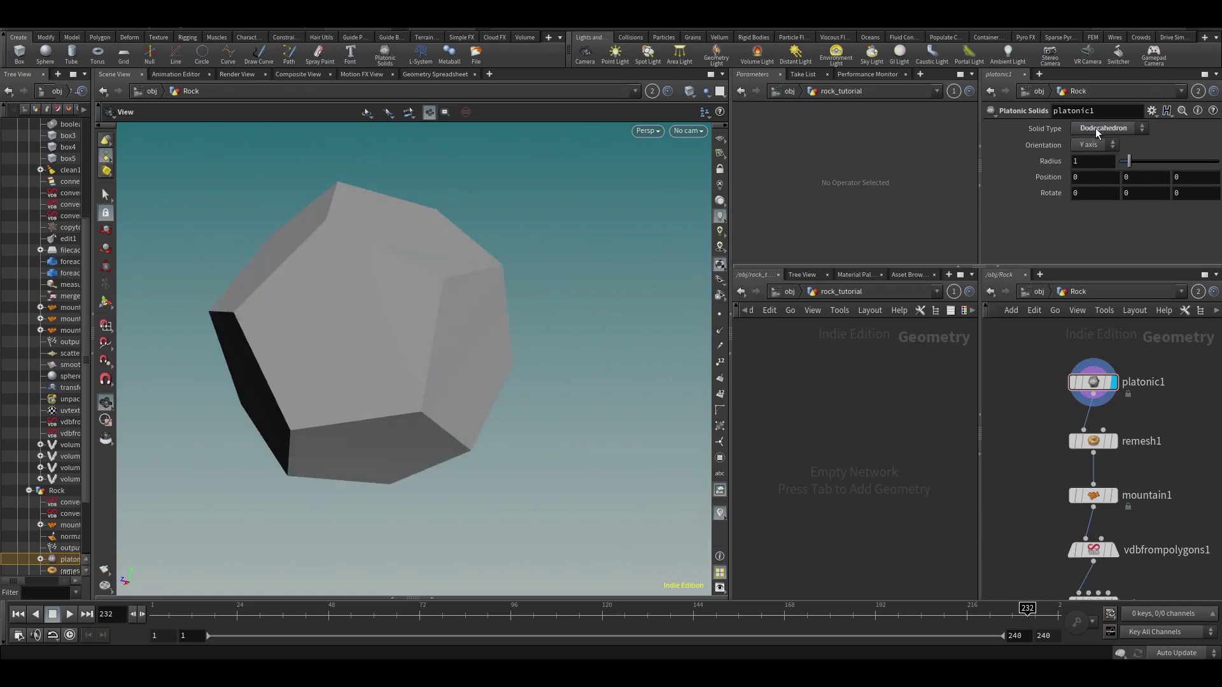
middle_click_drag(1031, 422, 1025, 392)
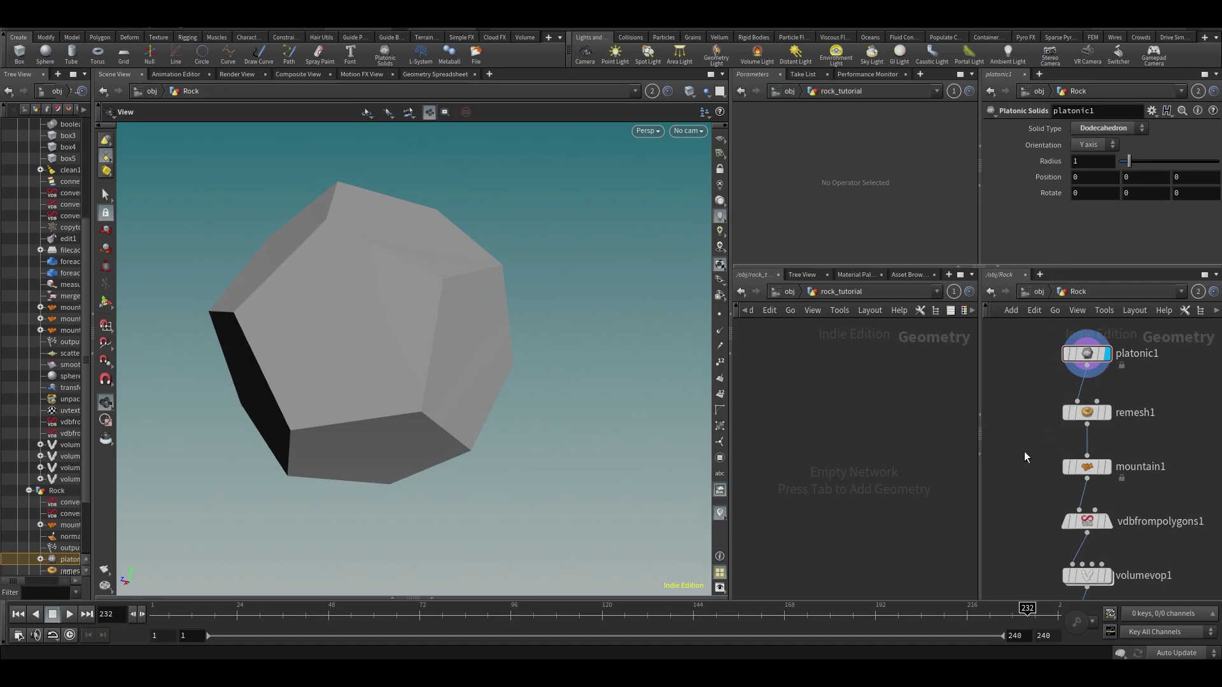
middle_click_drag(1022, 450, 1135, 462)
middle_click_drag(1055, 417, 1028, 418)
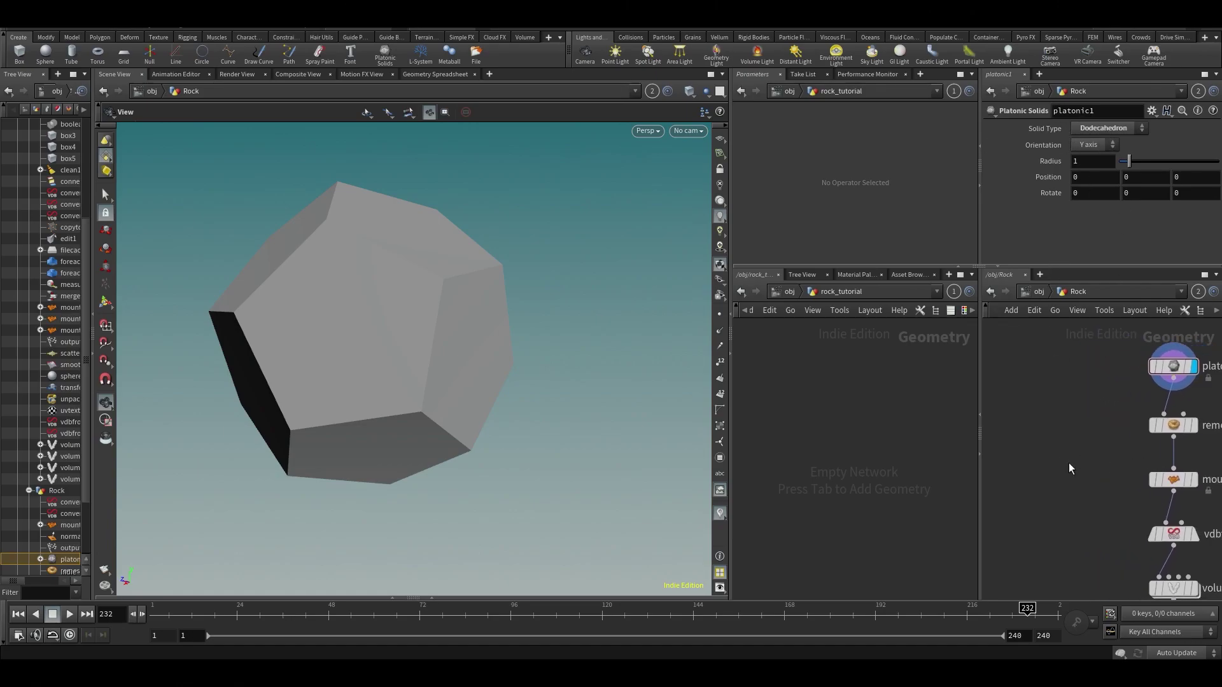
left_click(1094, 129)
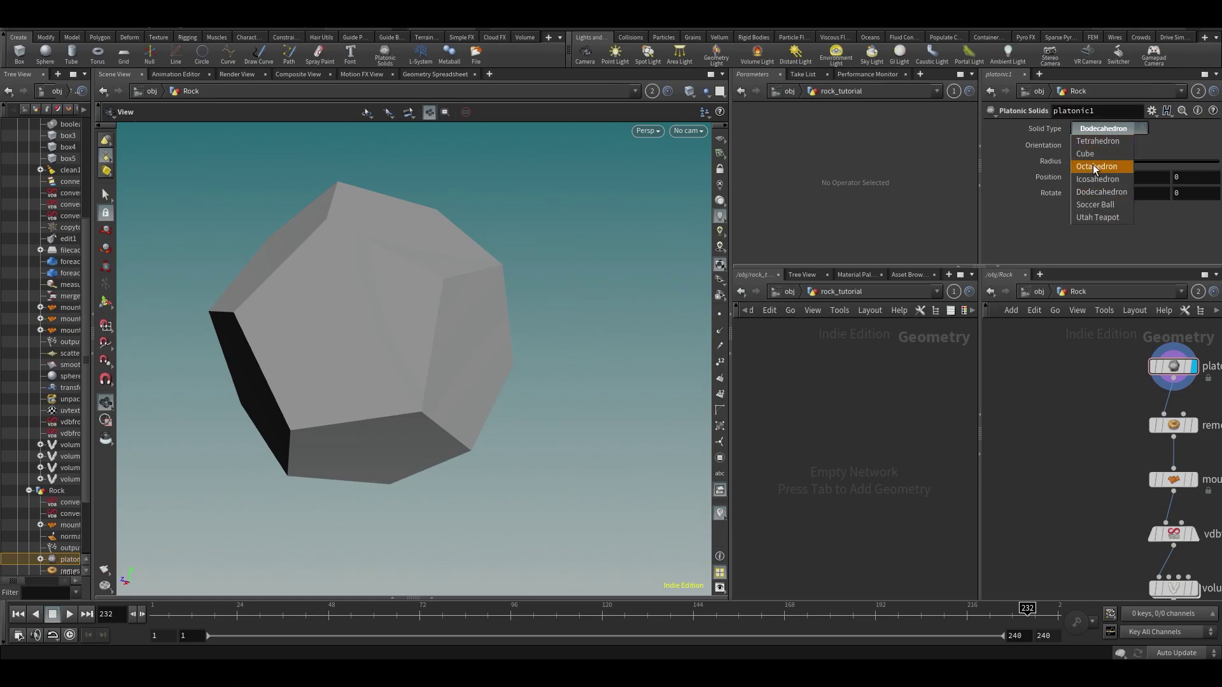
left_click(1085, 191)
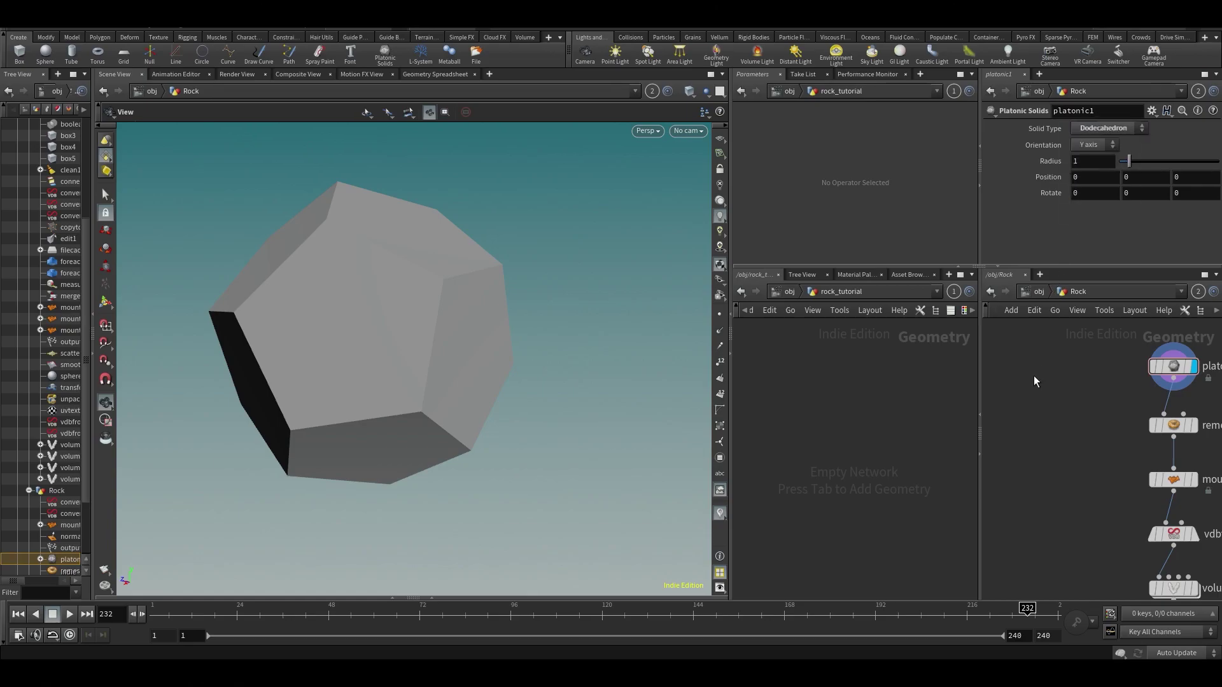
key("Tab")
type("null")
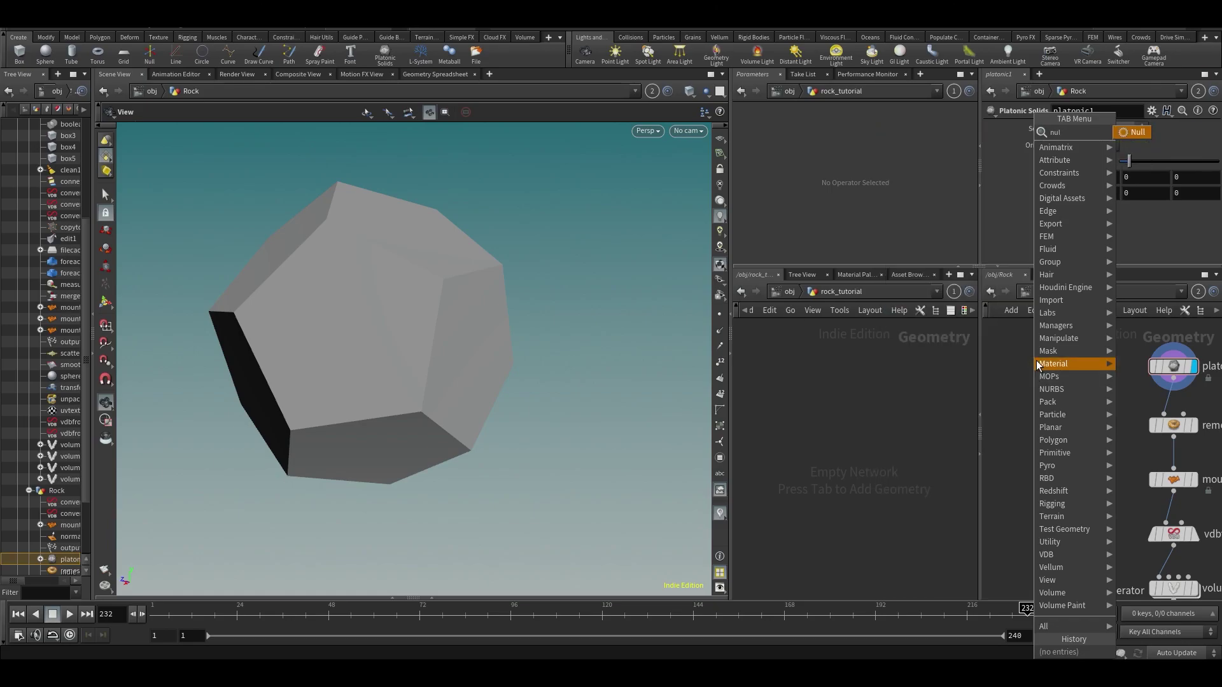
key("Return")
key("Escape")
middle_click_drag(1062, 387, 1006, 403)
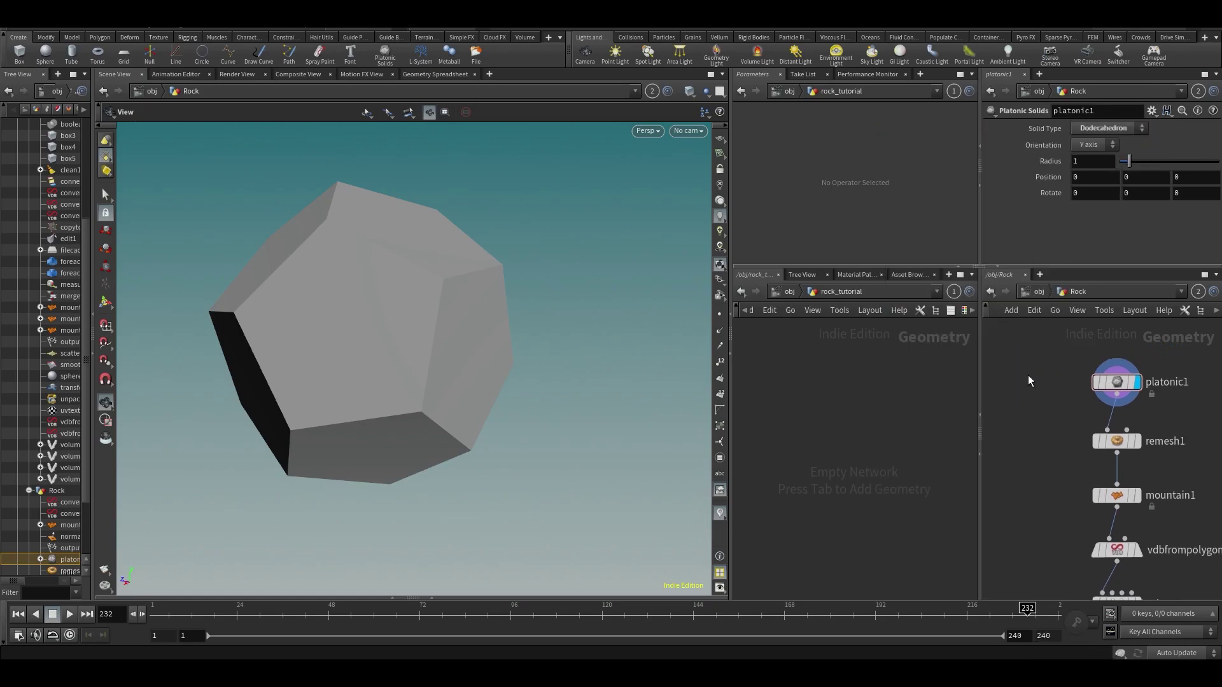
- Add a custom Integer parameter with the default label to platonic1's parameter interface and accept the edit
left_click(1117, 383)
left_click(1149, 116)
left_click(1140, 129)
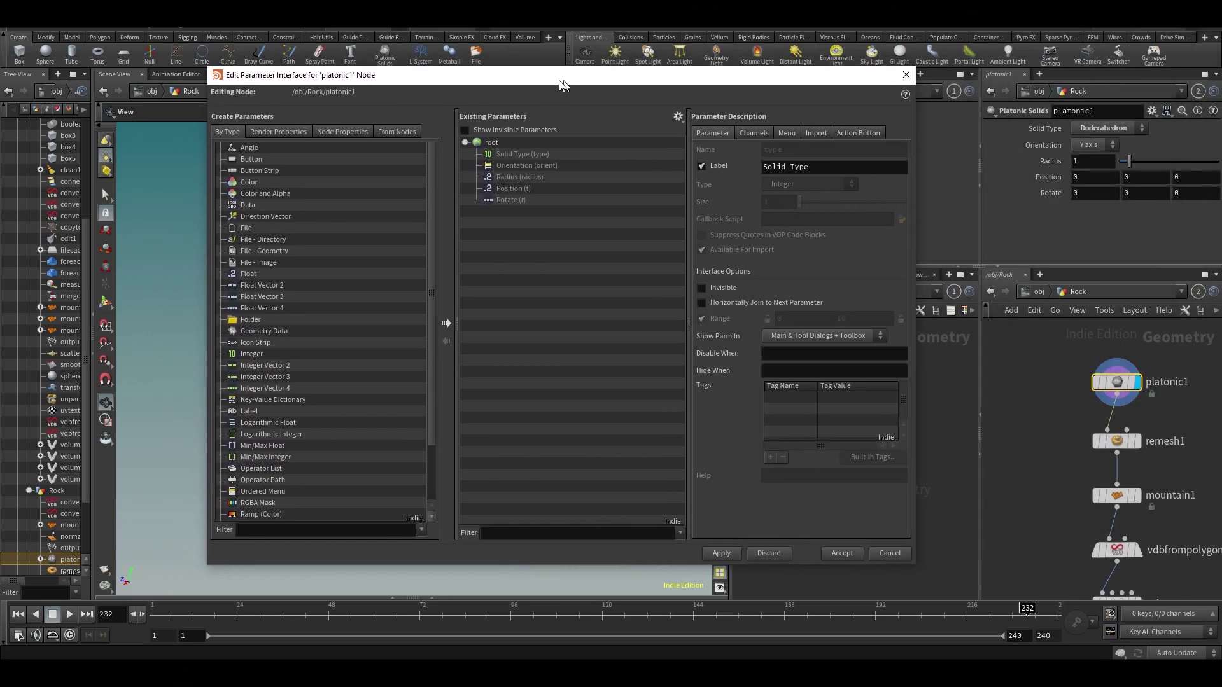
left_click_drag(230, 360, 563, 284)
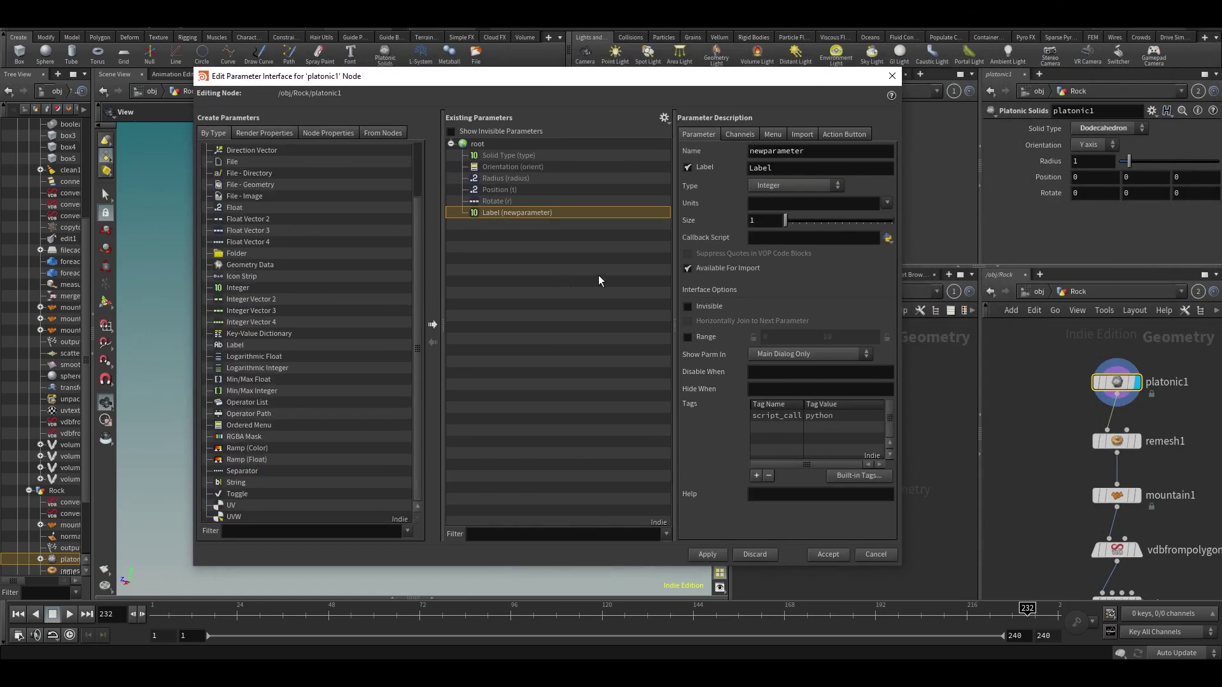
left_click(711, 554)
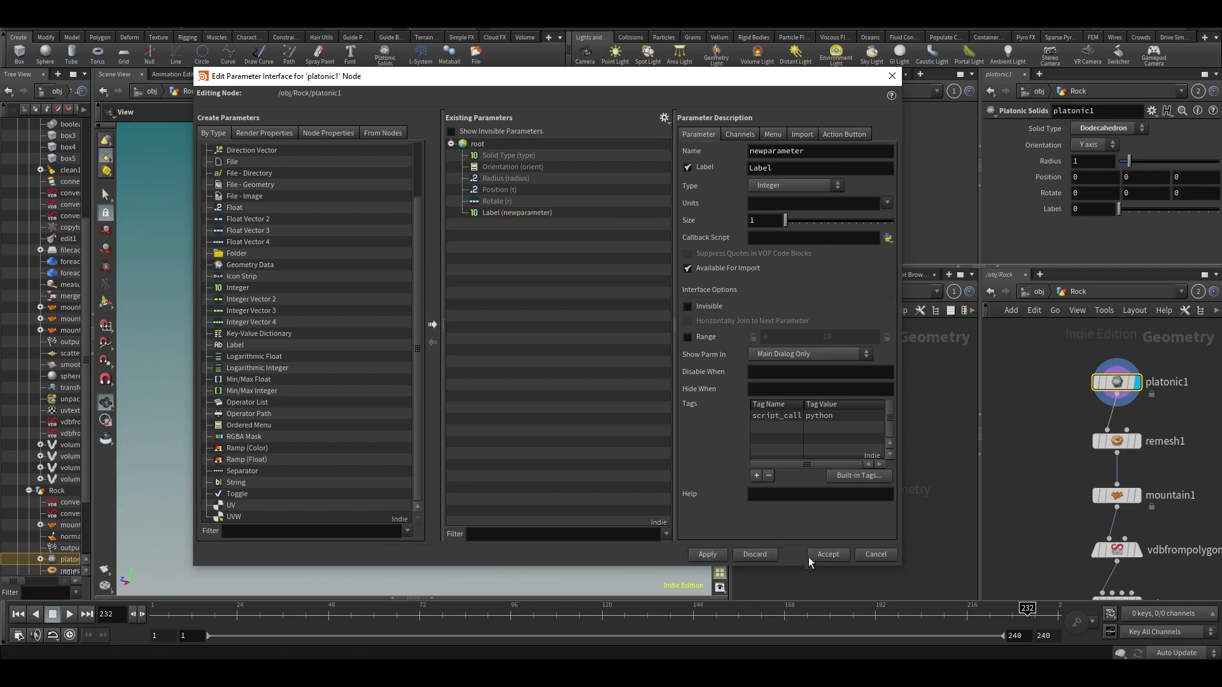
left_click(817, 562)
- Link platonic1's Solid Type to the custom Label parameter by copying Label and pasting it as a relative reference
right_click(1050, 210)
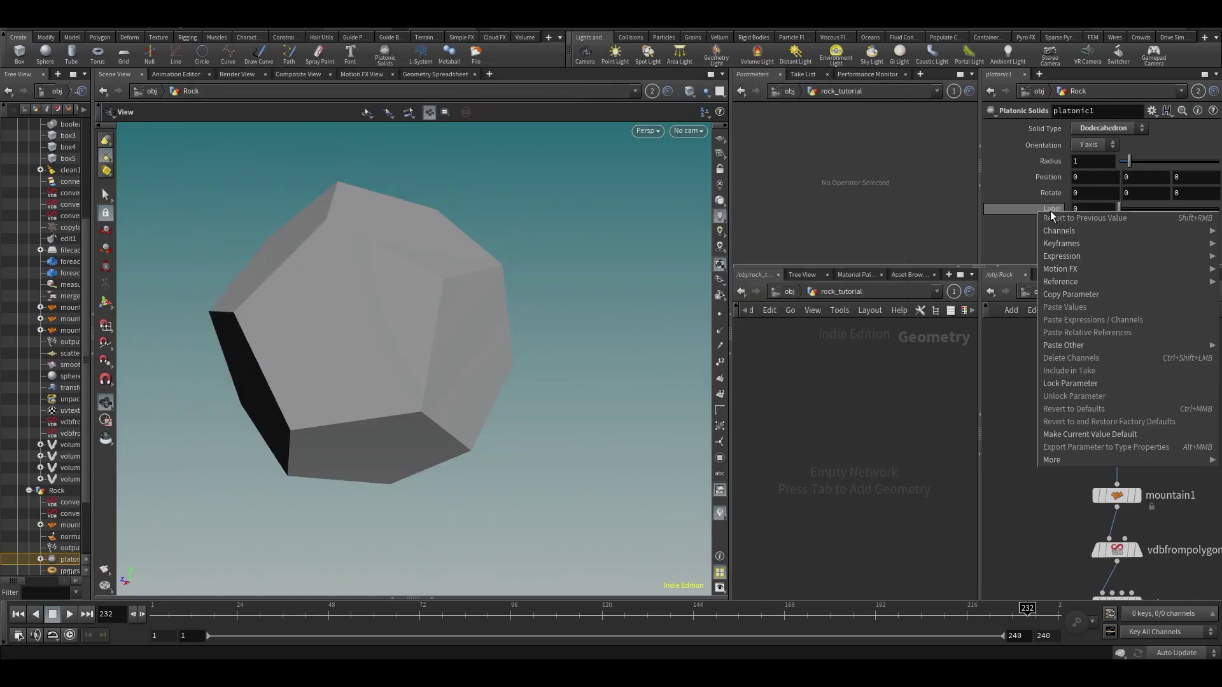
left_click(1059, 294)
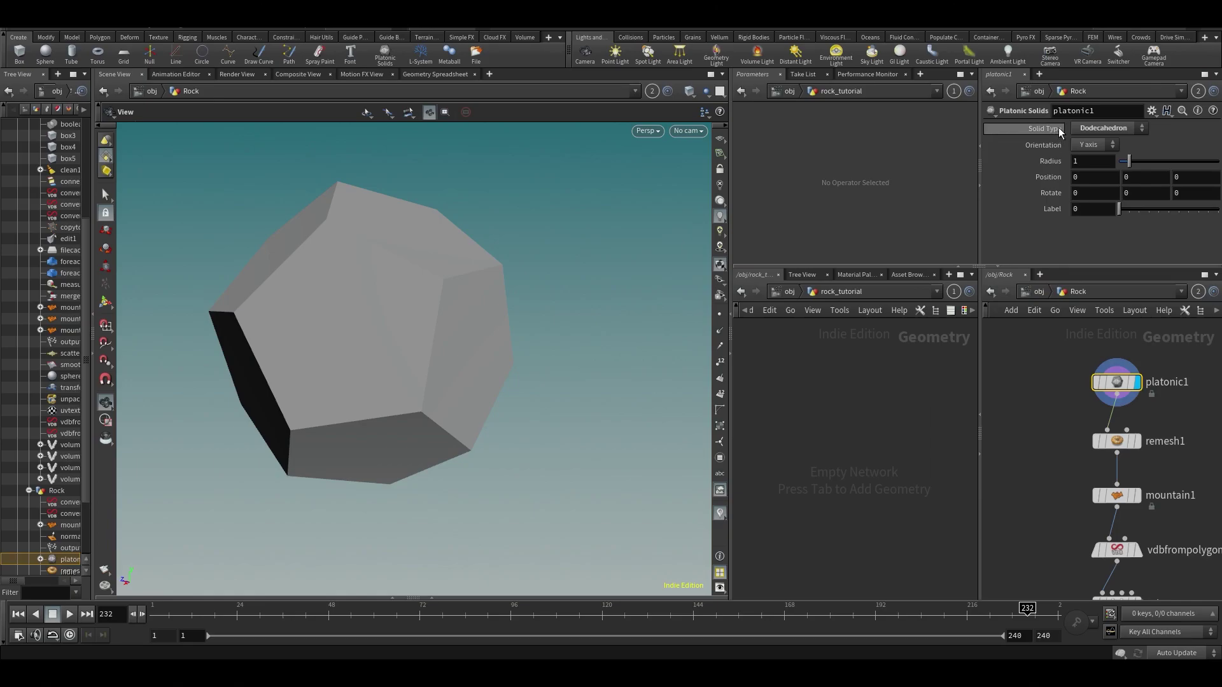
right_click(1059, 129)
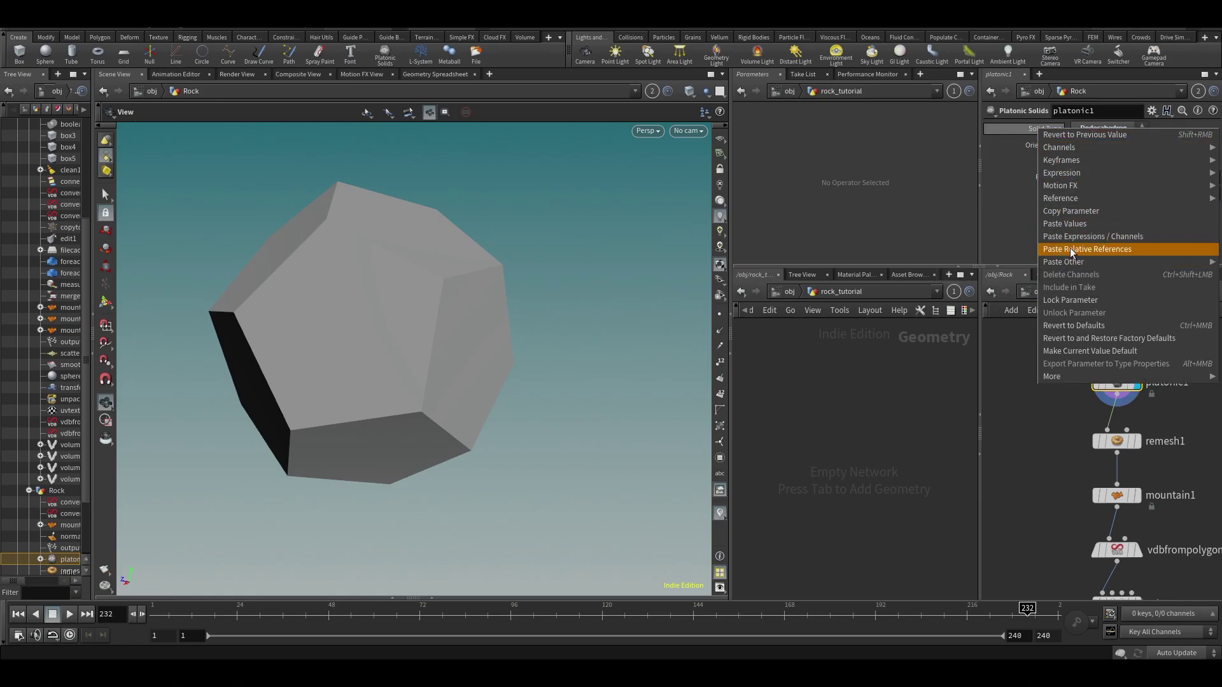
left_click(1069, 248)
- Try driving platonic1's solid type with the linked Label value, and undo the changes back to the unlinked Dodecahedron
mouse_move(1119, 210)
left_mouse_down()
mouse_move(1180, 210)
mouse_move(1113, 217)
left_mouse_up()
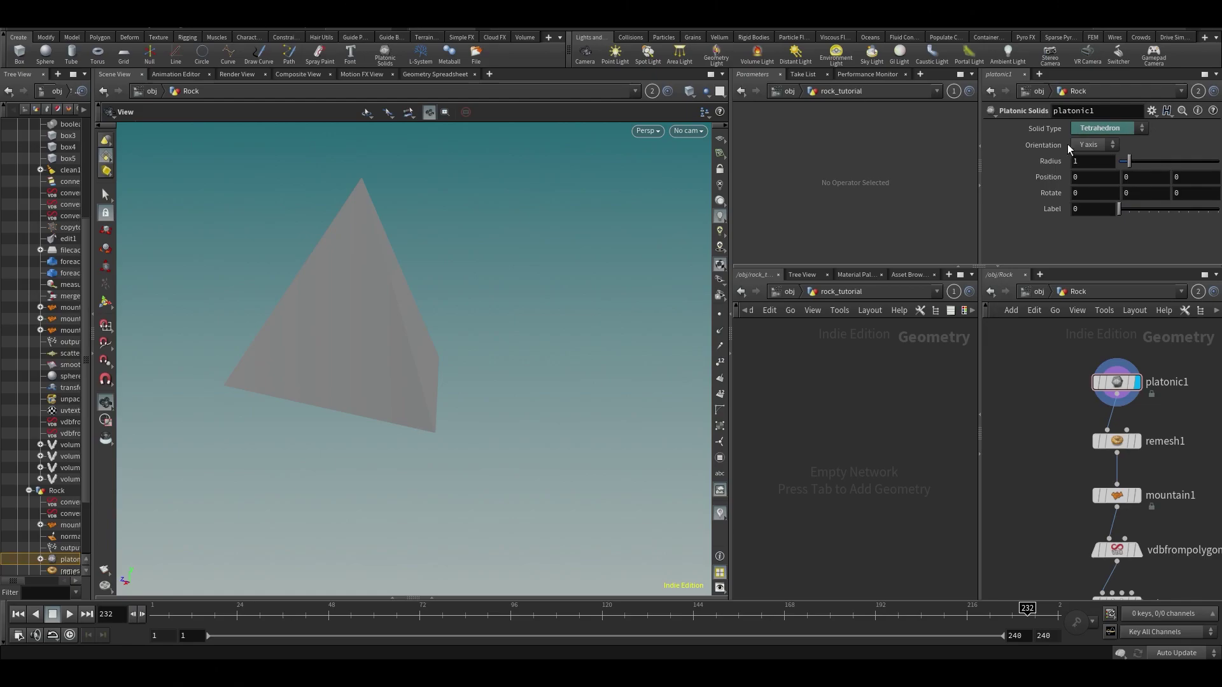
mouse_move(1119, 210)
left_mouse_down()
mouse_move(1141, 216)
mouse_move(1110, 216)
left_mouse_up()
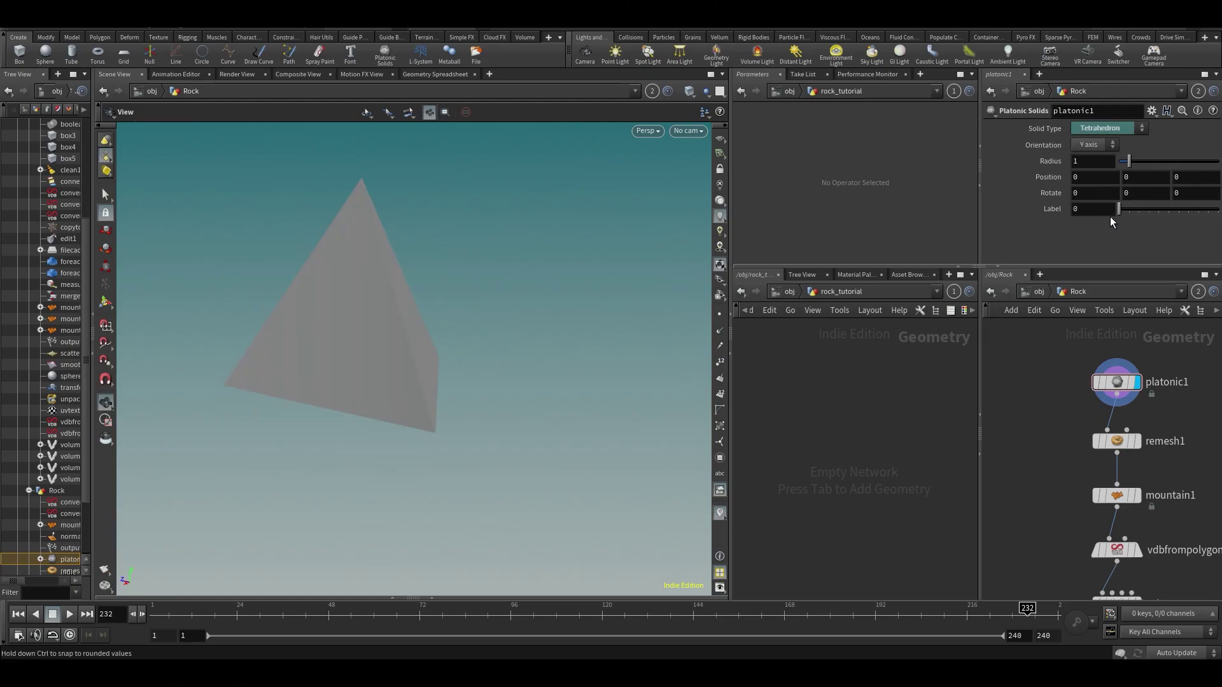
left_click(1112, 131)
left_click(1182, 223)
left_click_drag(1129, 209, 1159, 213)
key("ctrl+z")
key("ctrl+z")
key("ctrl+z")
key("ctrl+z")
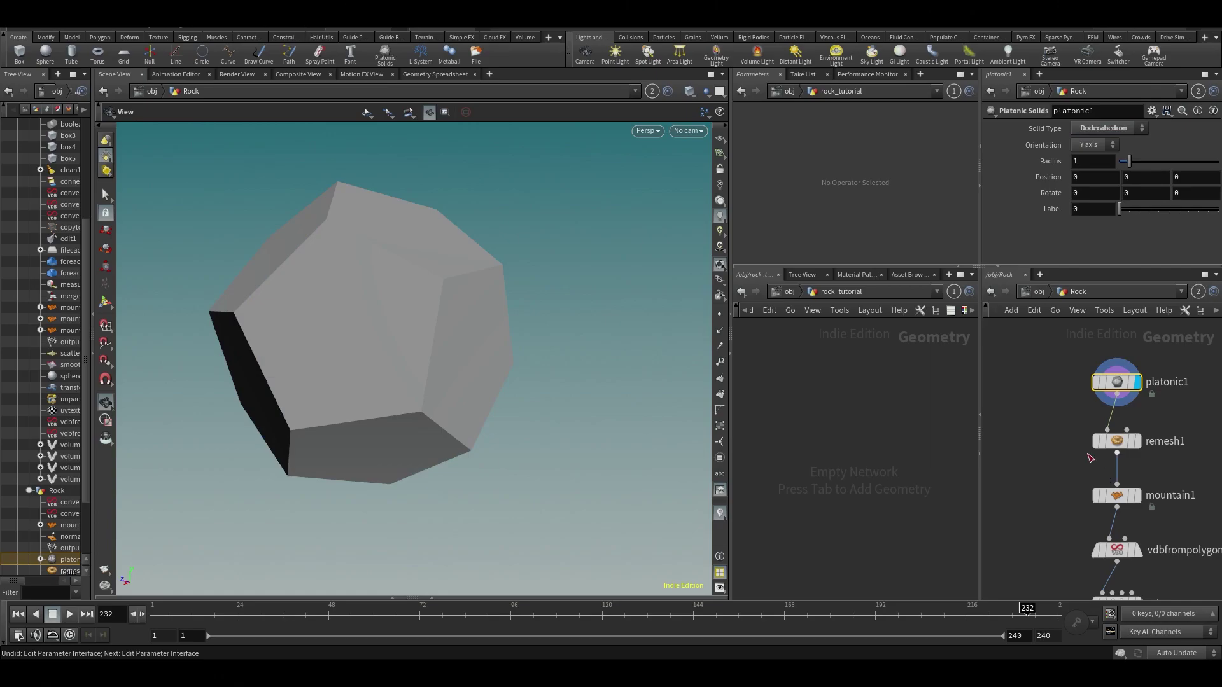
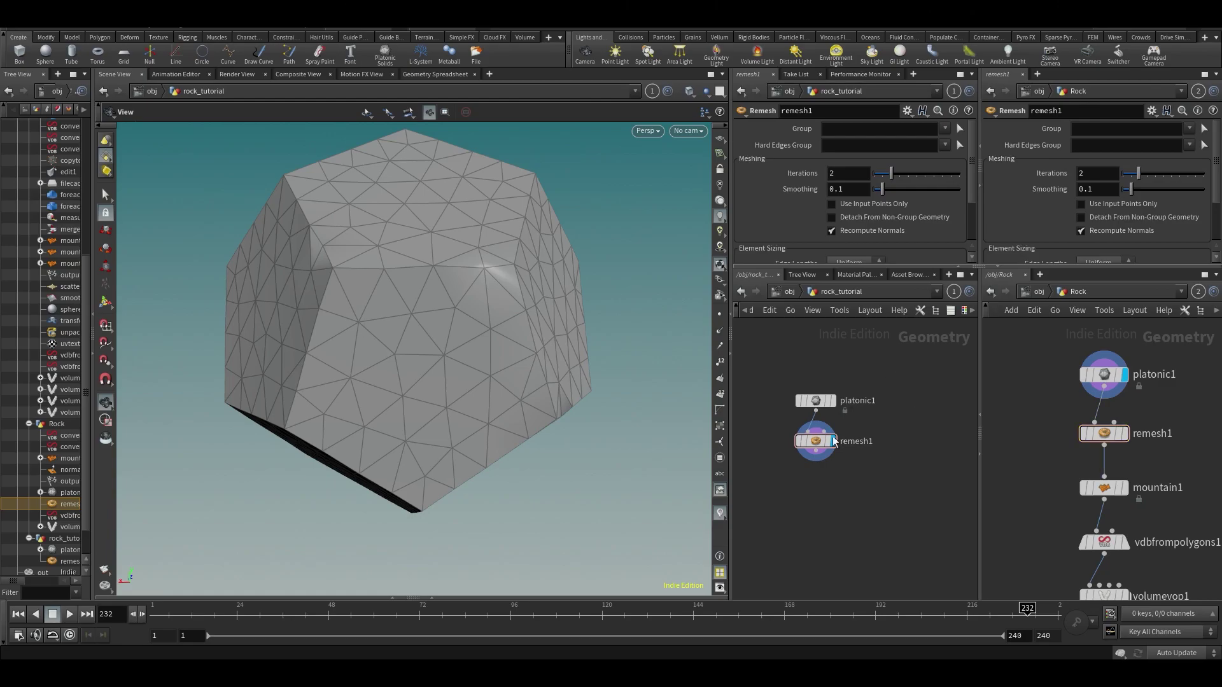
- Move platonic1 further above remesh1 in the rock_tutorial network and display the plain dodecahedron ready for selecting components
left_click(816, 441)
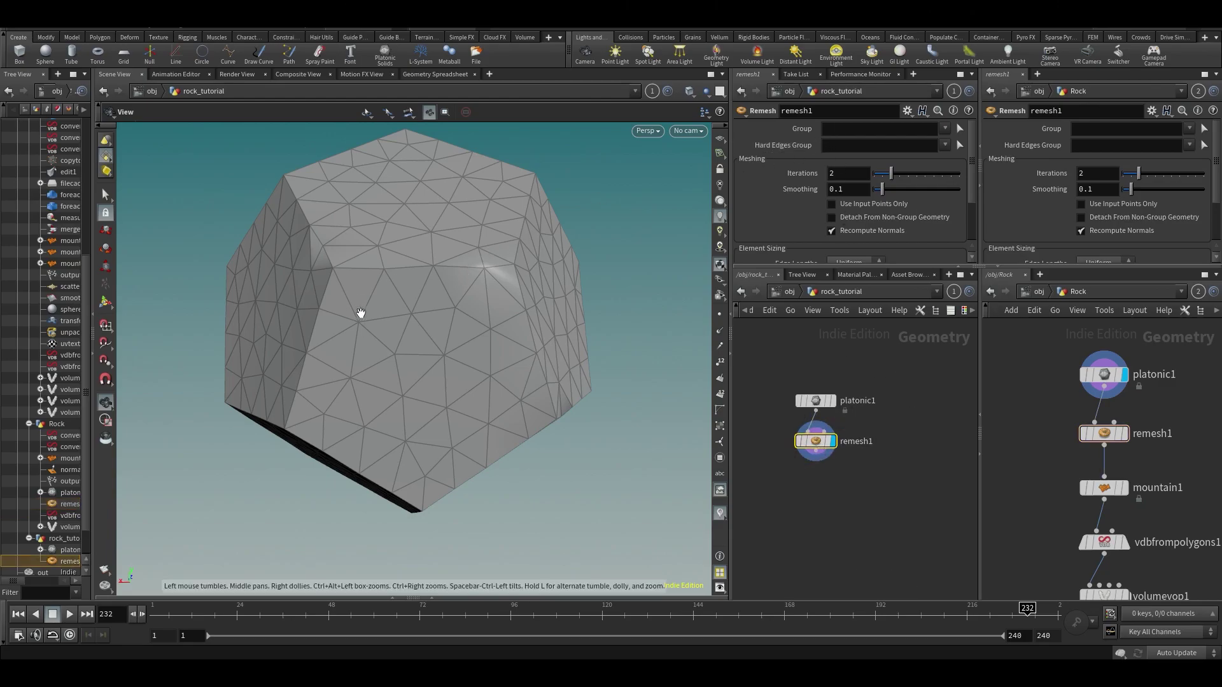
left_click_drag(825, 404, 827, 381)
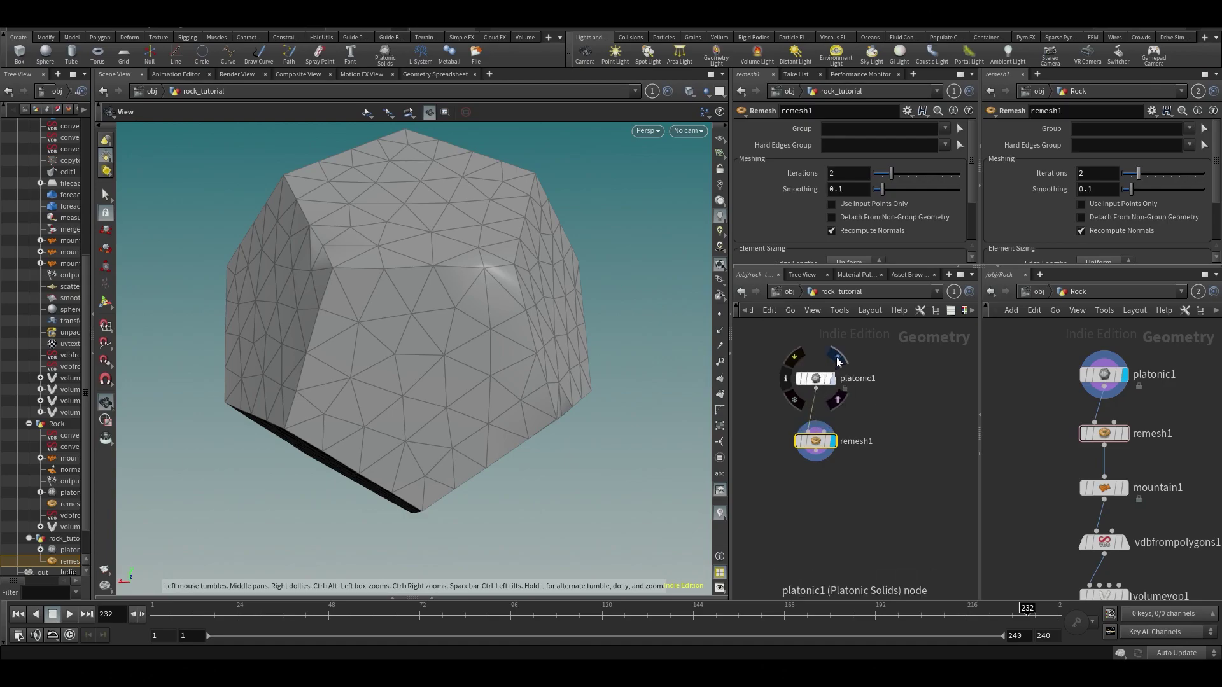
left_click(840, 359)
left_click_drag(526, 338, 597, 320)
key("space+2")
key("space+1")
key("s")
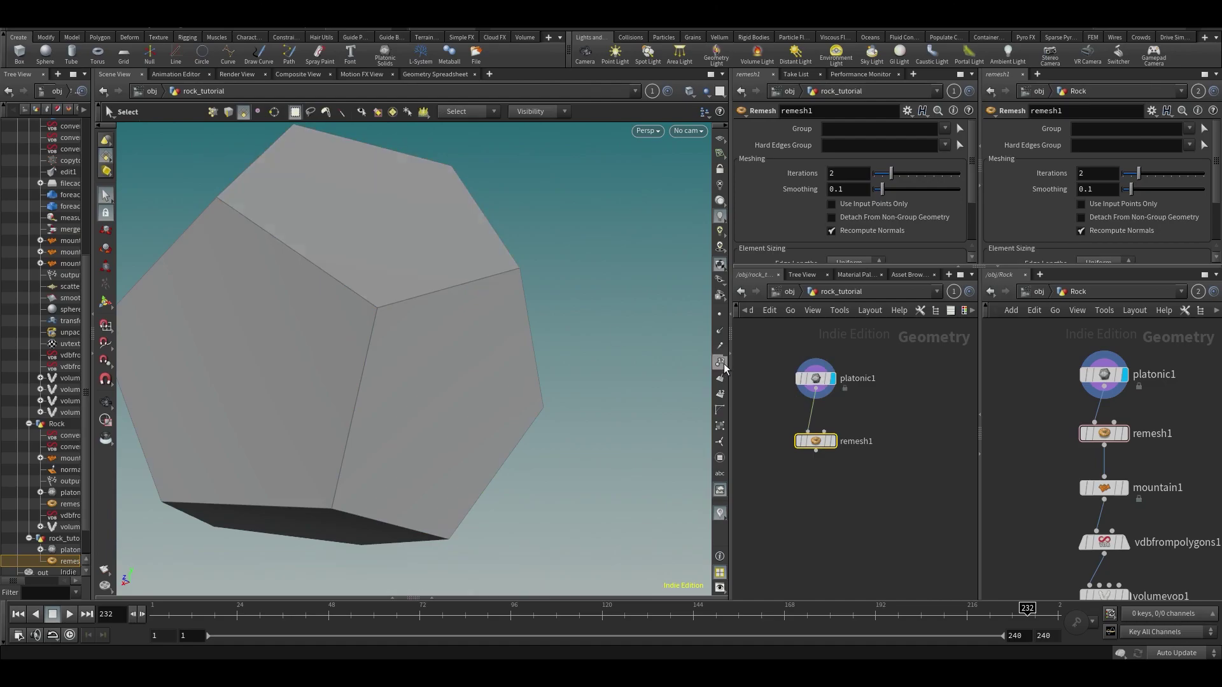
- Try to group the edge between the dodecahedron's upper and front faces with the Group tool
key("3")
key("3")
key("4")
key("2")
key("3")
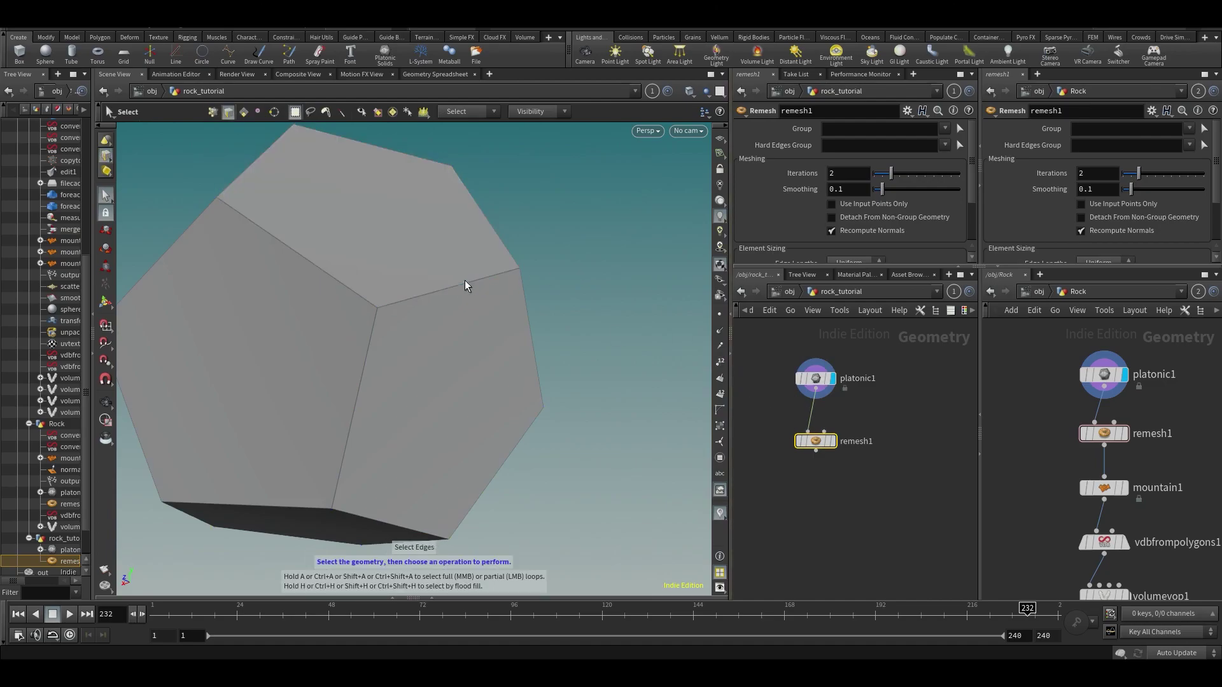
left_click(469, 282)
key("Tab")
type("group")
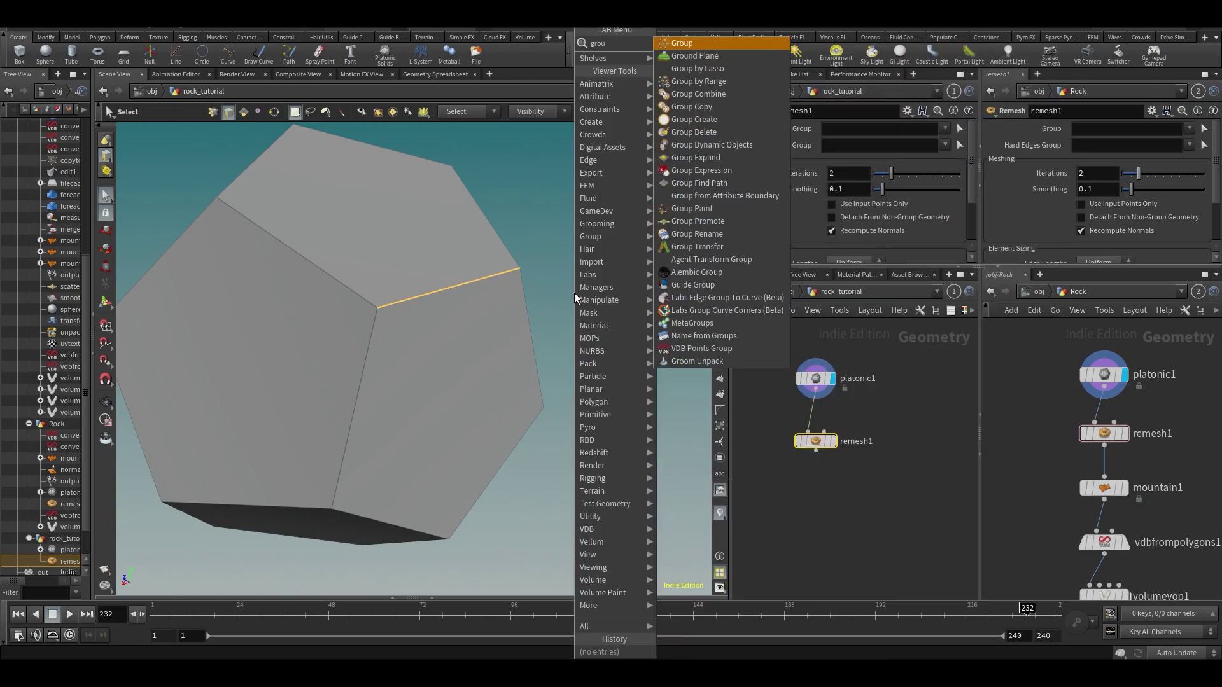
key("Return")
- Compare remesh1 with platonic1 by switching the displayed node, and leave platonic1 displayed and selected
left_click(831, 441)
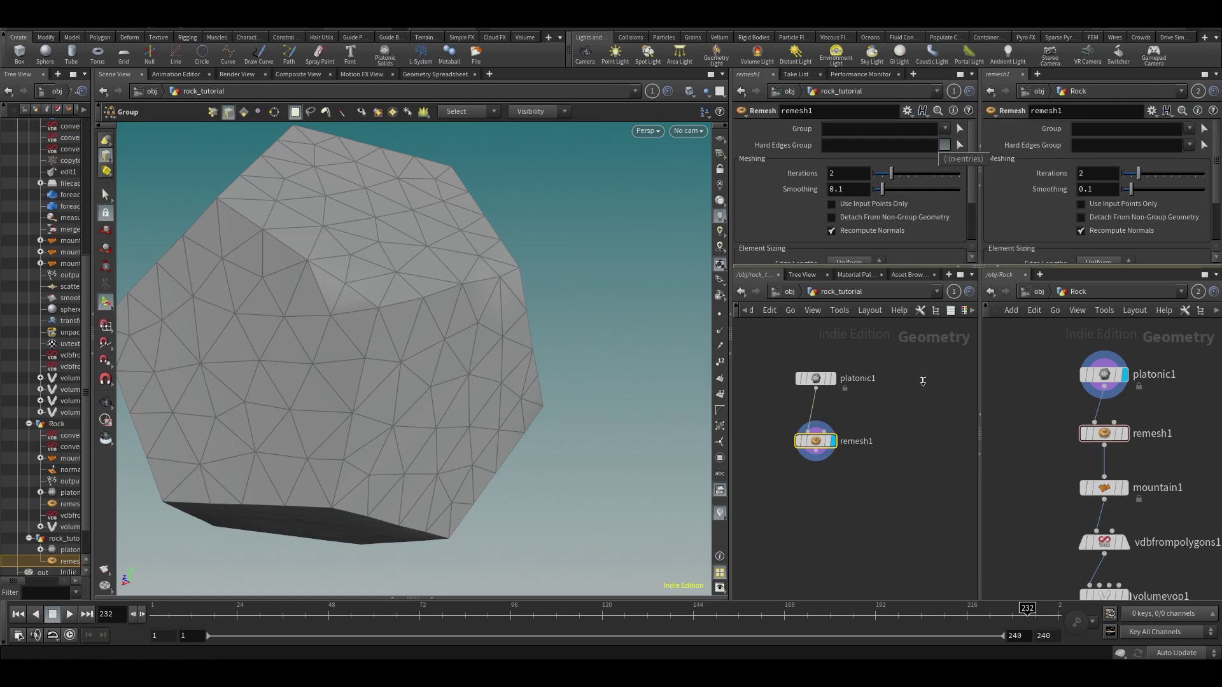
left_click(828, 380)
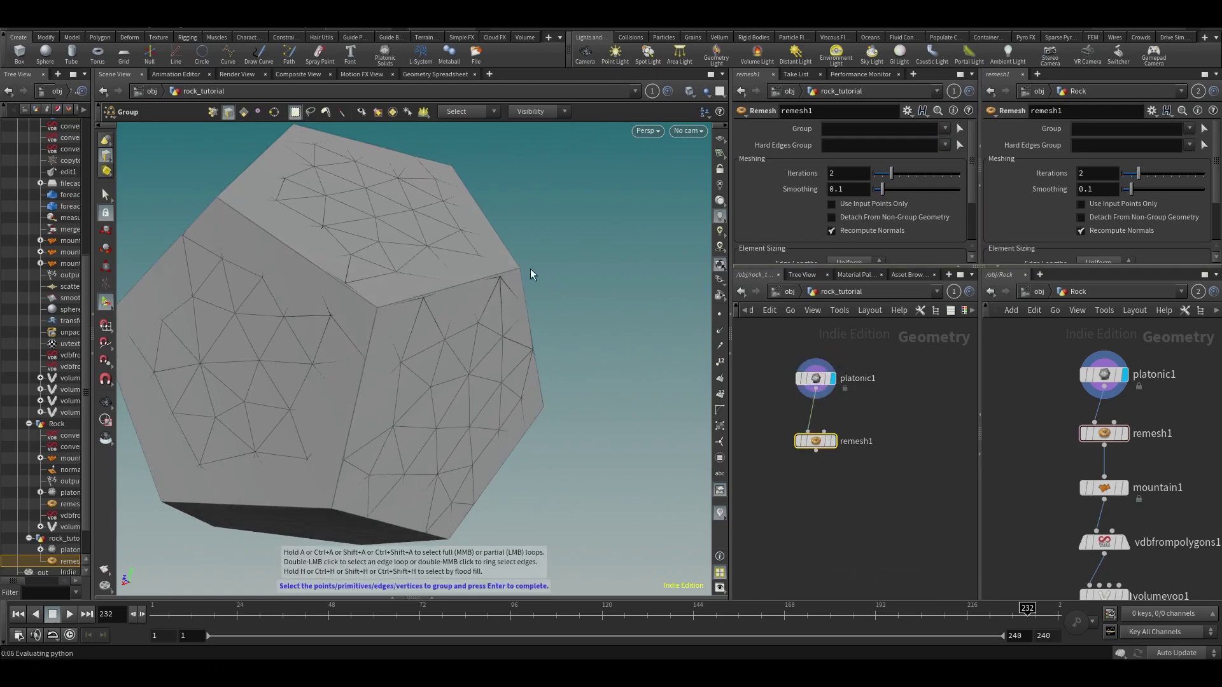
key("Escape")
left_click(705, 91)
left_click(745, 118)
key("Return")
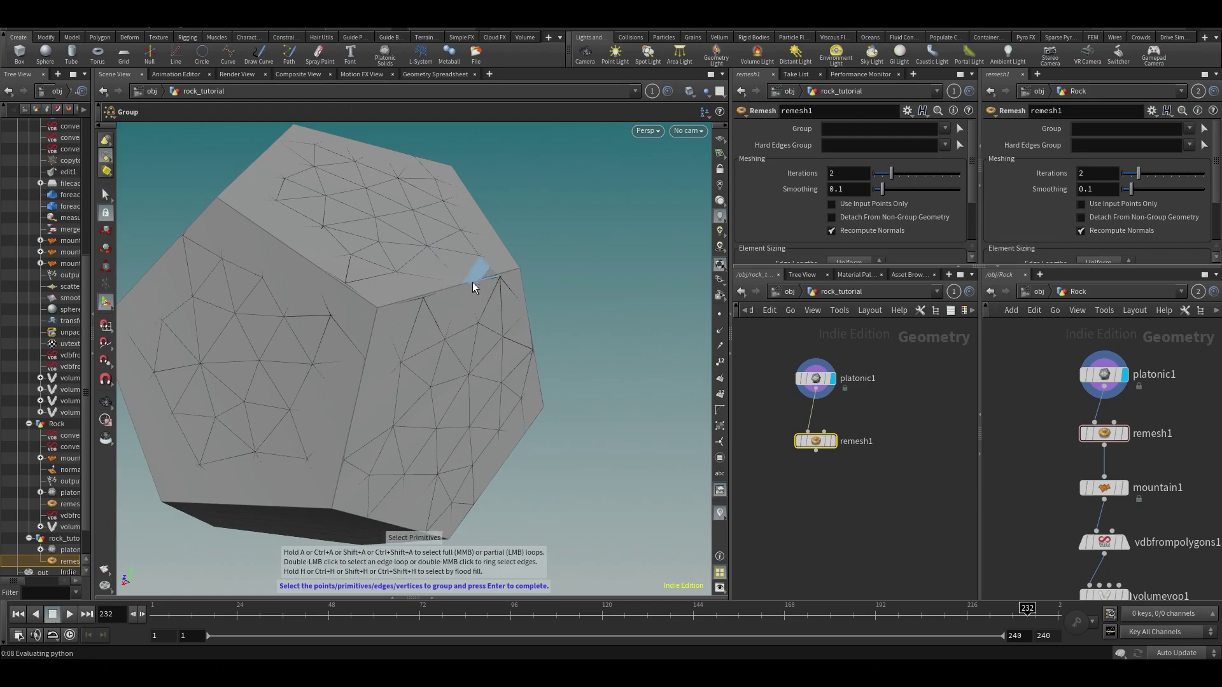
left_click(831, 441)
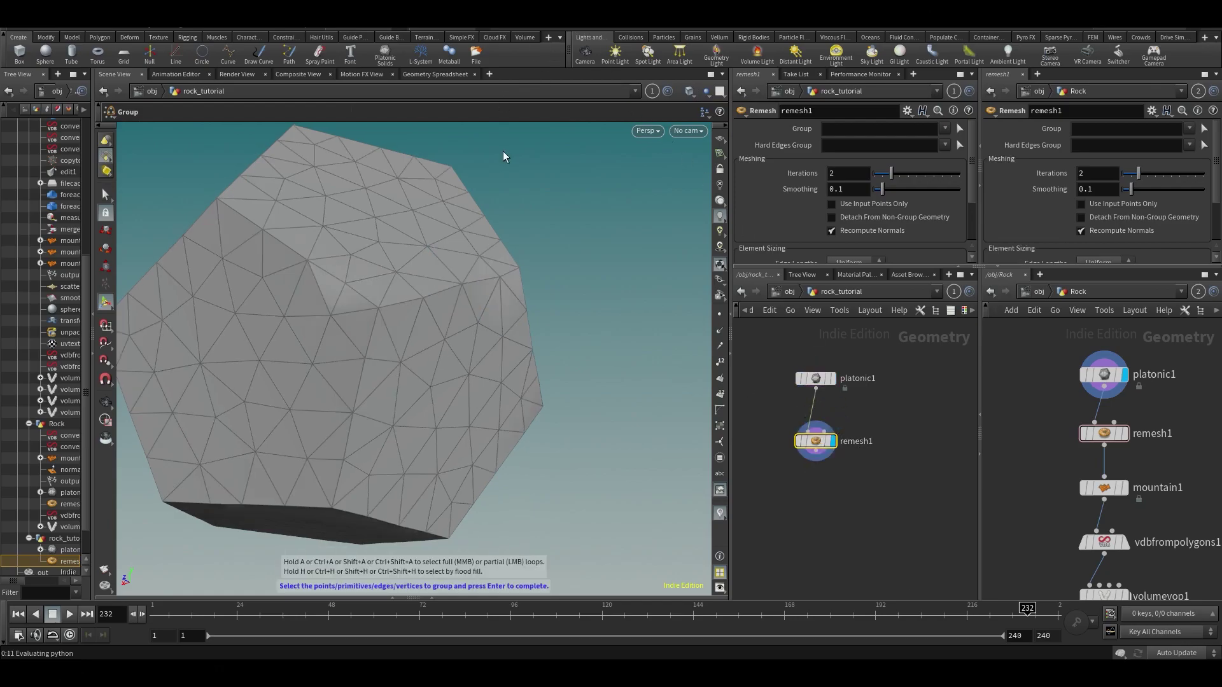
left_click(832, 378)
left_click(816, 378)
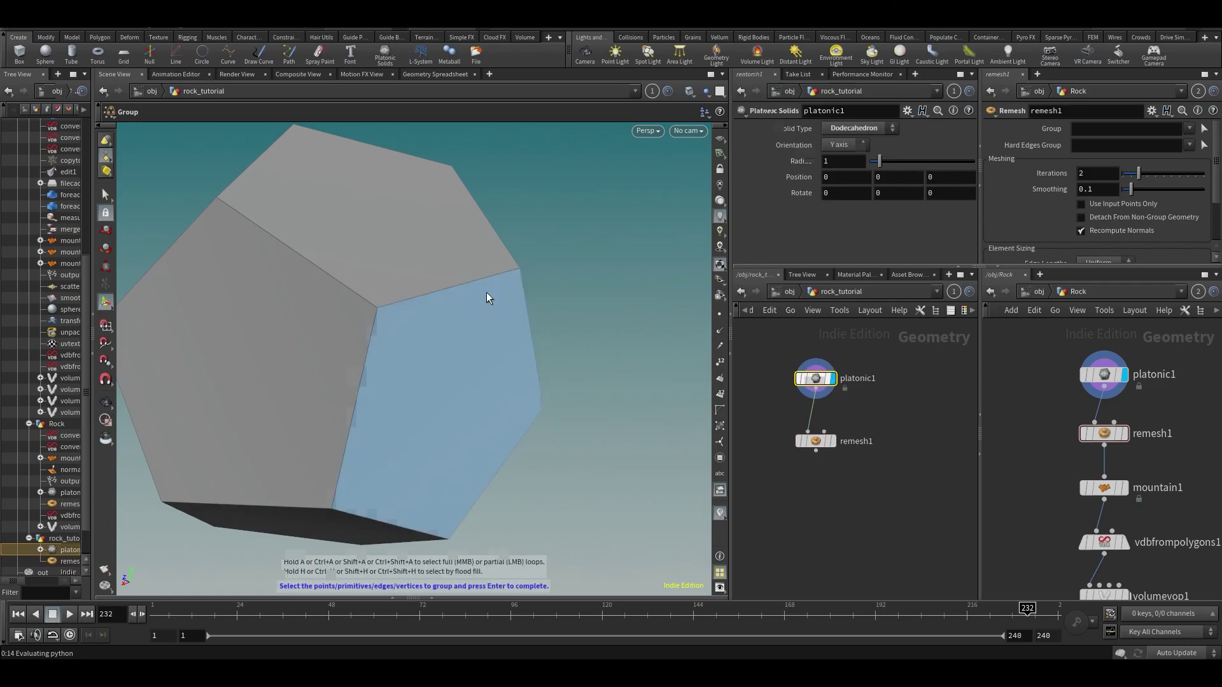
- Create an edge group from the edge between the dodecahedron's upper and front faces, inserted after platonic1
key("3")
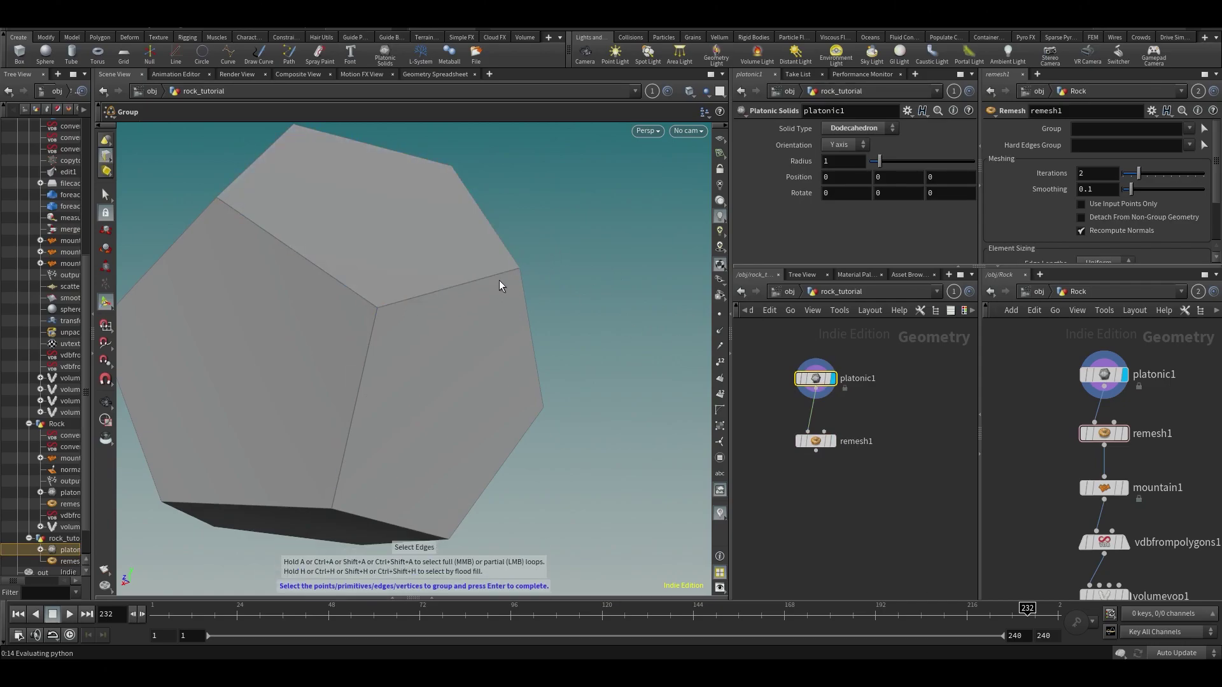
left_click_drag(517, 272, 490, 331)
key("2")
key("s")
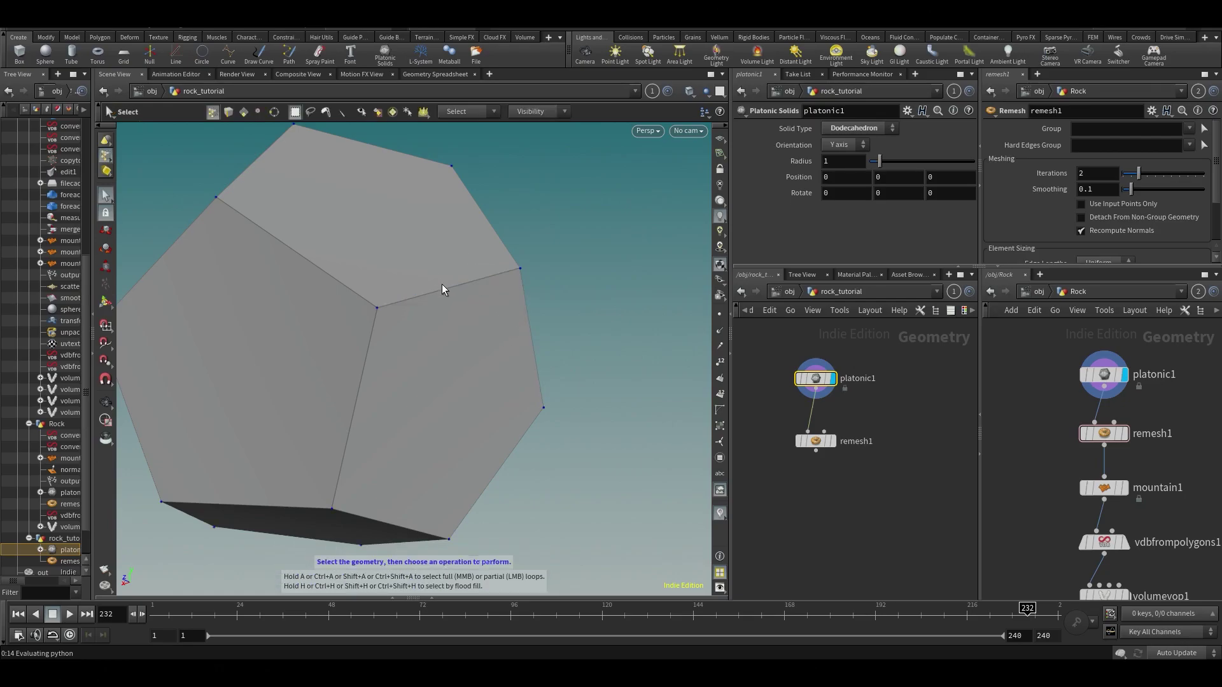
key("3")
left_click(471, 286)
key("Tab")
type("group")
key("Return")
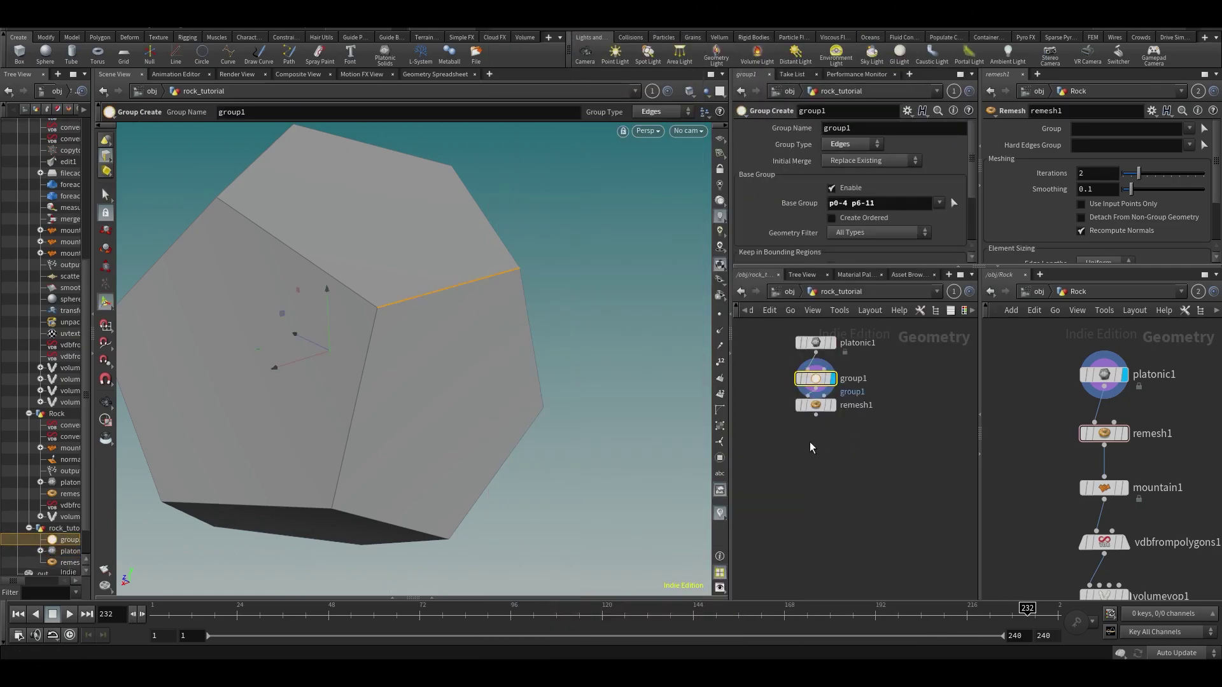
- Move remesh1 further below group1, display it, and set its Hard Edges Group to group1
left_click_drag(827, 405, 830, 434)
left_click(837, 434)
left_click(924, 513)
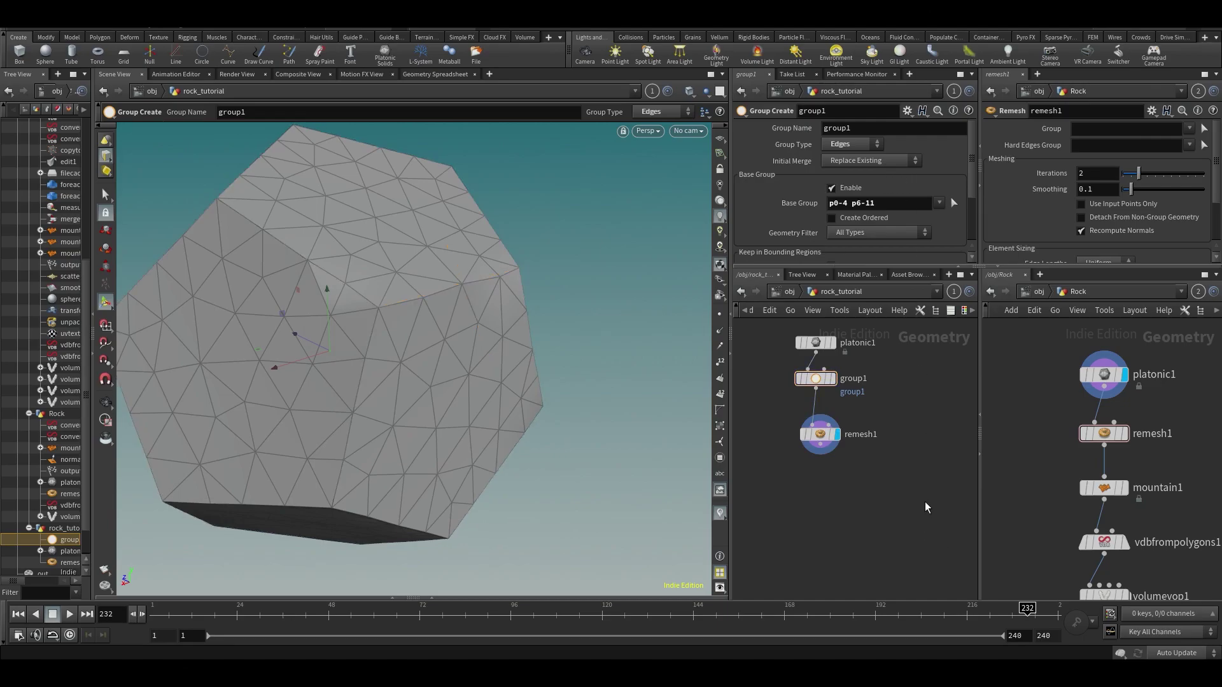
left_click(831, 434)
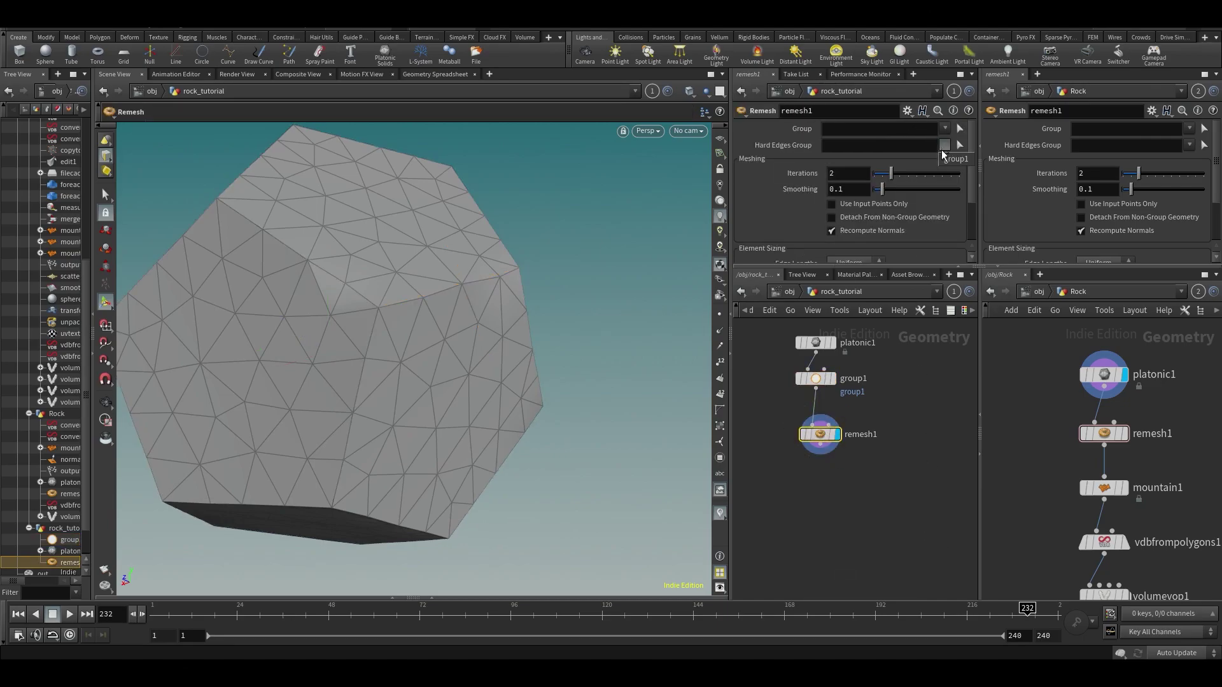
left_click(952, 160)
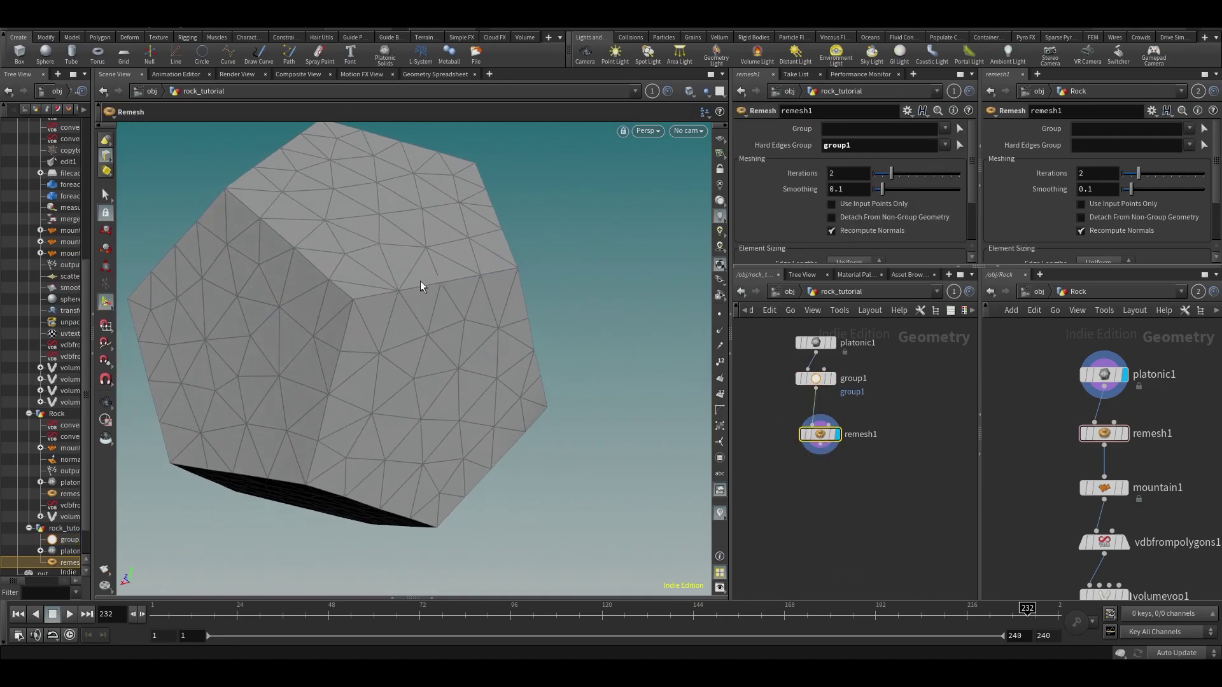
- Try a larger target size on remesh1 and undo the change
left_click_drag(526, 297, 655, 290, "alt")
key("Return")
scroll(915, 178, "down", 3)
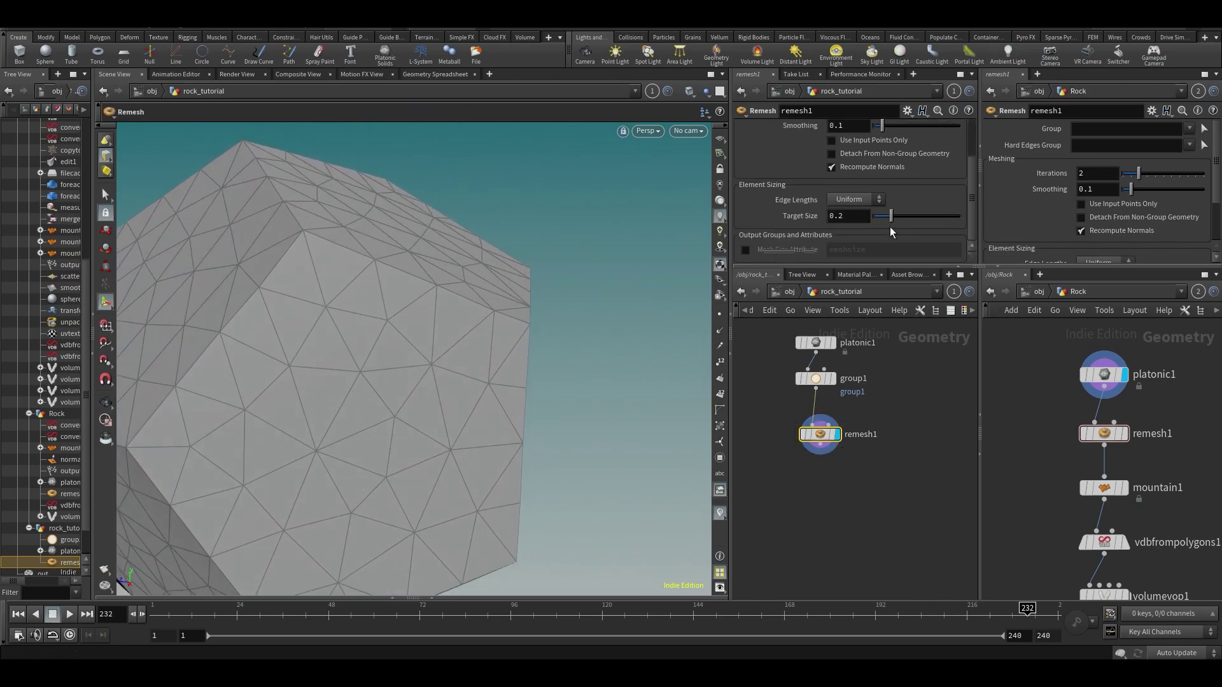
left_click_drag(890, 216, 906, 220)
key("ctrl+z")
key("Escape")
left_click_drag(566, 284, 651, 147)
key("Return")
- Set remesh1's Hard Edges Group to * and inspect the remeshed edges from another angle
scroll(744, 170, "up", 3)
left_click(874, 145)
type("group1*")
key("Return")
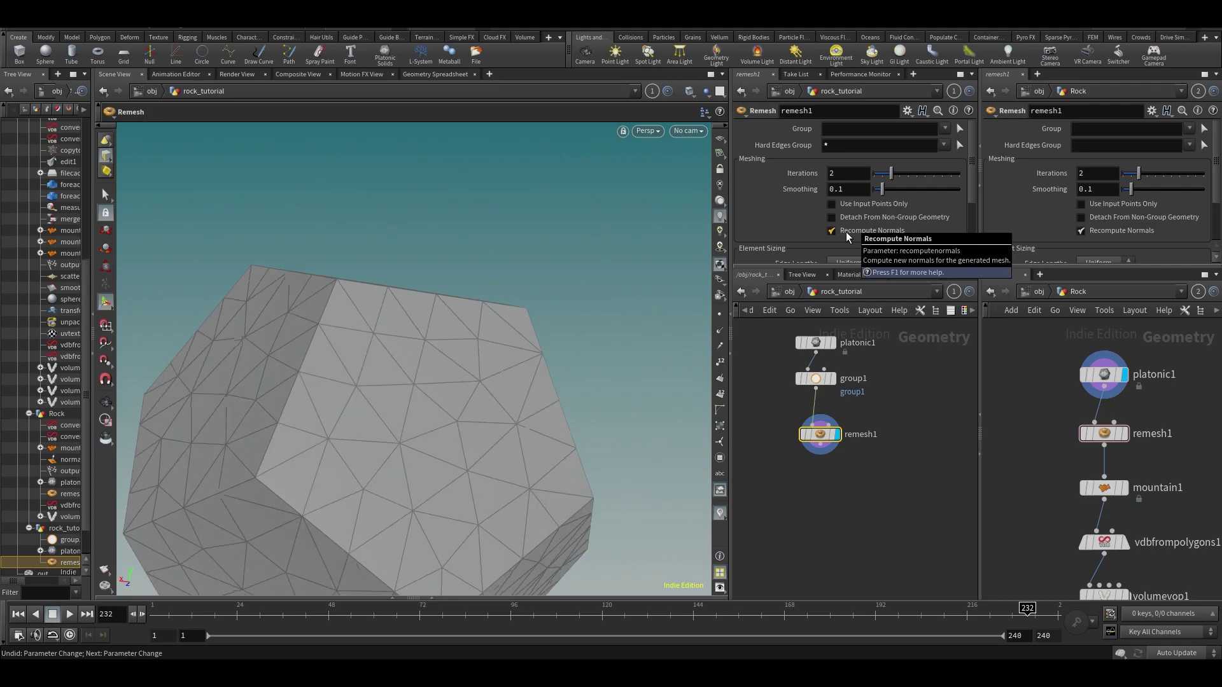
key("Escape")
left_click_drag(503, 342, 600, 380)
key("Return")
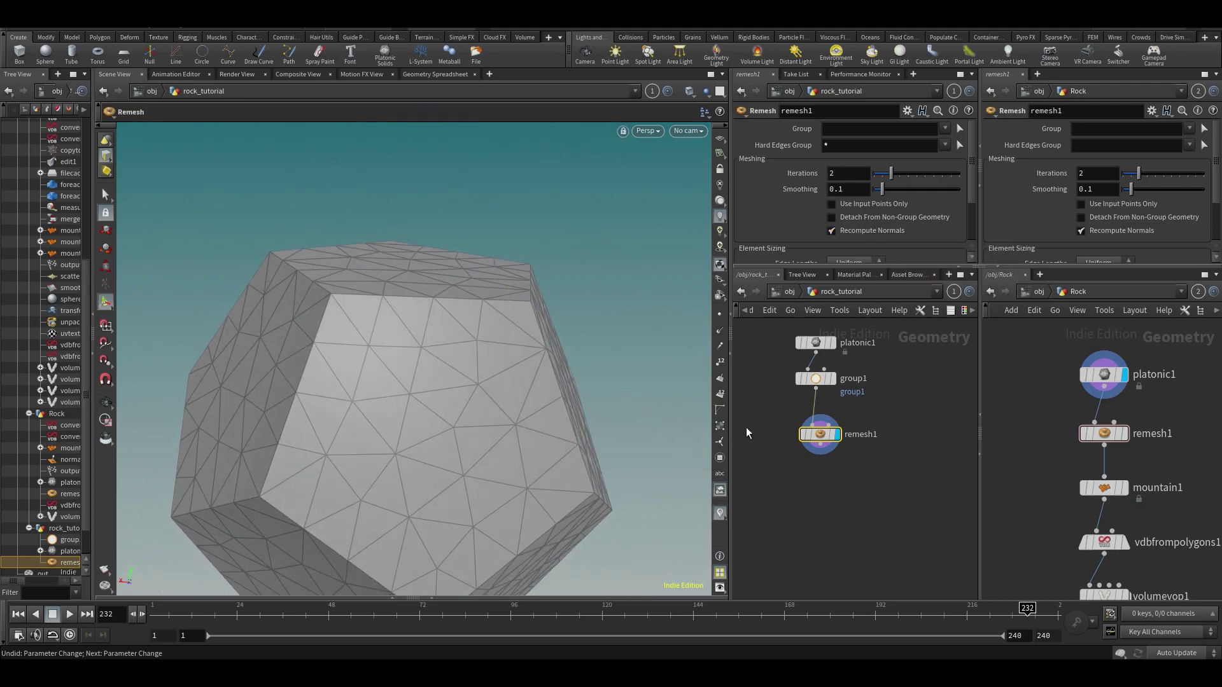
- Delete the group1 and remesh1 nodes and add a fresh Remesh node with default settings after platonic1
left_click_drag(747, 376, 867, 483)
key("Delete")
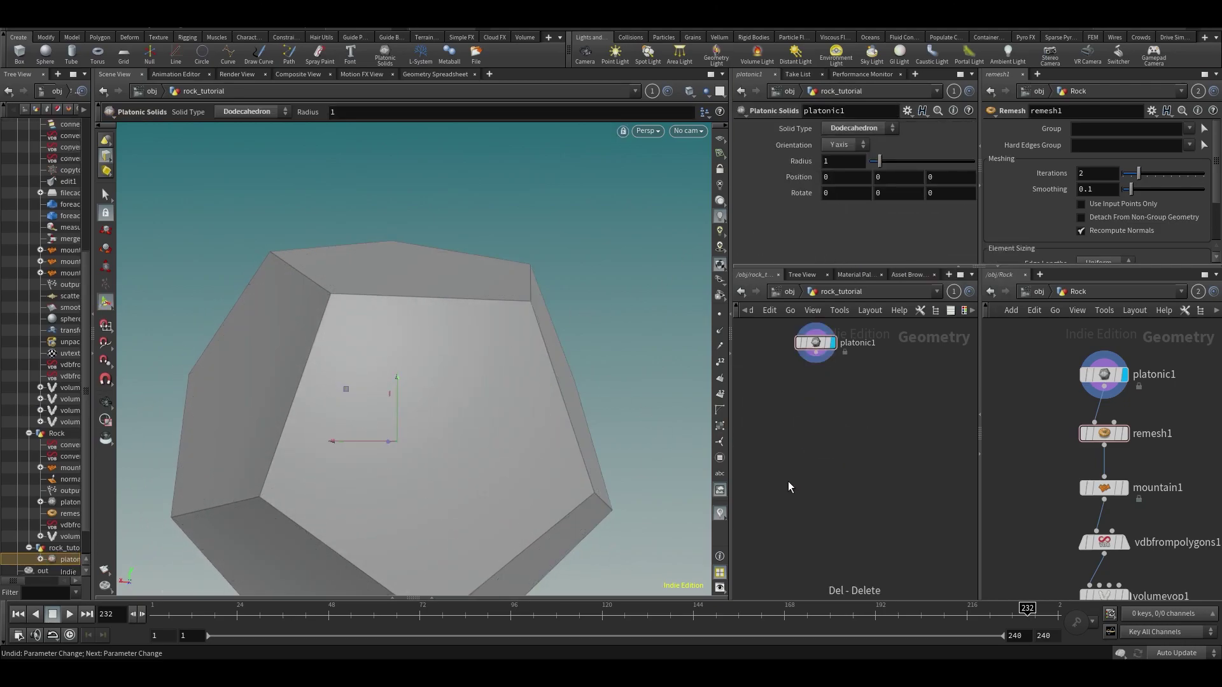
key("Tab")
type("remesh")
key("Return")
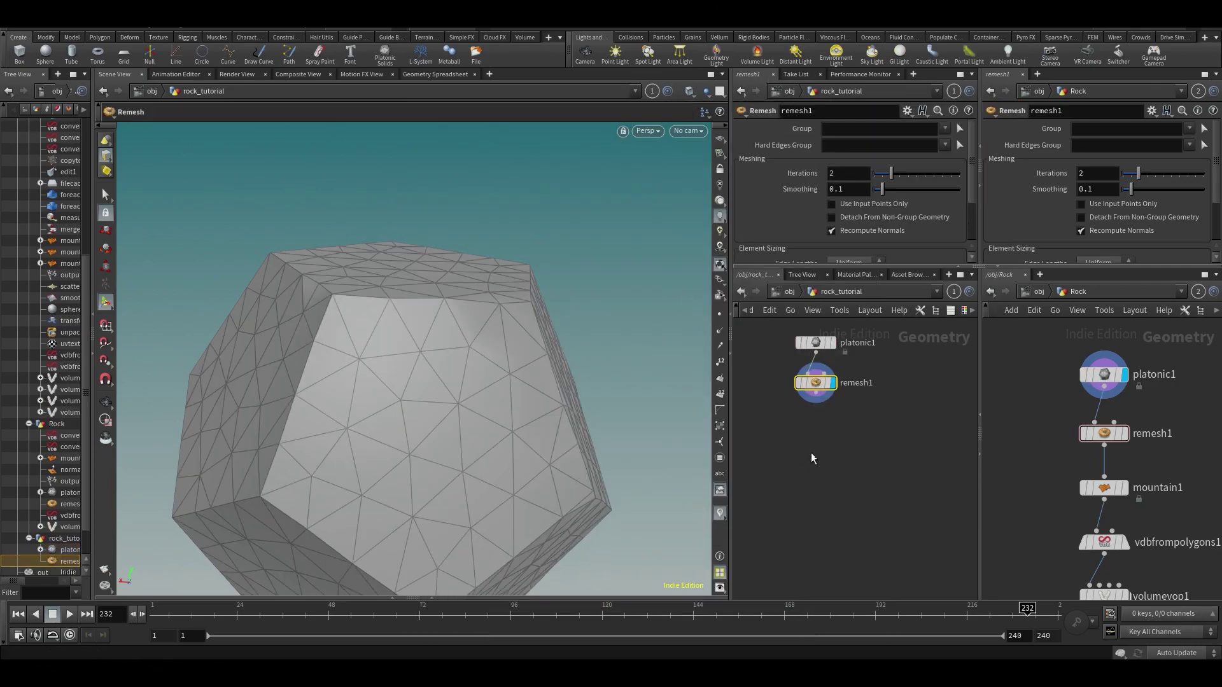
- Add a Mountain node after remesh1 and look over the displaced shape
key("Tab")
type("moun")
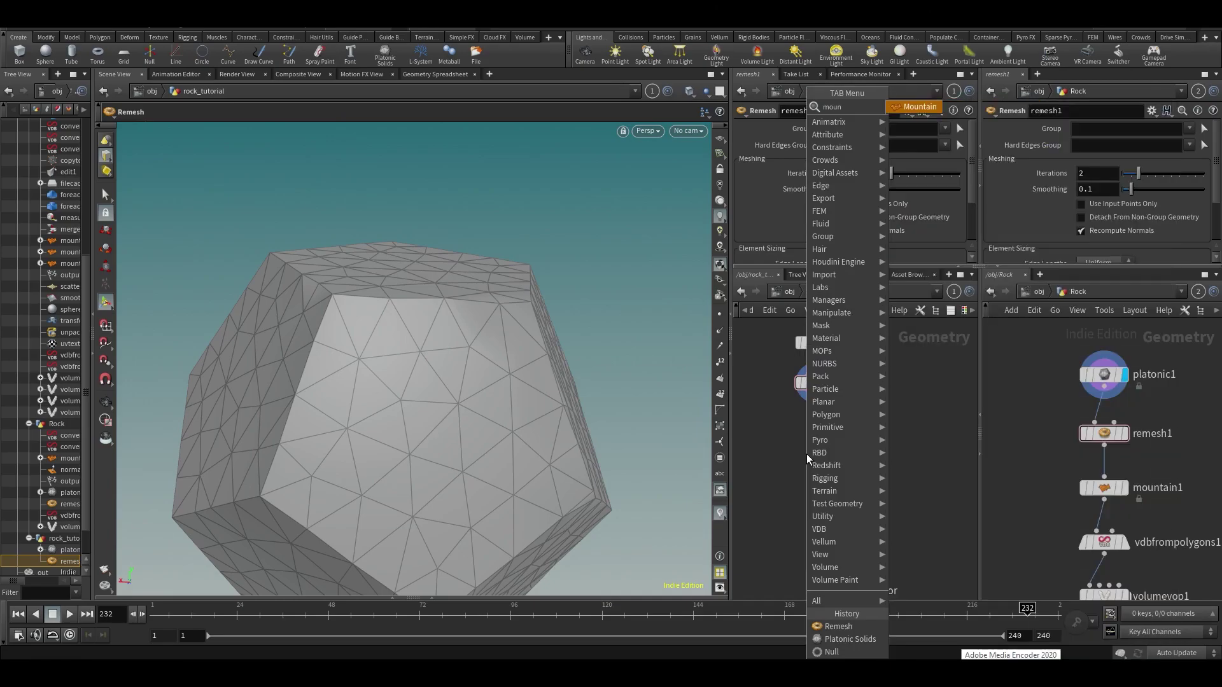
key("Return")
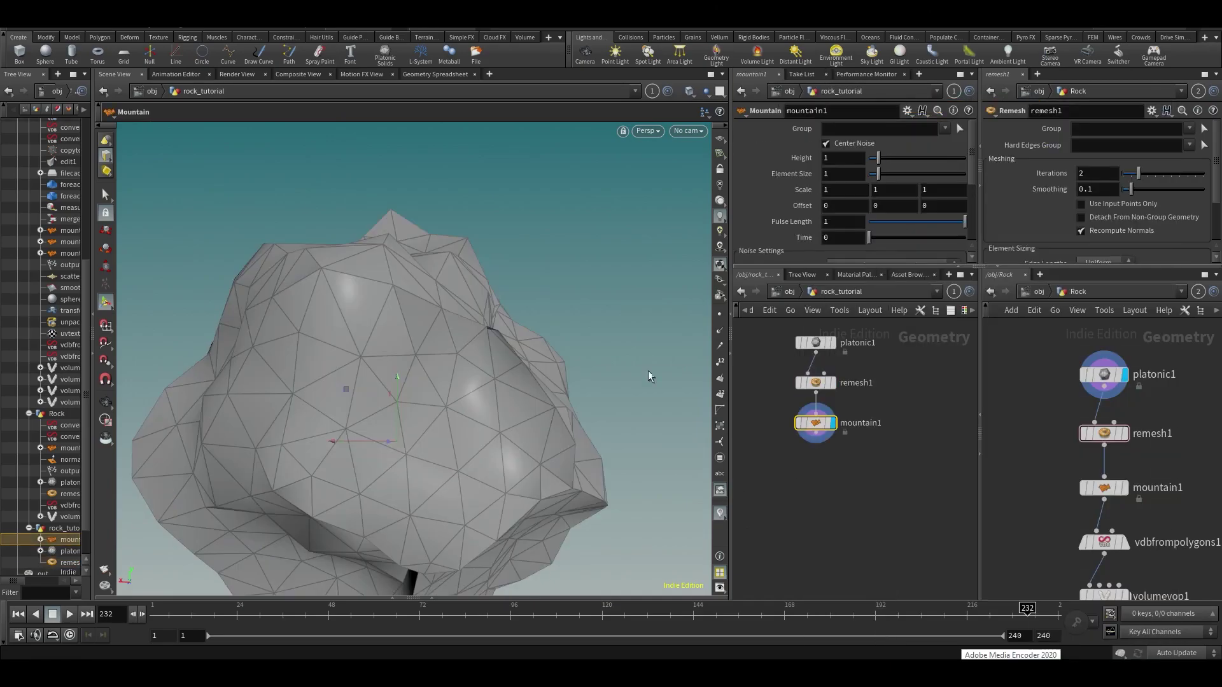
left_click_drag(568, 415, 567, 440)
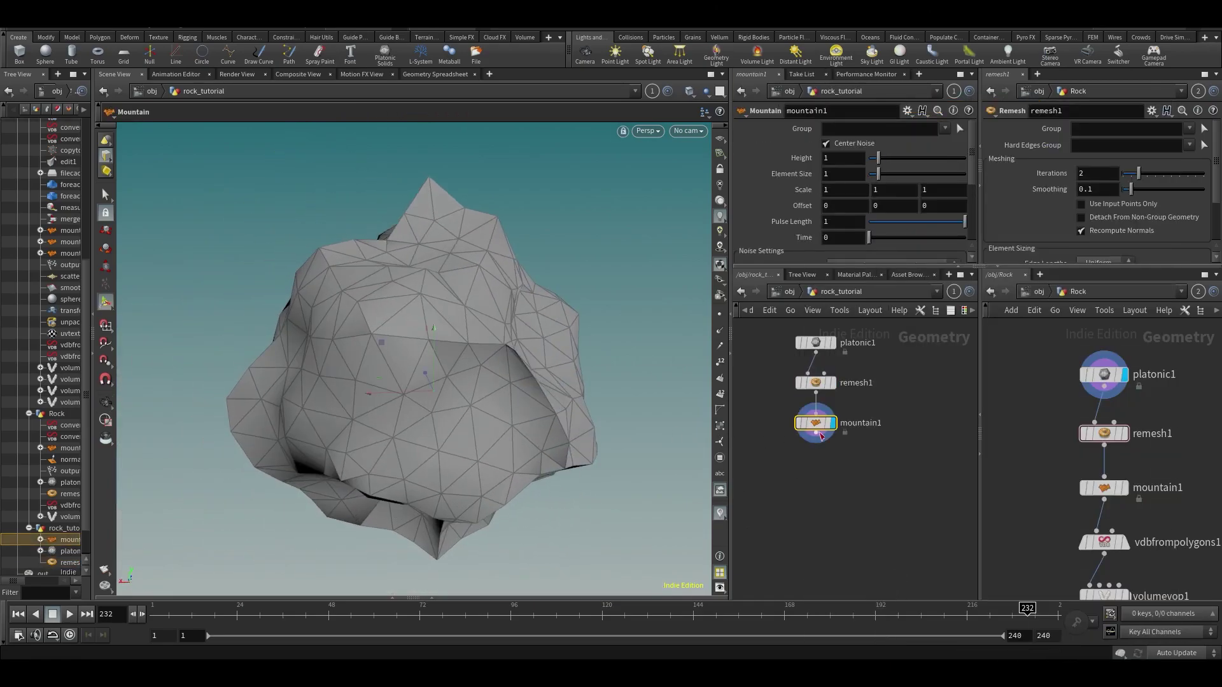
left_click_drag(489, 291, 563, 308)
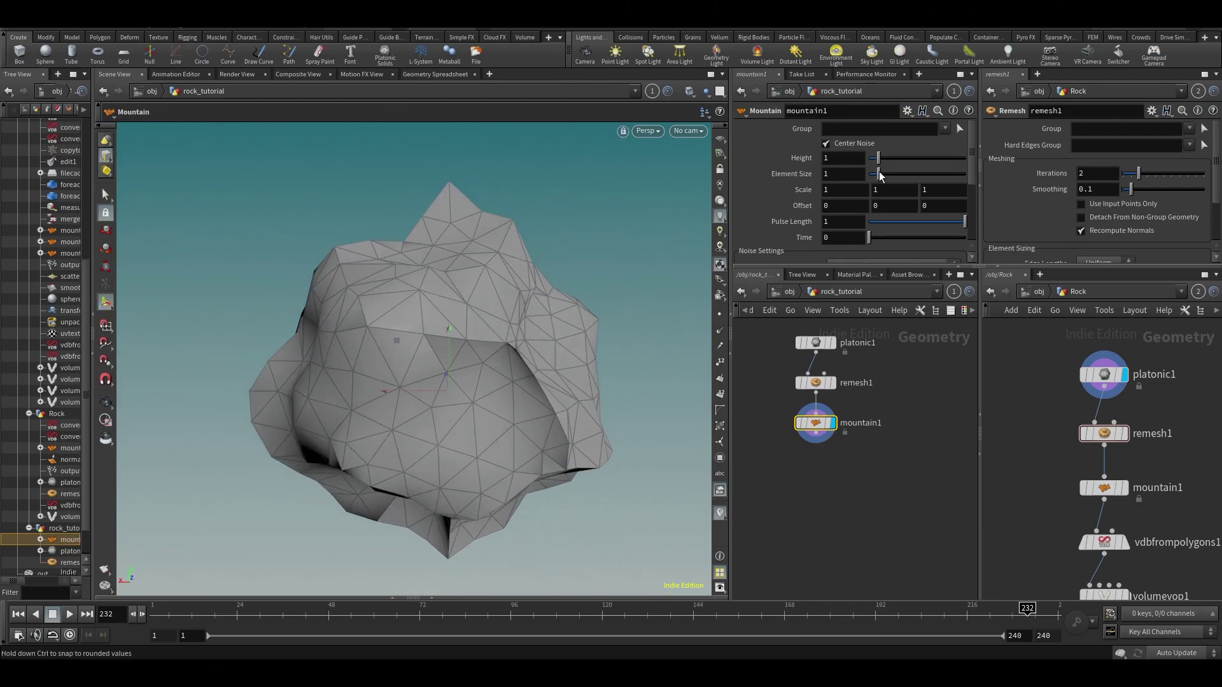
- Set mountain1's noise height to 0.4
left_click_drag(877, 161, 874, 164)
key("Escape")
left_click_drag(549, 414, 451, 284)
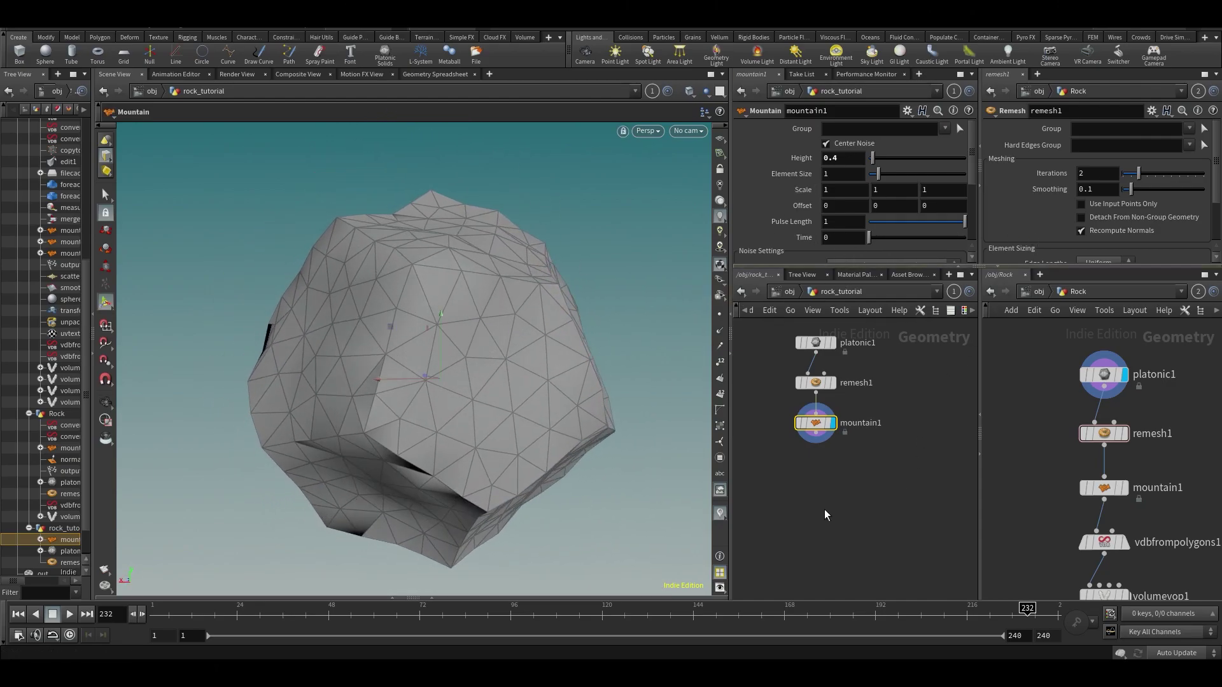
- Add a VDB from Polygons node after mountain1 in the rock_tutorial network
middle_click_drag(825, 530, 811, 487)
left_click(811, 487)
left_click_drag(488, 362, 554, 408, "alt")
key("Return")
key("Tab")
type("vdb from")
key("Down")
key("Down")
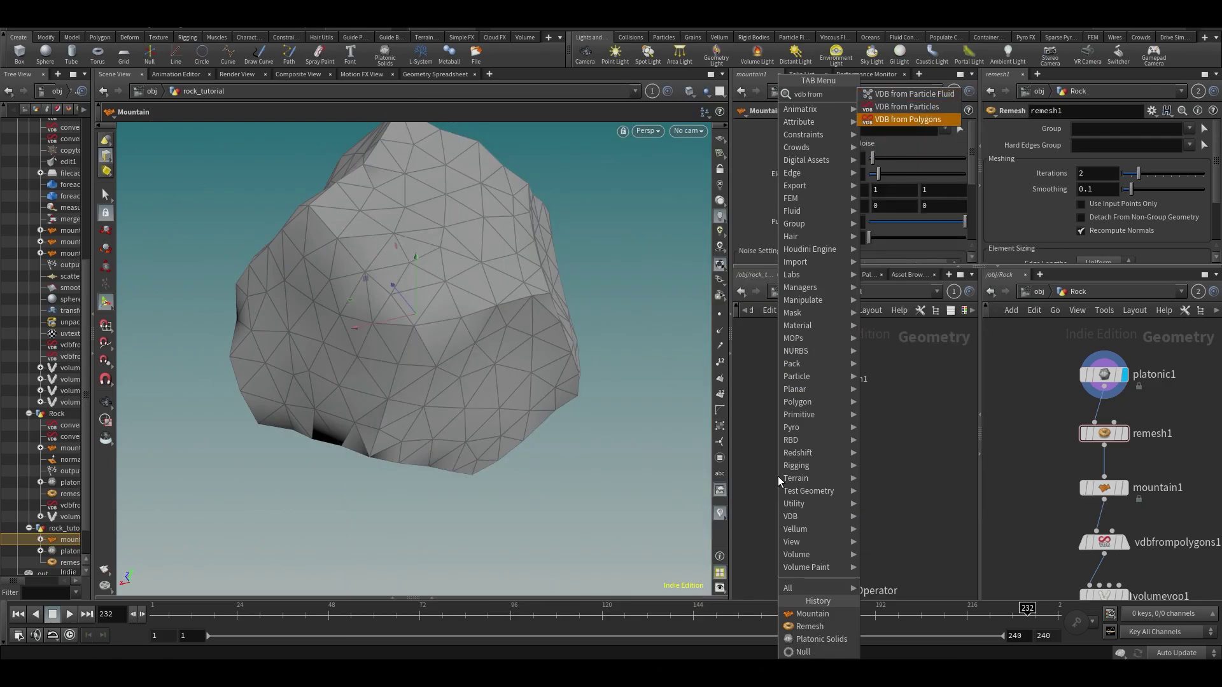
key("Return")
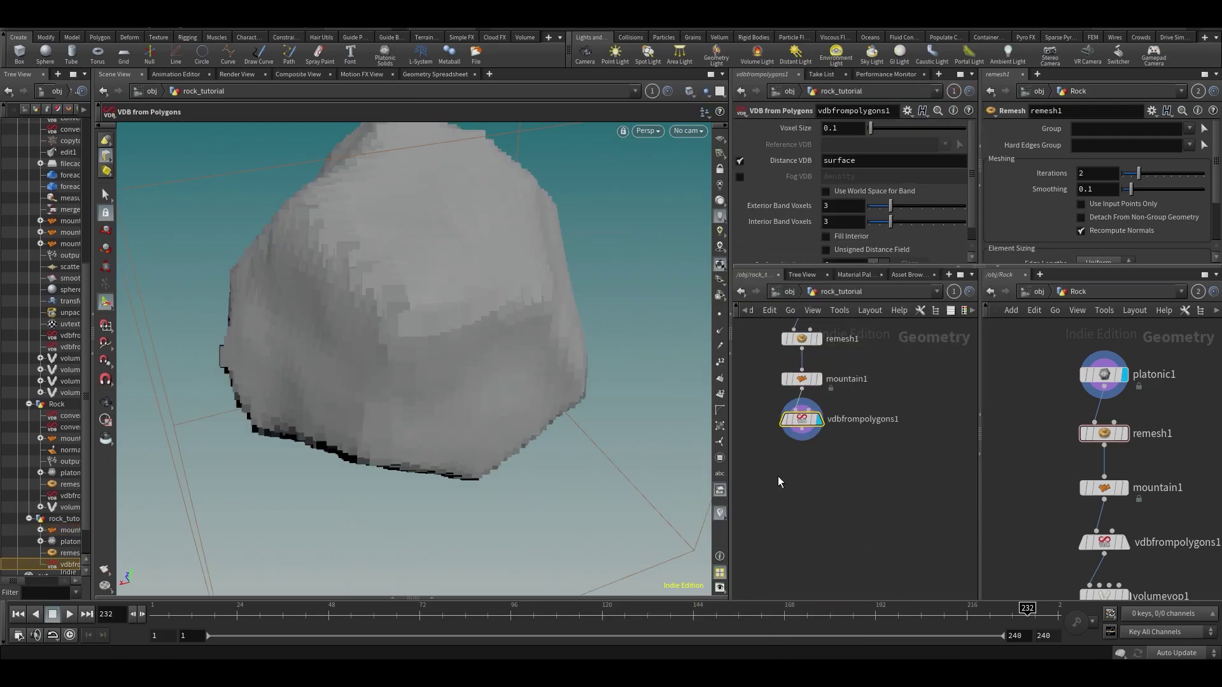
- Set vdbfrompolygons1's voxel size to 0.04, then refine it to 0.02
left_click(836, 133)
type("0.04")
key("Return")
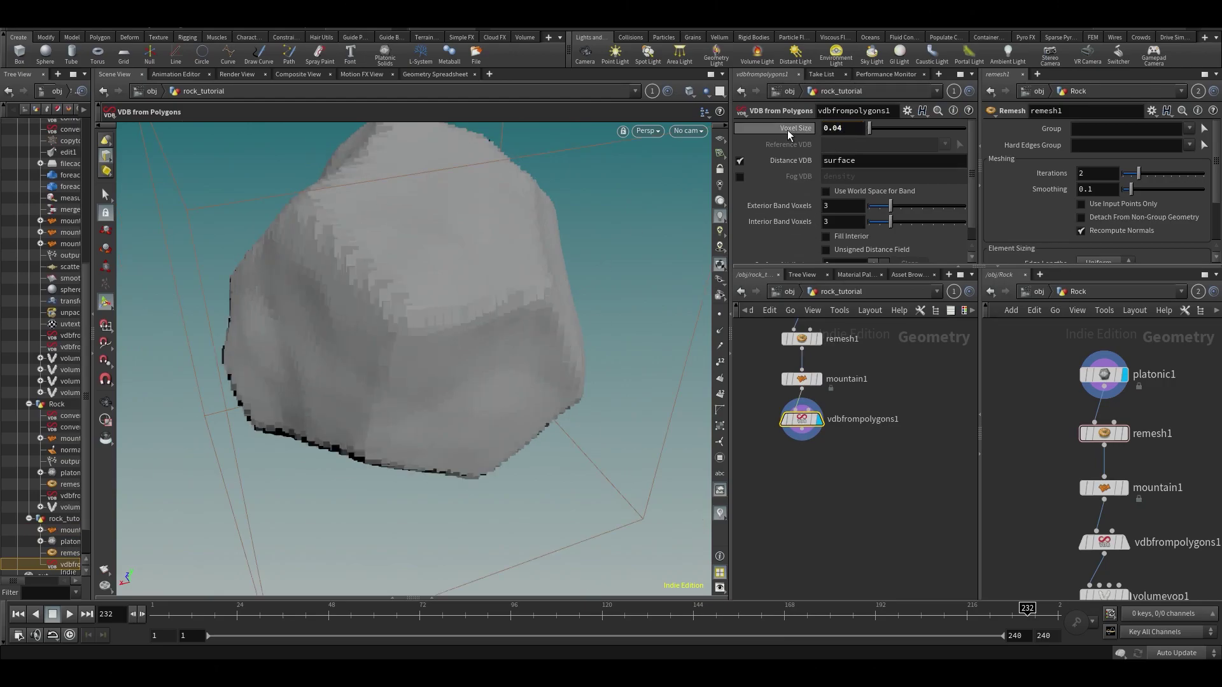
key("Return")
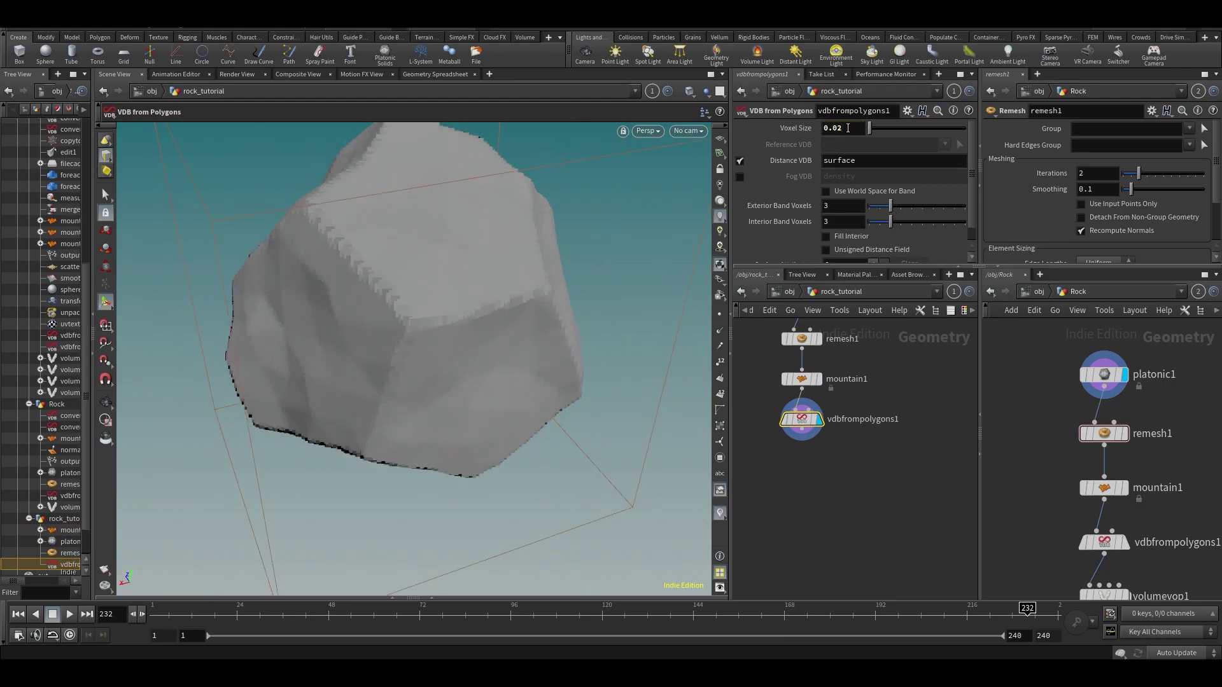
mouse_move(418, 417)
left_mouse_down("alt")
mouse_move(429, 368)
mouse_move(426, 396)
left_mouse_up("alt")
middle_click_drag(821, 512, 808, 481)
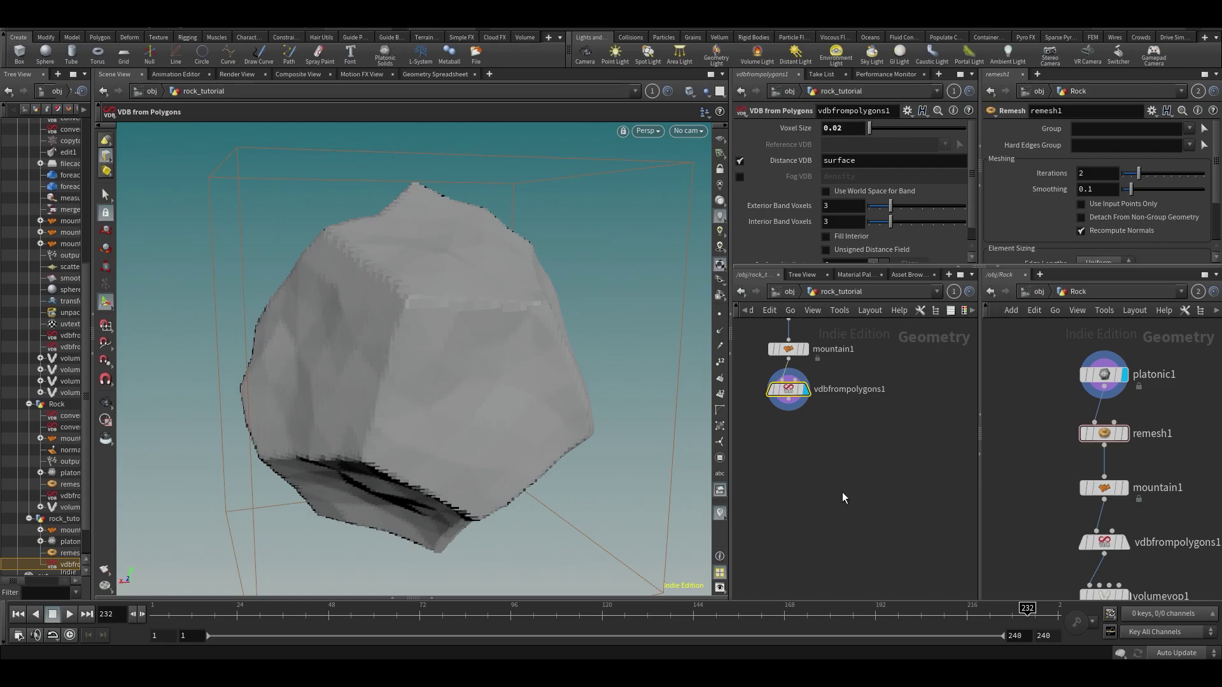
- Examine how the add, turbulent noise and volume sample nodes are wired inside the Rock network's volumevop1
middle_click_drag(1006, 507, 1016, 383)
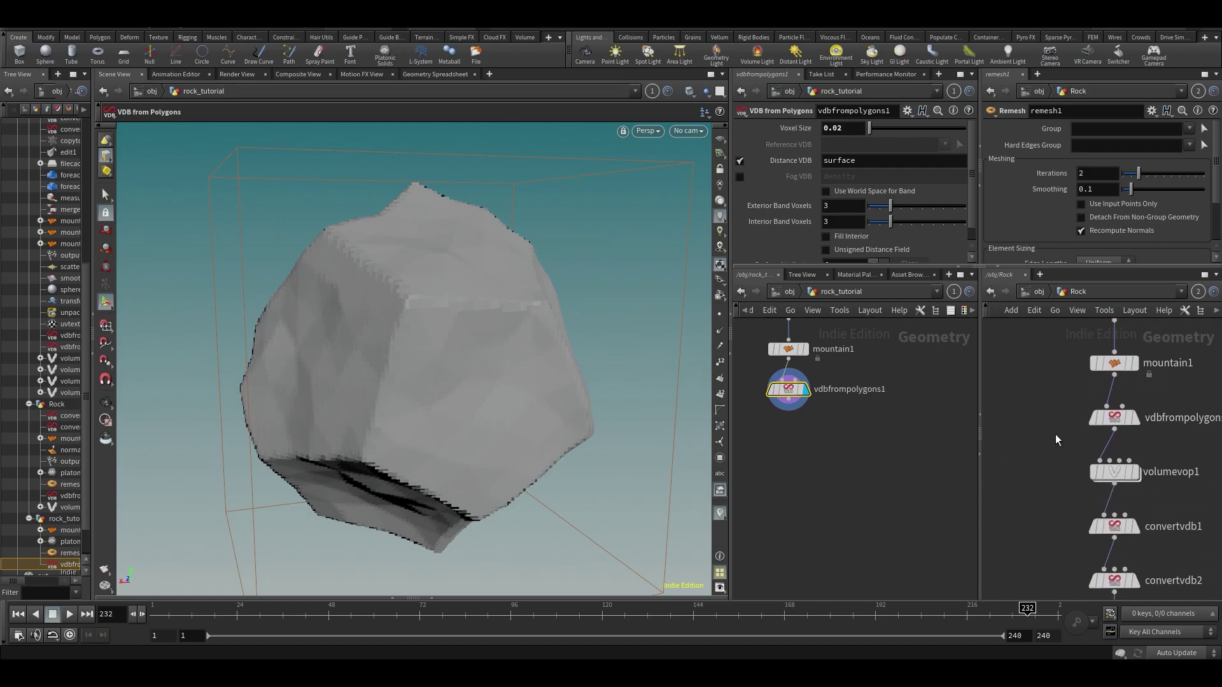
left_click(1114, 472)
double_click(1114, 473)
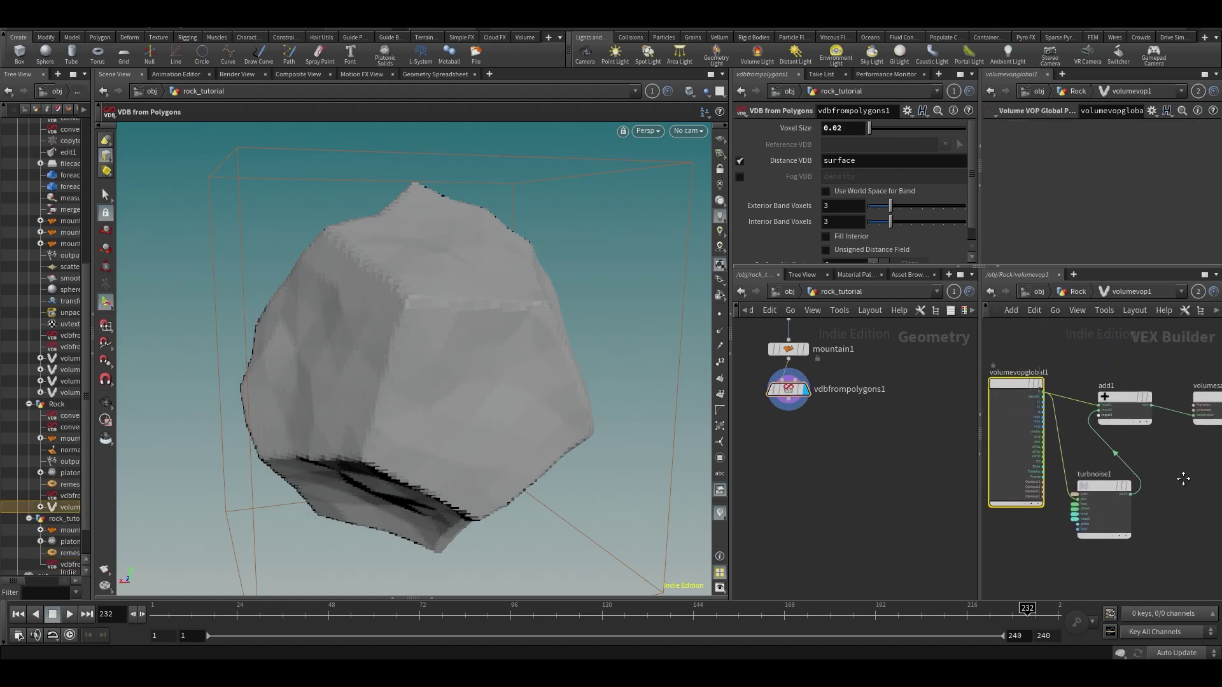
middle_click_drag(1120, 382, 1193, 388)
middle_click_drag(1175, 468, 1090, 459)
left_click_drag(1118, 399, 1151, 399)
middle_click_drag(1172, 445, 1034, 448)
left_click_drag(1121, 399, 1143, 389)
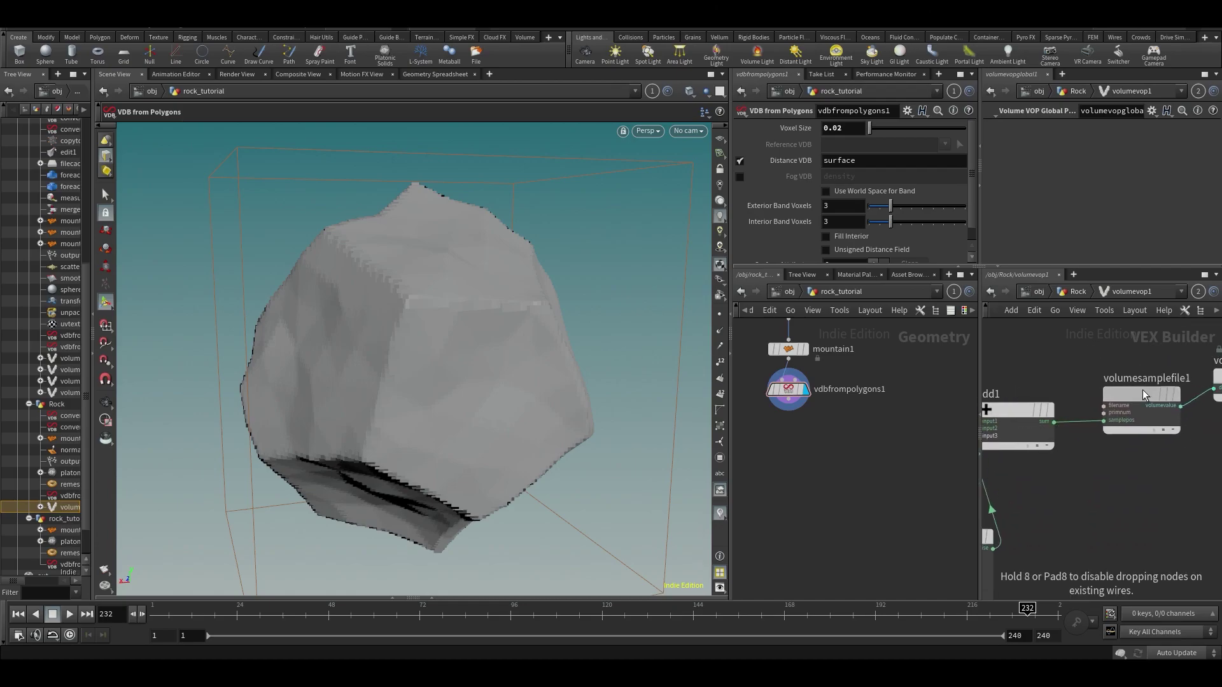
middle_click_drag(1083, 444, 1191, 415)
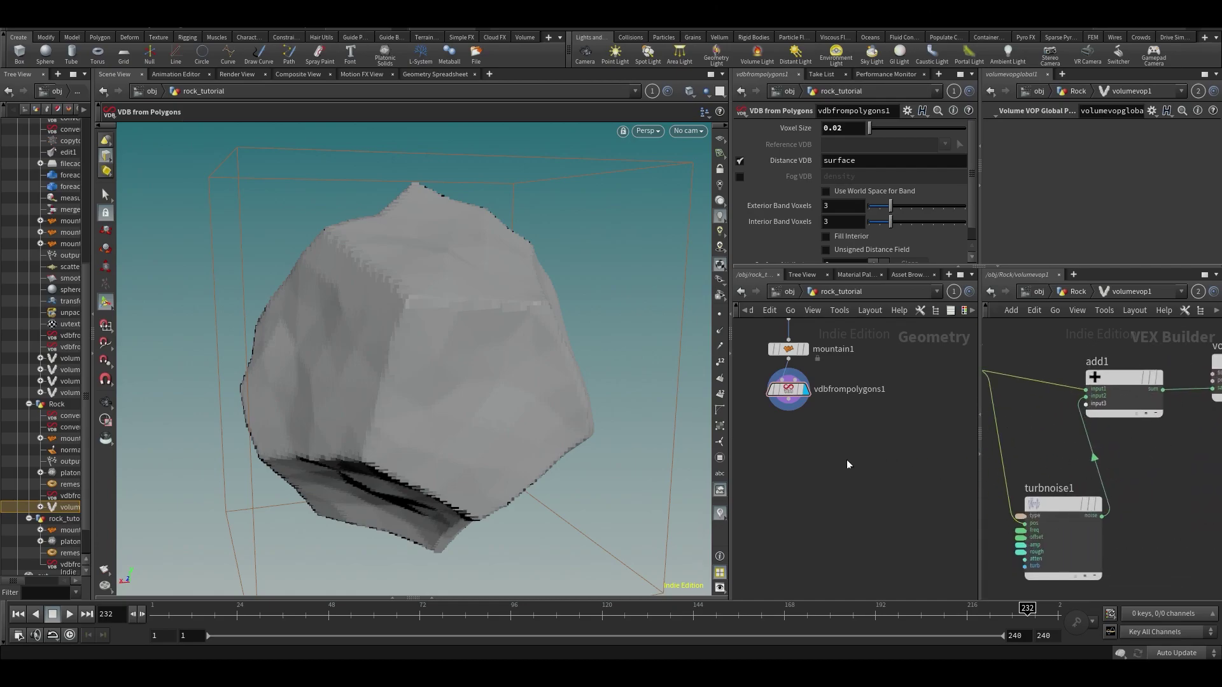
key("u")
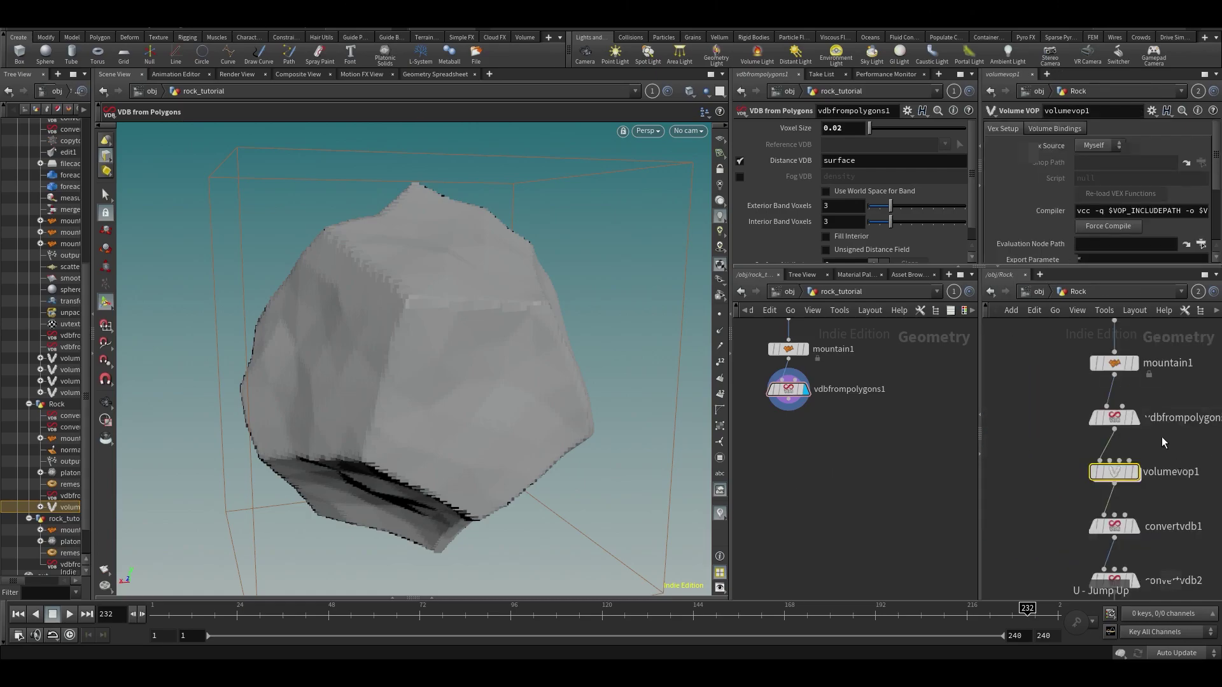
- Match the Rock reference by disabling vdbfrompolygons1's distance VDB and enabling its fog VDB output in rock_tutorial
left_click(1128, 417)
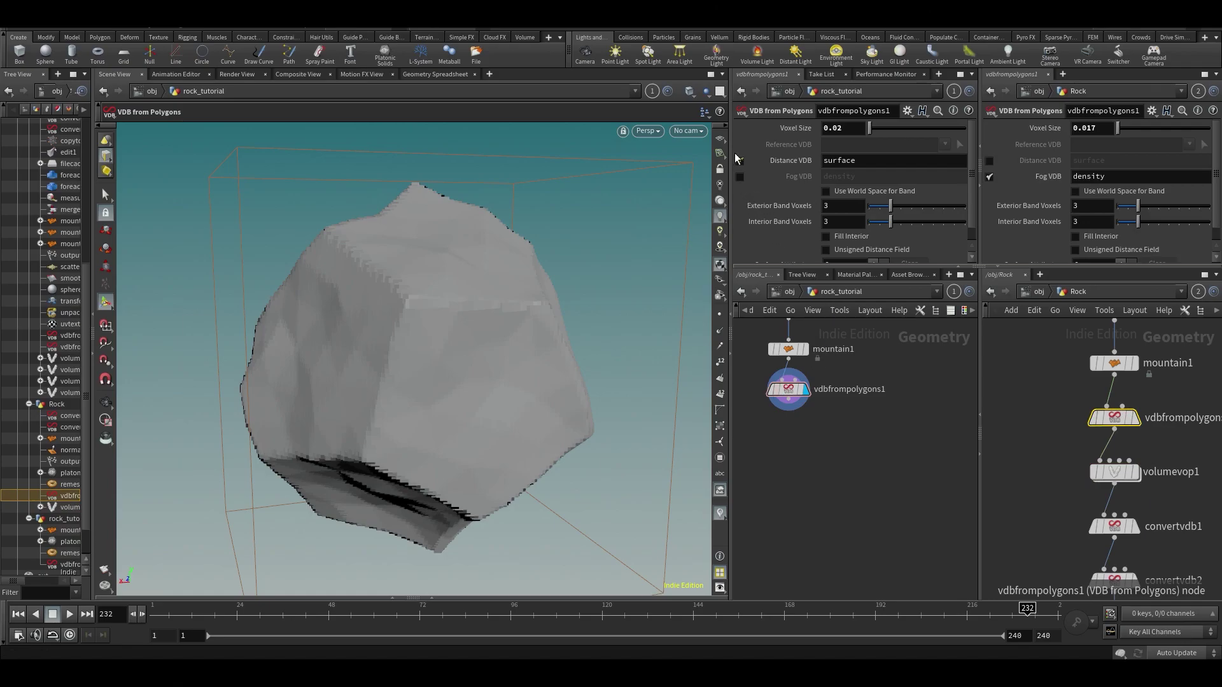
left_click(739, 161)
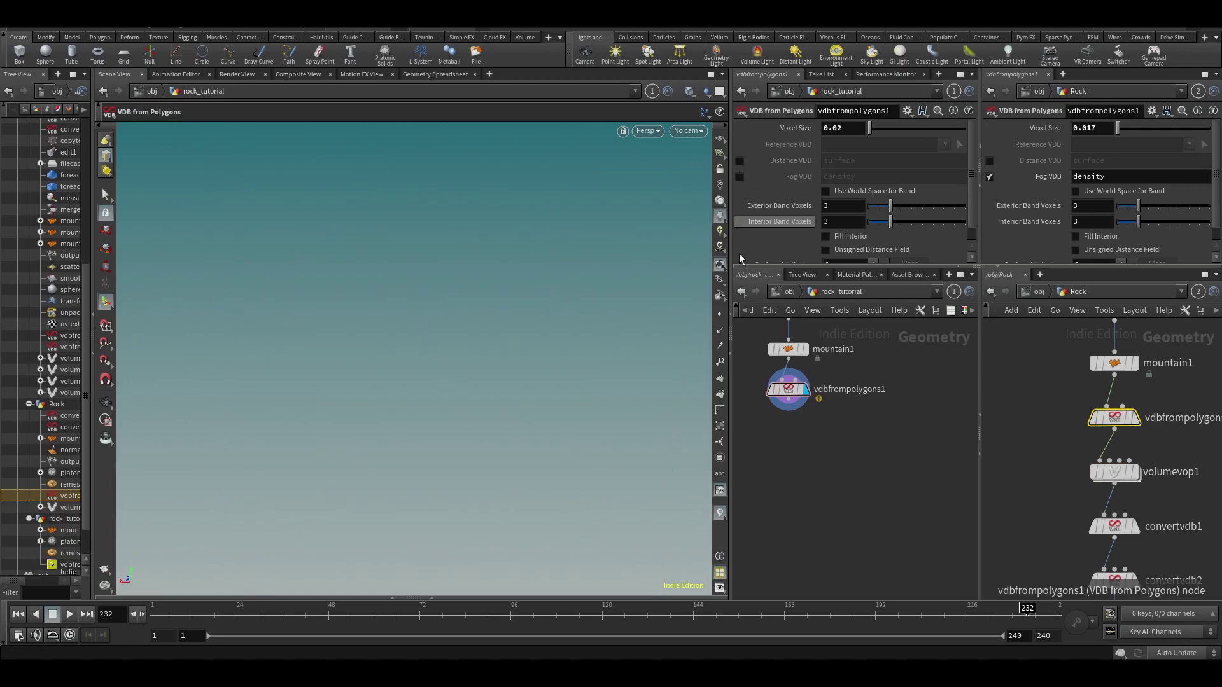
left_click(739, 176)
key("Tab")
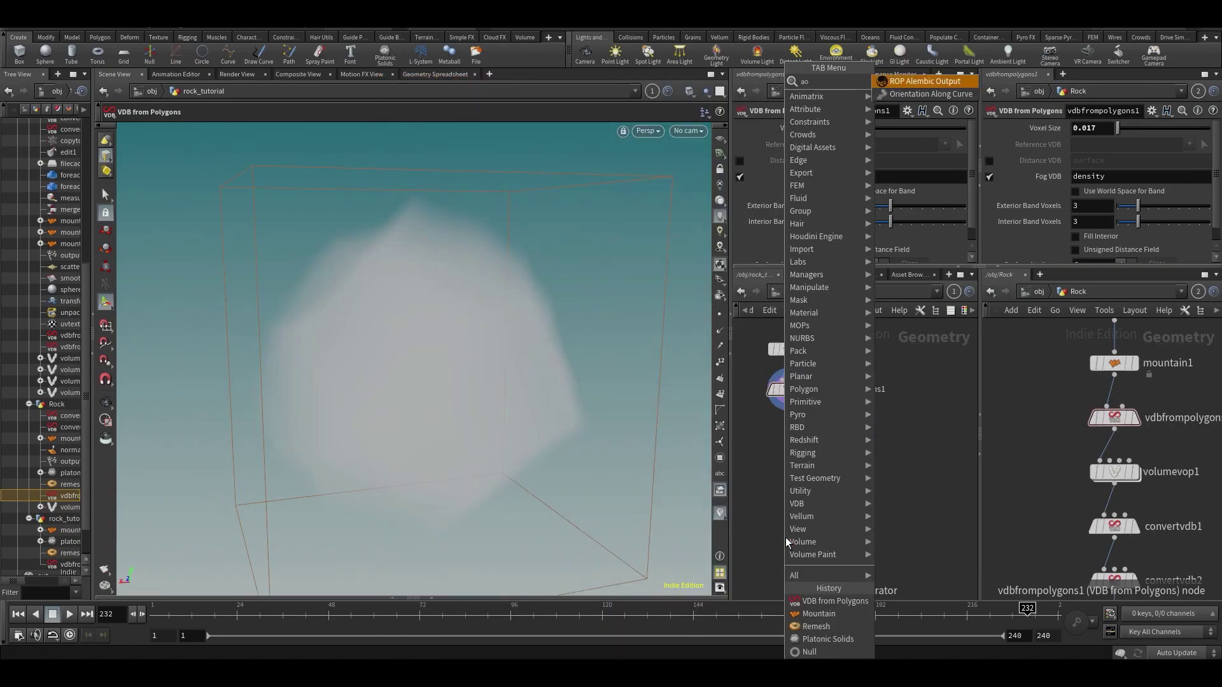
type("avop")
key("Return")
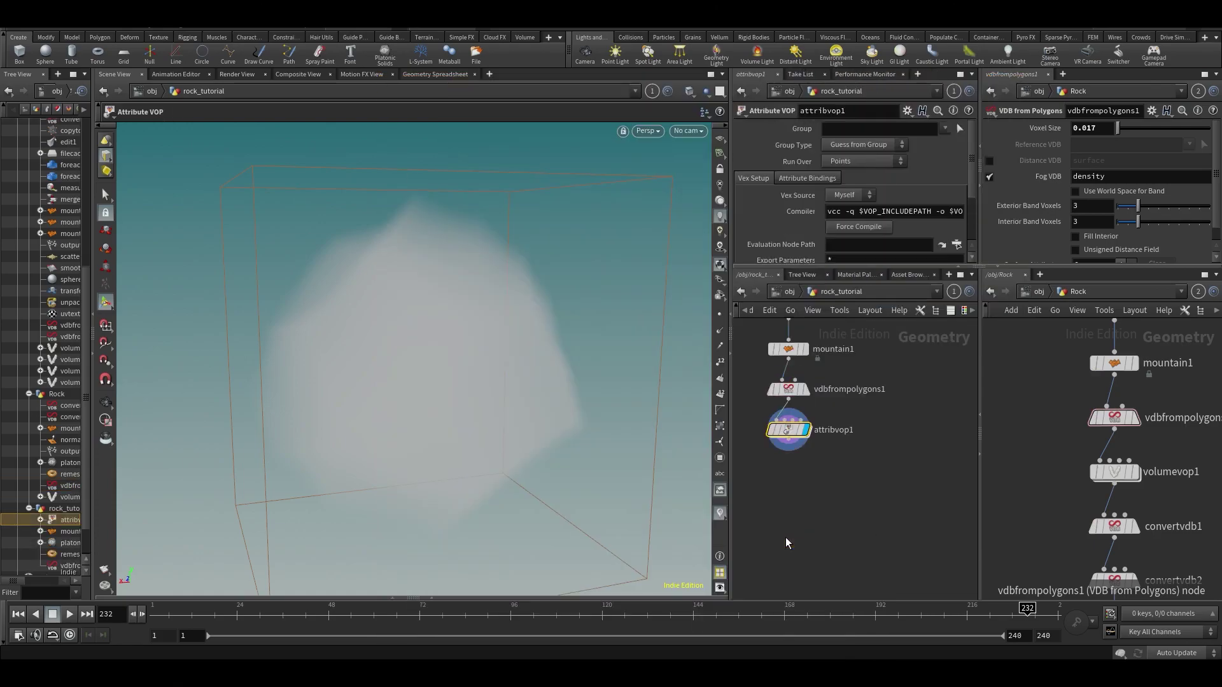
key("ctrl+z")
- Add a Volume VOP after vdbfrompolygons1 in rock_tutorial, open its inner network and make more room for it
key("Tab")
type("vvop")
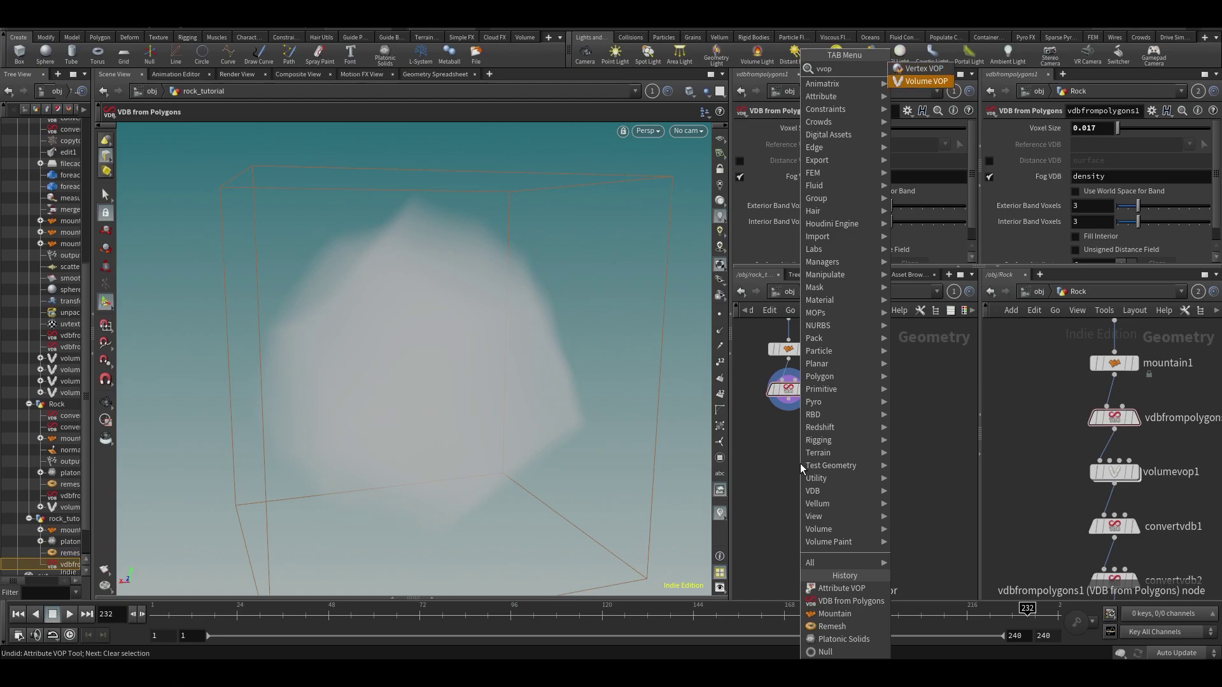
key("Return")
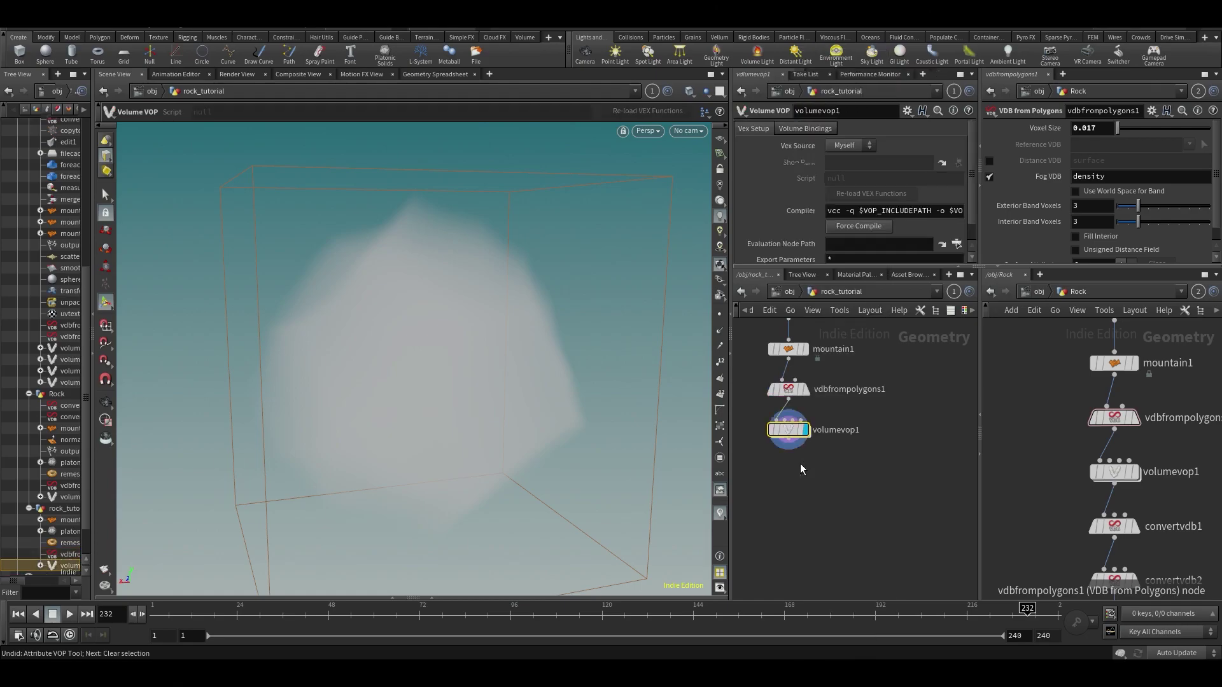
double_click(786, 426)
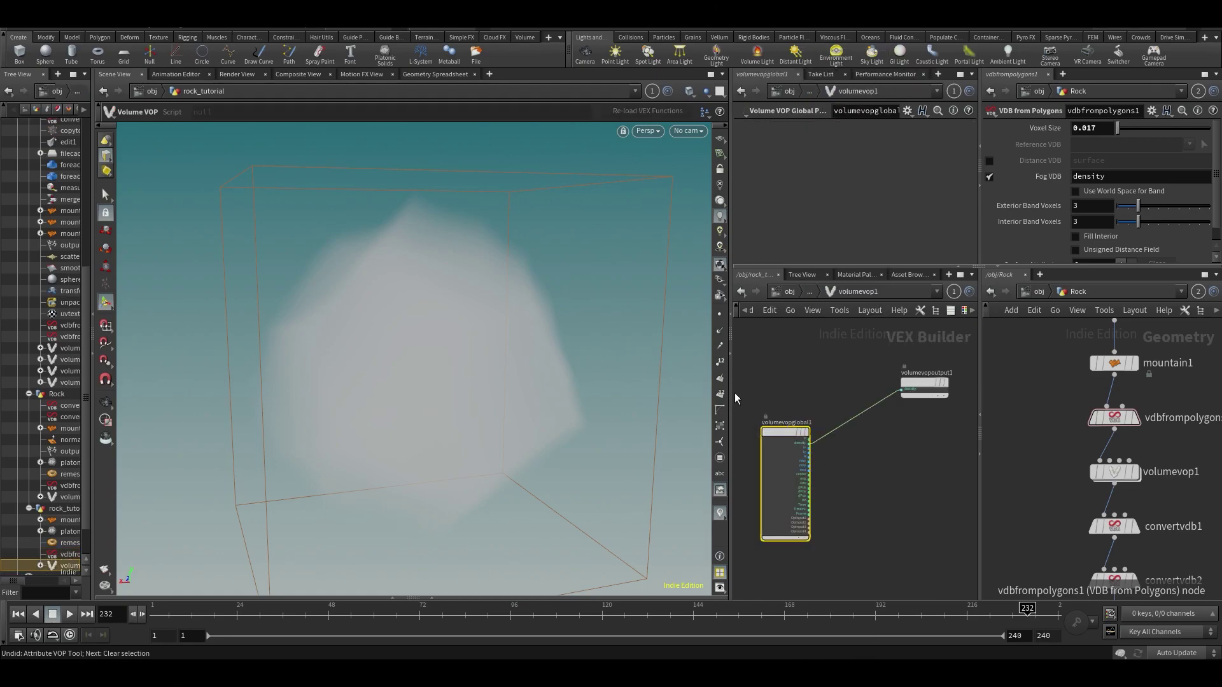
left_click_drag(732, 402, 607, 402)
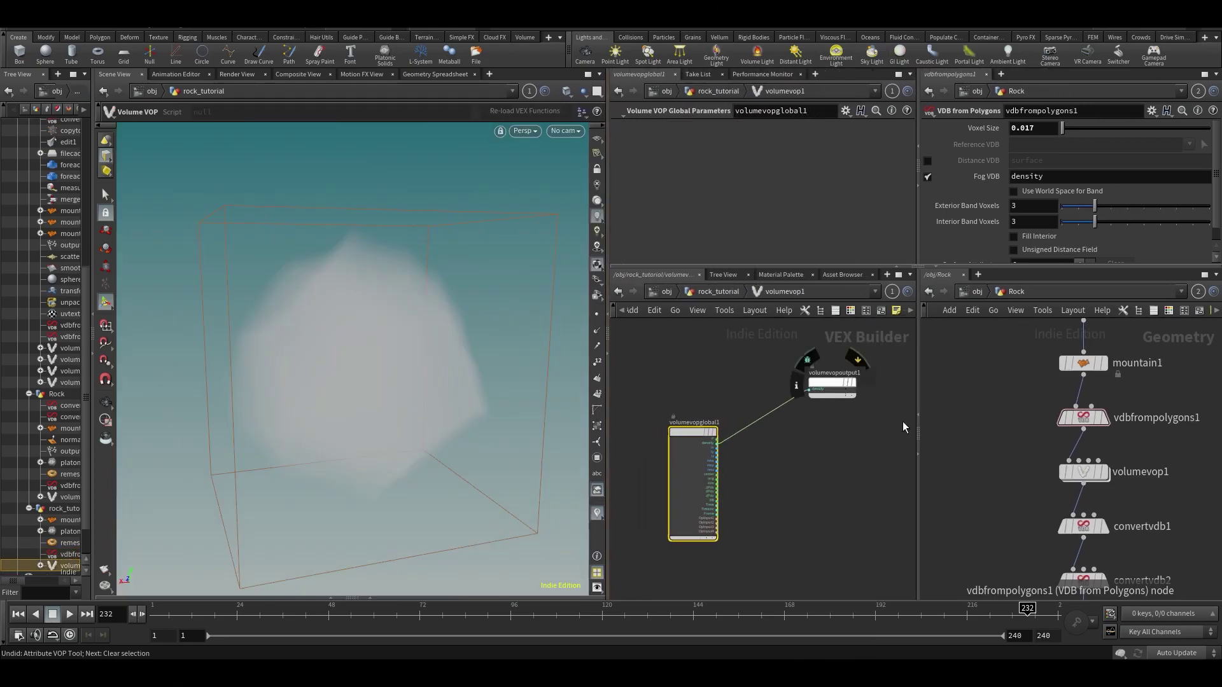
left_click_drag(918, 489, 1058, 452)
left_click_drag(900, 390, 989, 417)
- Add a Volume Sample node inside volumevop1, below the wire between the globals and the output
key("Tab")
type("vols")
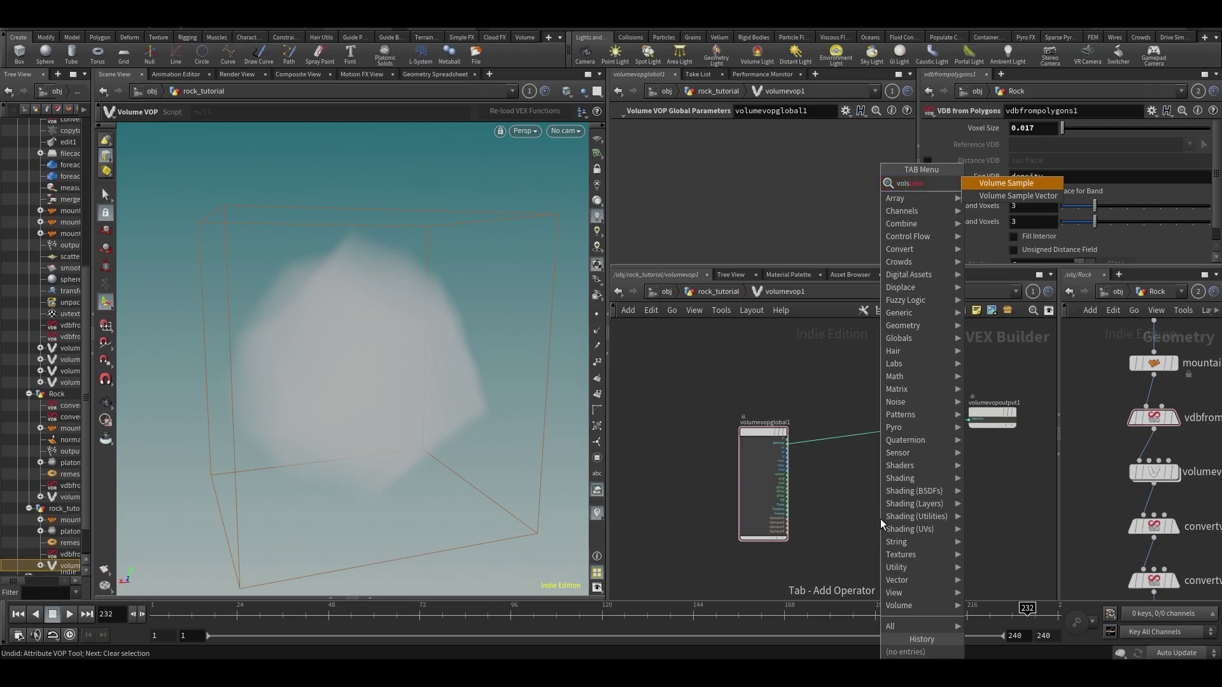
key("Return")
left_click(880, 518)
scroll(880, 518, "up", 2)
middle_click_drag(817, 437, 845, 441)
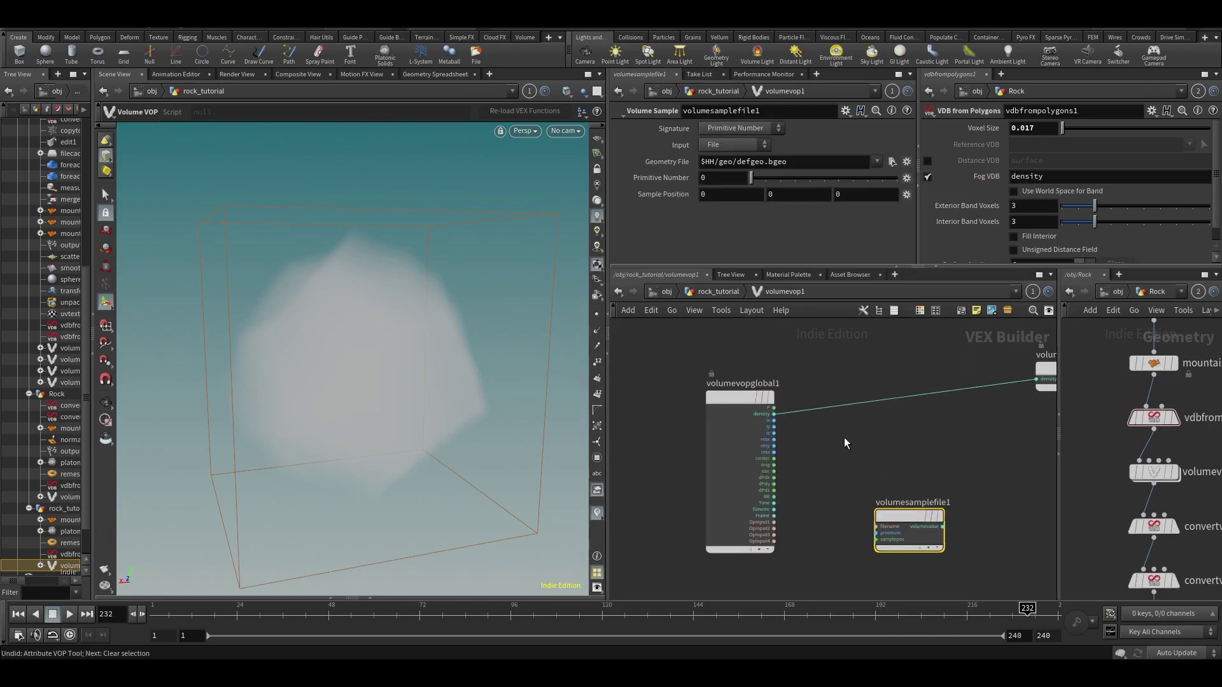
- Wire the globals' P into the Volume Sample's samplepos and OpInput1 into its filename
scroll(845, 440, "up", 2)
left_click(747, 380)
scroll(802, 460, "up", 1)
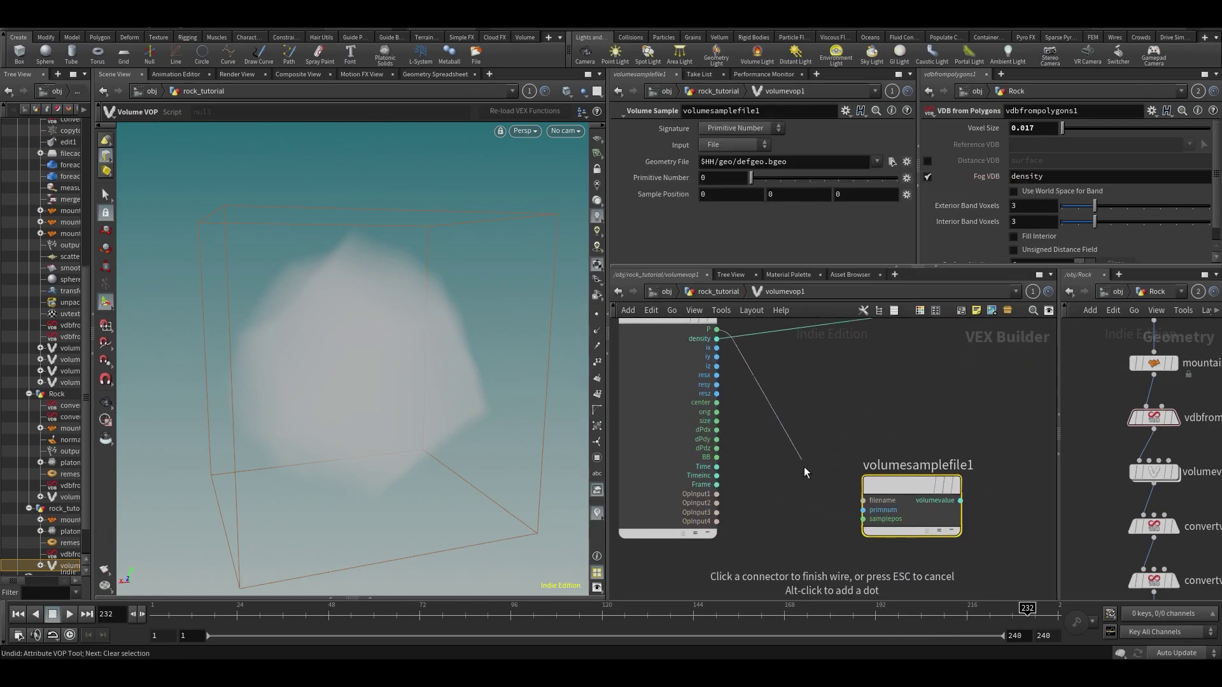
left_click(838, 537)
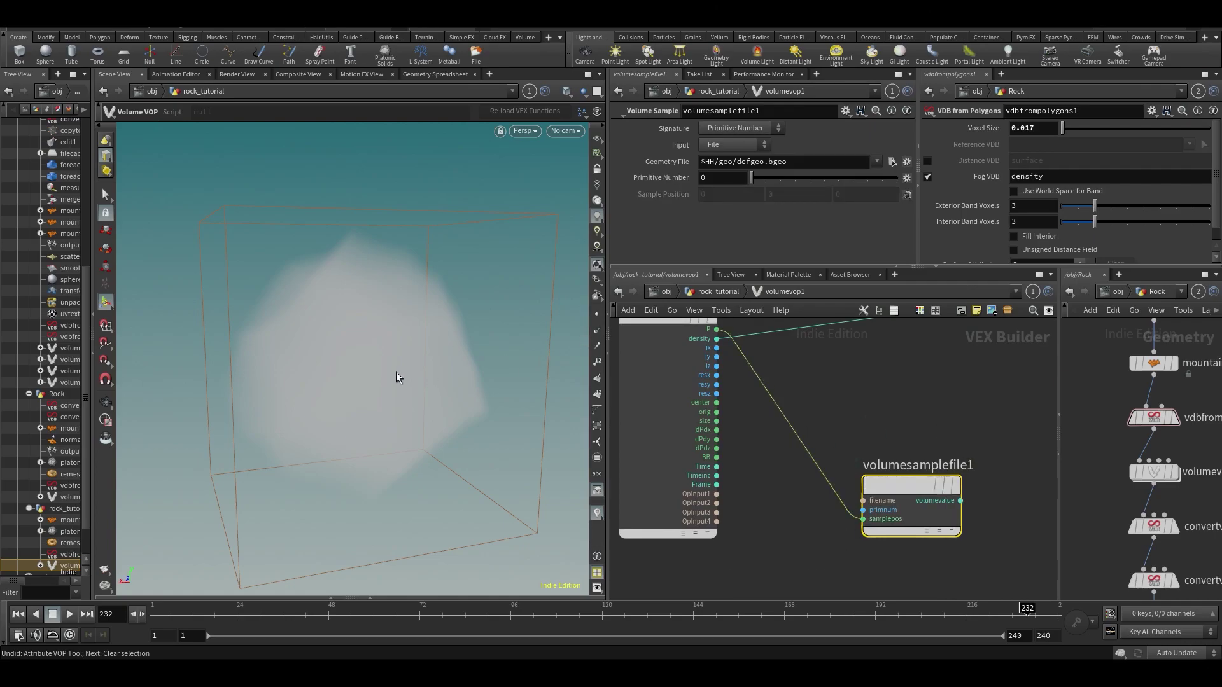
middle_click_drag(933, 391, 915, 388)
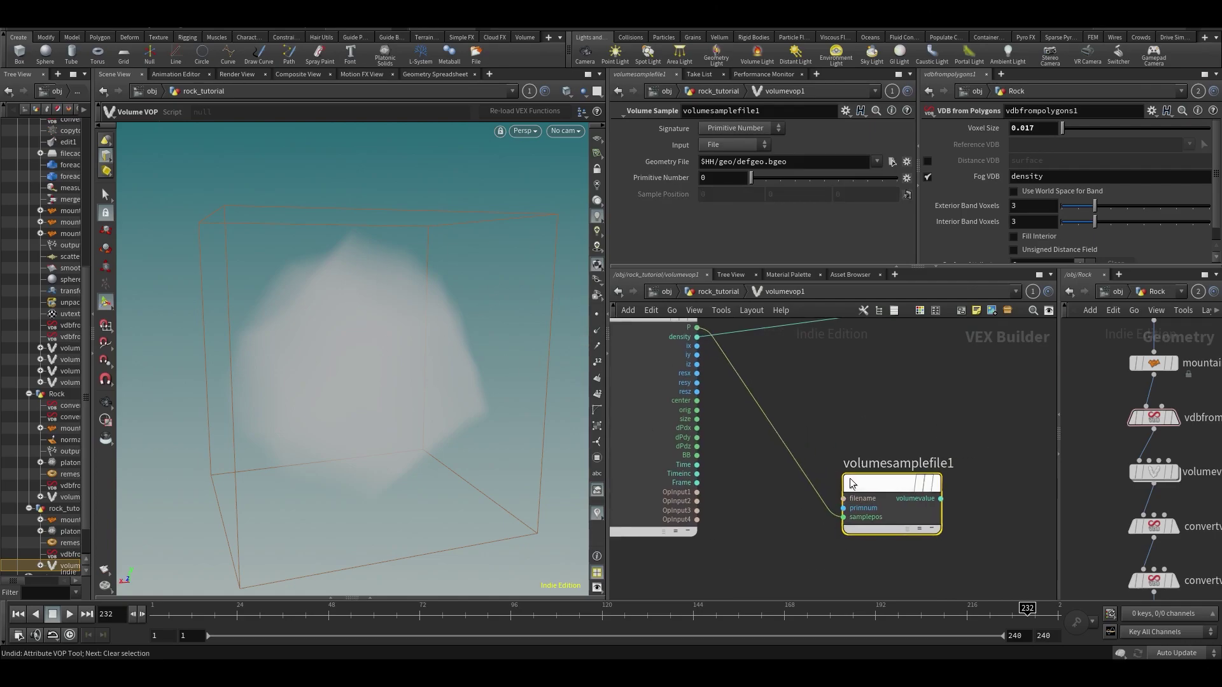
left_click_drag(852, 482, 872, 445)
left_click(865, 462)
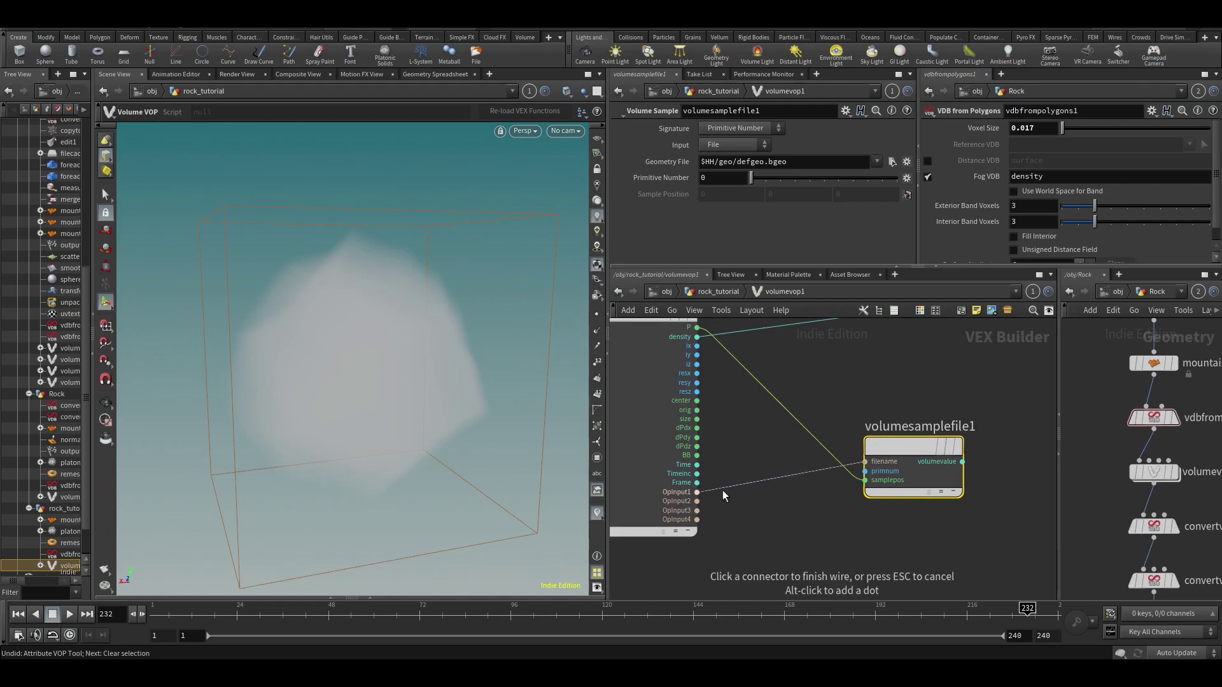
left_click(699, 492)
- Switch the Volume Sample's signature to Primitive Name and set the primitive name to density
middle_click_drag(922, 366, 859, 414)
scroll(856, 440, "down", 3)
middle_click_drag(932, 398, 895, 397)
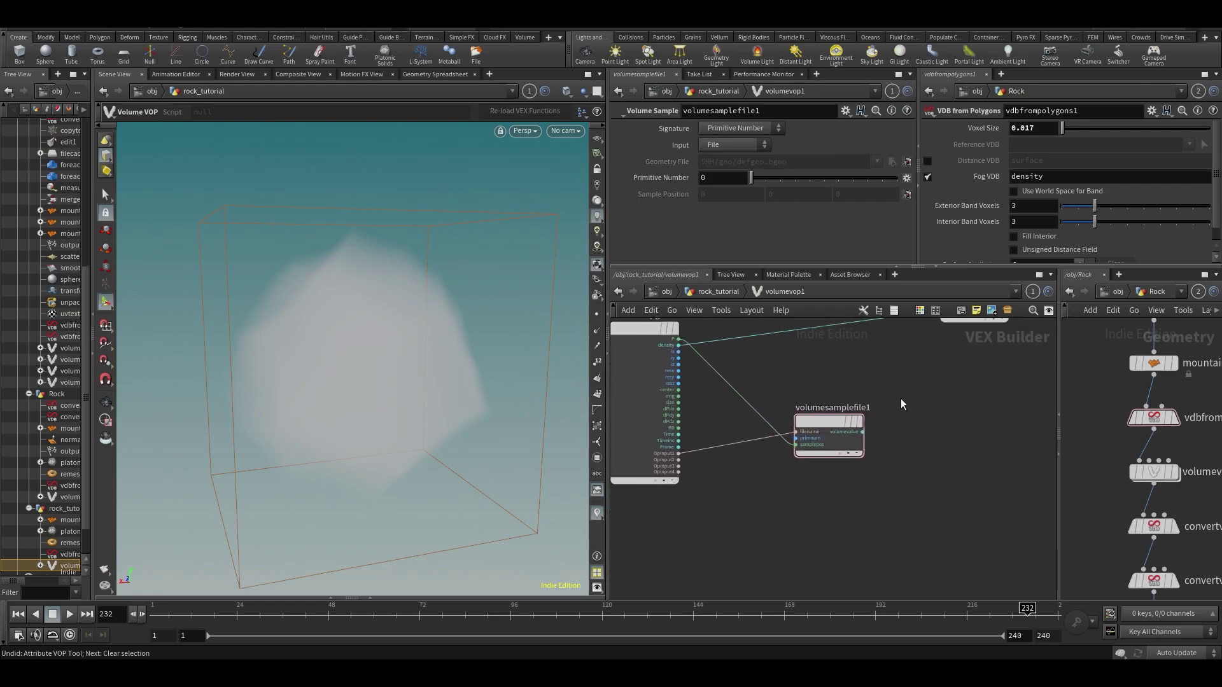
left_click(726, 146)
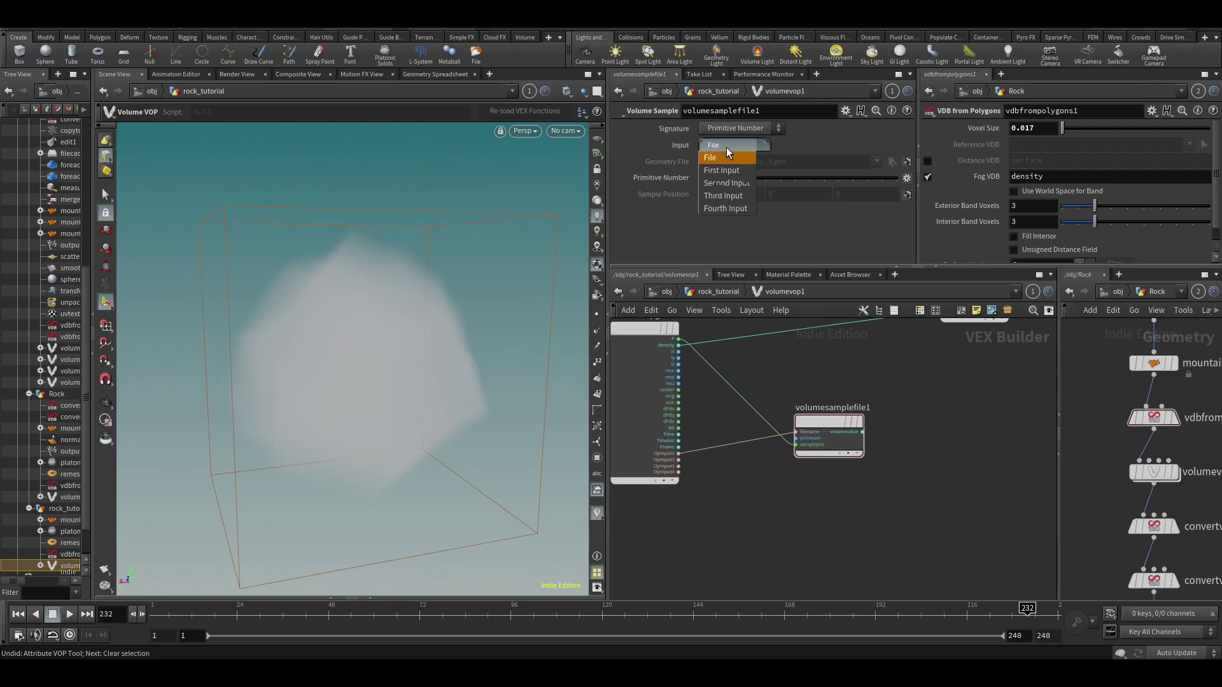
left_click(722, 107)
left_click(733, 129)
left_click(731, 144)
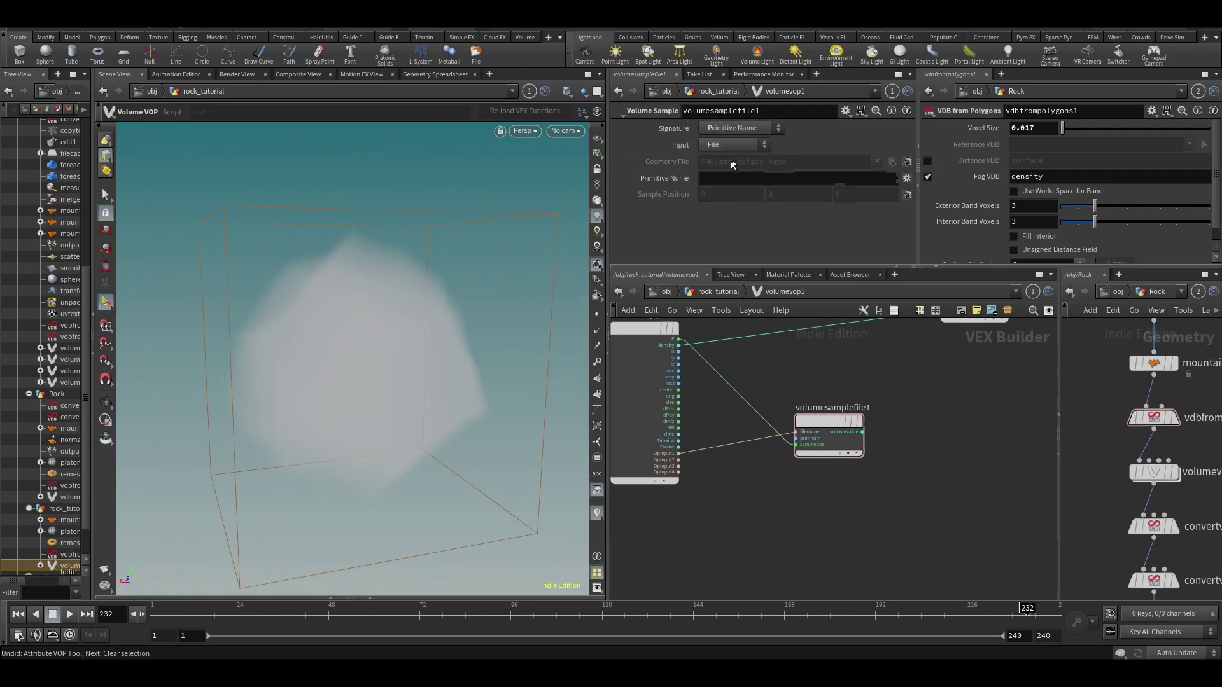
left_click(731, 177)
type("density")
key("Return")
- Wire the Volume Sample's volumevalue into the output's density and space the nodes further apart
middle_click_drag(959, 507, 870, 598)
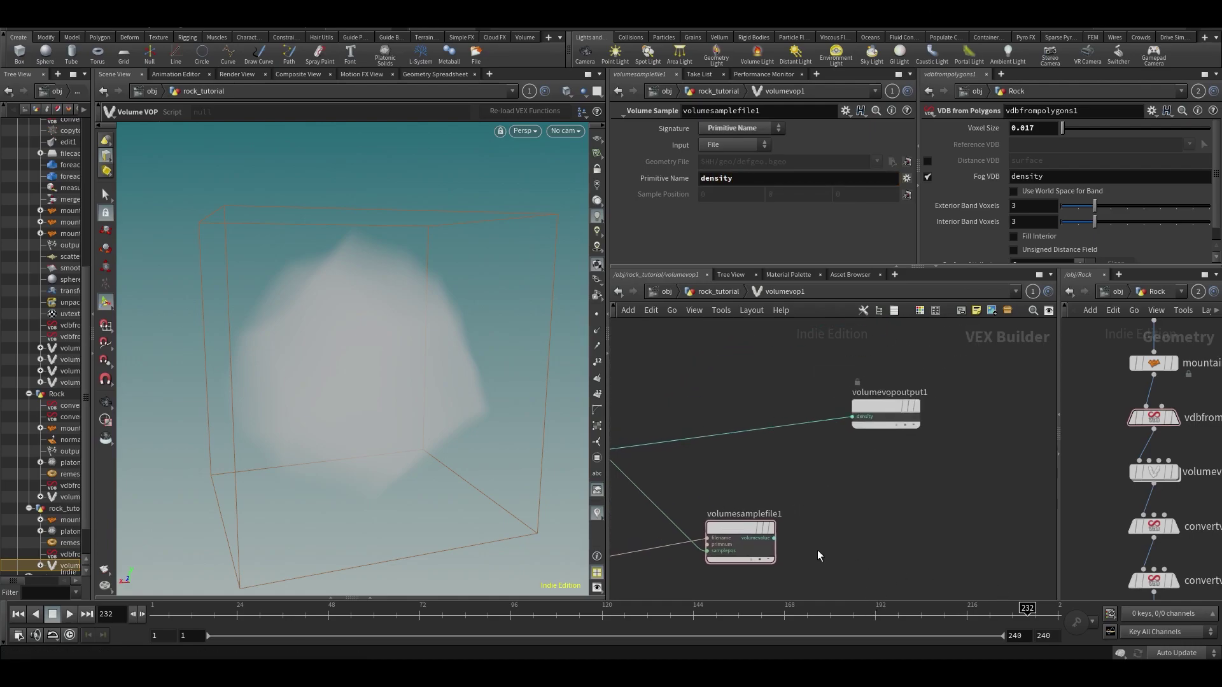
left_click(774, 538)
left_click(825, 423)
middle_click_drag(835, 538, 883, 447)
key("u")
key("i")
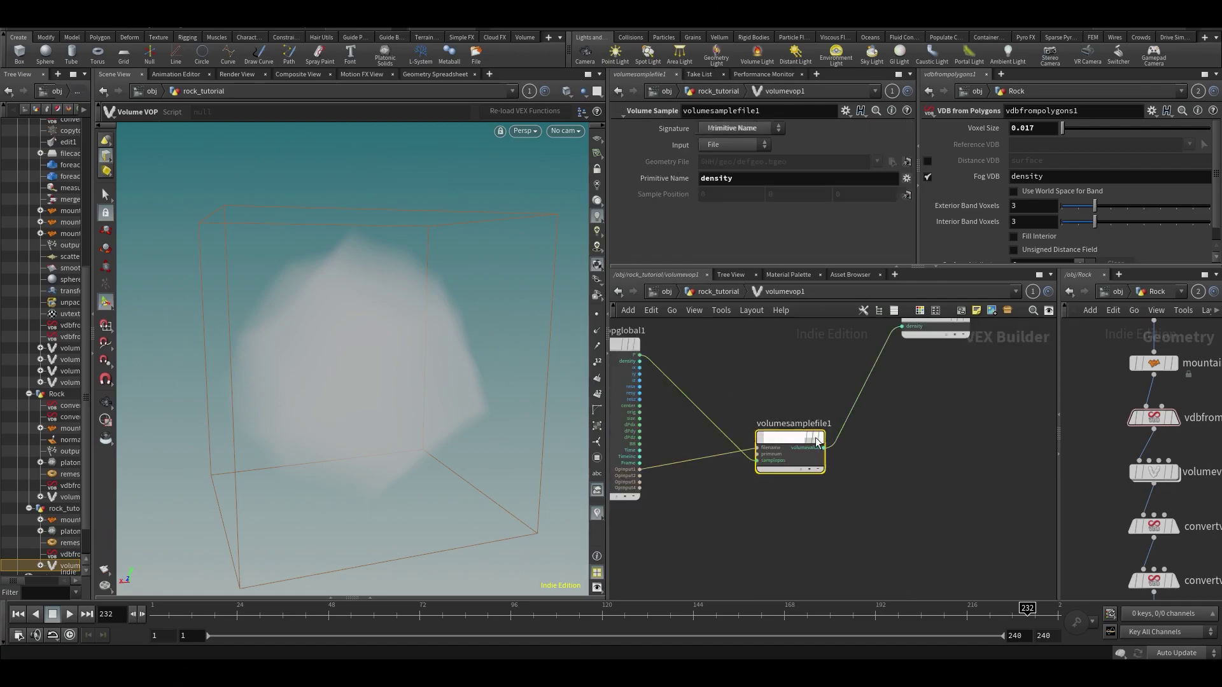
left_click_drag(805, 432, 833, 374)
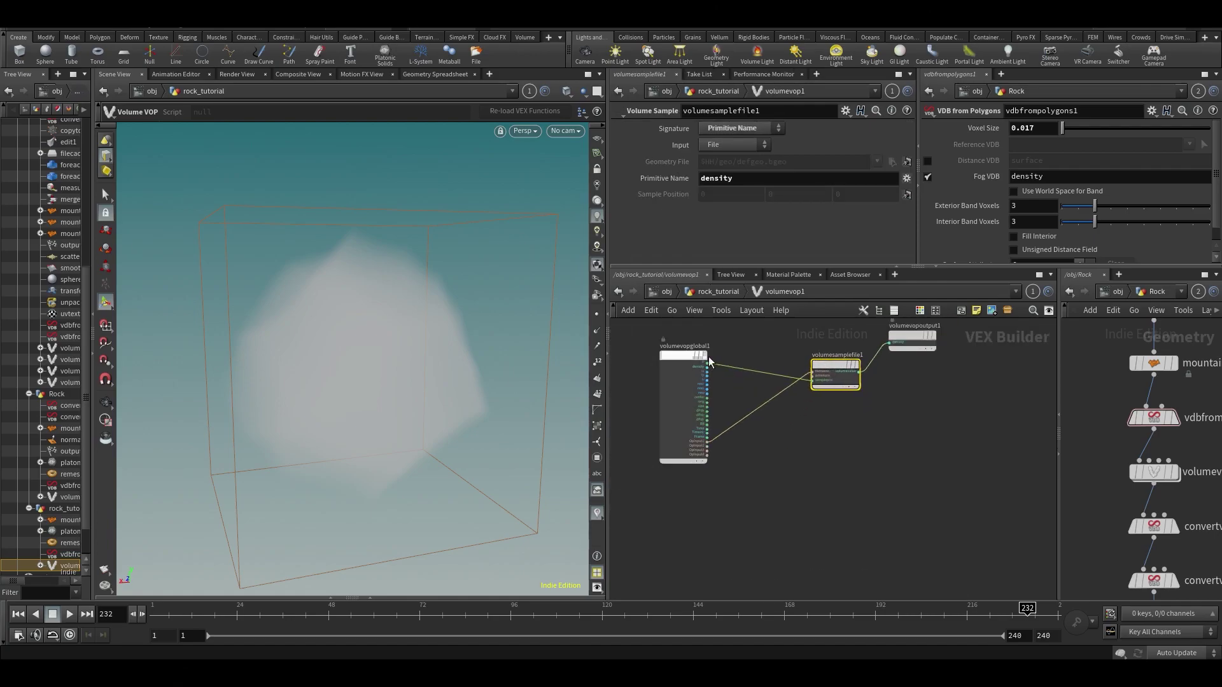
left_click_drag(681, 395, 638, 394)
- Add a Turbulent Noise node below the wires between the globals and the Volume Sample
key("Tab")
type("turb")
key("Return")
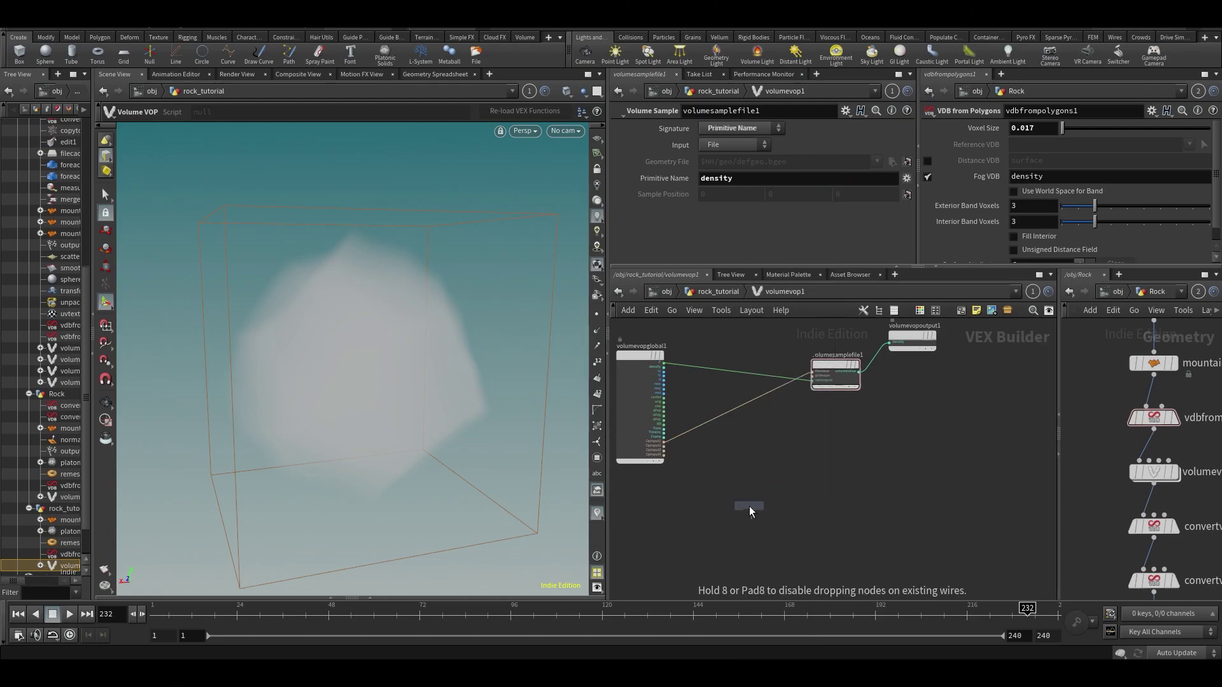
scroll(763, 472, "up", 1)
left_click(764, 476)
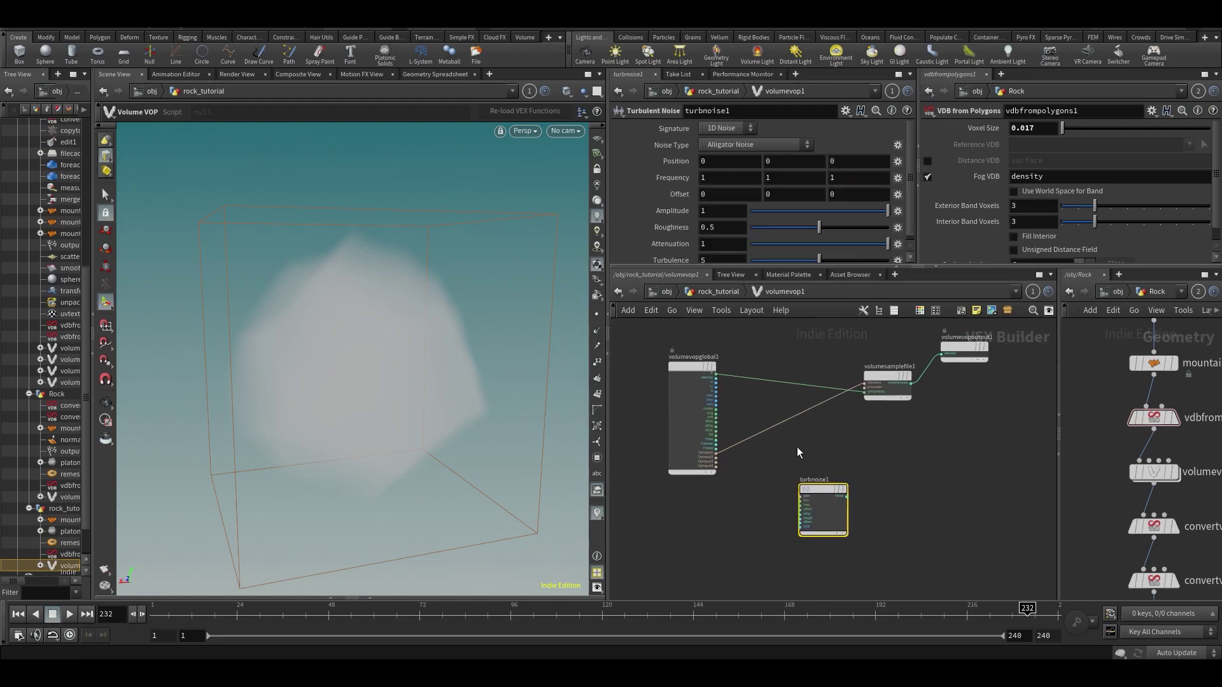
- Wire the globals' P into turbnoise1's pos input and adjust the noise node's placement
scroll(705, 367, "up", 3)
left_click(712, 366)
middle_click_drag(792, 398, 753, 343)
middle_click_drag(801, 480, 816, 586)
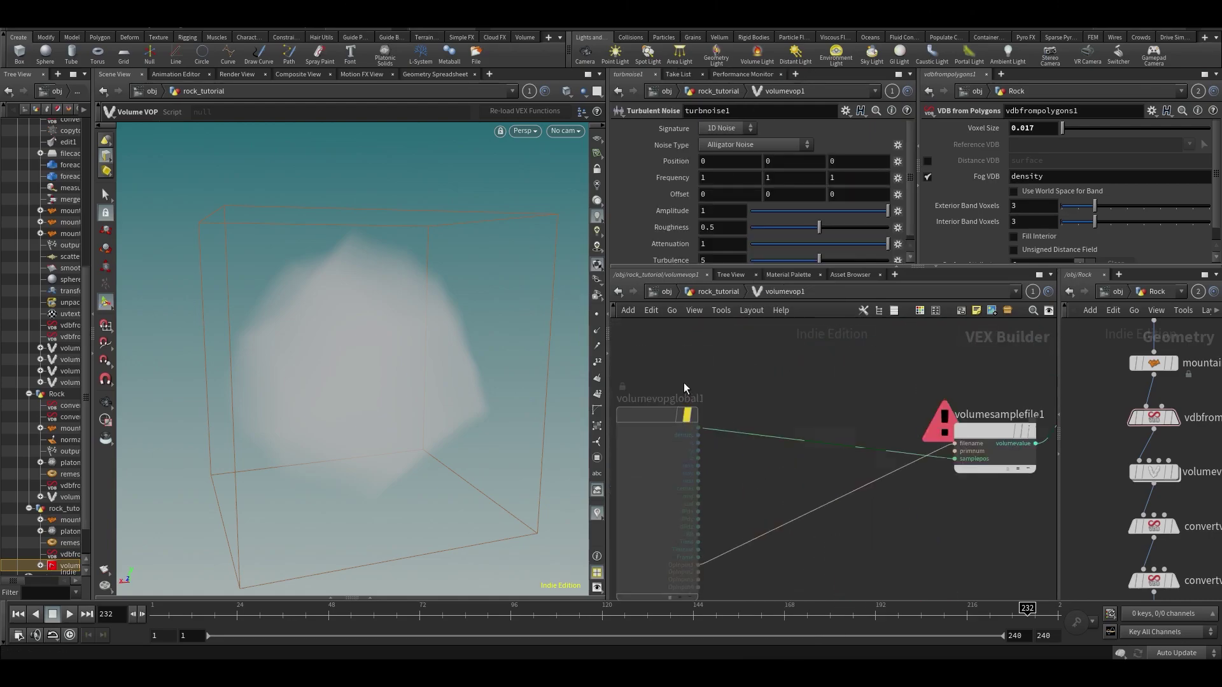
left_click(700, 374)
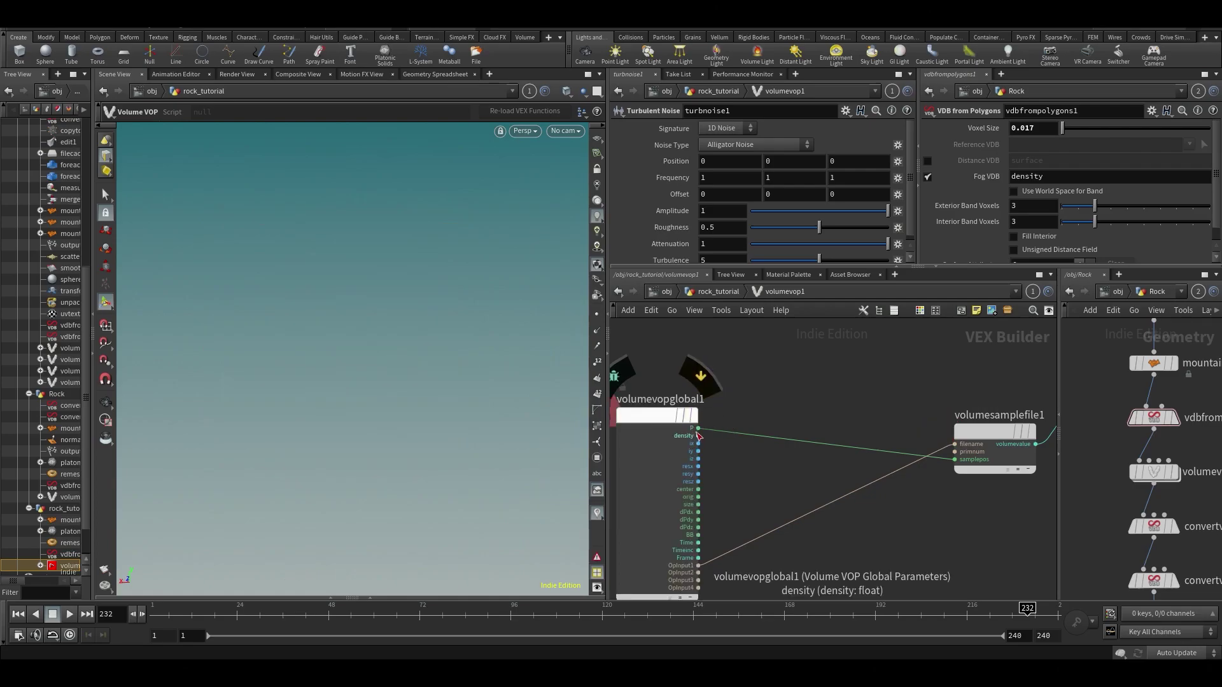
left_click(699, 436)
left_click(819, 461)
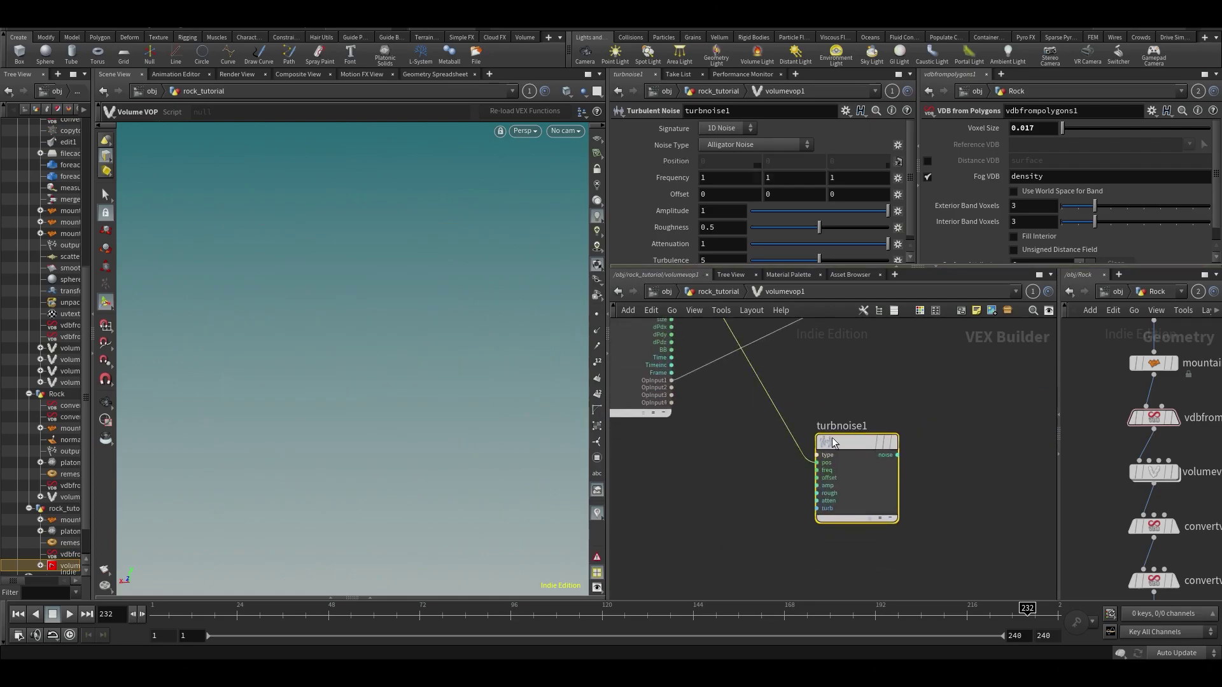
left_click_drag(847, 440, 819, 436)
- Set turbnoise1's signature to 3D Noise
middle_click_drag(878, 411, 796, 548)
scroll(816, 479, "down", 2)
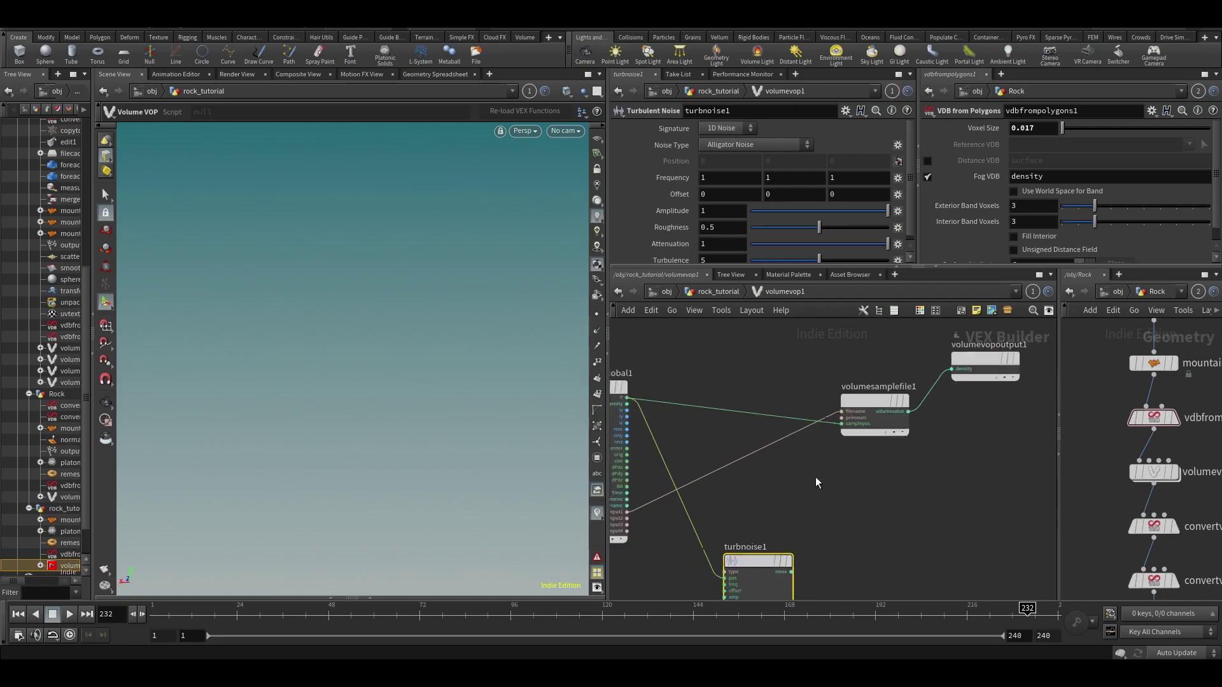
scroll(815, 479, "down", 2)
left_click(712, 153)
scroll(738, 395, "up", 2)
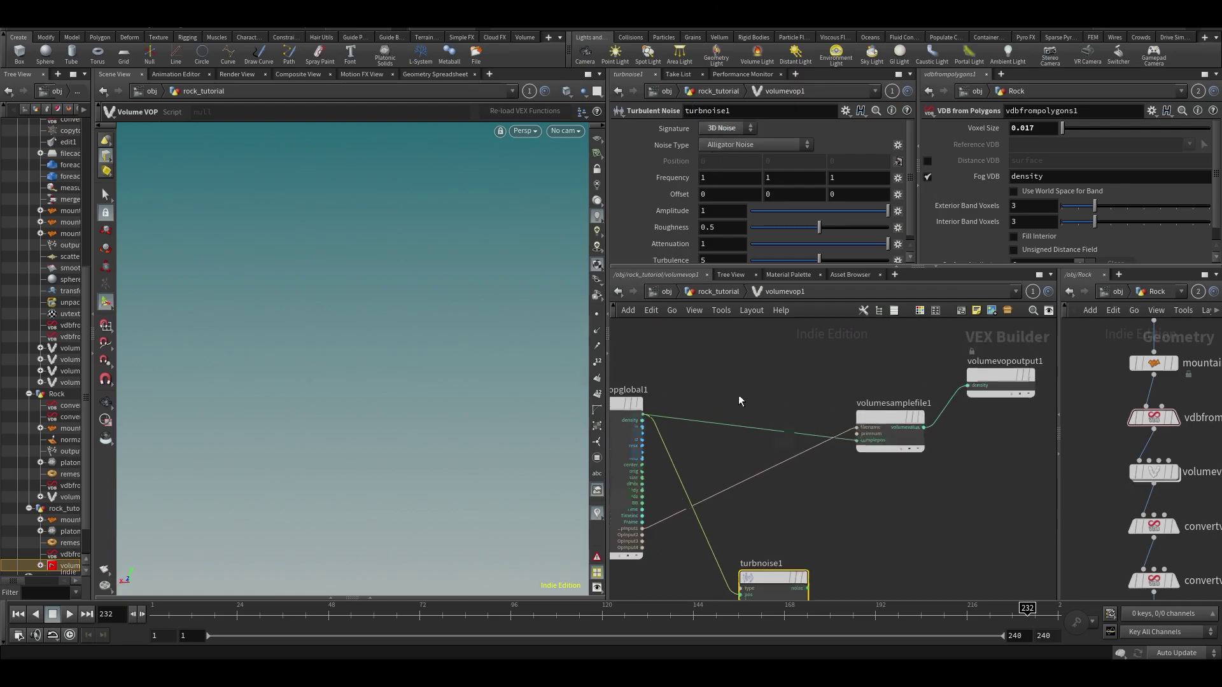
- Insert an Add node on the P wire before the Volume Sample and wire turbnoise1's noise into its second input
key("Tab")
left_click(853, 175)
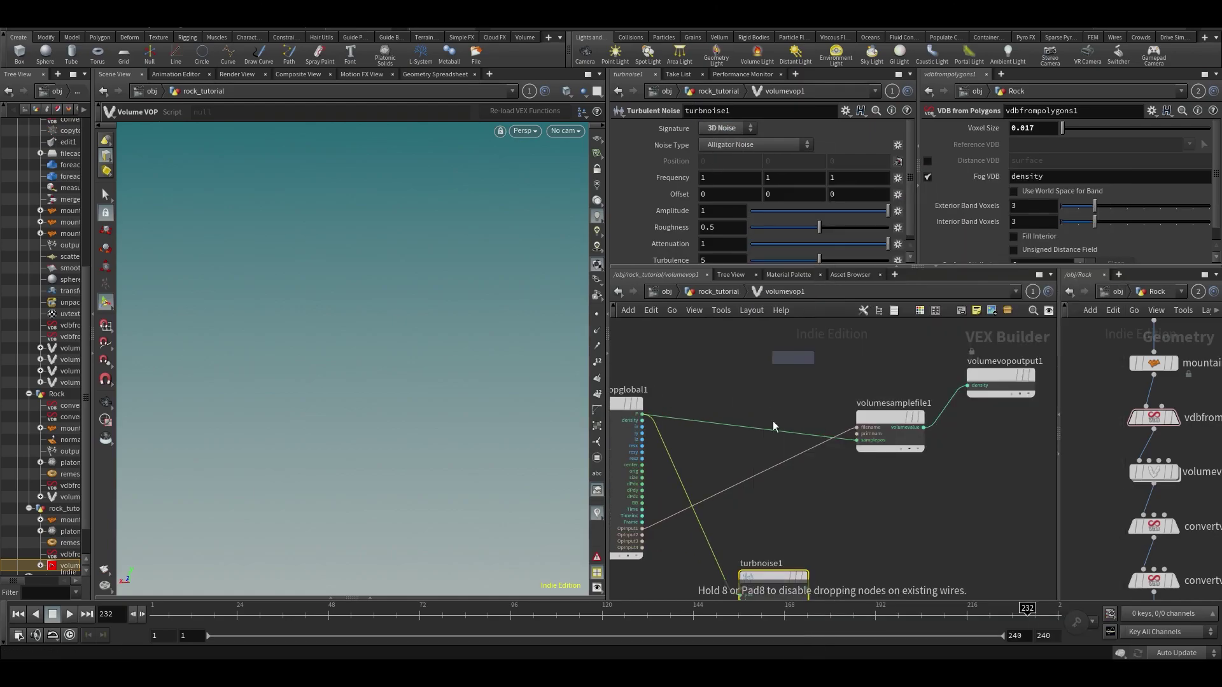
left_click(743, 437)
scroll(854, 478, "down", 2)
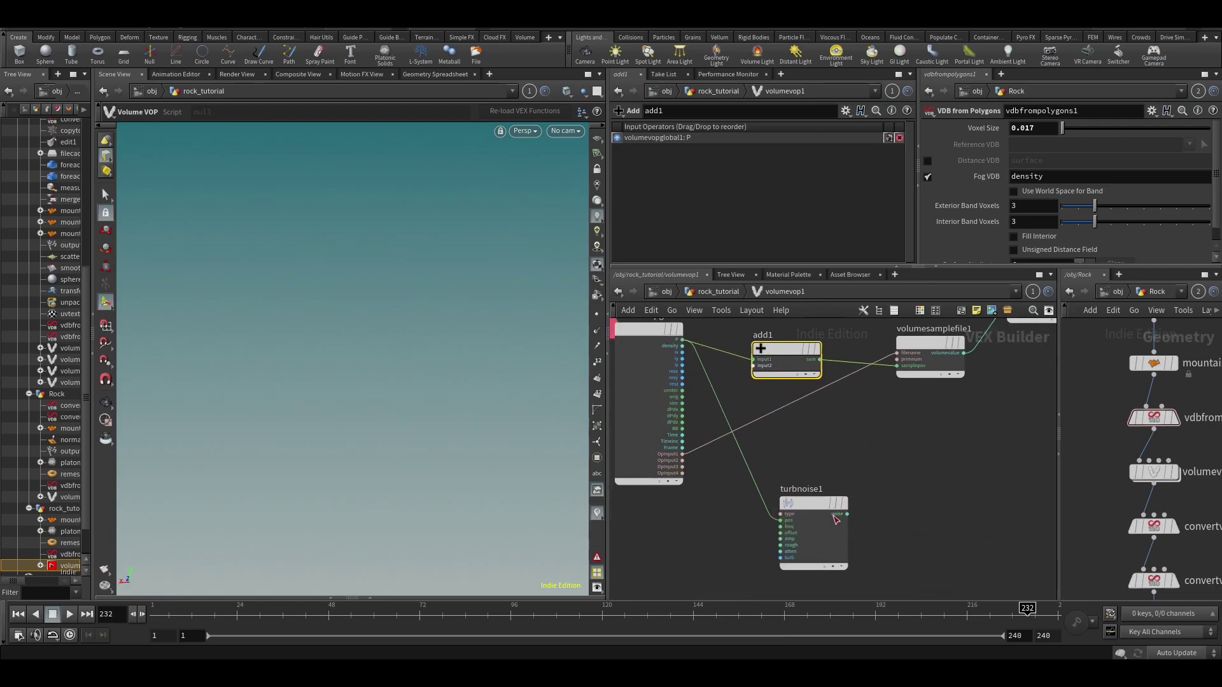
left_click_drag(847, 514, 753, 366)
scroll(791, 541, "up", 3)
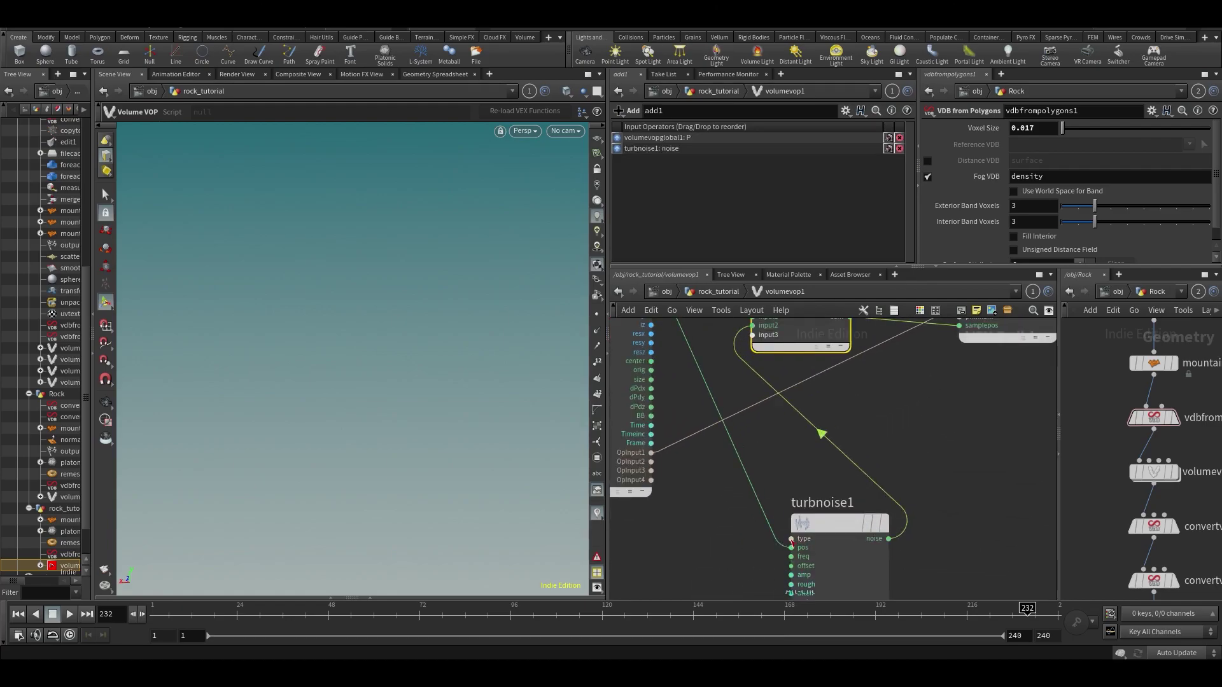
- Promote turbnoise1's type, frequency, offset, amplitude and roughness inputs to parameters
right_click(791, 541)
left_click(821, 427)
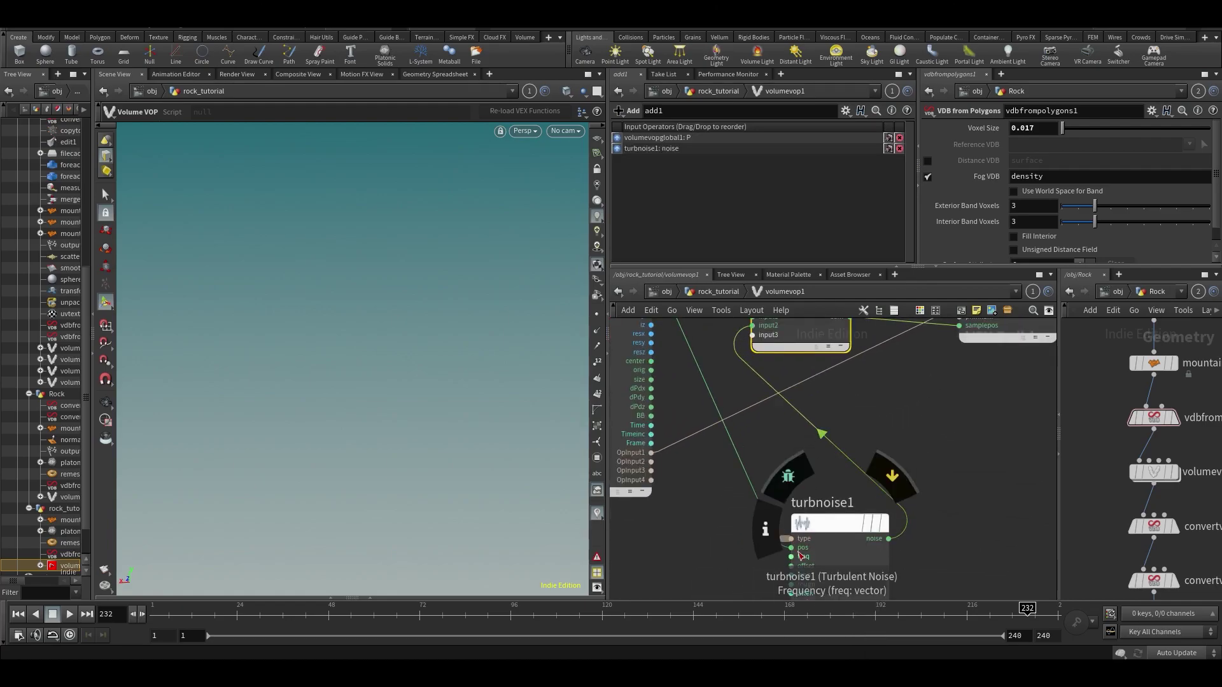
right_click(799, 555)
left_click(827, 428)
right_click(792, 565)
left_click(821, 428)
middle_click_drag(737, 541, 747, 459)
right_click(791, 493)
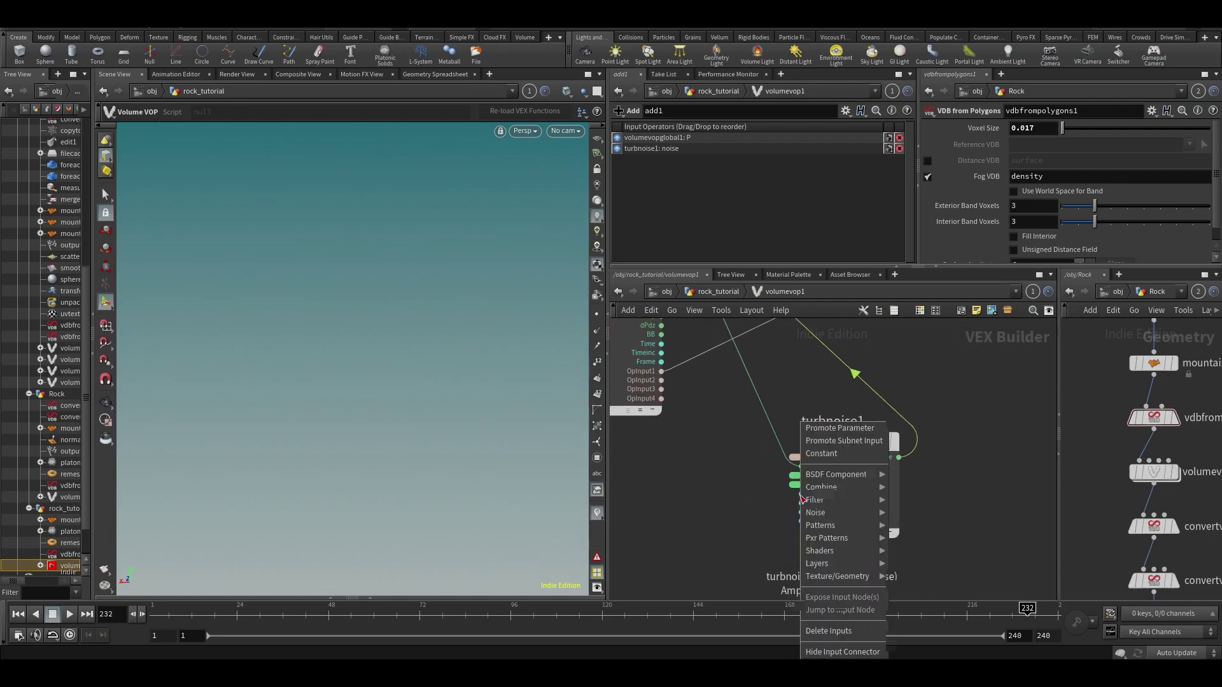
left_click(821, 427)
right_click(802, 504)
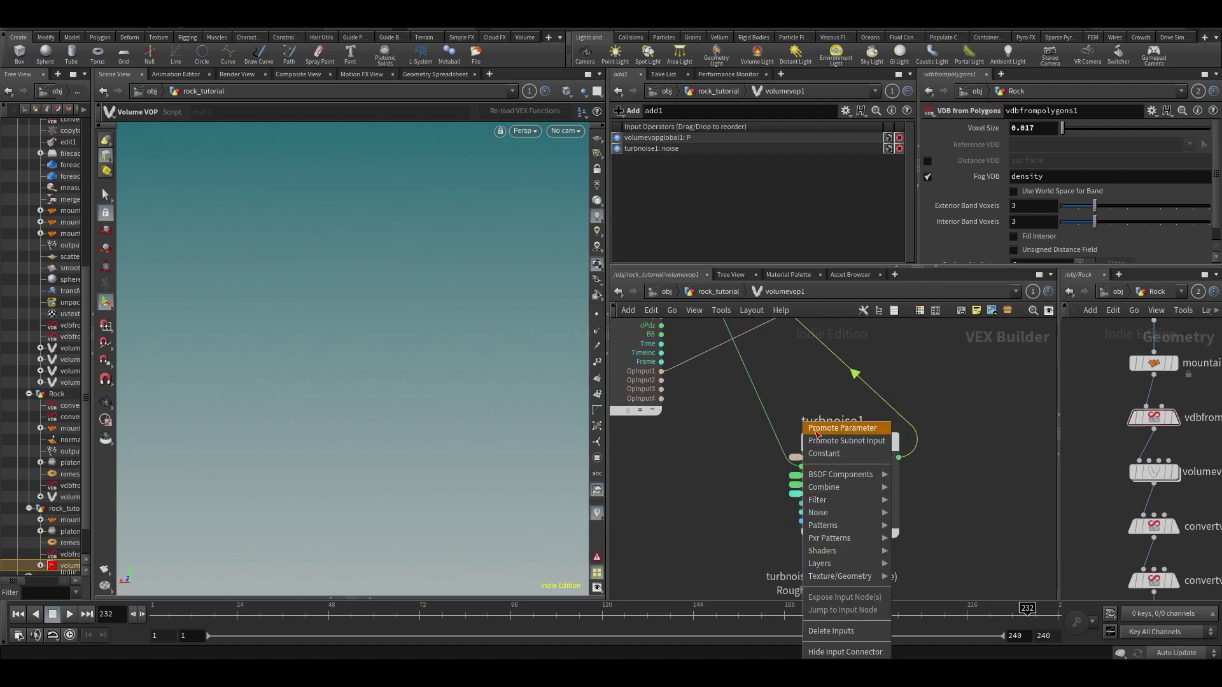
left_click(822, 428)
- Look inside the globals node flagged with an error and return to the rock_tutorial network
scroll(764, 482, "down", 4)
middle_click_drag(764, 381, 825, 592)
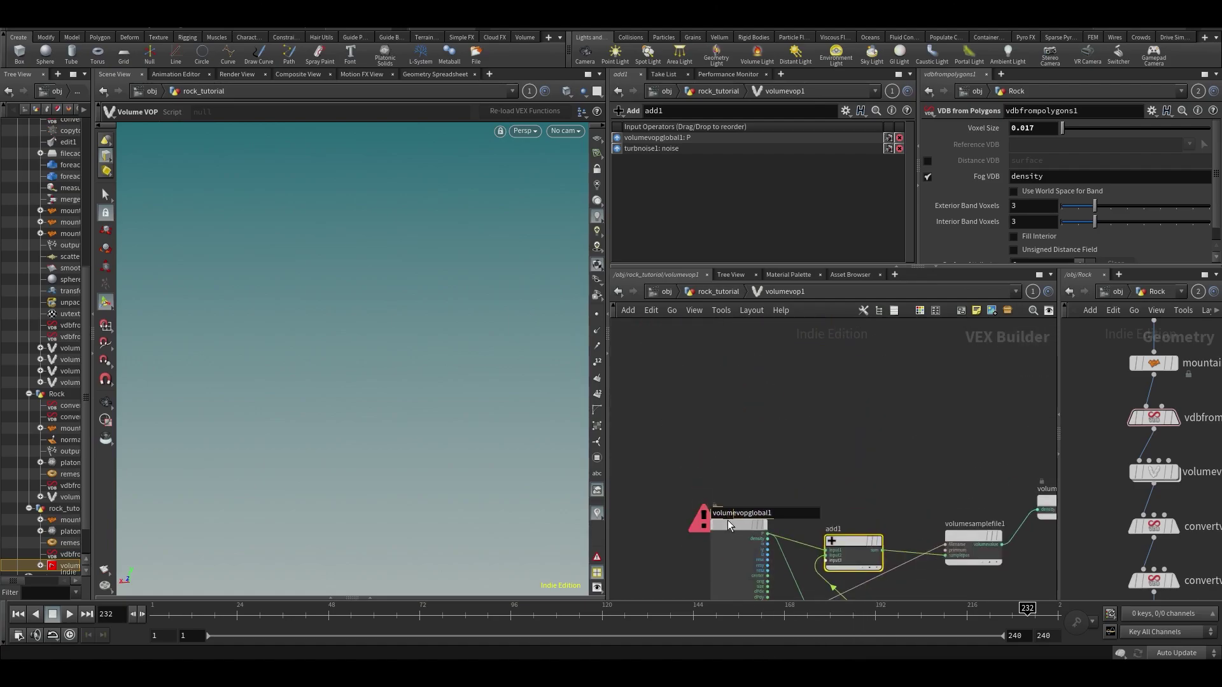
double_click(727, 522)
key("u")
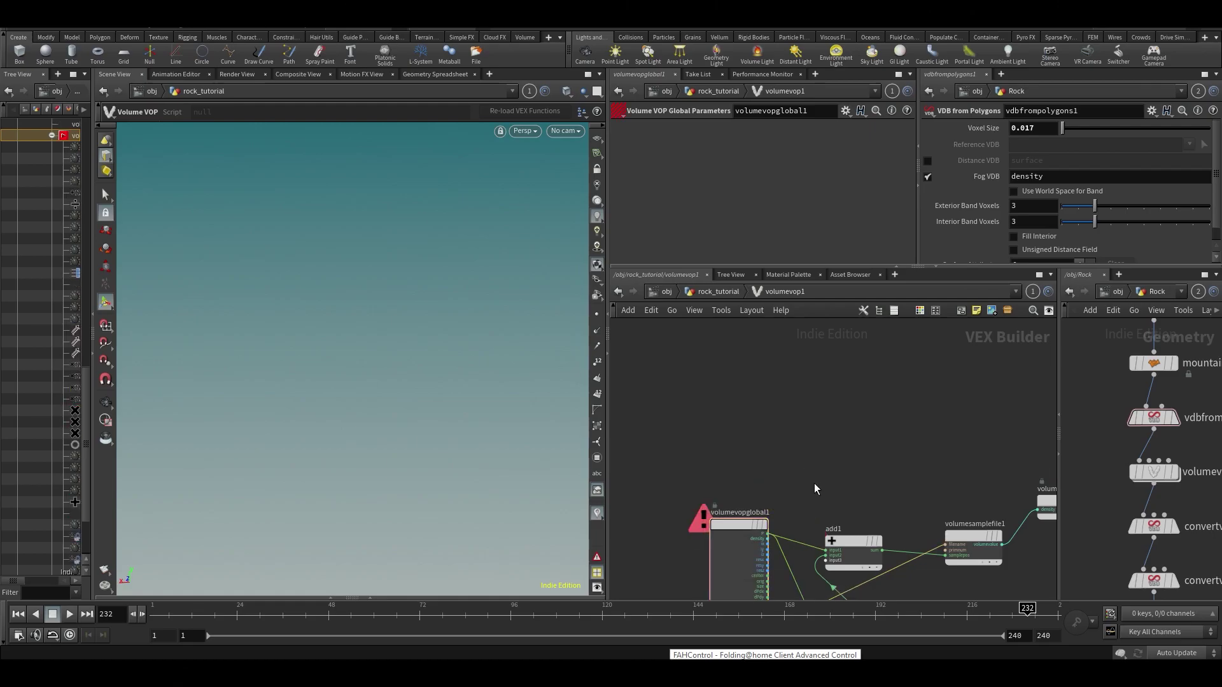
scroll(795, 458, "down", 2)
key("u")
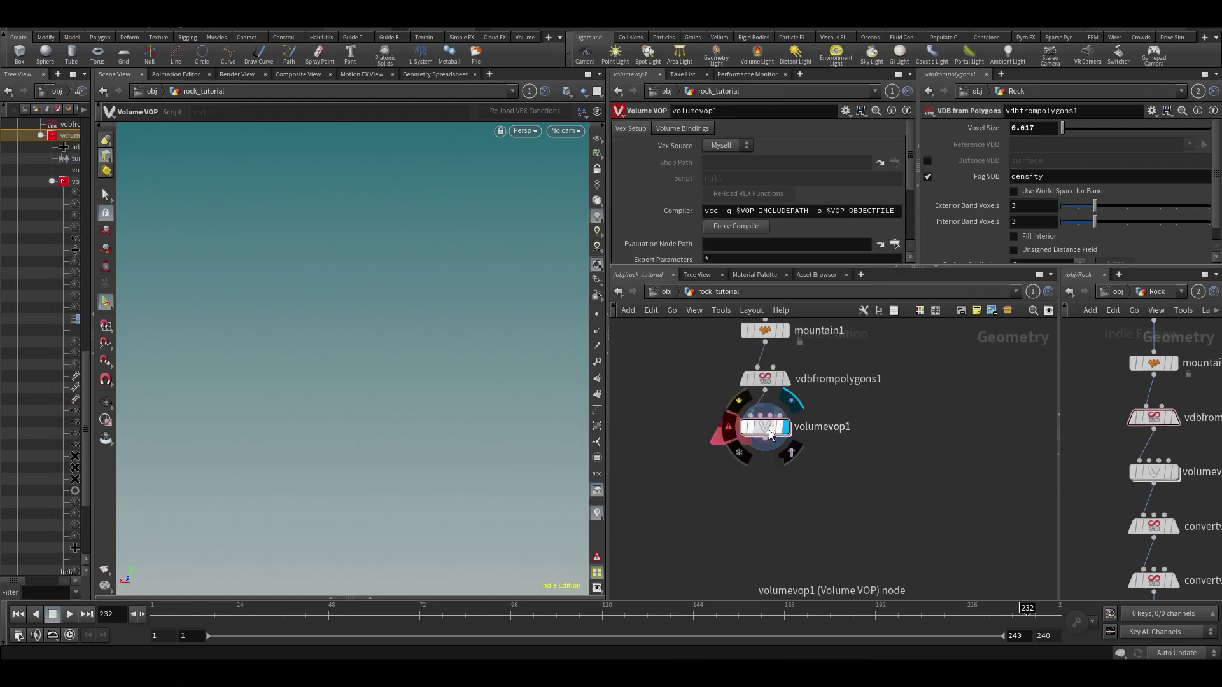
- Copy all of volumevop1's inner nodes except the globals node and return to the rock_tutorial network
double_click(768, 460)
left_click_drag(932, 402, 815, 589)
key("ctrl+x")
key("u")
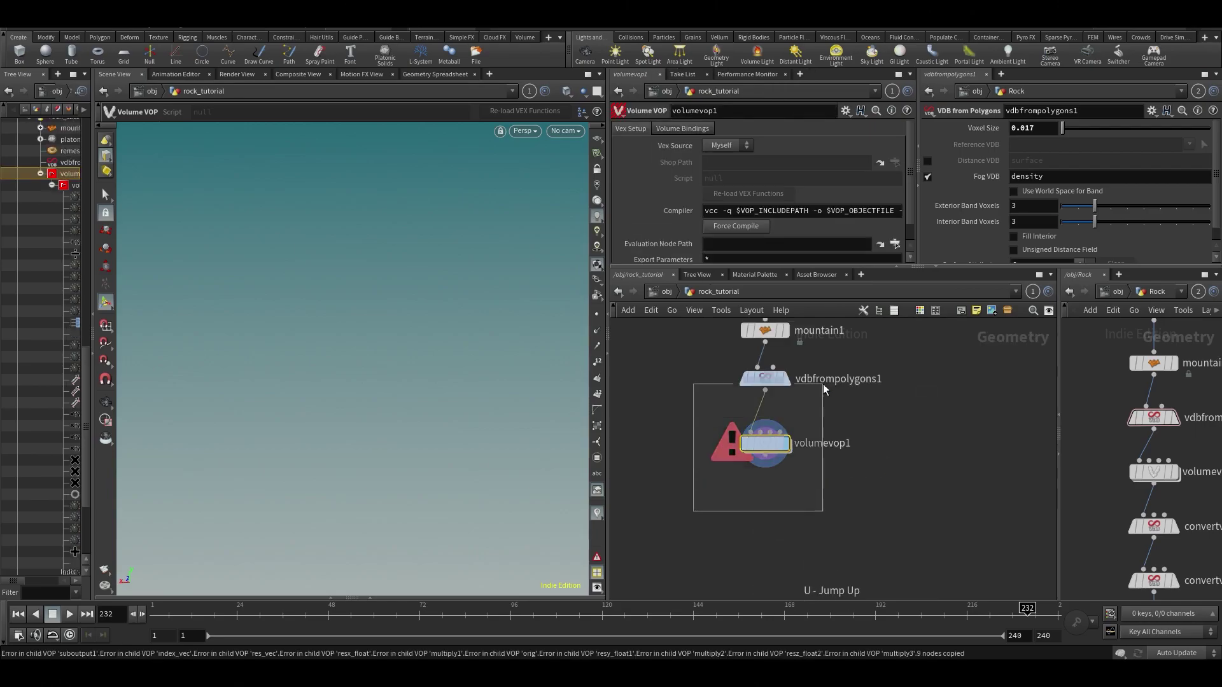
- Delete the faulty volumevop1 and add a fresh Volume VOP below vdbfrompolygons1
key("Delete")
key("Tab")
type("vvop")
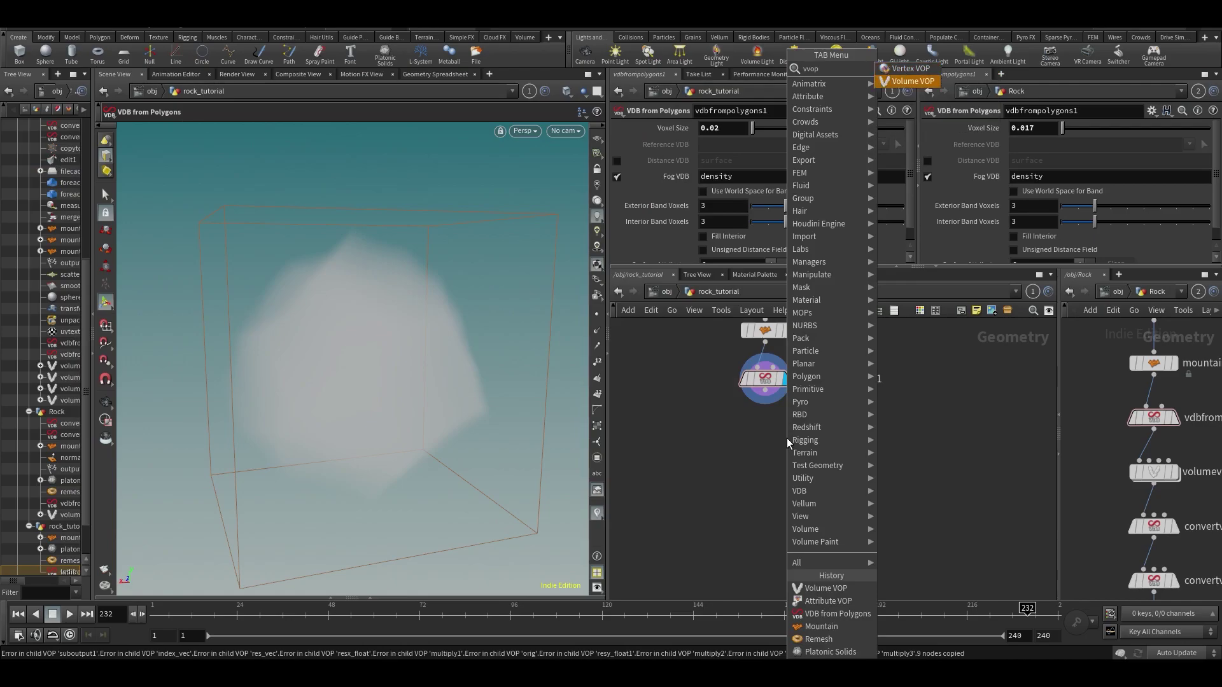
key("Down")
key("Return")
left_click(787, 438)
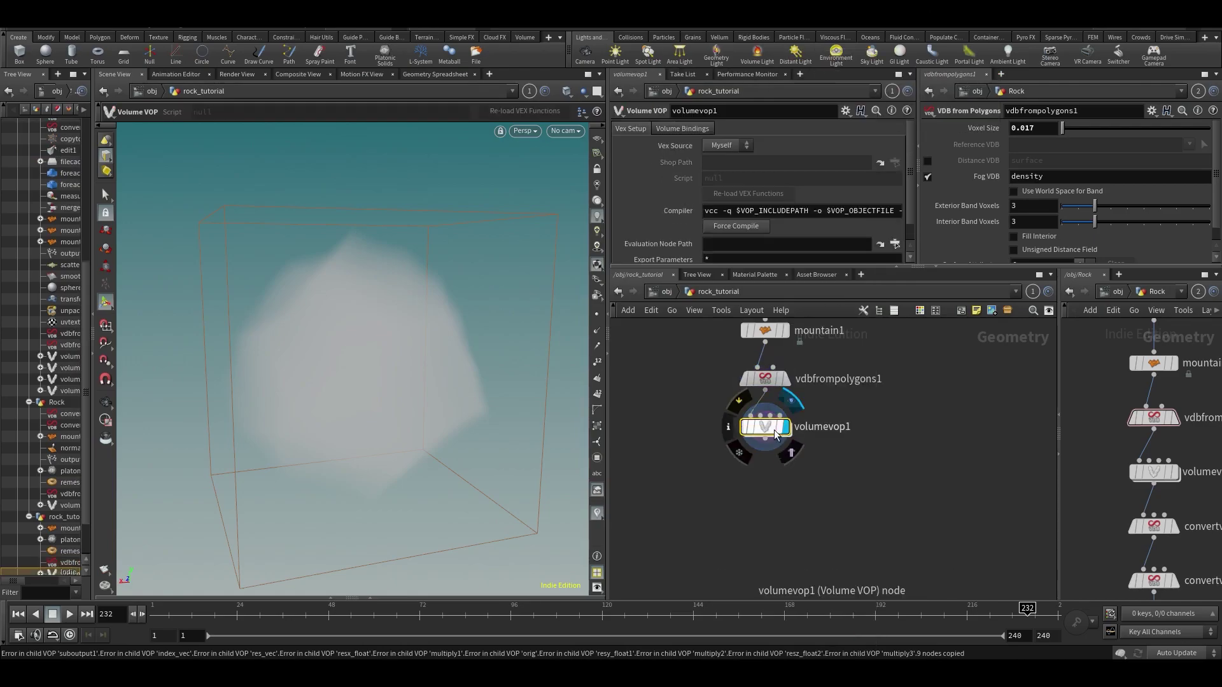
- Inside the new Volume VOP, replace the default output with the copied nodes and arrange the Add node above turbnoise1
double_click(771, 428)
left_click(902, 348)
key("Delete")
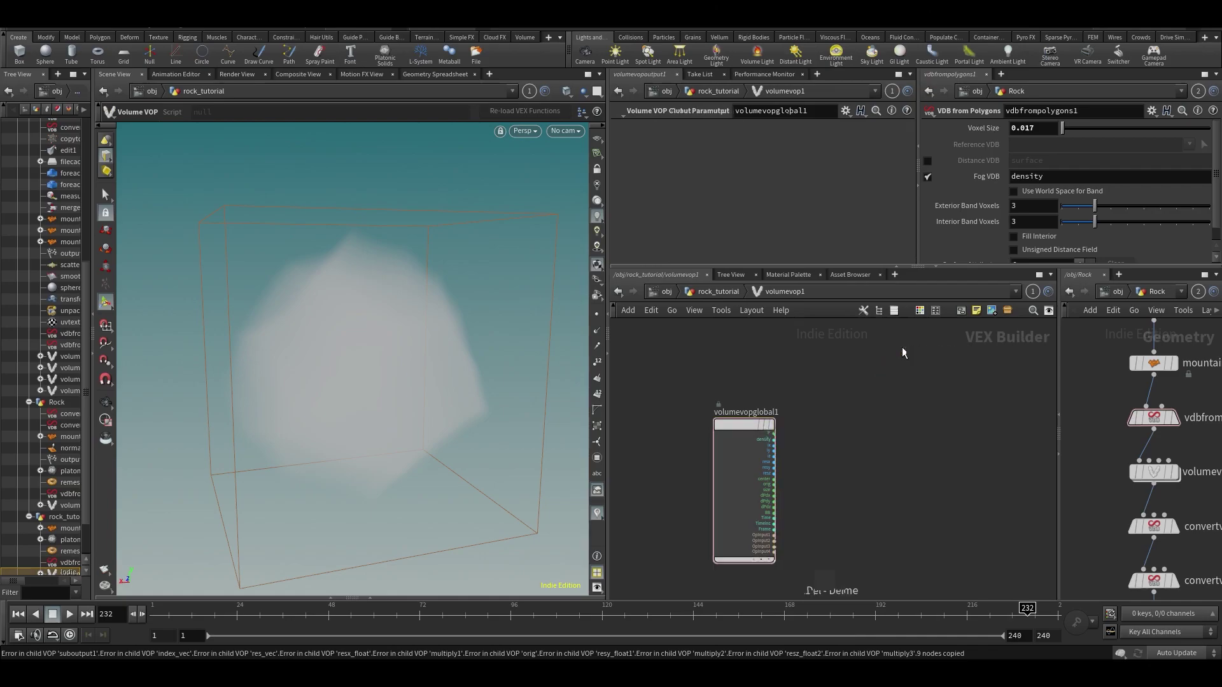
key("ctrl+v")
left_click_drag(800, 422, 961, 551)
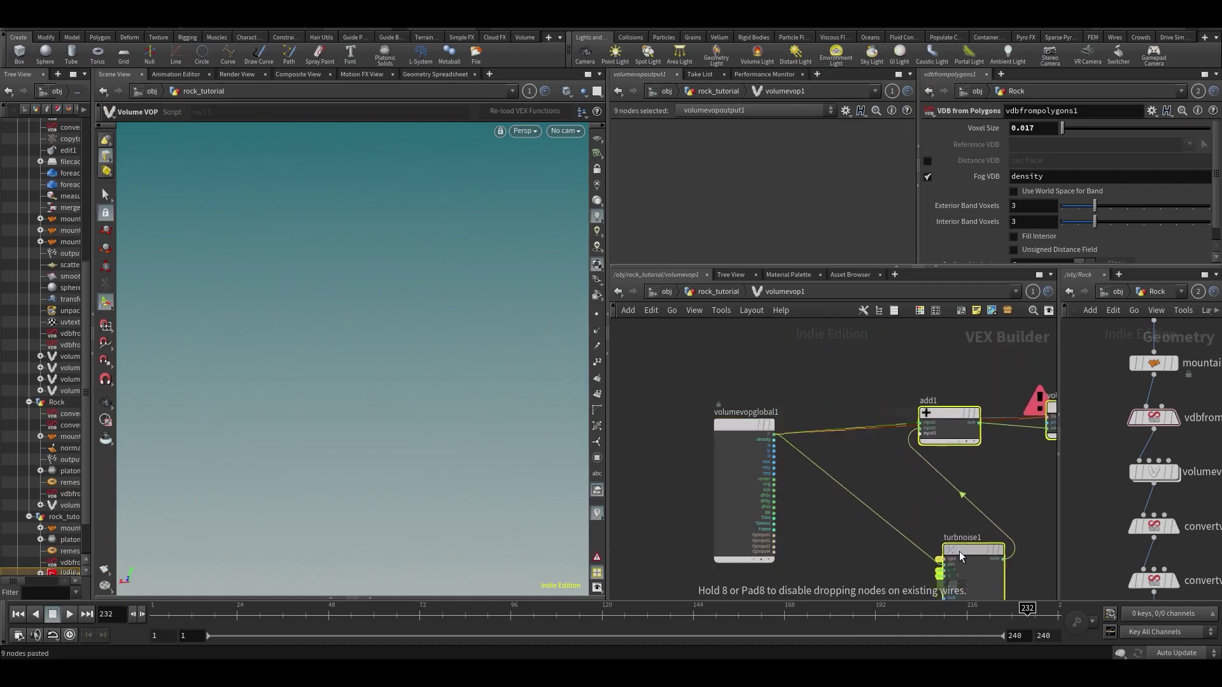
left_click(903, 362)
left_click_drag(941, 411, 951, 463)
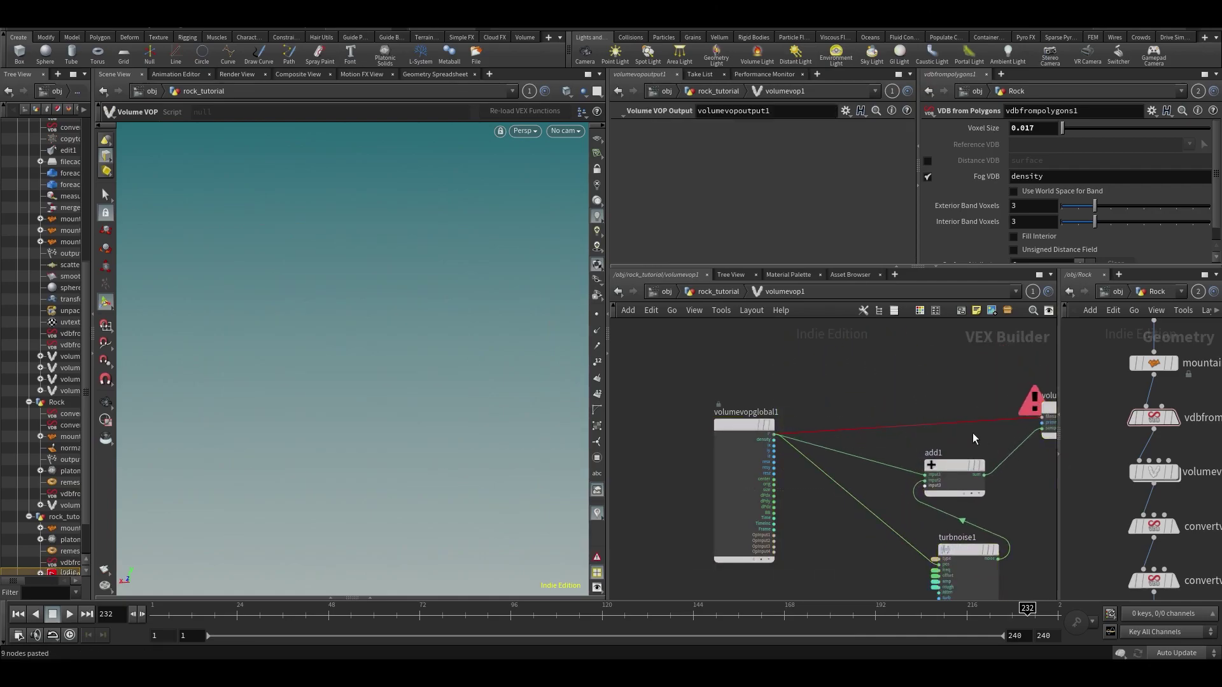
- Wire the globals' OpInput1 into the Volume Sample's filename input
scroll(971, 435, "up", 4)
middle_click_drag(892, 394, 922, 350)
left_click(966, 413)
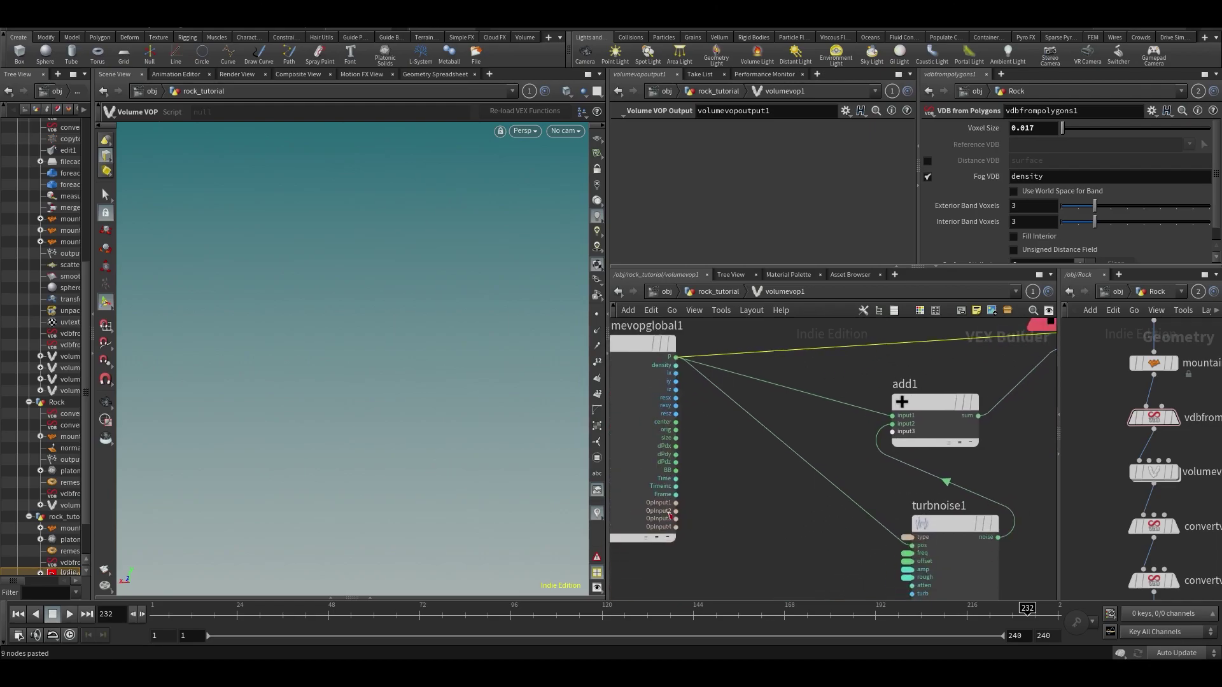
left_click(676, 504)
middle_click_drag(756, 480, 636, 532)
left_click(942, 384)
scroll(974, 529, "down", 2)
middle_click_drag(979, 534, 898, 500)
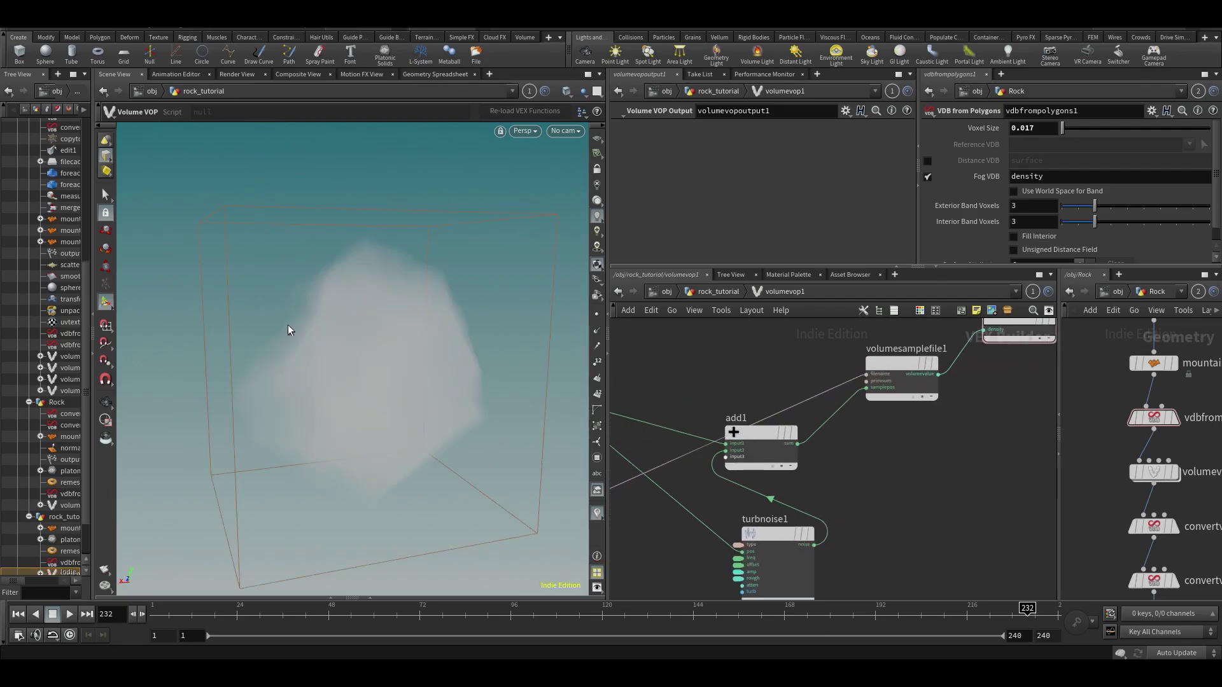
- Return to the rock_tutorial network and append a Convert VDB node after volumevop1
key("u")
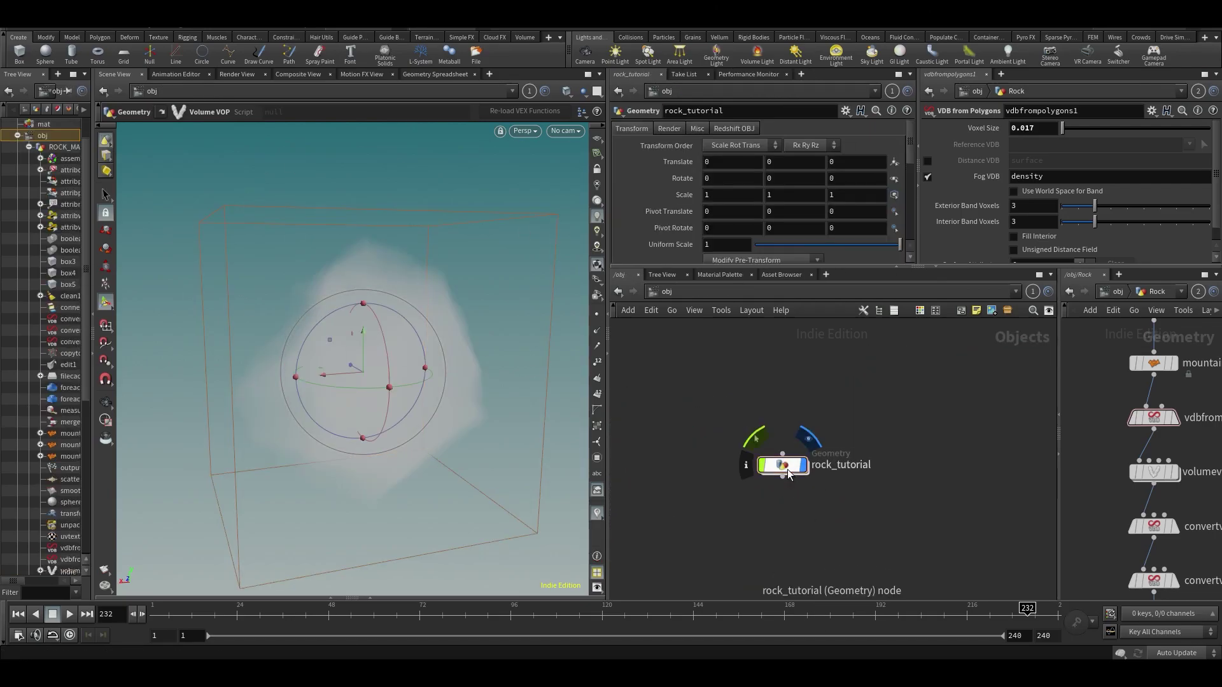
double_click(785, 468)
key("Tab")
type("conv")
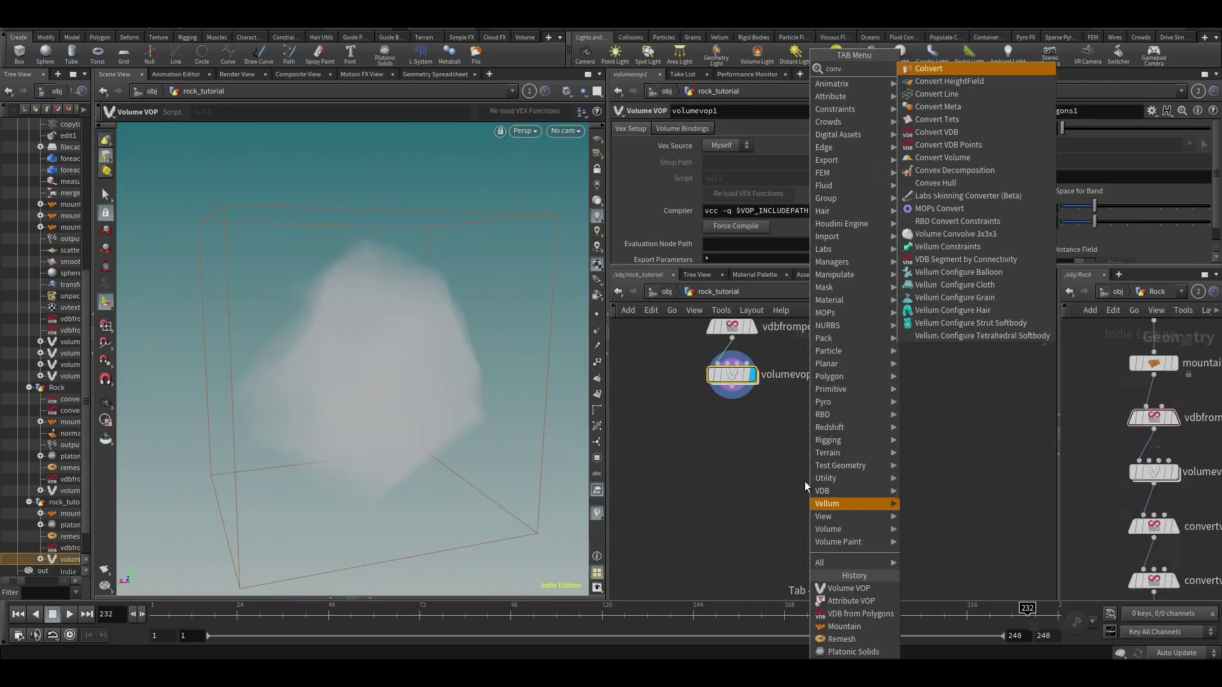
type("ertvdb")
key("shift+Return")
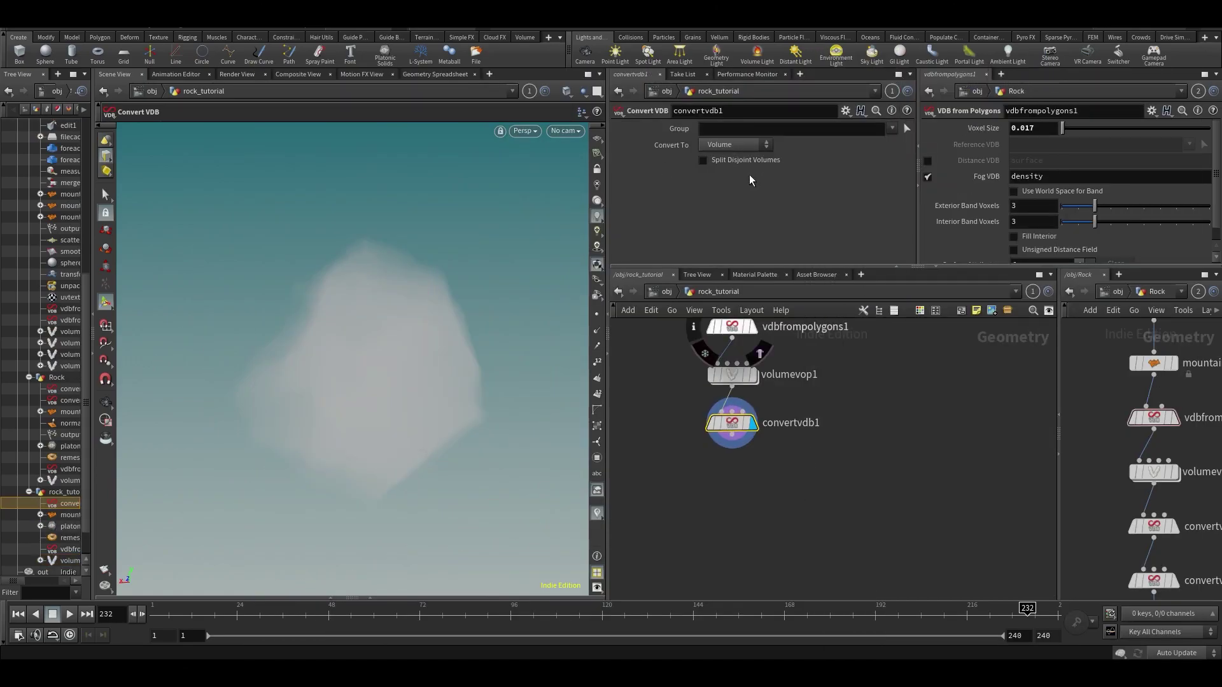
- Set convertvdb1 to convert to VDB with the VDB class Convert Fog to SDF, and inspect the rock
left_click(711, 170)
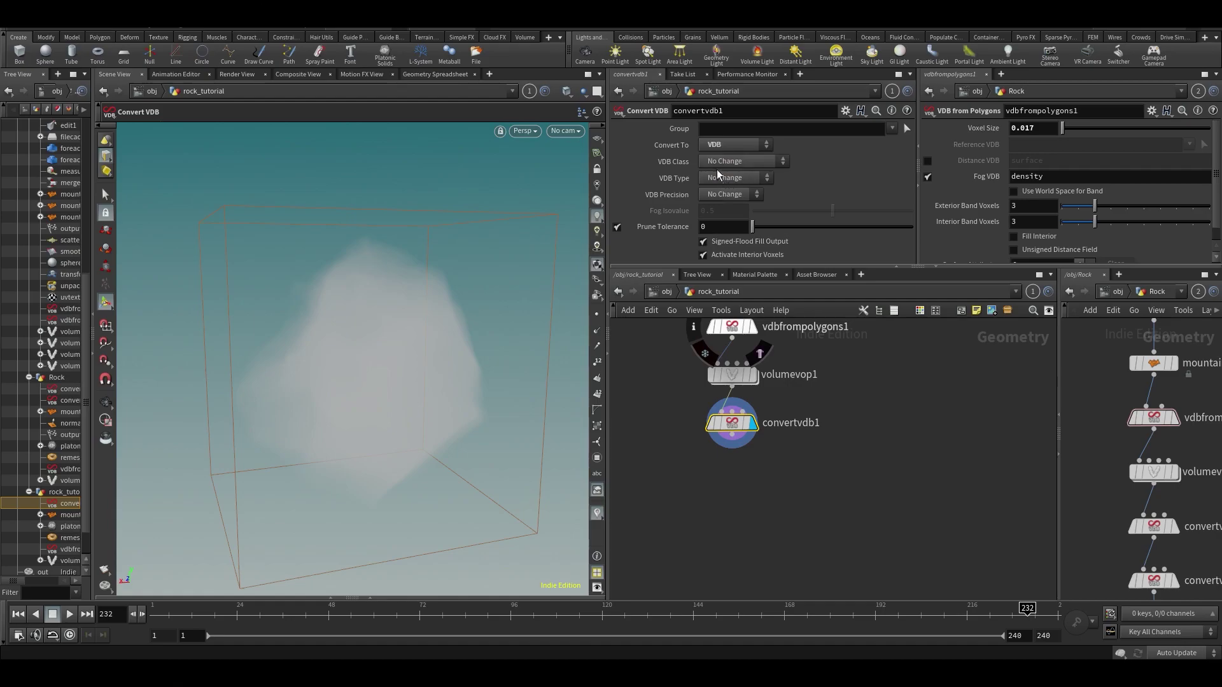
left_click(719, 178)
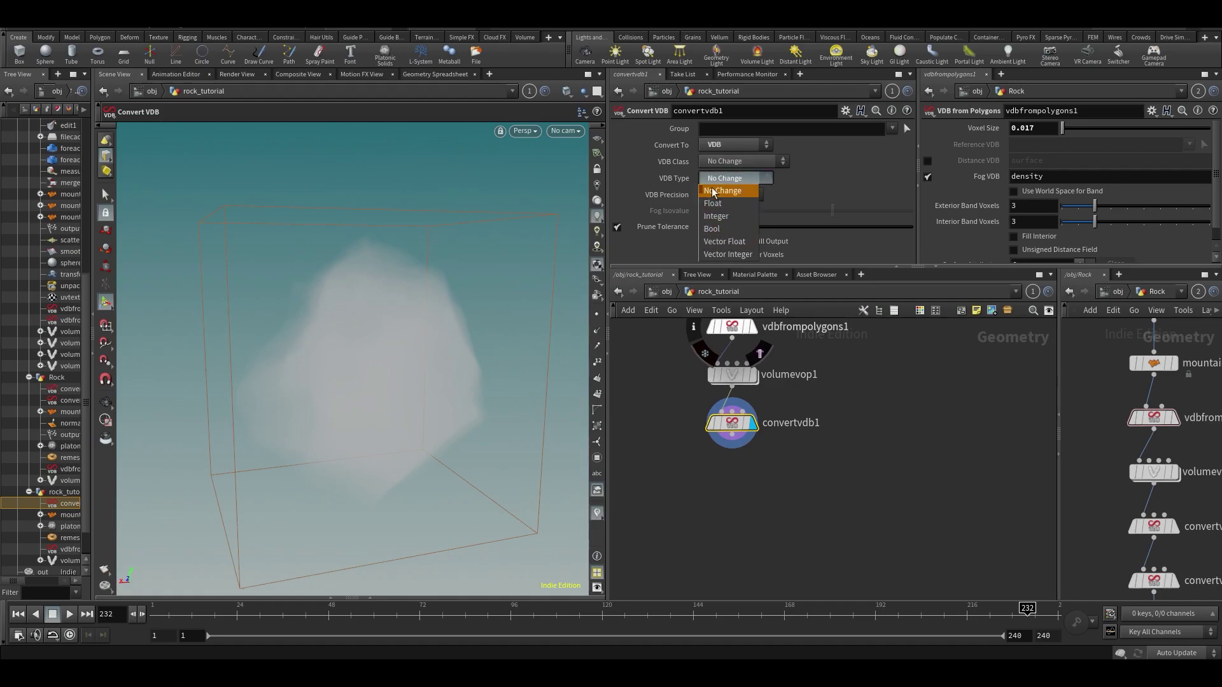
left_click(718, 179)
left_click(716, 161)
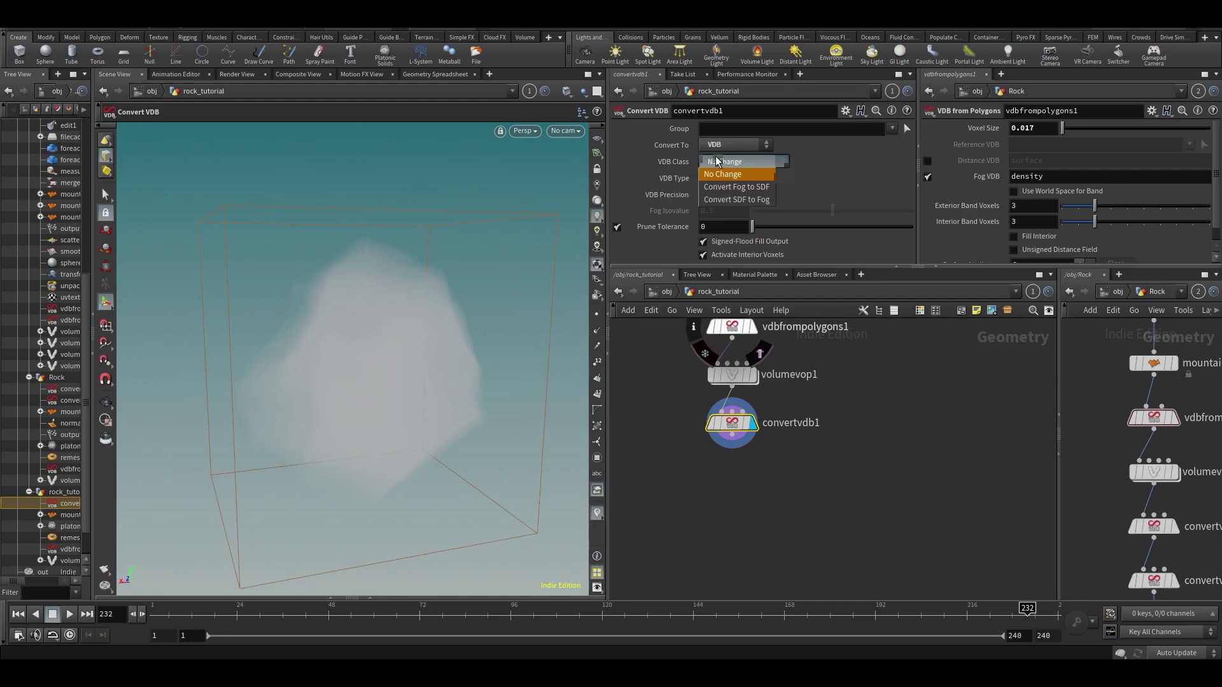
left_click(728, 192)
left_click_drag(414, 308, 439, 327, "alt")
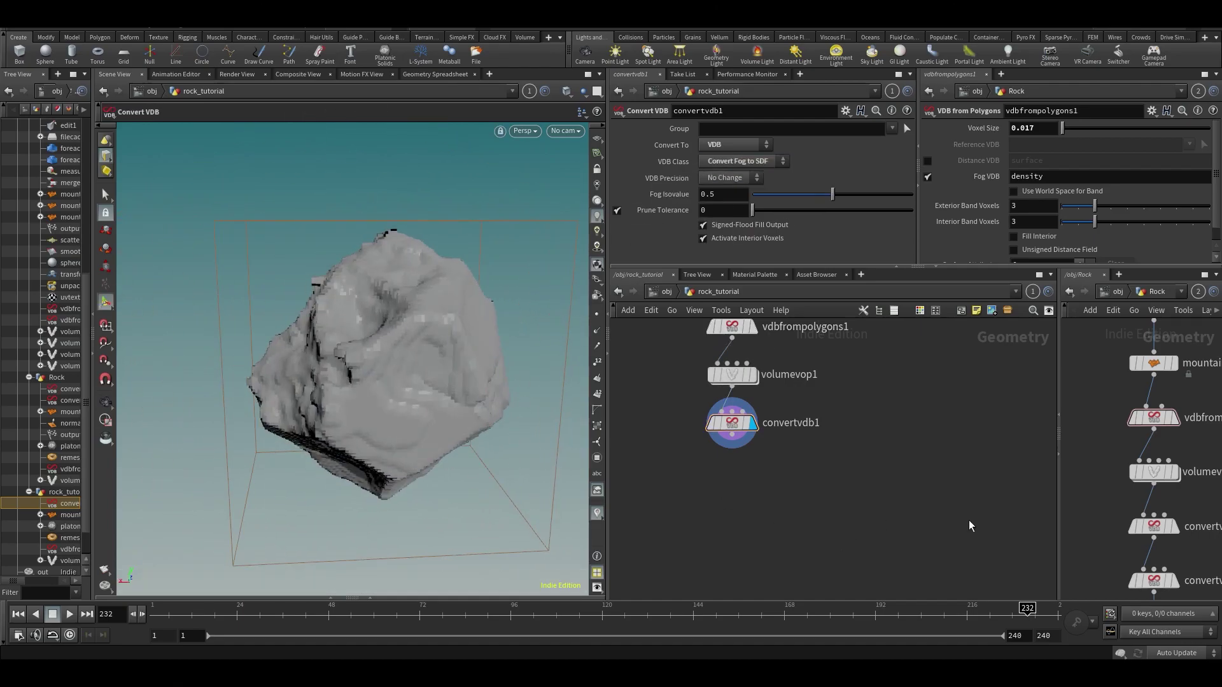
- Append a second Convert VDB after convertvdb1 and set it to convert to Polygons
middle_click_drag(1125, 511, 1095, 472)
key("Tab")
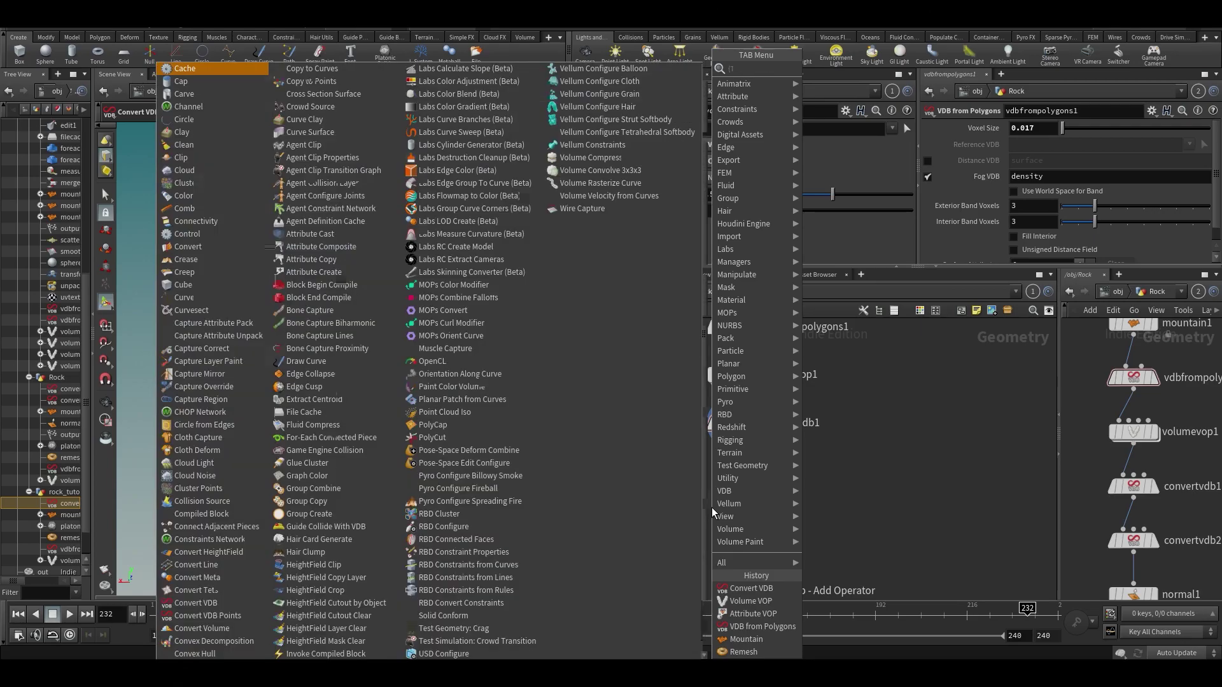
type("conver v")
key("Return")
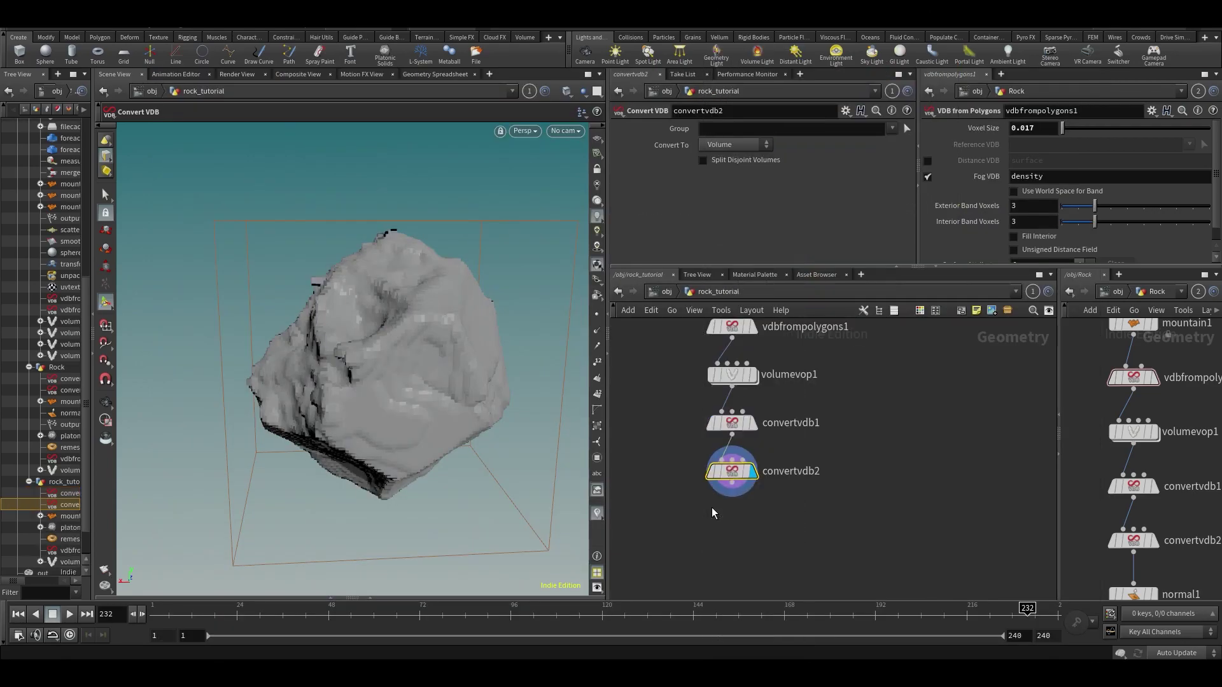
left_click(721, 146)
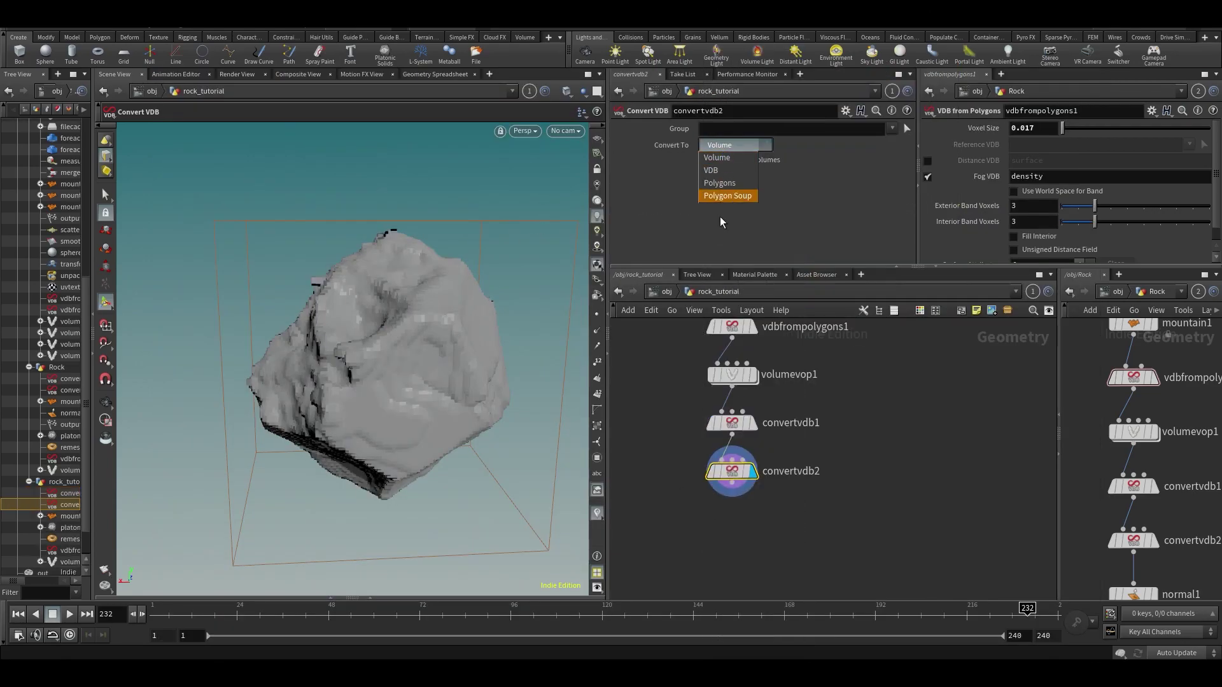
left_click(732, 185)
left_click_drag(509, 278, 458, 267, "alt")
- Save the scene and move both Convert VDB nodes lower to leave room below volumevop1
key("Return")
left_click_drag(731, 486, 726, 505)
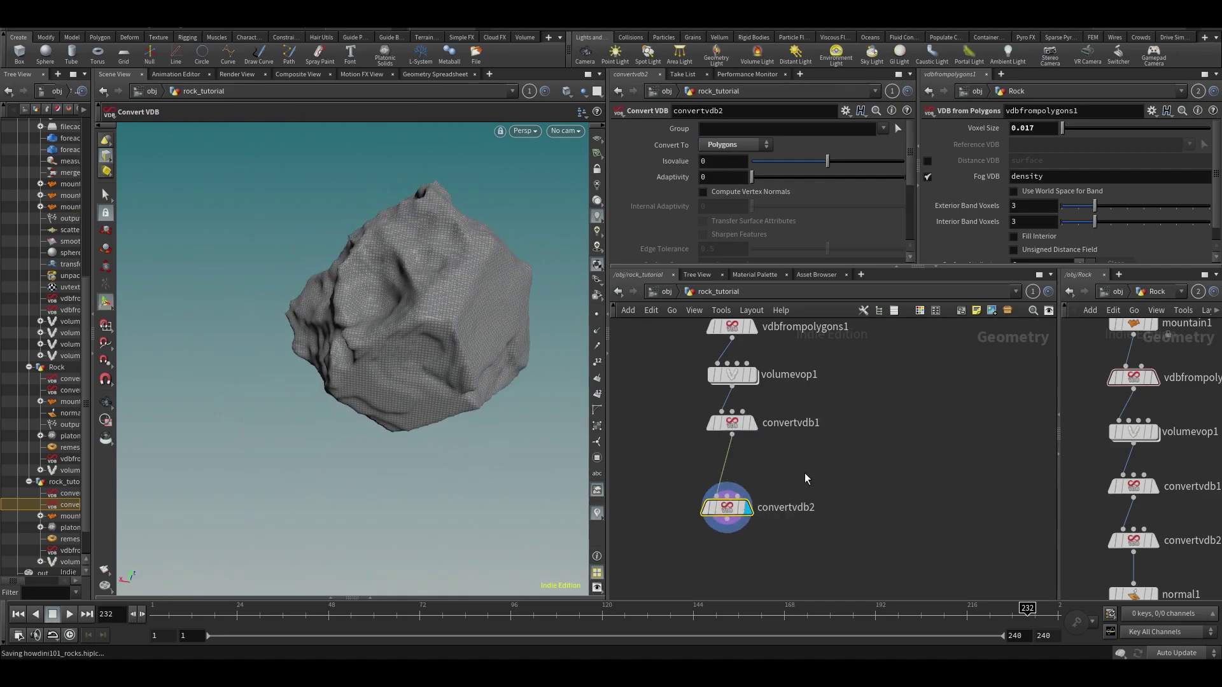
left_click_drag(732, 422, 727, 464)
- Add a second Volume VOP on the wire between volumevop1 and convertvdb1
left_click(733, 374)
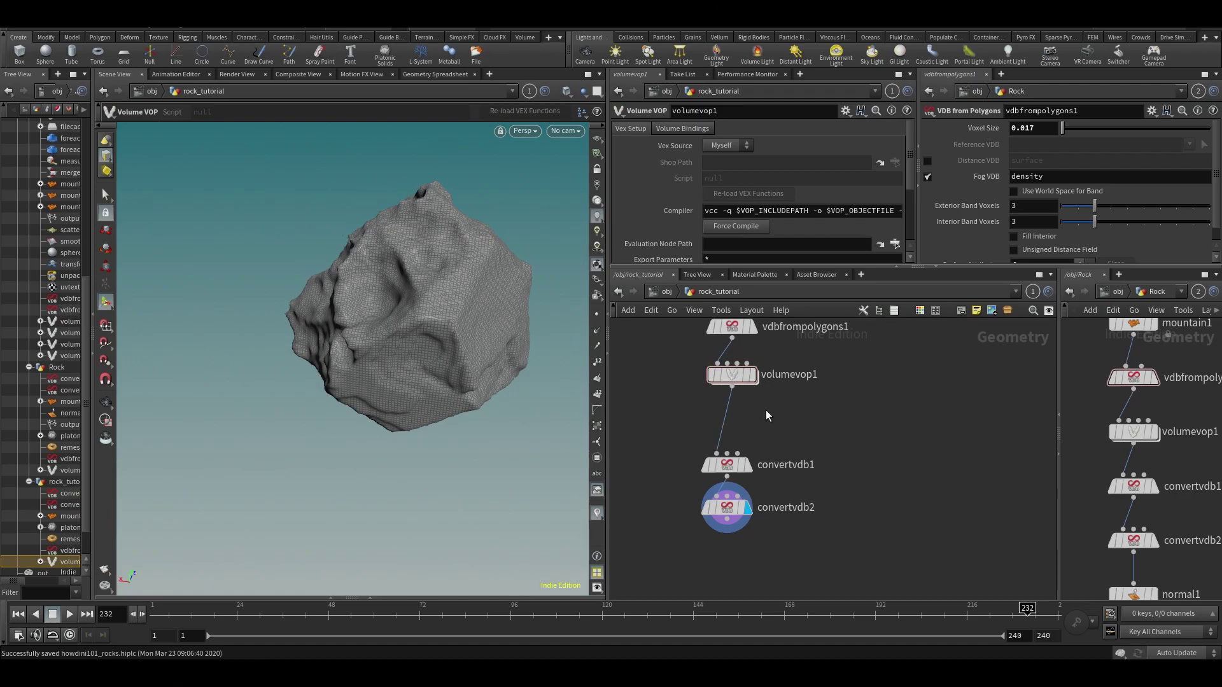
key("Tab")
type("vvop")
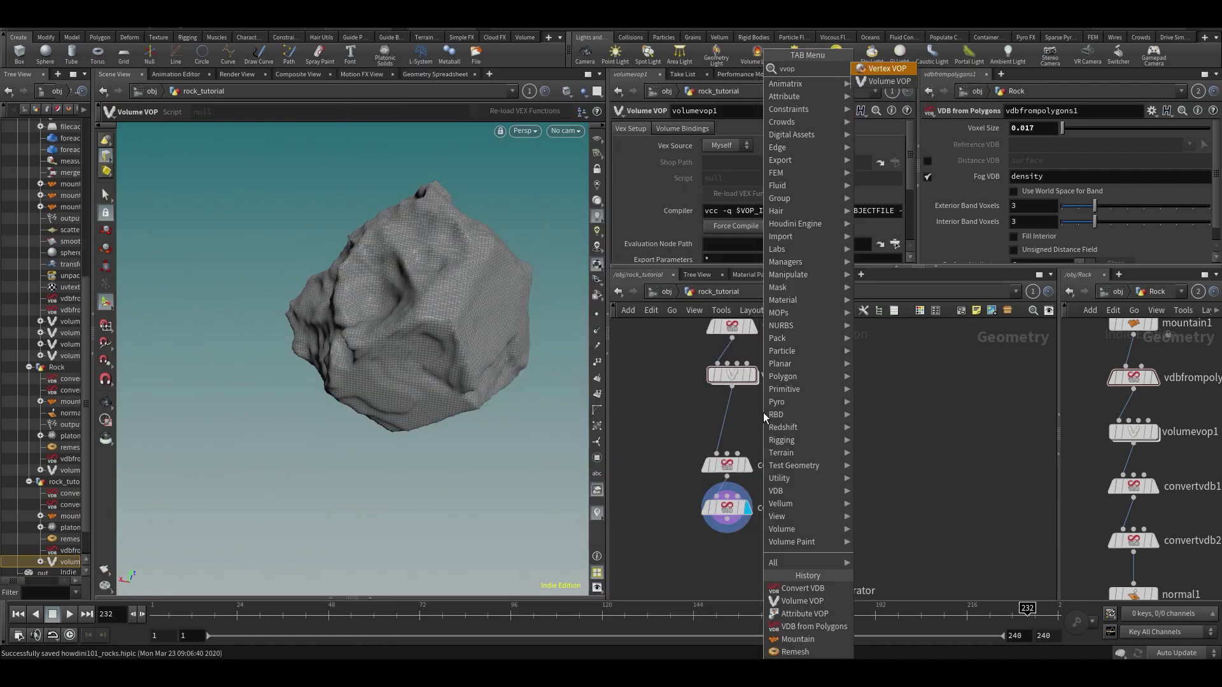
key("Return")
left_click(726, 421)
mouse_move(731, 425)
left_mouse_down()
mouse_move(718, 423)
mouse_move(732, 438)
left_mouse_up()
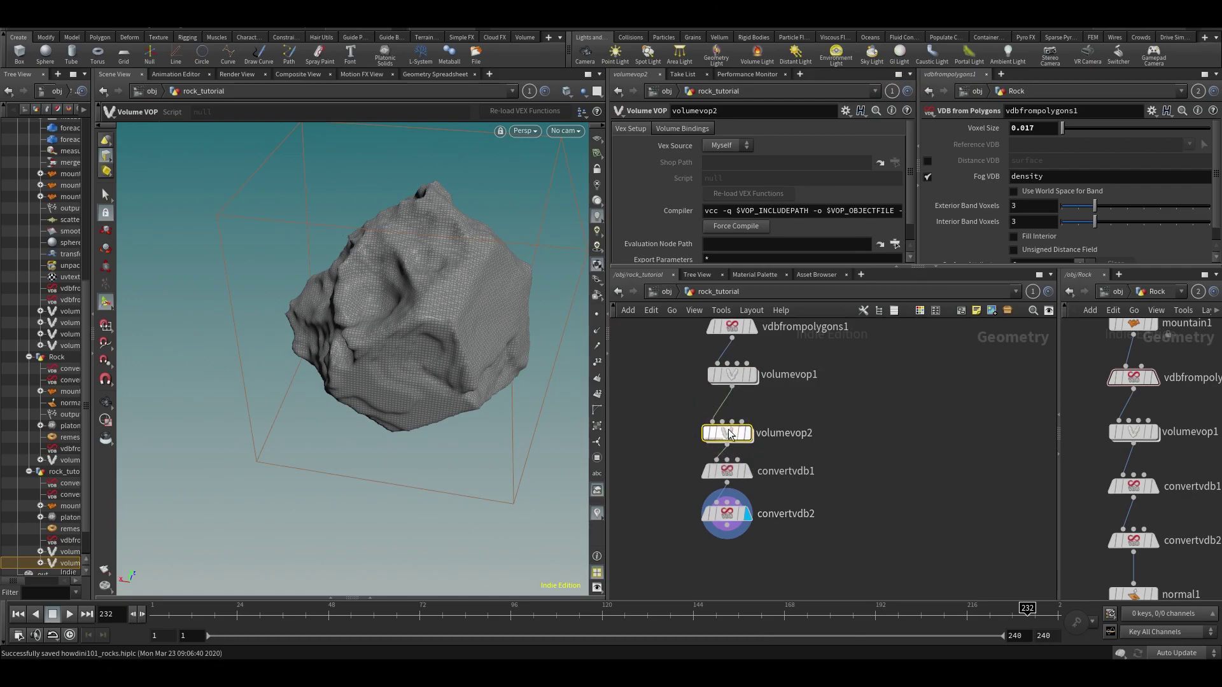
- Inside volumevop2, move the output node away from the globals and add a Turbulent Noise node below the wire
double_click(730, 434)
left_click_drag(827, 350, 930, 385)
key("Tab")
type("tur")
key("Return")
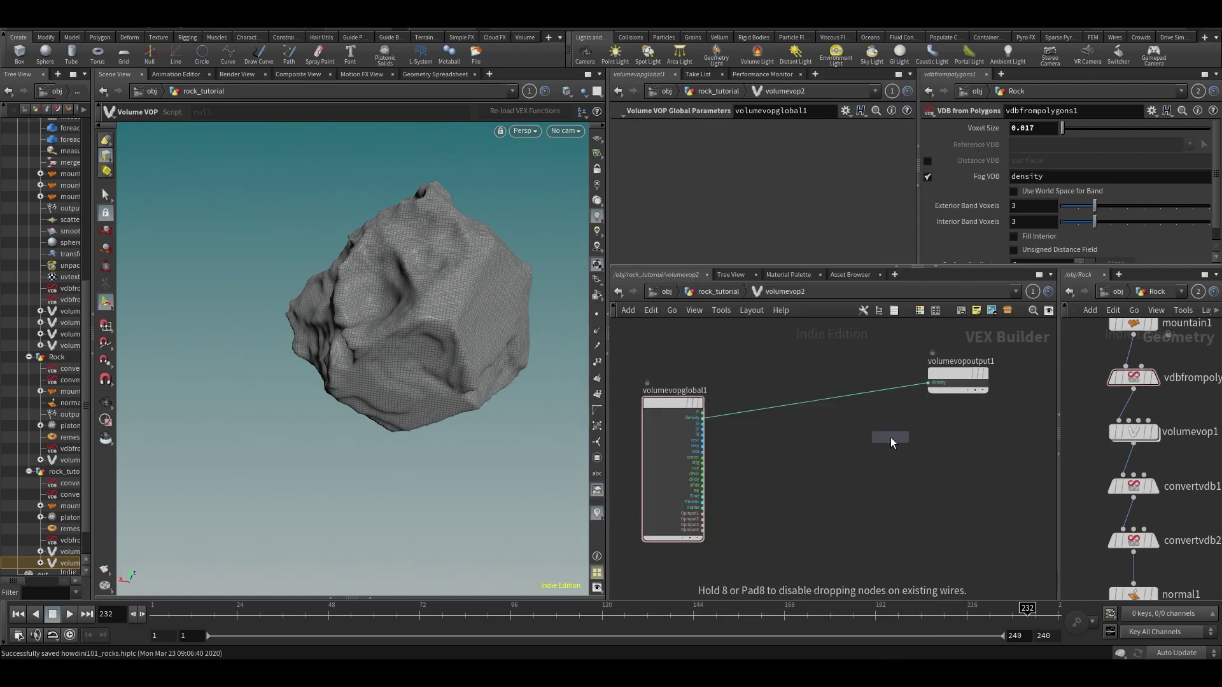
scroll(891, 437, "up", 3)
left_click(812, 441)
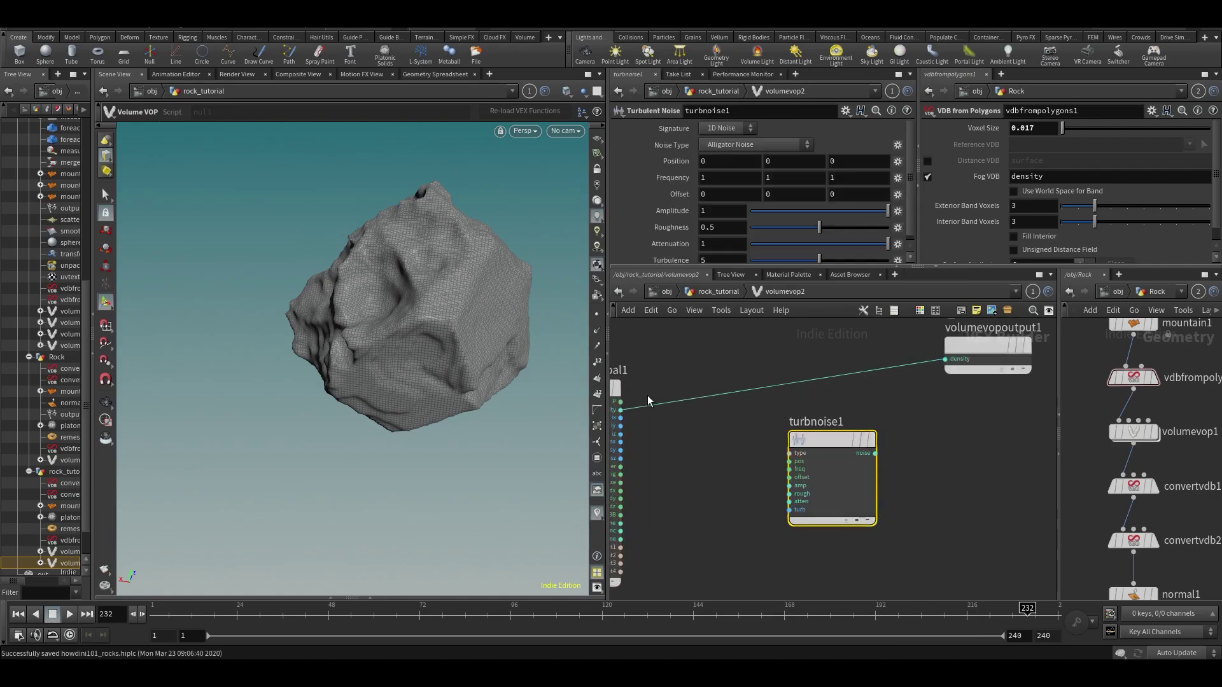
- Wire the globals' P into the new turbnoise1's pos input and move the noise node lower
left_click(622, 403)
left_click(790, 461)
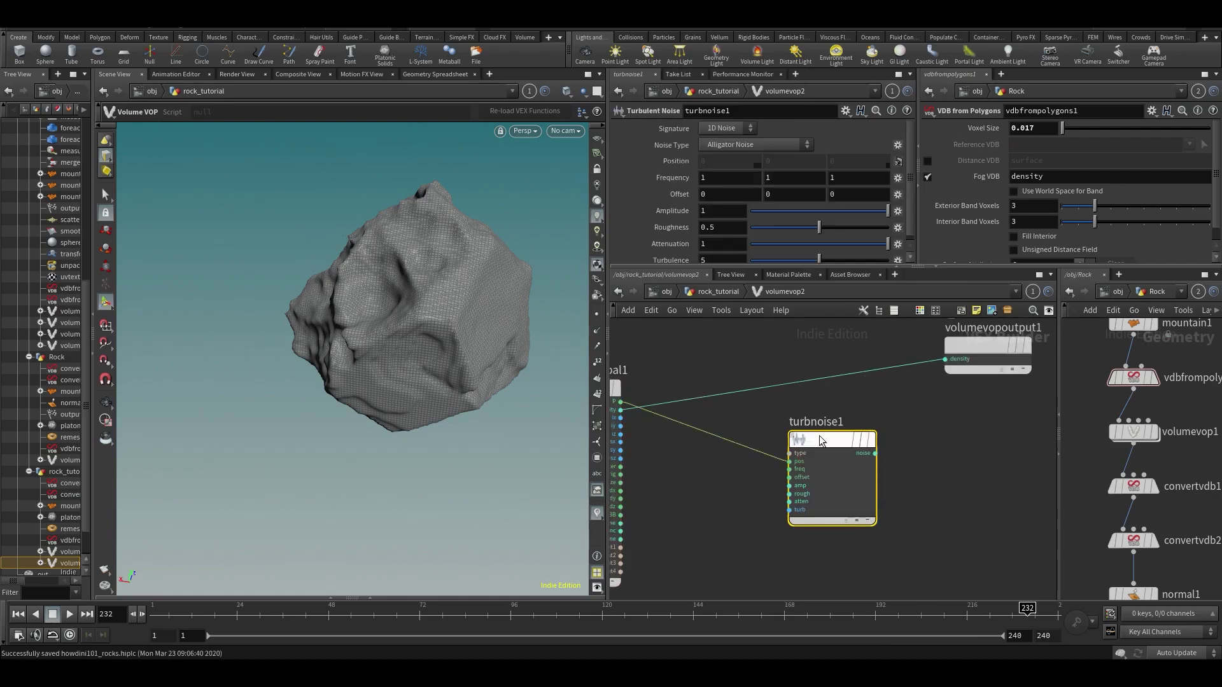
left_click_drag(821, 440, 769, 520)
- Insert a Multiply node on the density wire and feed turbnoise1's noise output into its second input
key("Tab")
type("mul")
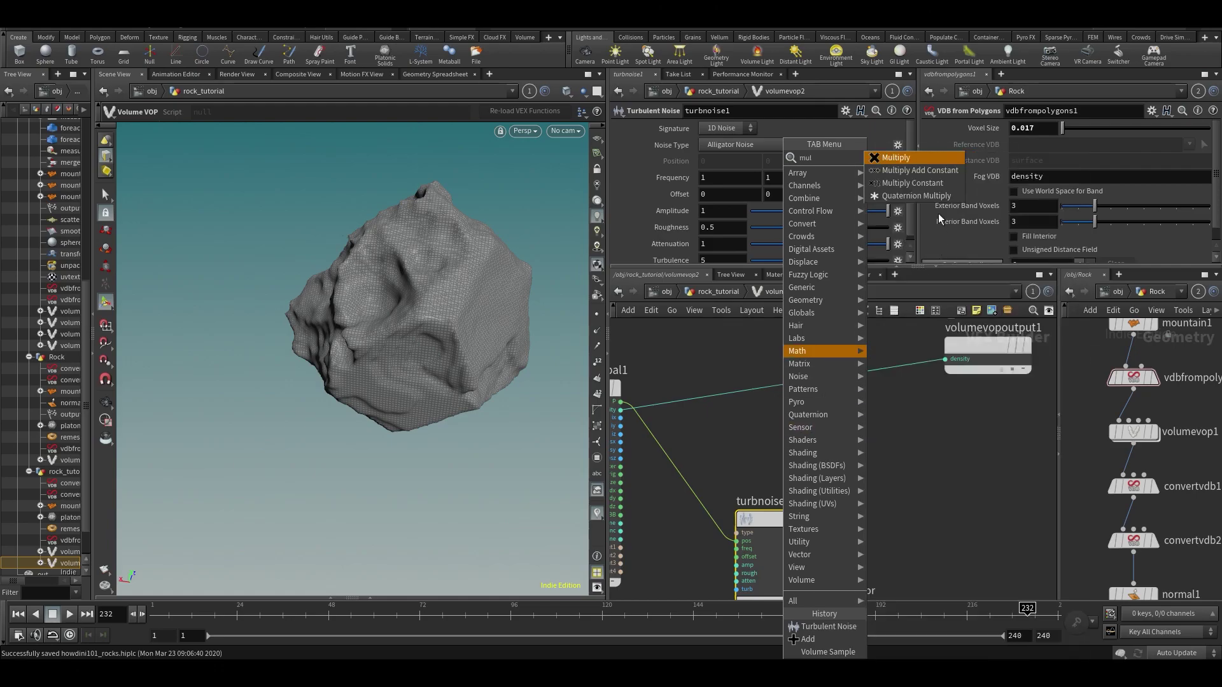
left_click(918, 157)
left_click(830, 389)
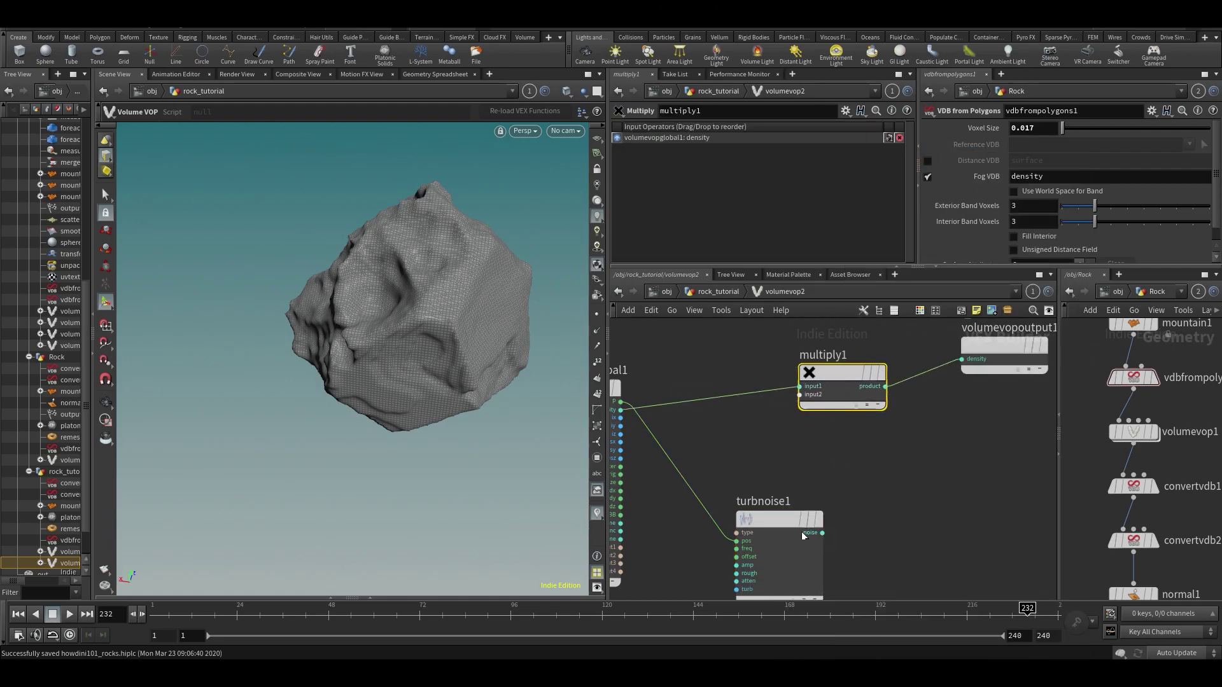
left_click(823, 534)
left_click(800, 395)
middle_click_drag(764, 496, 828, 408)
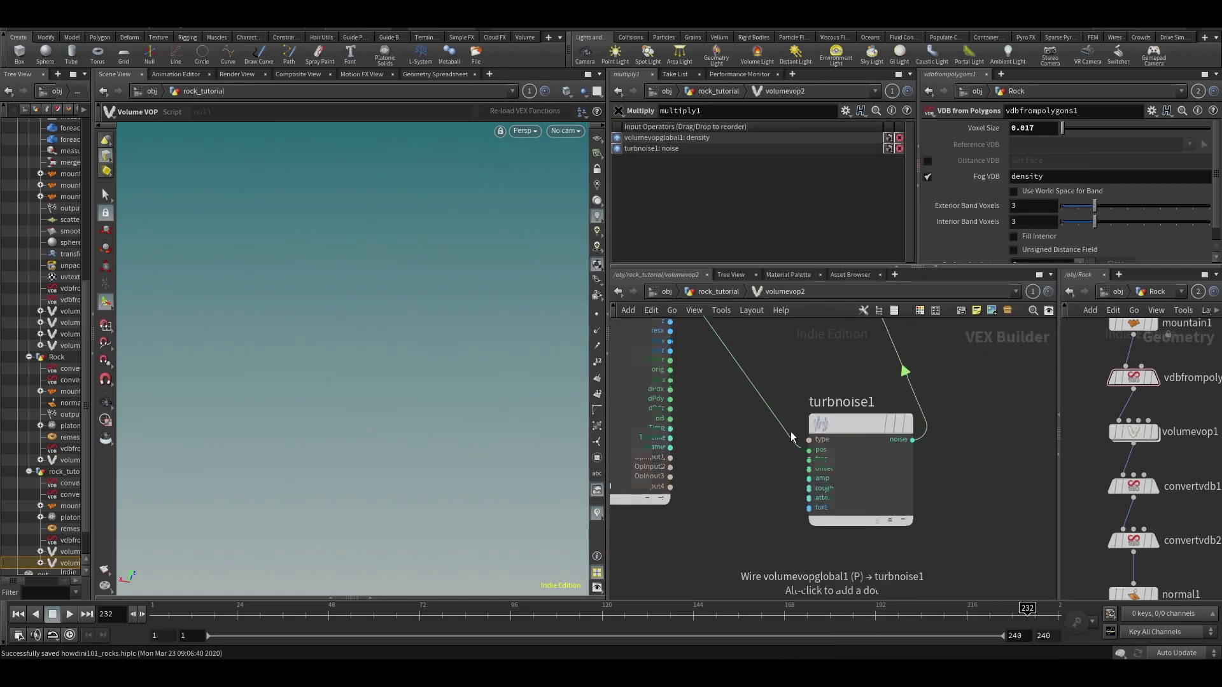
- Promote turbnoise1's type, frequency, offset, amplitude and roughness inputs to parameters on the Volume VOP
right_click(813, 446)
left_click(848, 428)
right_click(809, 450)
left_click(848, 429)
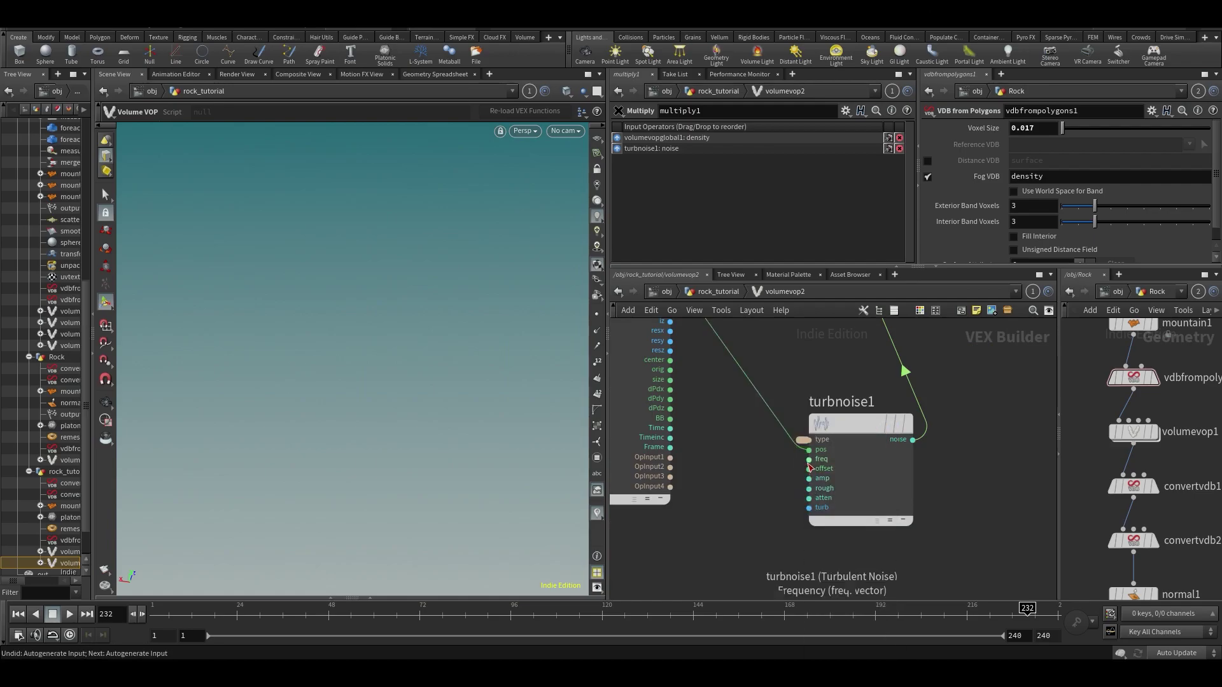
right_click(809, 467)
left_click(850, 428)
right_click(809, 478)
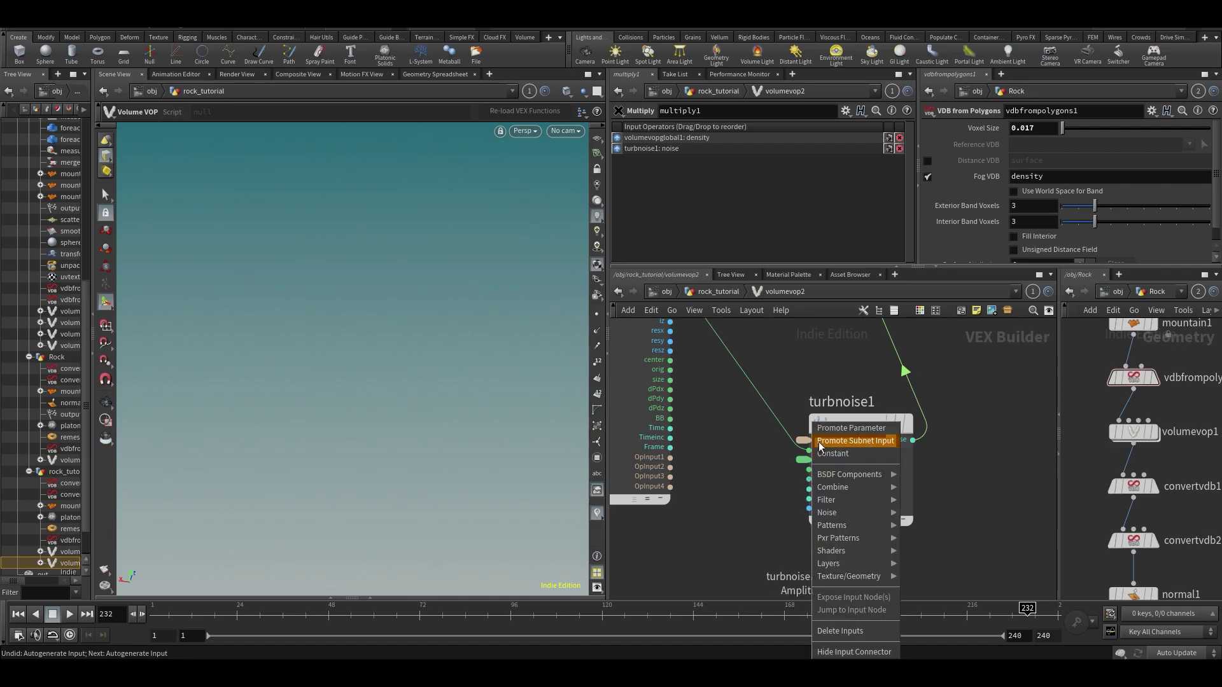
left_click(834, 428)
right_click(809, 468)
left_click(849, 427)
right_click(809, 478)
left_click(824, 433)
right_click(809, 488)
left_click(824, 433)
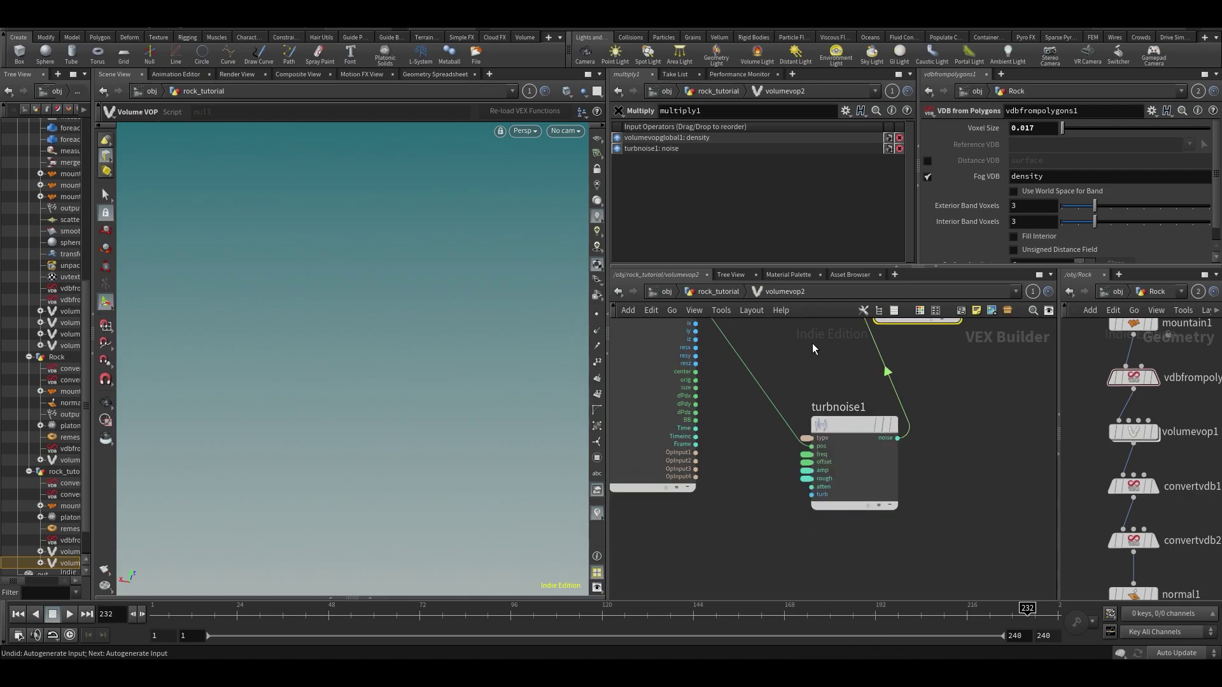
- Return to the rock_tutorial network, cut volumevop2 and paste it back between volumevop1 and convertvdb1
key("u")
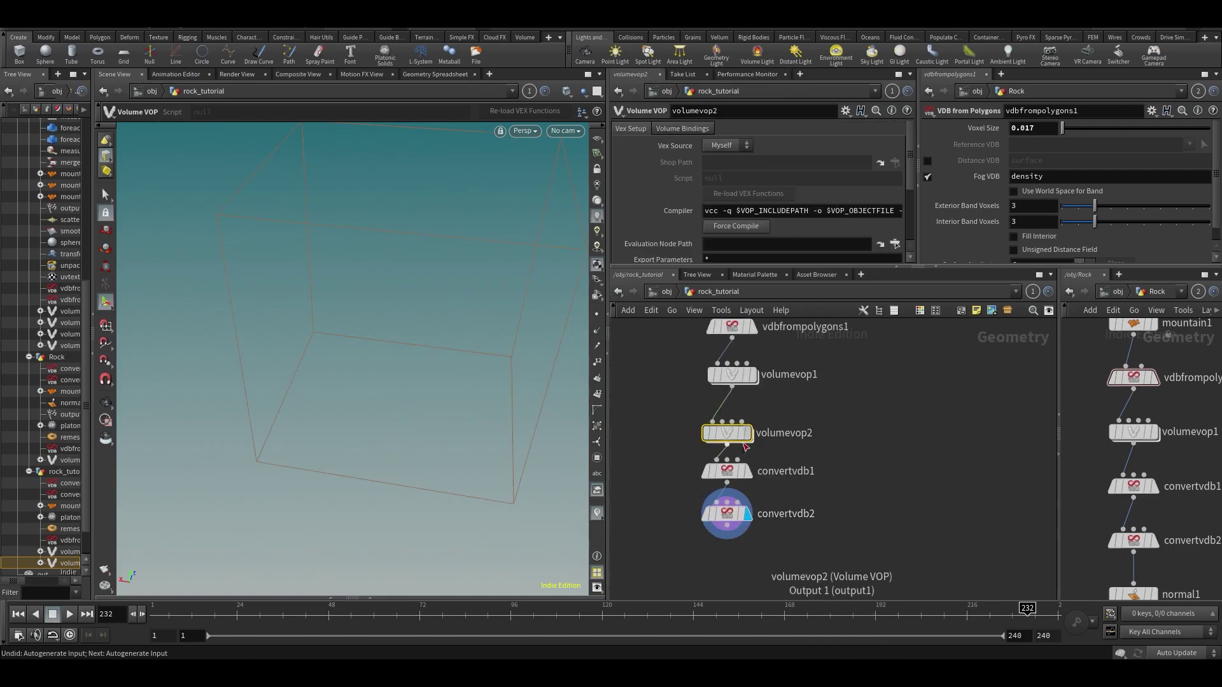
key("ctrl+x")
left_click_drag(732, 375, 717, 494)
key("ctrl+v")
scroll(752, 482, "down", 2)
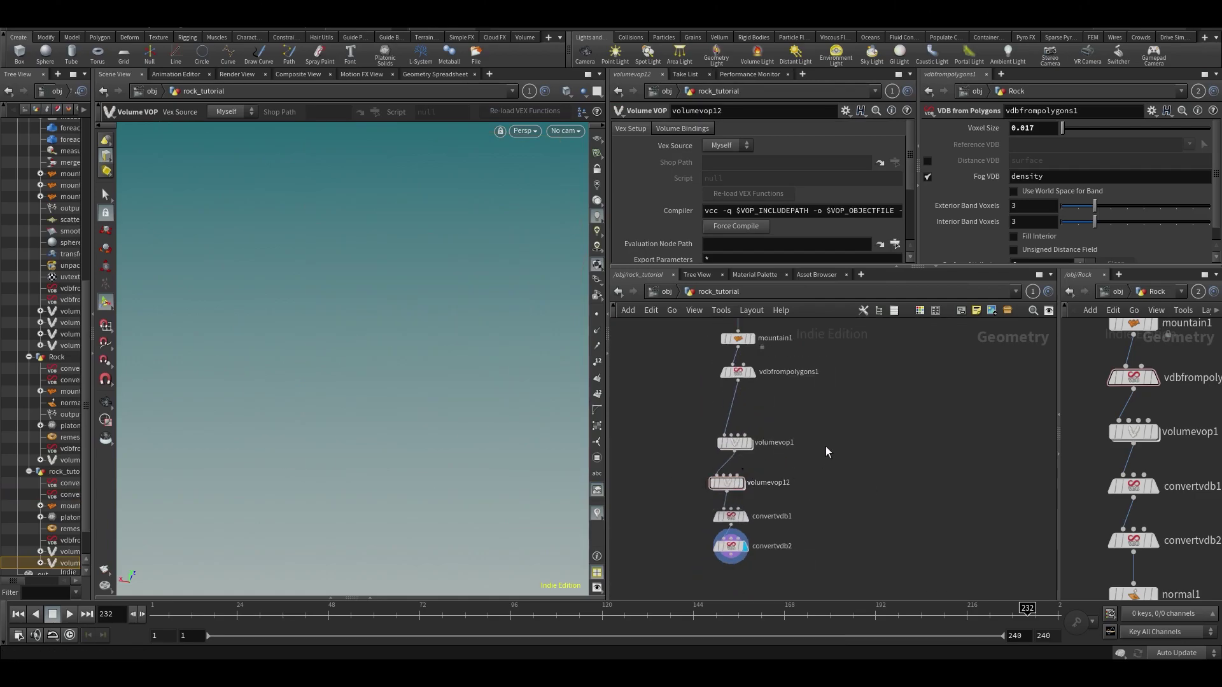
- Set volumevop12's promoted noise values to frequency 34.8, amplitude 0.261 and roughness 0.244
scroll(786, 249, "down", 3)
middle_click_drag(676, 210, 864, 224)
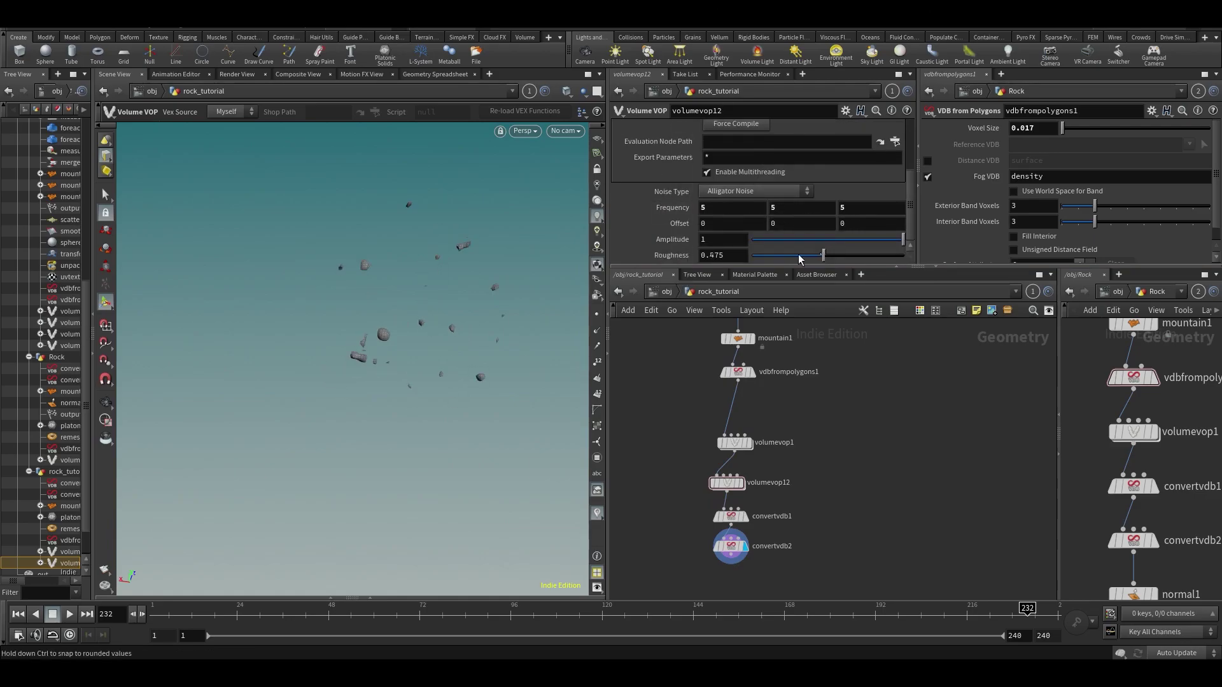
left_click_drag(855, 254, 867, 254)
middle_click_drag(670, 205, 964, 220)
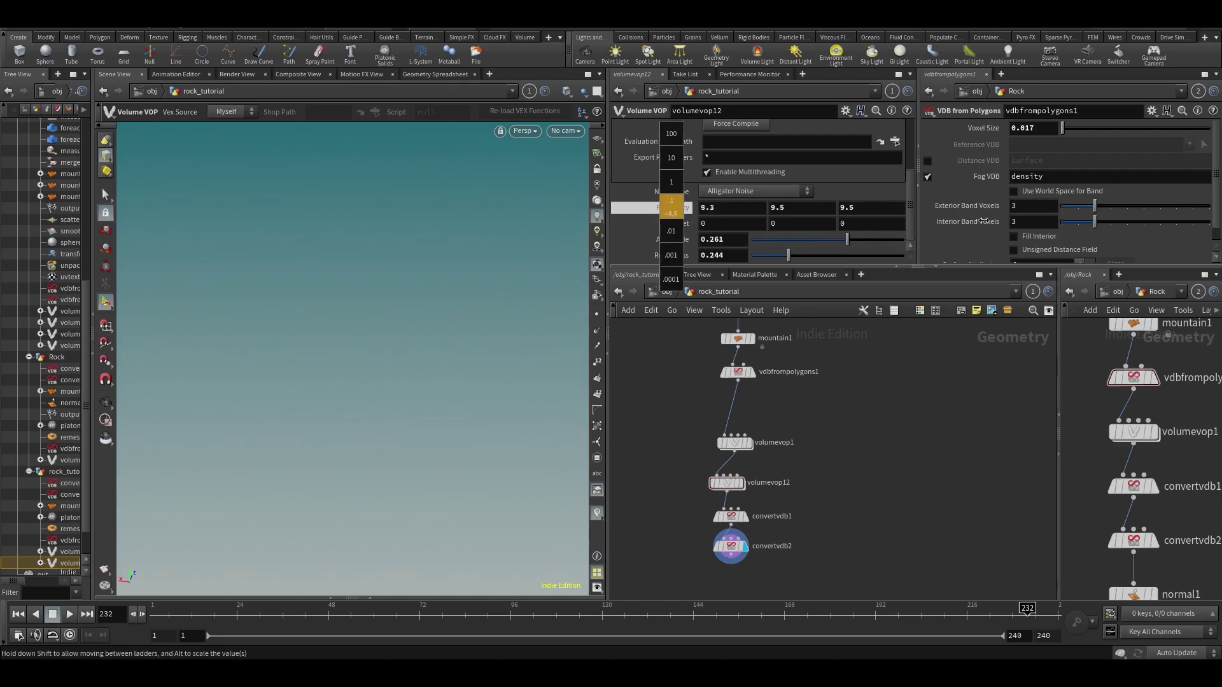
middle_click_drag(1082, 318, 1044, 333)
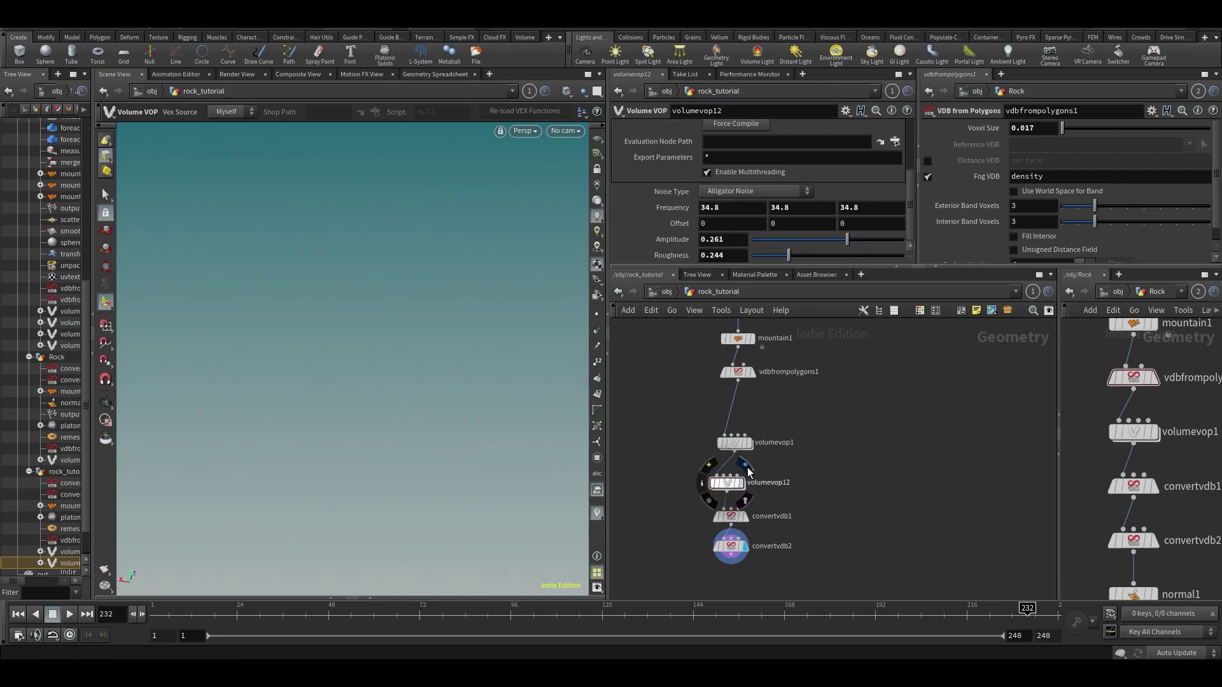
- Compare the fog volumes of volumevop1 and volumevop12 by displaying each node in the viewport
left_click(747, 469)
left_click(754, 424)
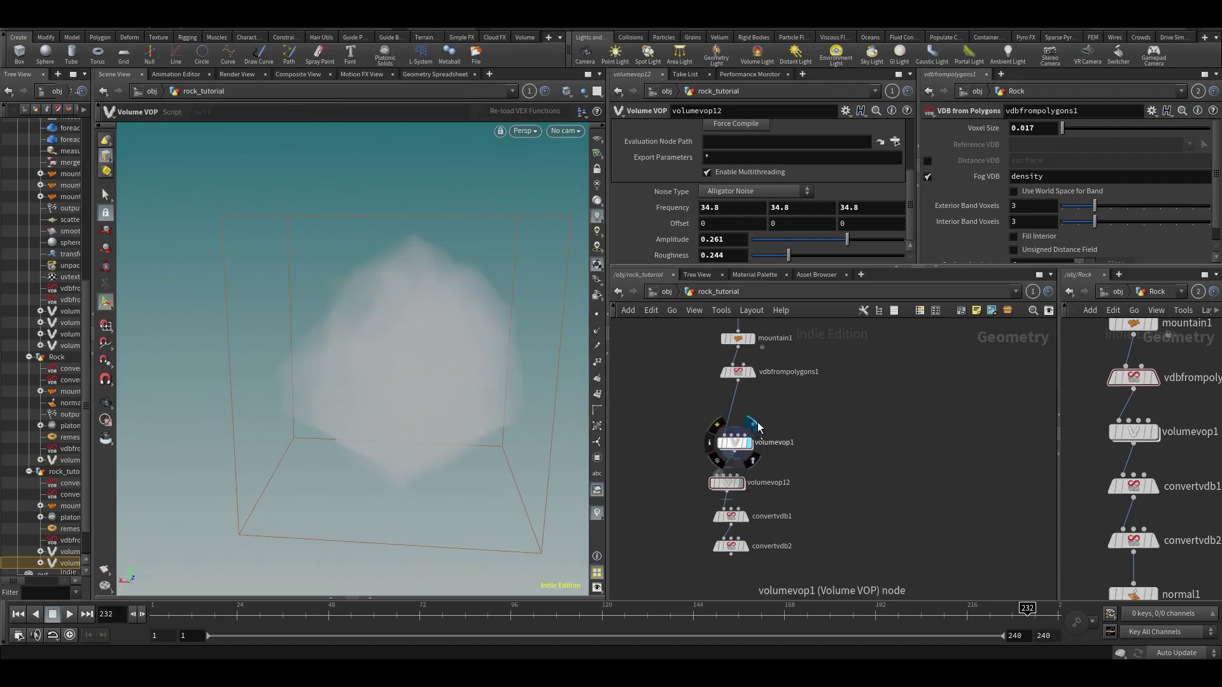
left_click(739, 482)
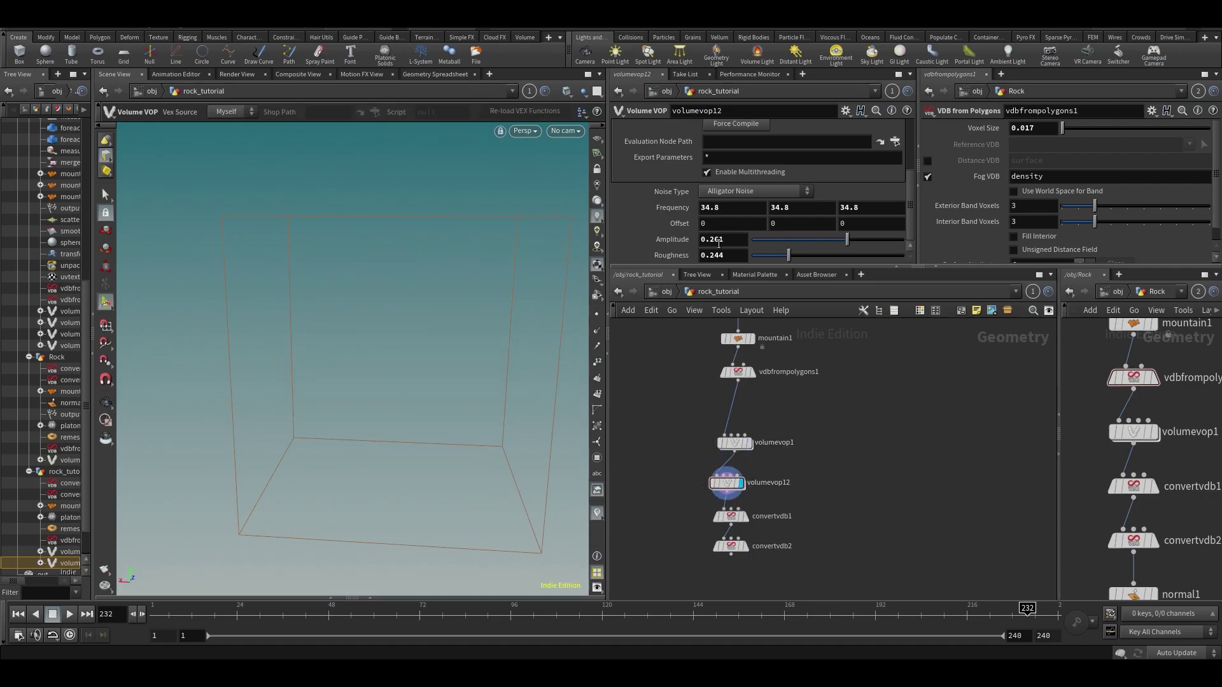
- Set volumevop12's noise frequency to 28.1 and its noise type to Simplex Noise
middle_click_drag(662, 205, 684, 243)
left_click(728, 192)
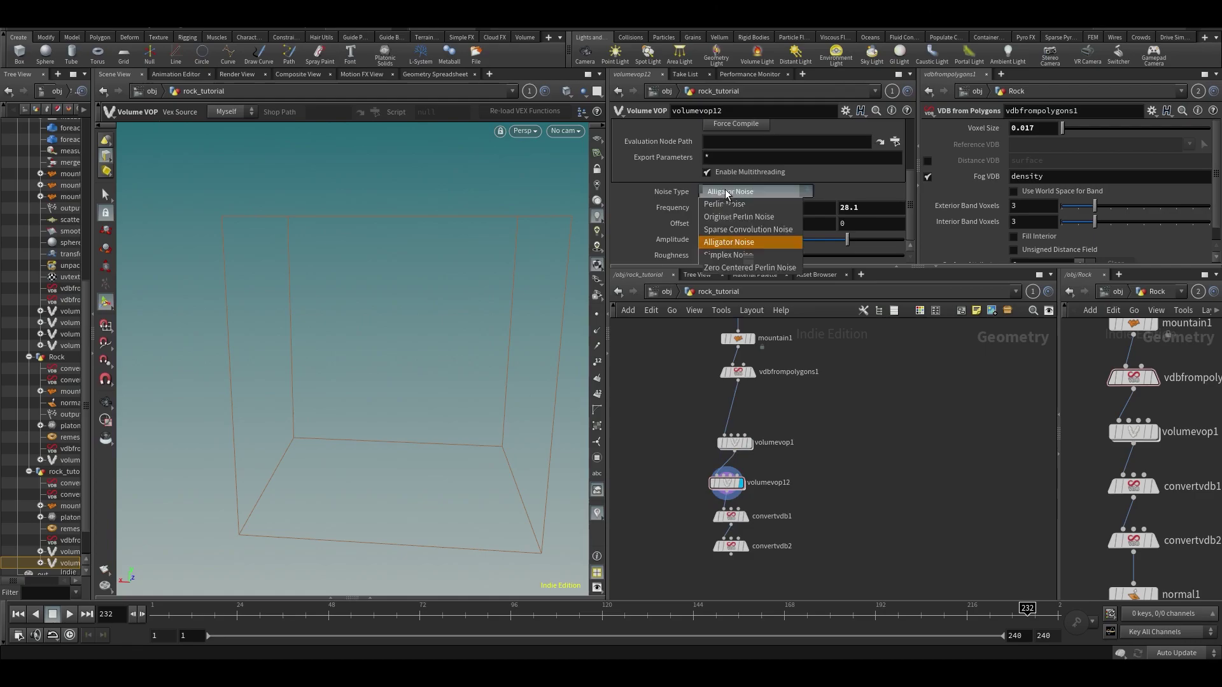
left_click(717, 255)
left_click_drag(560, 281, 499, 305, "alt")
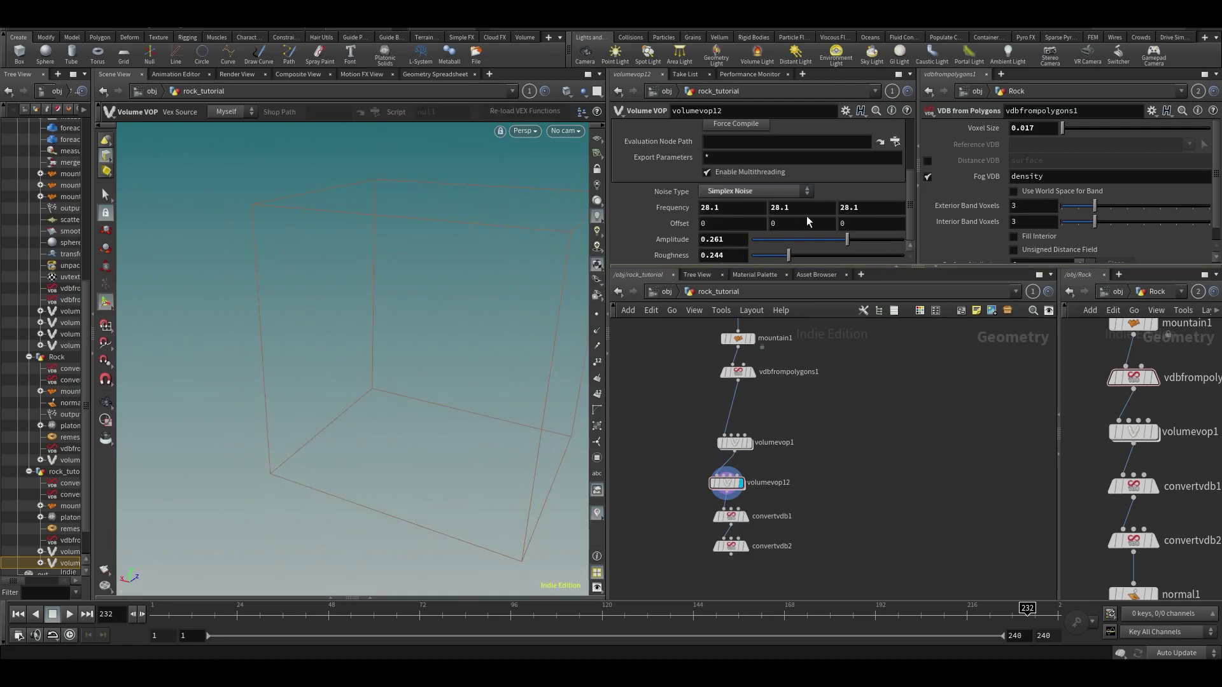
- Set volumevop12's noise frequency to 1 on all axes and its amplitude to 0
left_click_drag(865, 246, 865, 247)
key("Tab")
type("1")
key("Return")
left_click_drag(421, 341, 445, 311, "alt")
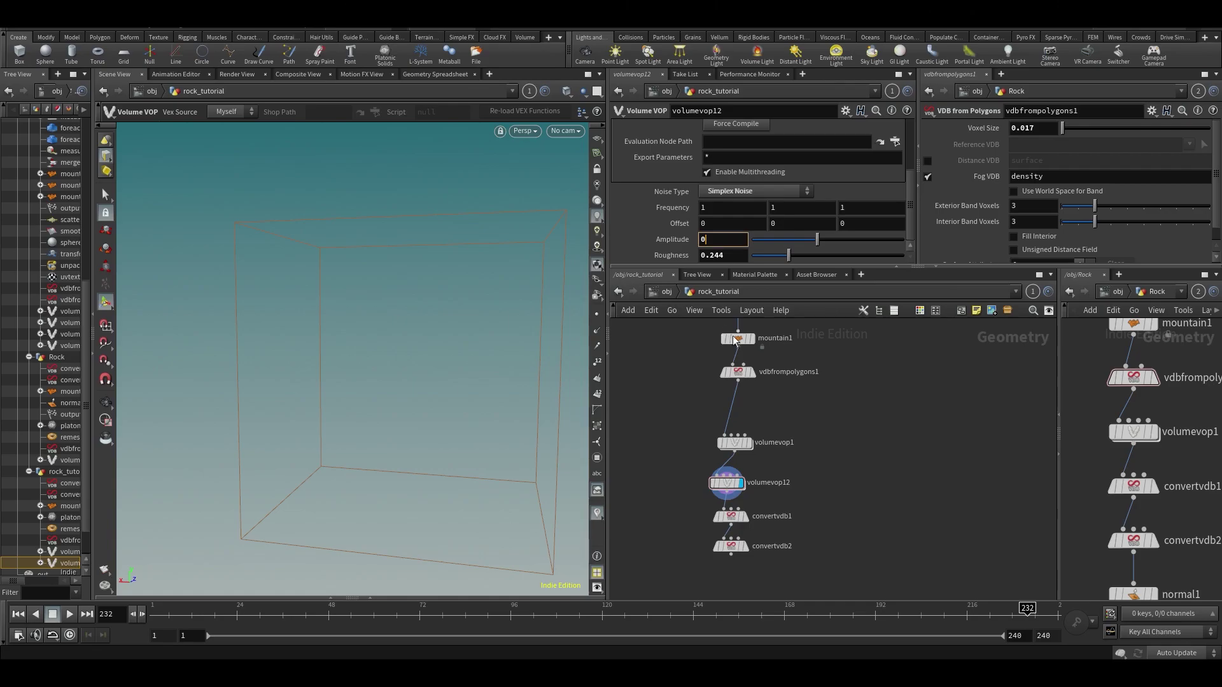
- Open volumevop12 and check how turbnoise1, multiply1 and the density output are wired together
double_click(726, 482)
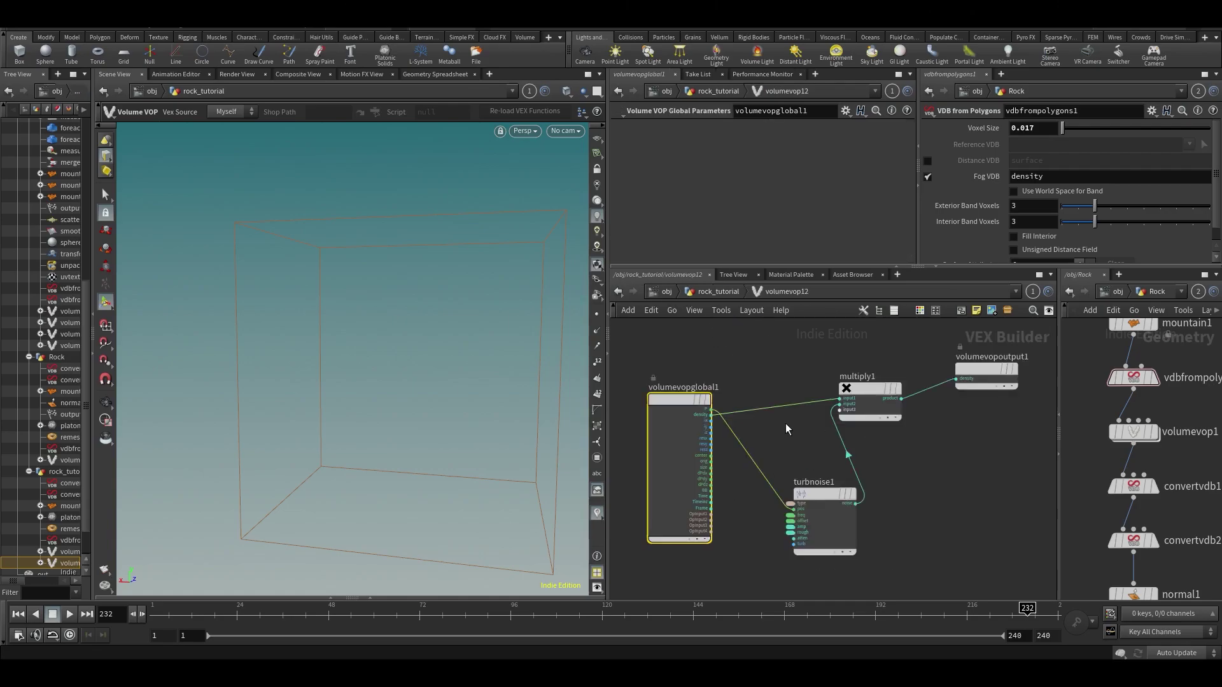
scroll(760, 422, "up", 3)
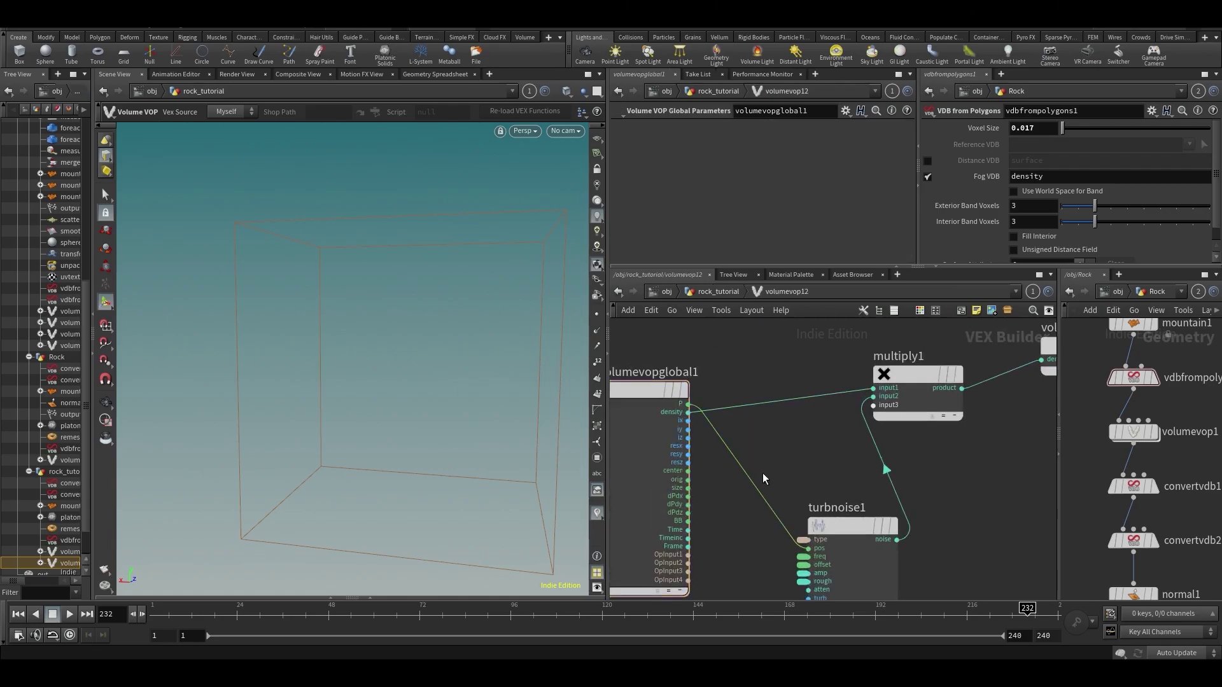
left_click(821, 496)
middle_click_drag(830, 418, 728, 461)
left_click_drag(810, 386, 815, 366)
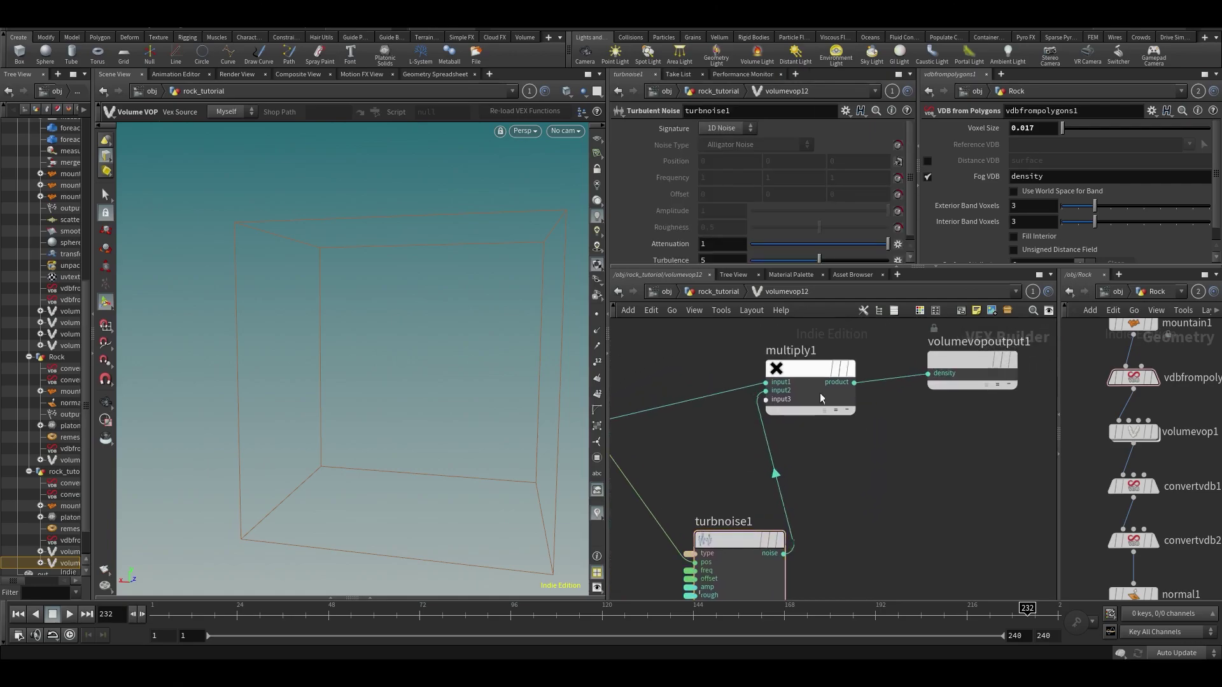
key("u")
key("i")
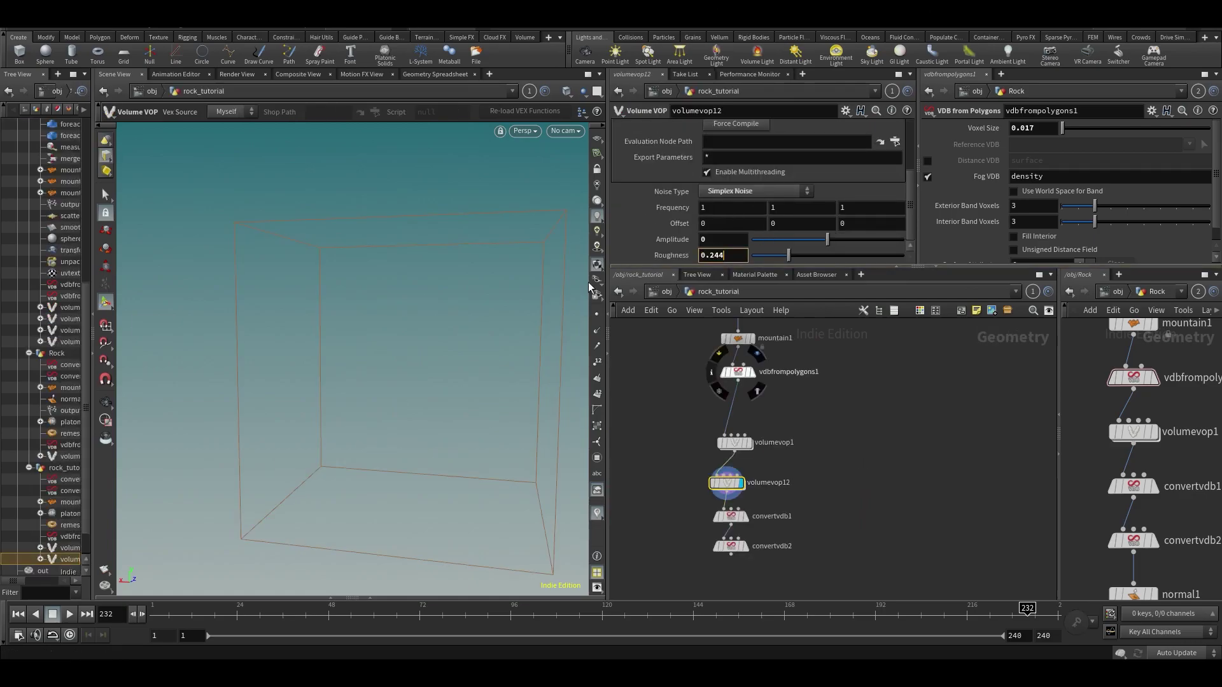
- Set volumevop12's noise amplitude to 1, its type to Original Perlin Noise and its frequency to 3.1
left_click(708, 240)
type("1")
left_click_drag(435, 377, 541, 374, "alt")
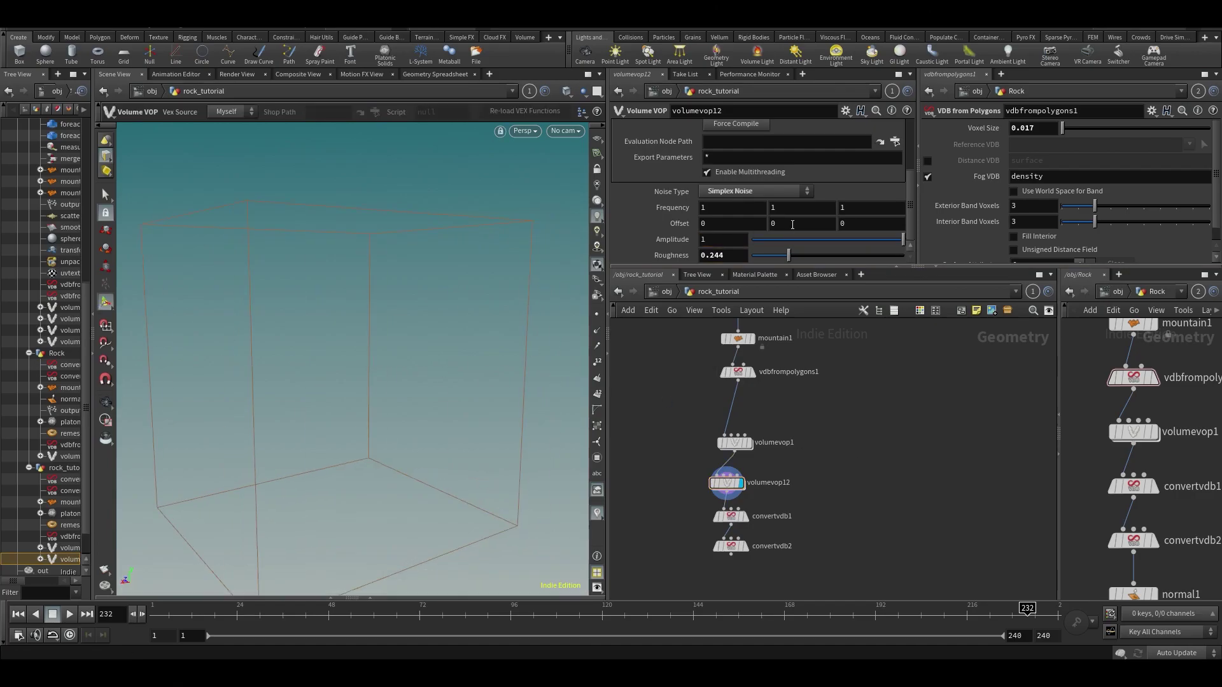
left_click(753, 192)
left_click(745, 217)
left_click_drag(413, 337, 510, 325, "alt")
middle_click_drag(672, 208, 805, 207)
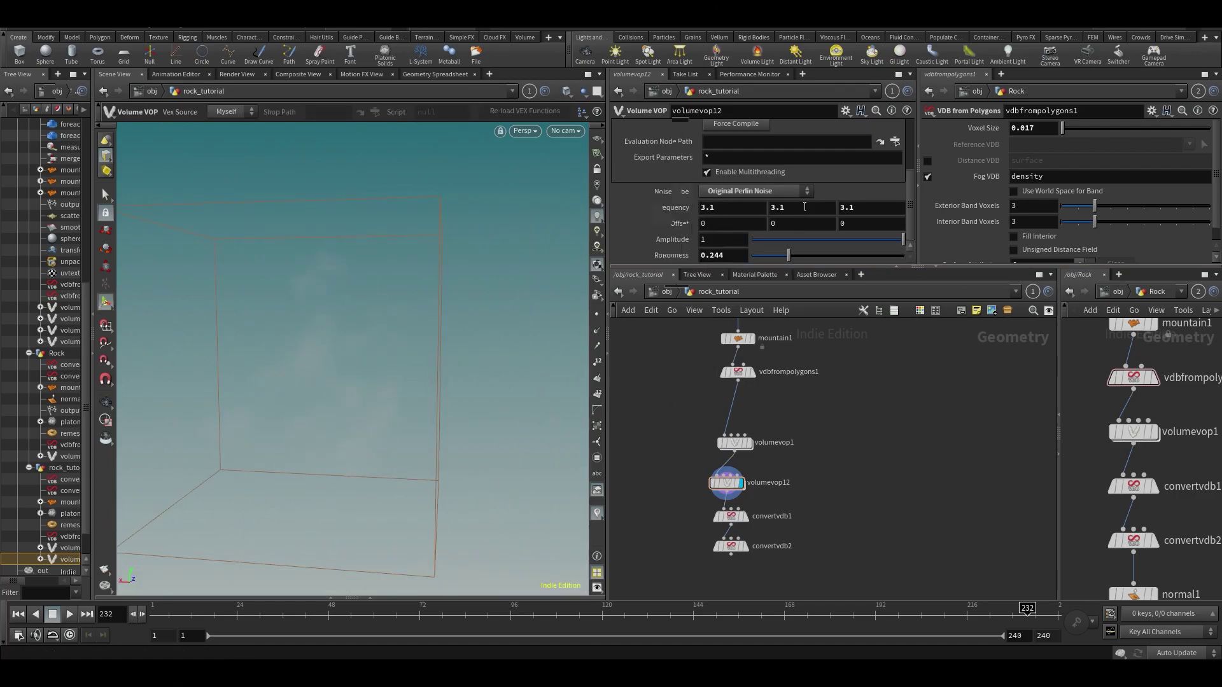
- Switch the viewport background to the Dark color scheme
key("d")
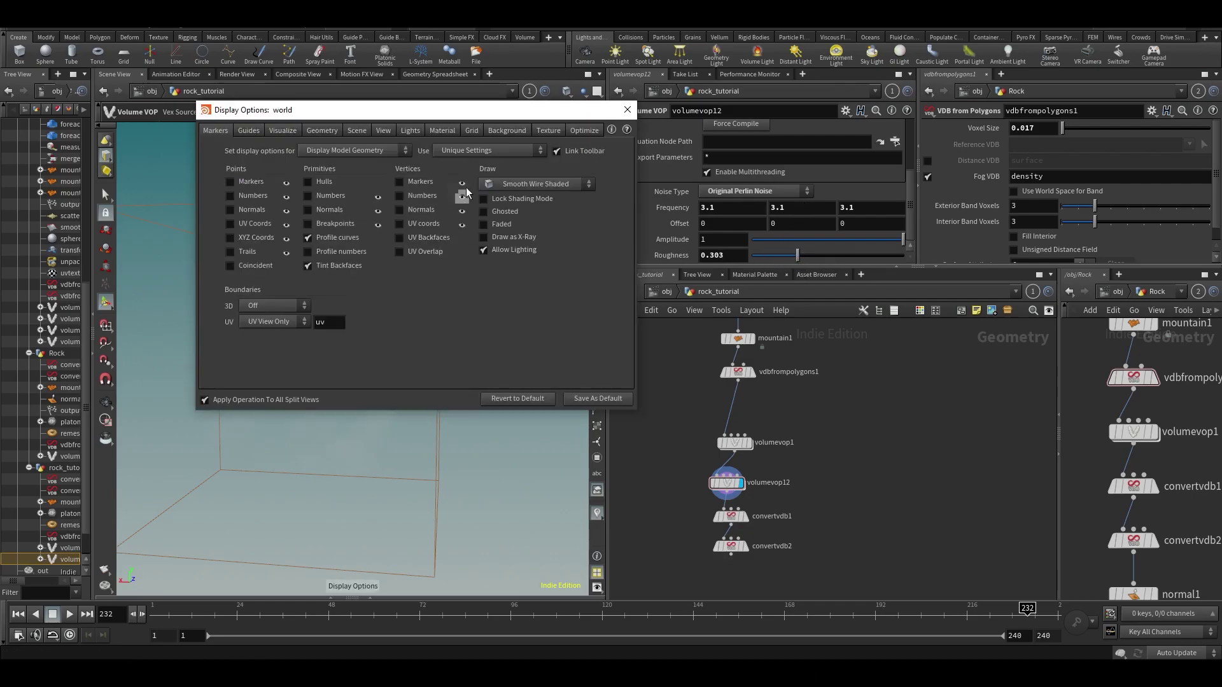
left_click(497, 131)
left_click(291, 176)
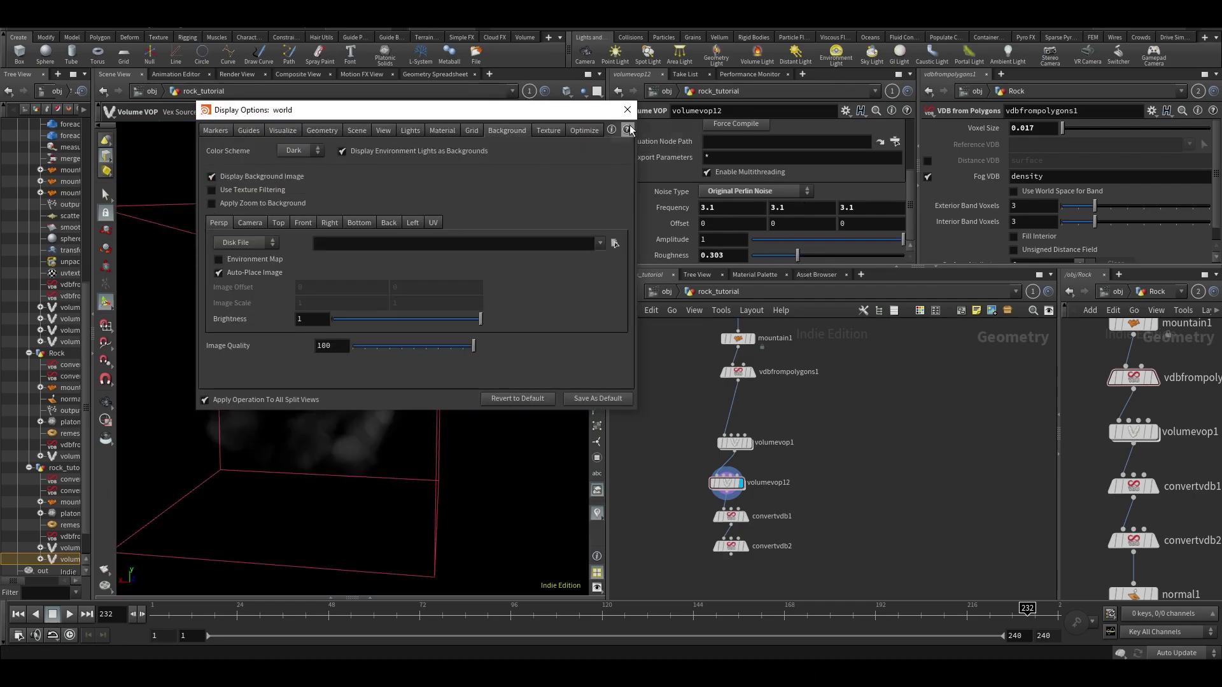
left_click(628, 111)
- Display convertvdb1's output and set volumevop12's noise frequency to 6.2, amplitude to 0.655 and roughness to 0.357
left_click(745, 546)
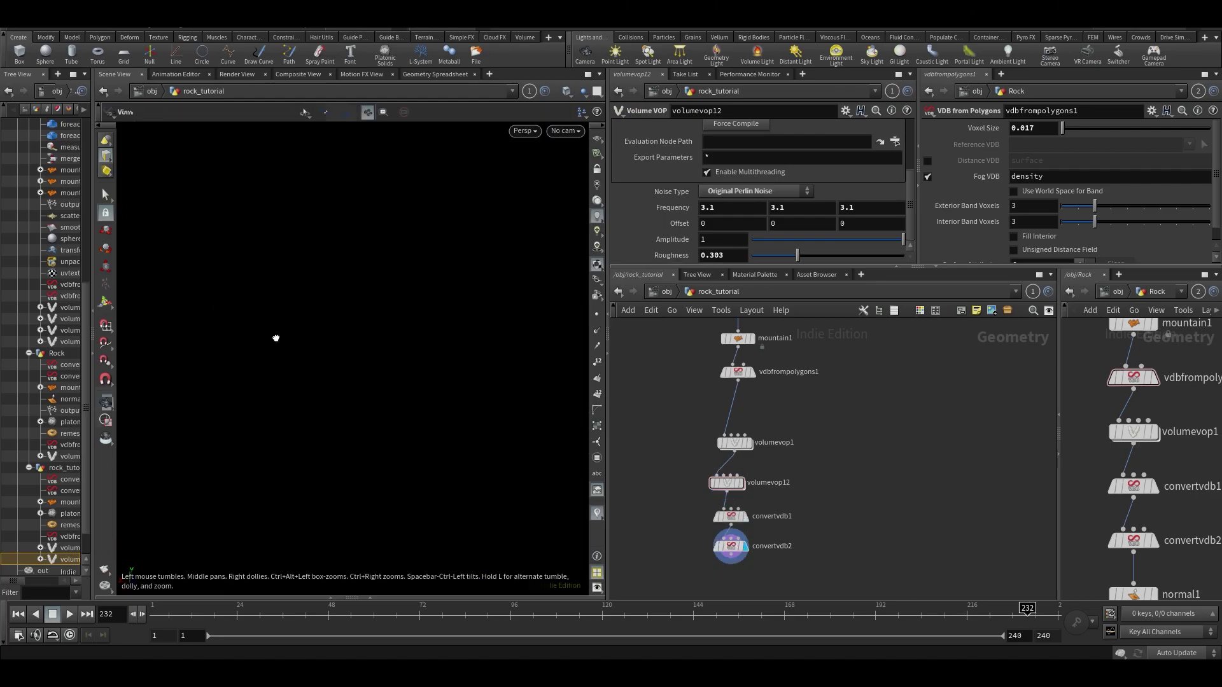
left_click(745, 516)
left_click(725, 516)
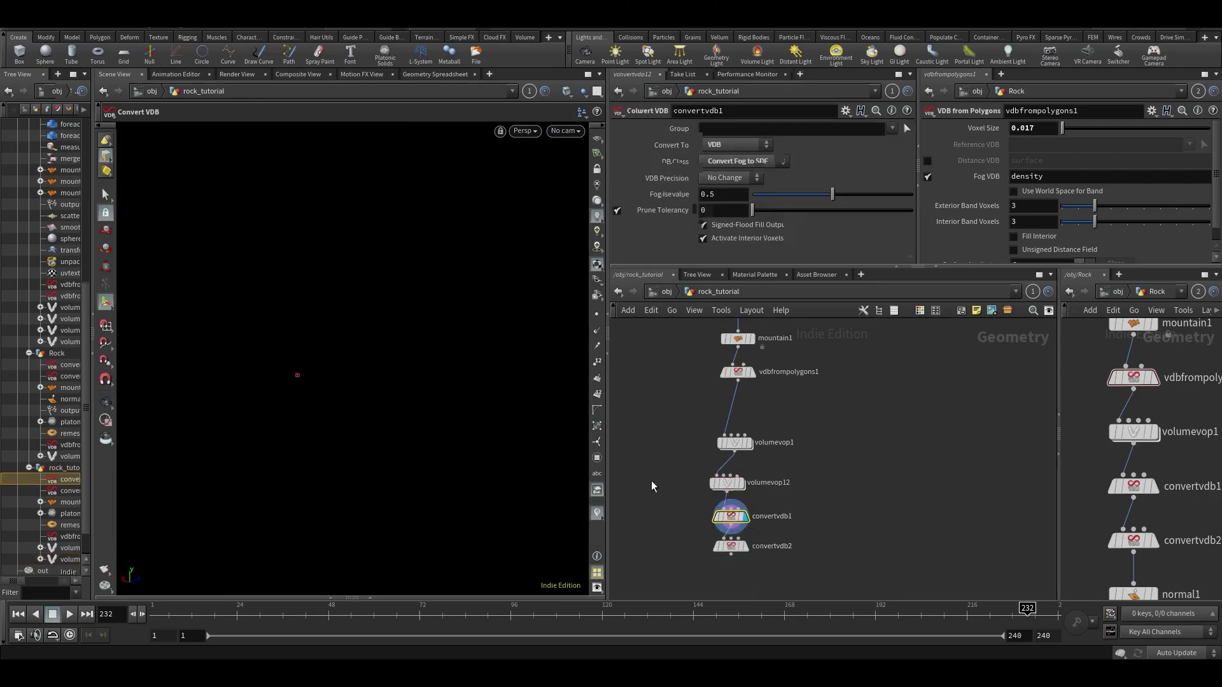
left_click(727, 483)
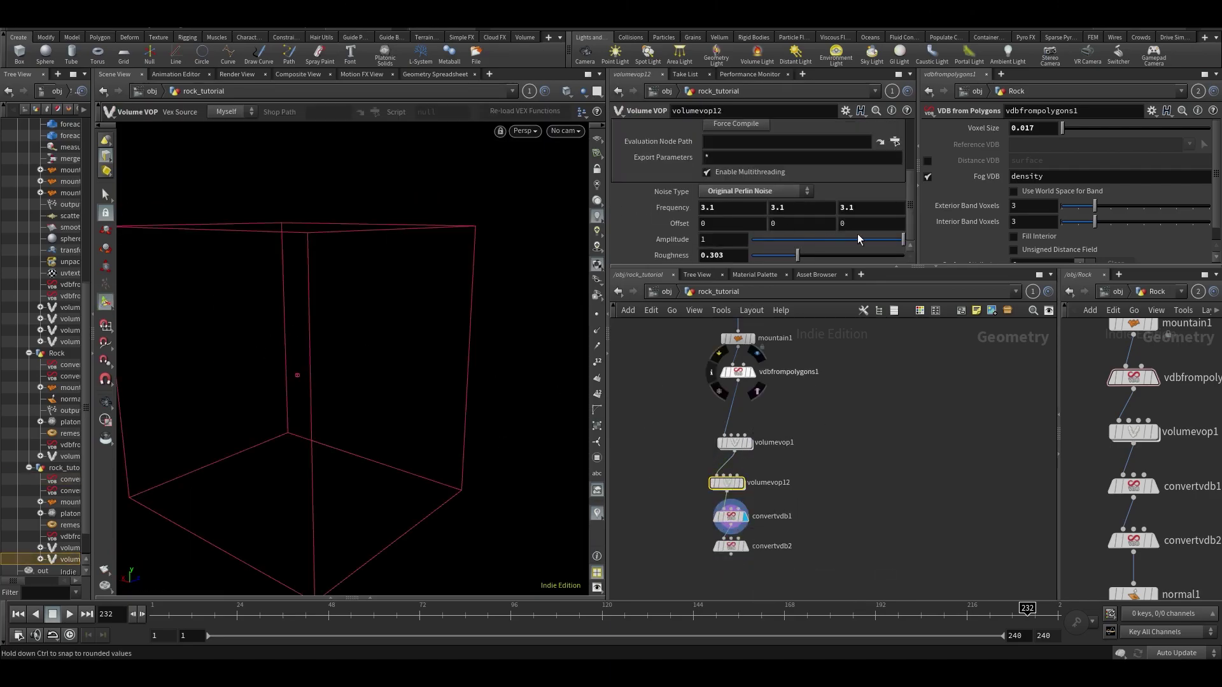
middle_click_drag(674, 215, 893, 200)
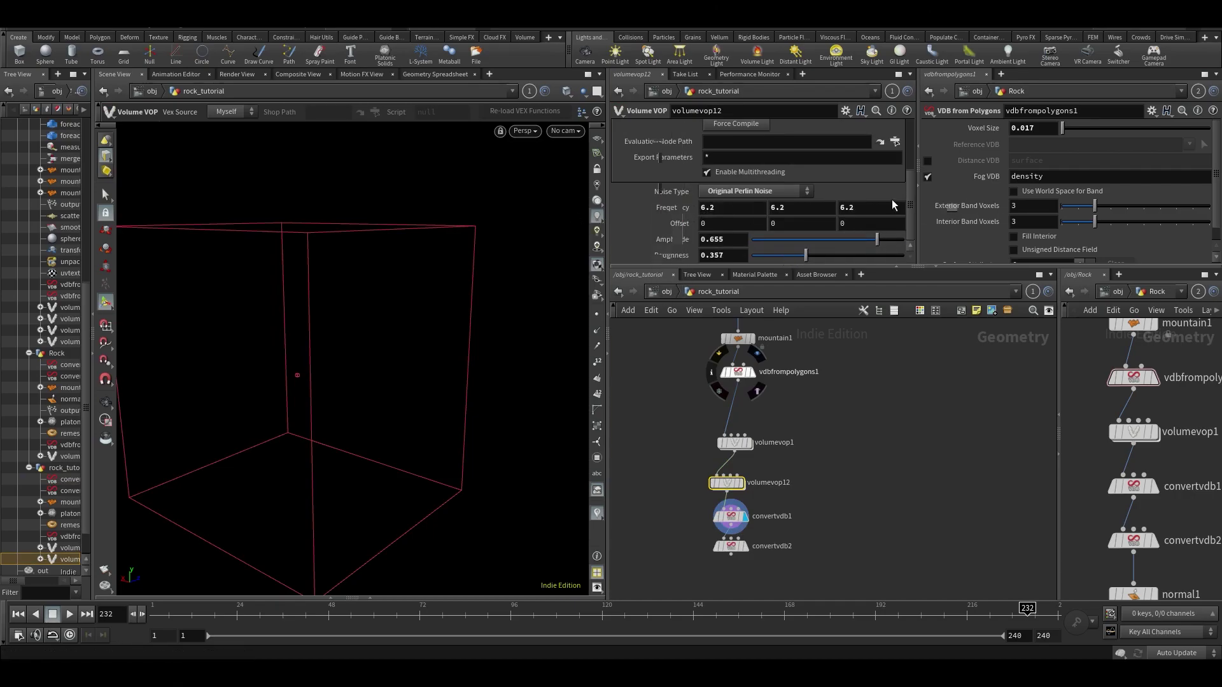
- Try several noise types on volumevop12, including Sparse Convolution Noise, and settle on Perlin Noise
left_click(758, 191)
left_click(733, 202)
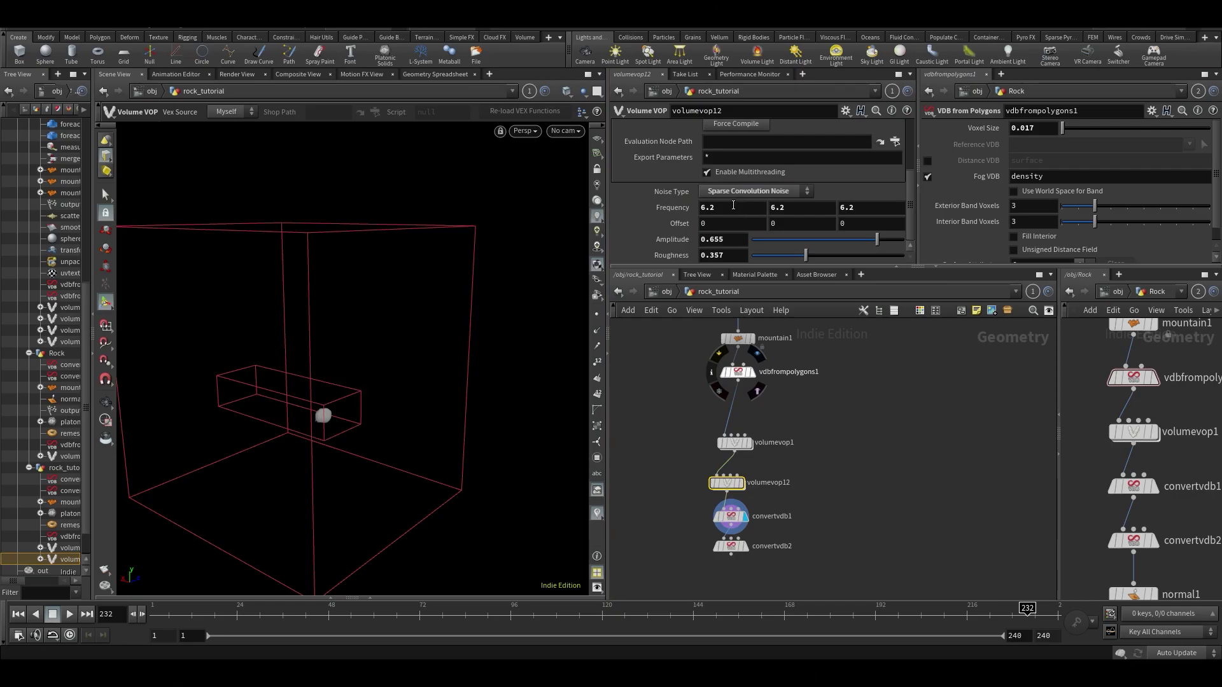
left_click(735, 191)
left_click(730, 230)
left_click(739, 191)
left_click(733, 254)
left_click(747, 192)
left_click(730, 205)
left_click_drag(169, 353, 273, 375, "alt")
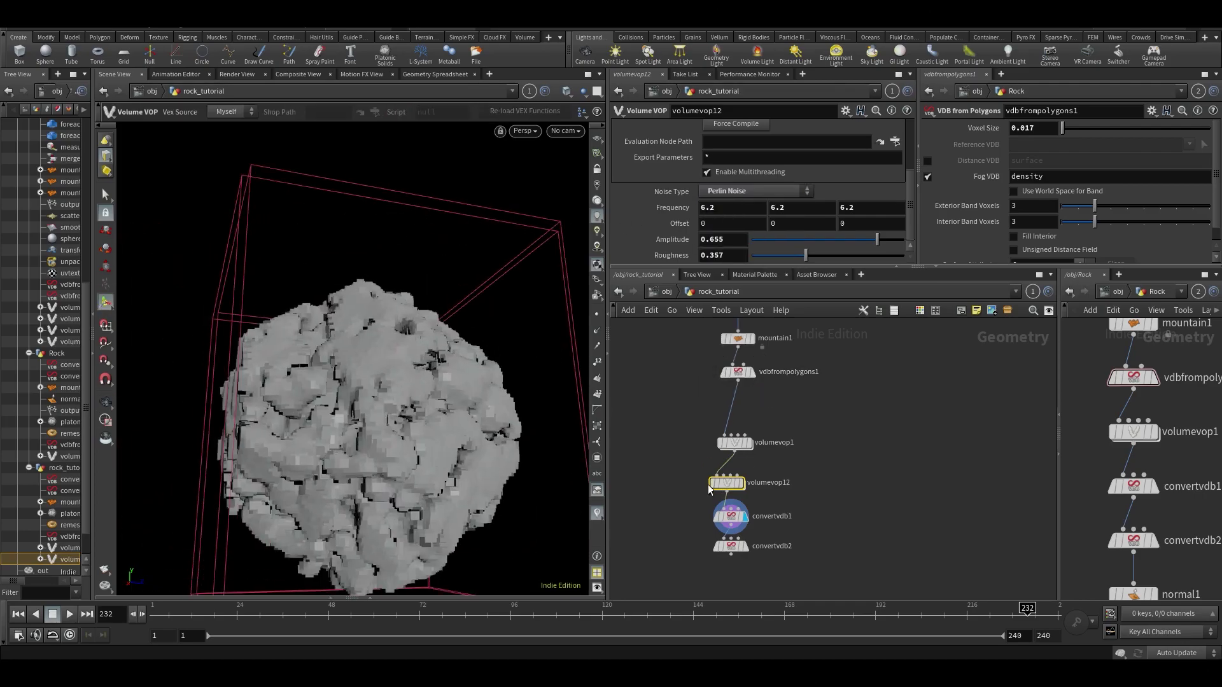
- Display convertvdb2's output and inspect the polygon rock's surface up close
left_click_drag(151, 344, 468, 425, "alt")
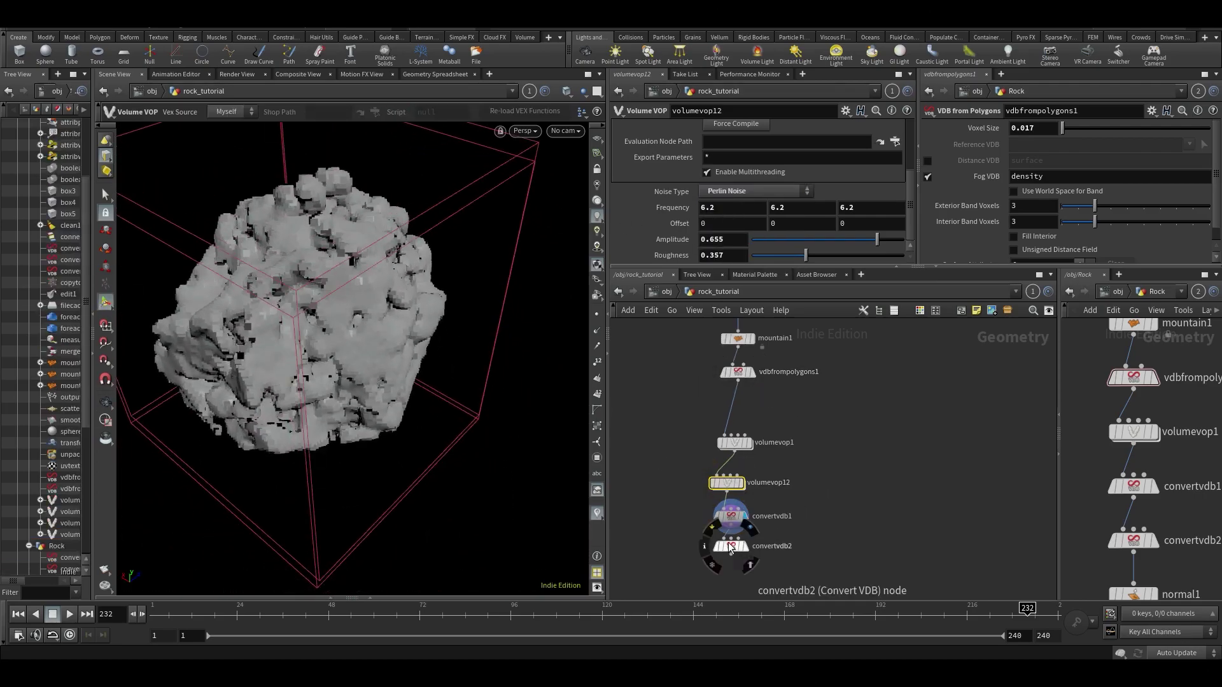
left_click(750, 529)
left_click_drag(284, 355, 338, 335, "alt")
scroll(277, 327, "up", 4)
scroll(284, 354, "down", 3)
key("Return")
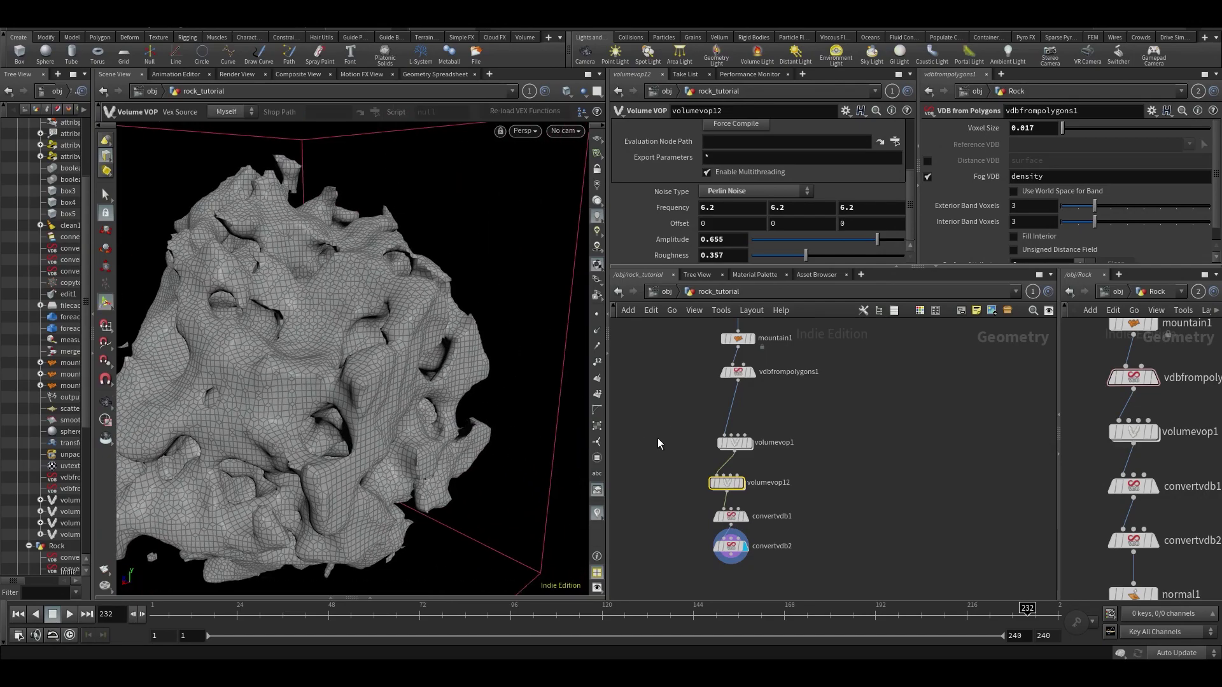
- Widen the viewport and examine the whole polygon rock, with the volumevop12 nodes in view beside it
left_click_drag(607, 447, 819, 478)
middle_click_drag(490, 431, 531, 407, "alt")
scroll(531, 406, "down", 5)
left_click_drag(531, 407, 379, 408)
middle_click_drag(974, 513, 1054, 462)
scroll(1054, 463, "up", 3)
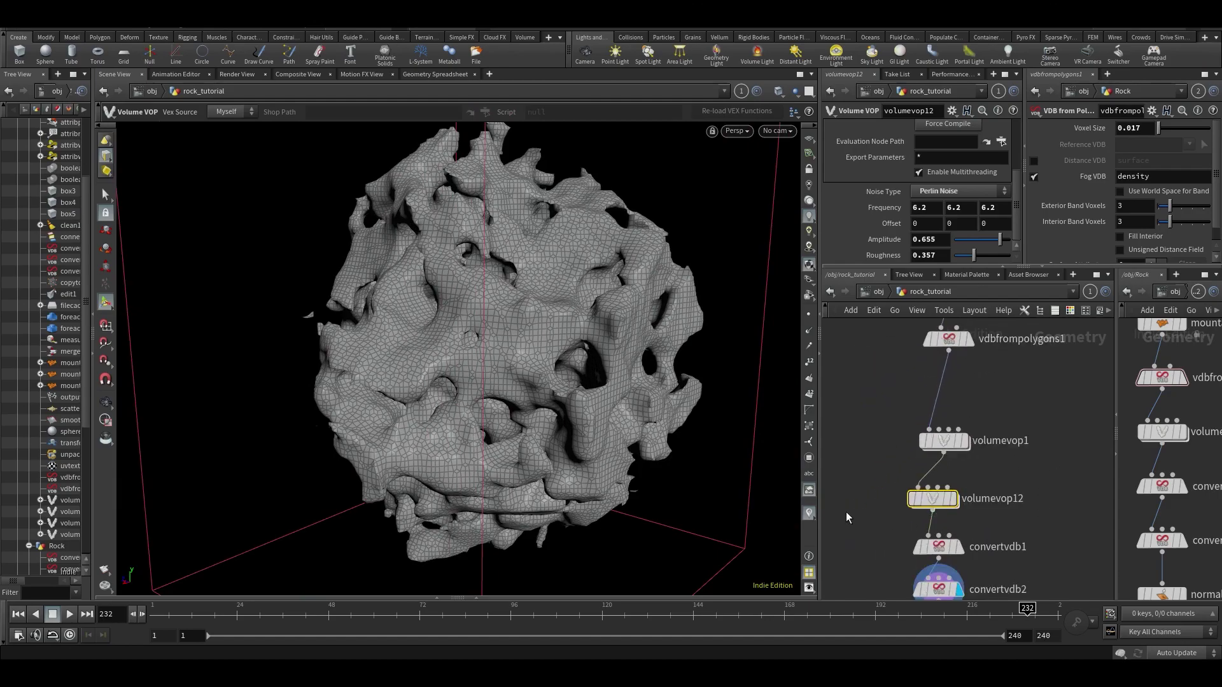
- Open volumevop12's node network and narrow the viewport to give the graph more room
double_click(933, 498)
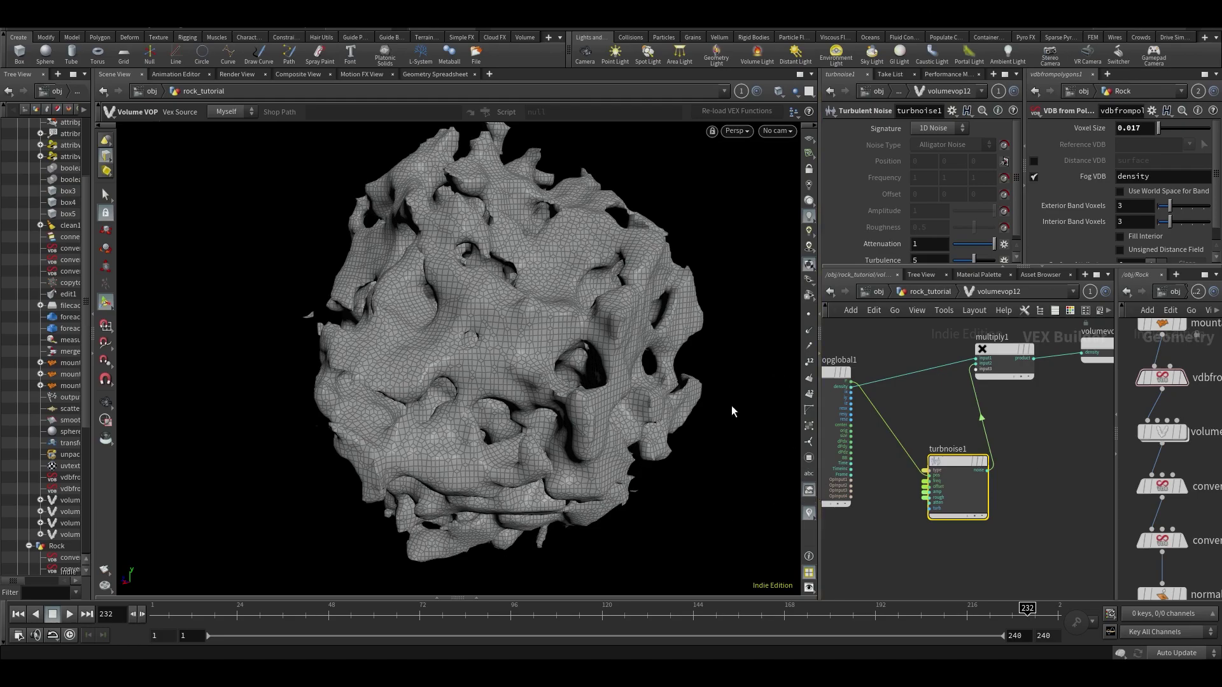
left_click_drag(821, 553, 672, 553)
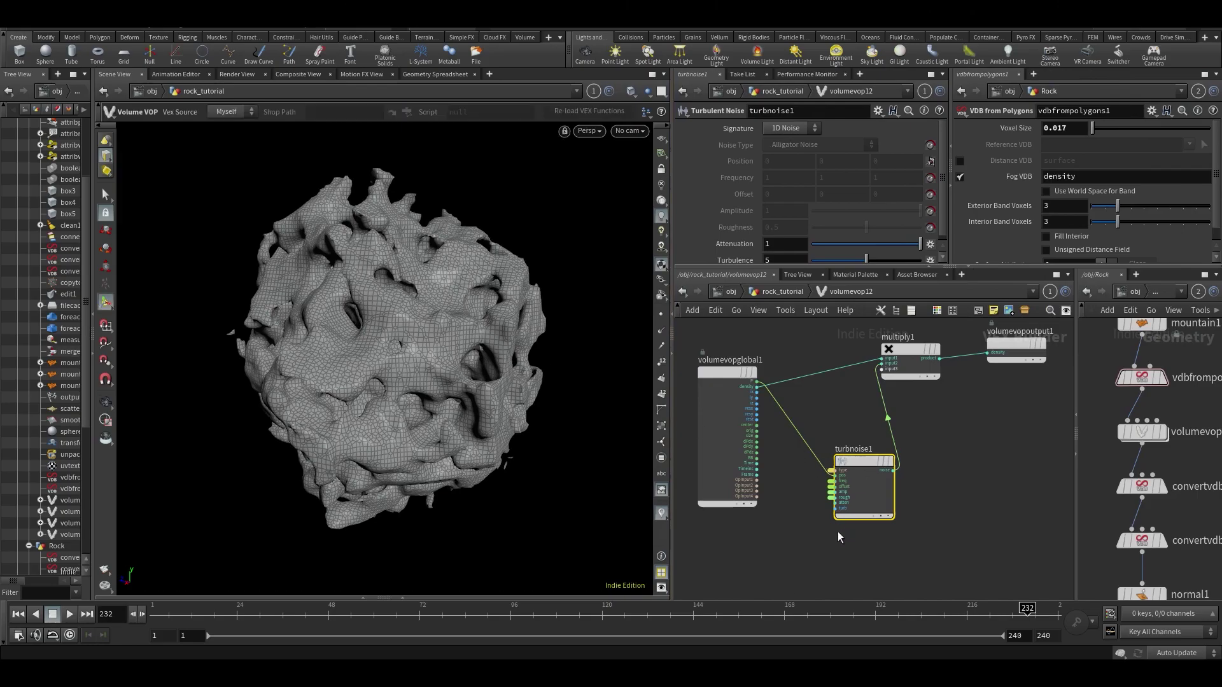
- Return to the rock_tutorial network, bypass volumevop12 and view the solid rock from another angle
key("u")
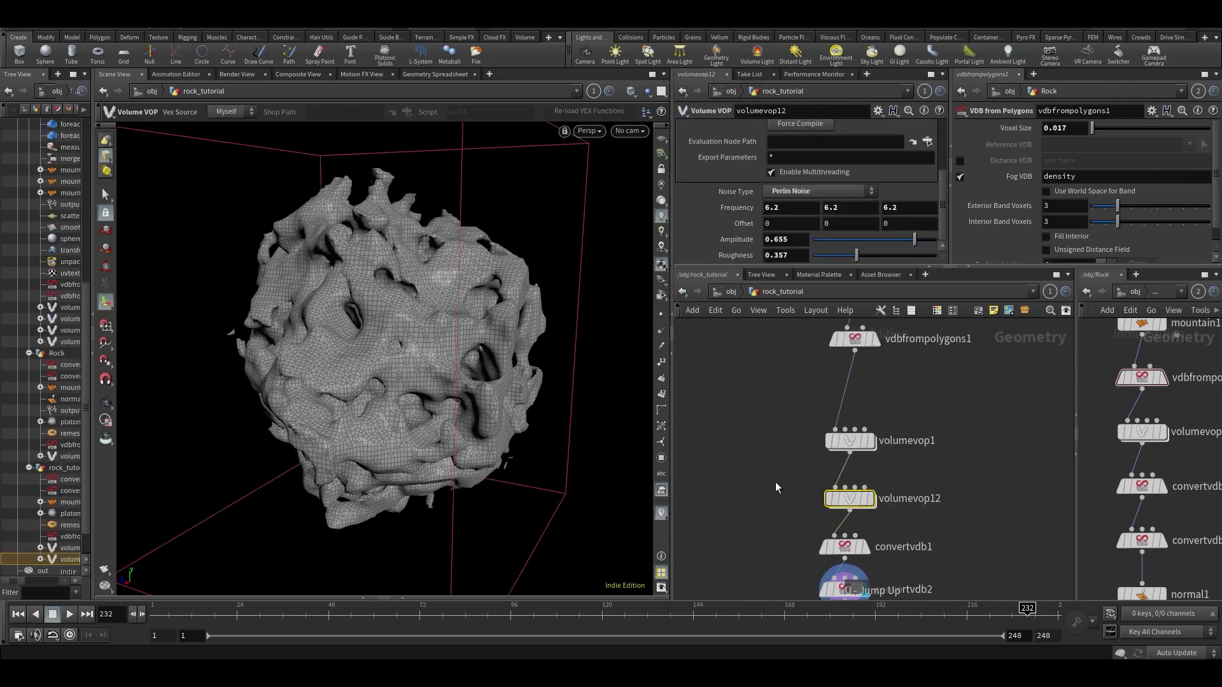
mouse_move(856, 499)
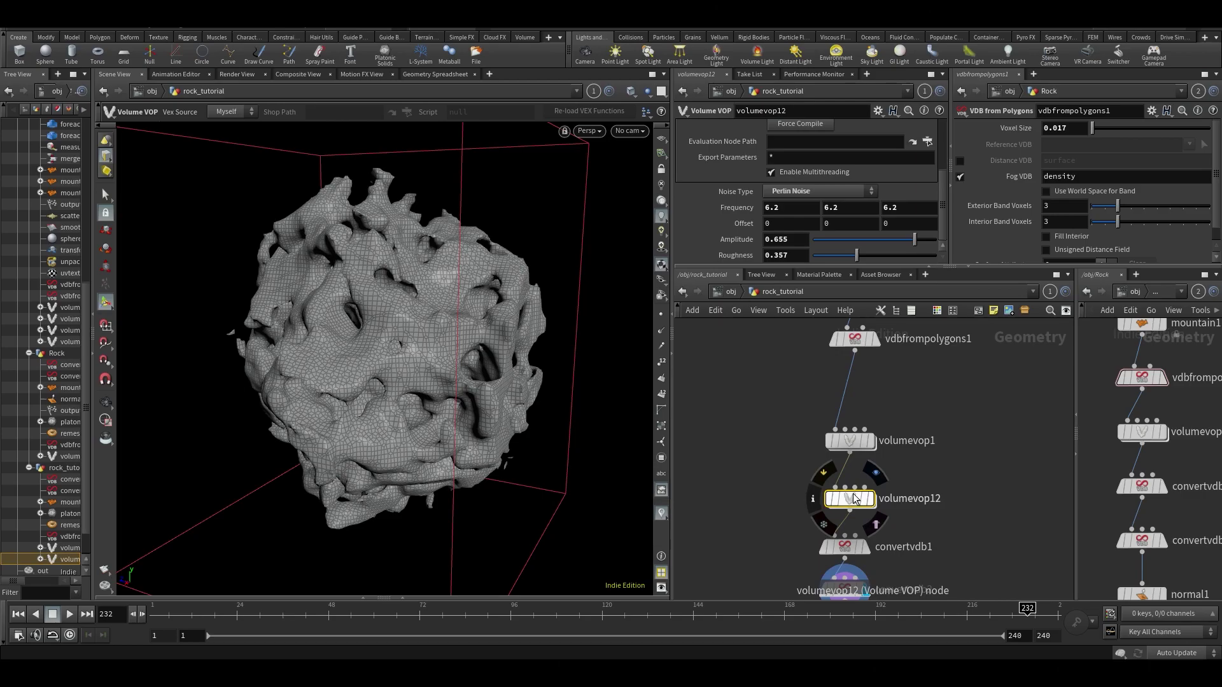
left_click(824, 474)
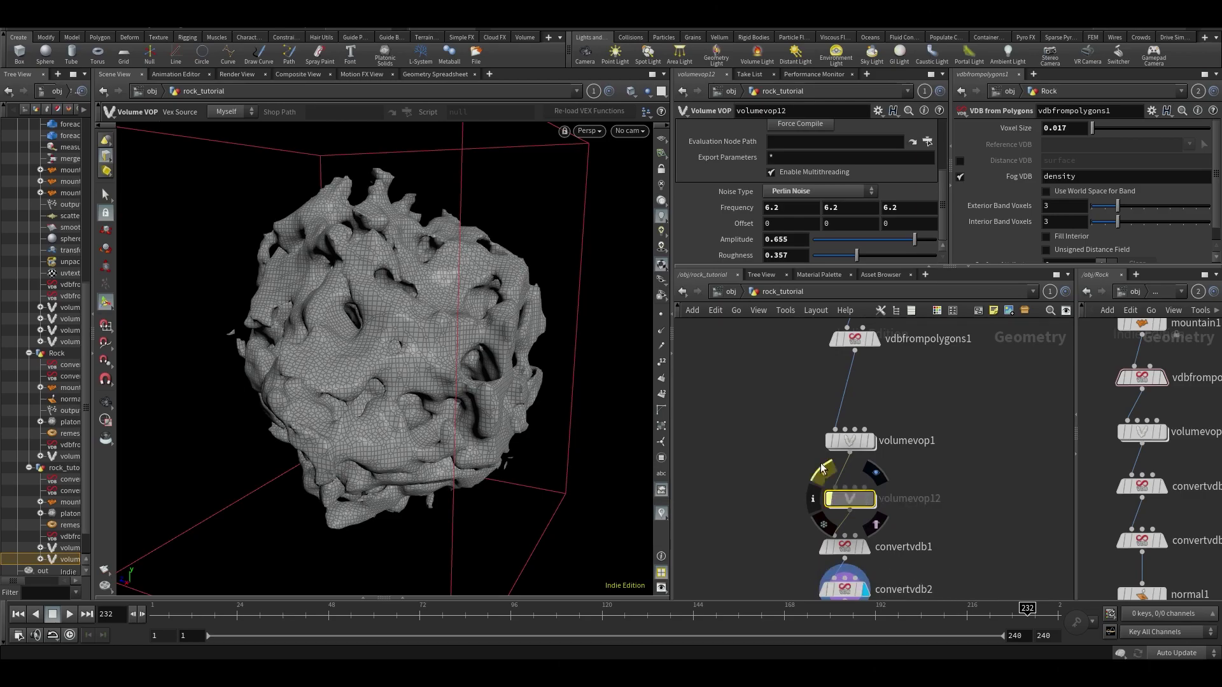
left_click_drag(363, 418, 188, 249, "alt")
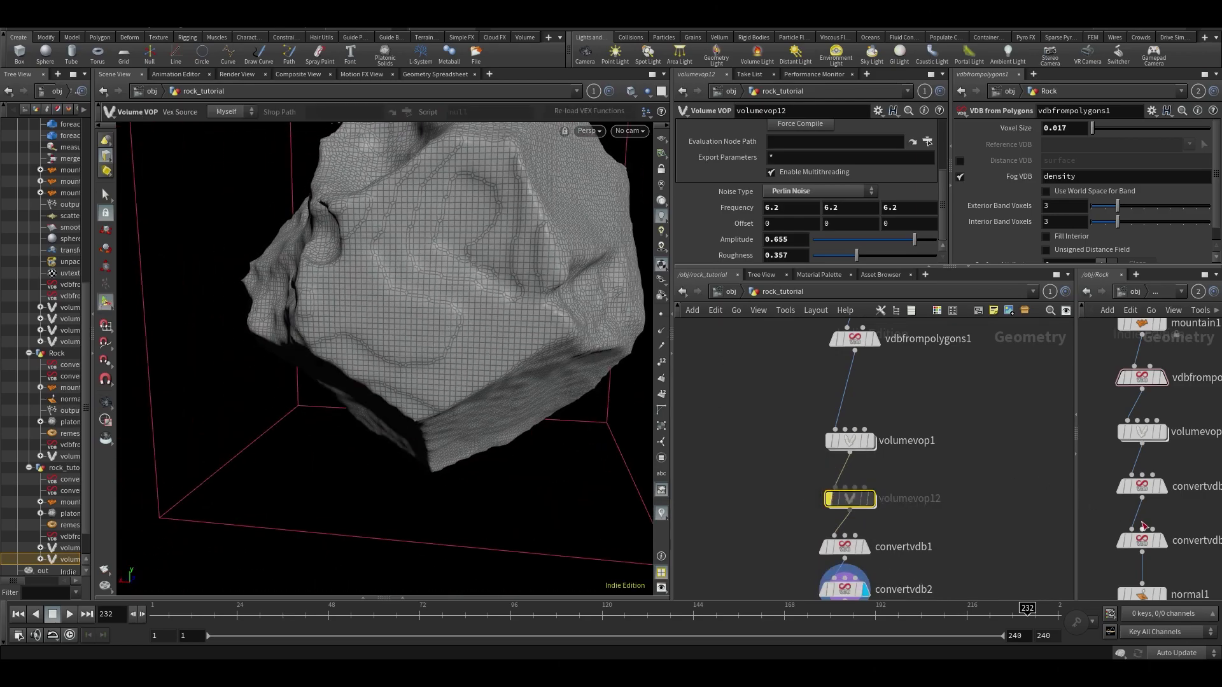
- Add a Normal node below convertvdb2, connect convertvdb2 to its input and display its output
middle_click_drag(1113, 522, 1126, 394)
middle_click_drag(742, 586, 742, 422)
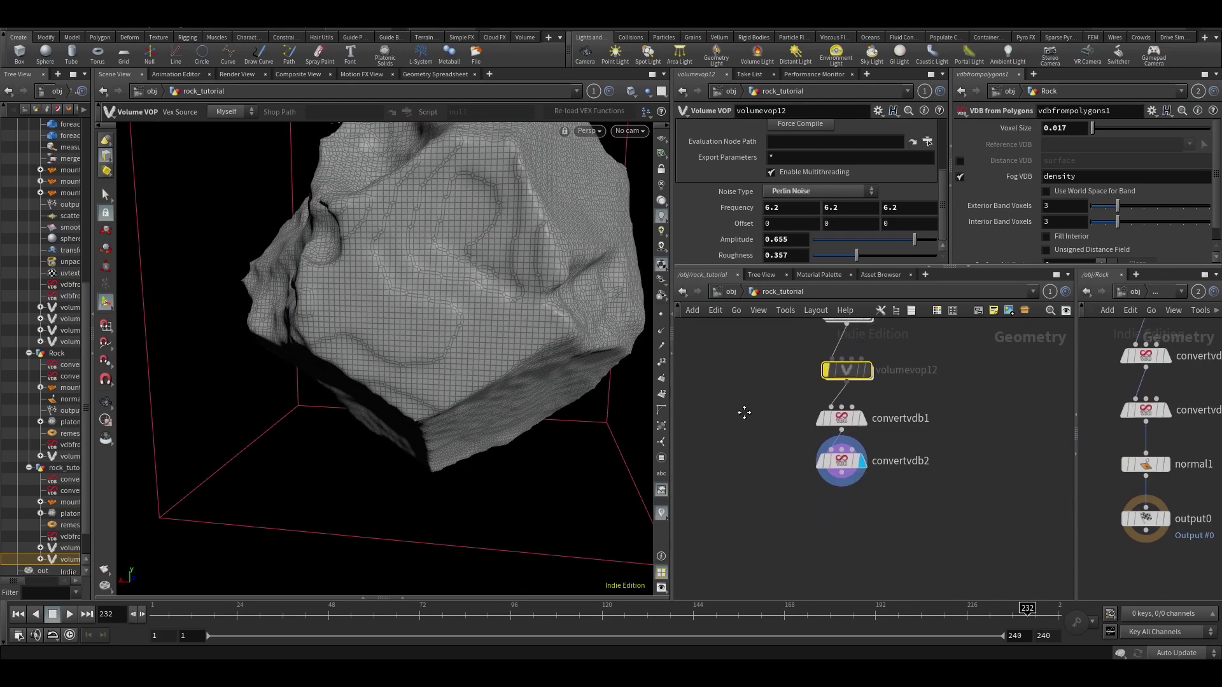
key("Tab")
type("nor")
key("Return")
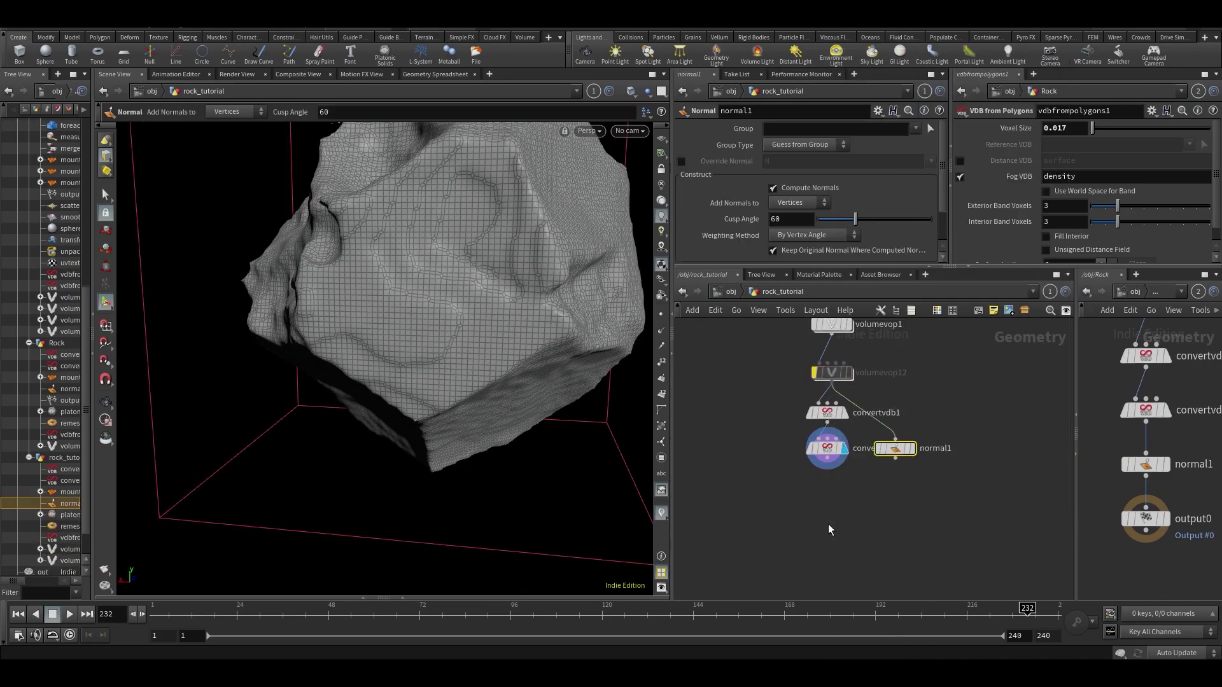
left_click(833, 509)
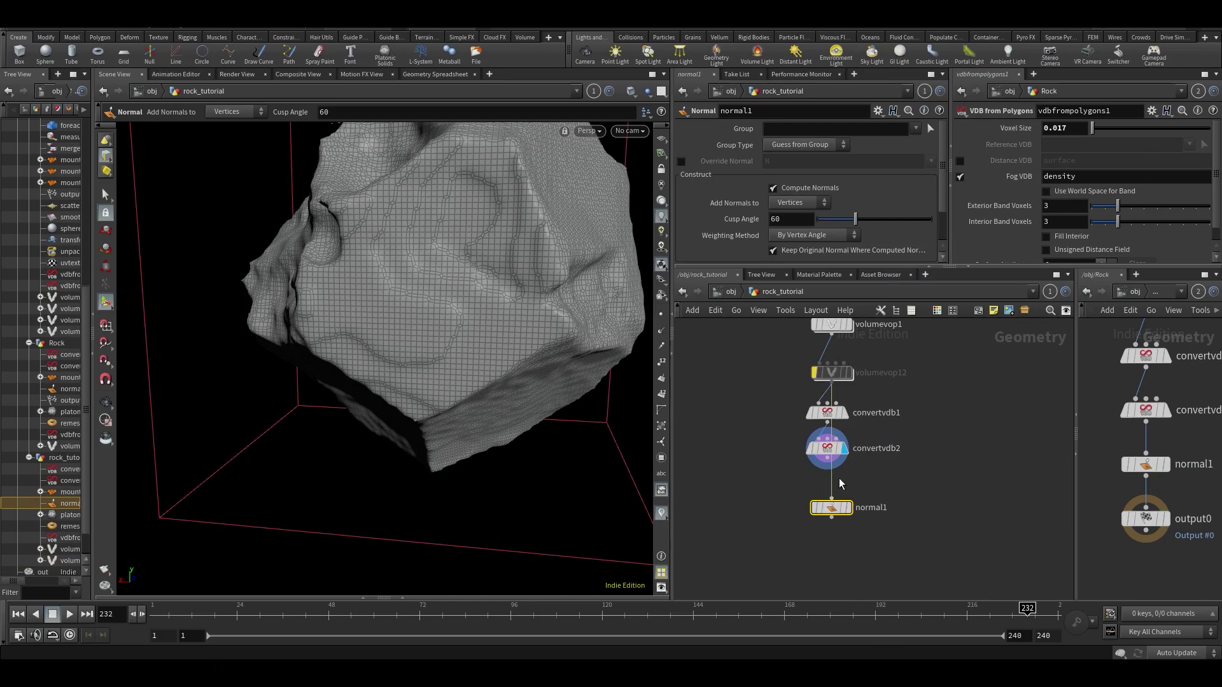
left_click(827, 470)
left_click(831, 498)
left_click(852, 488)
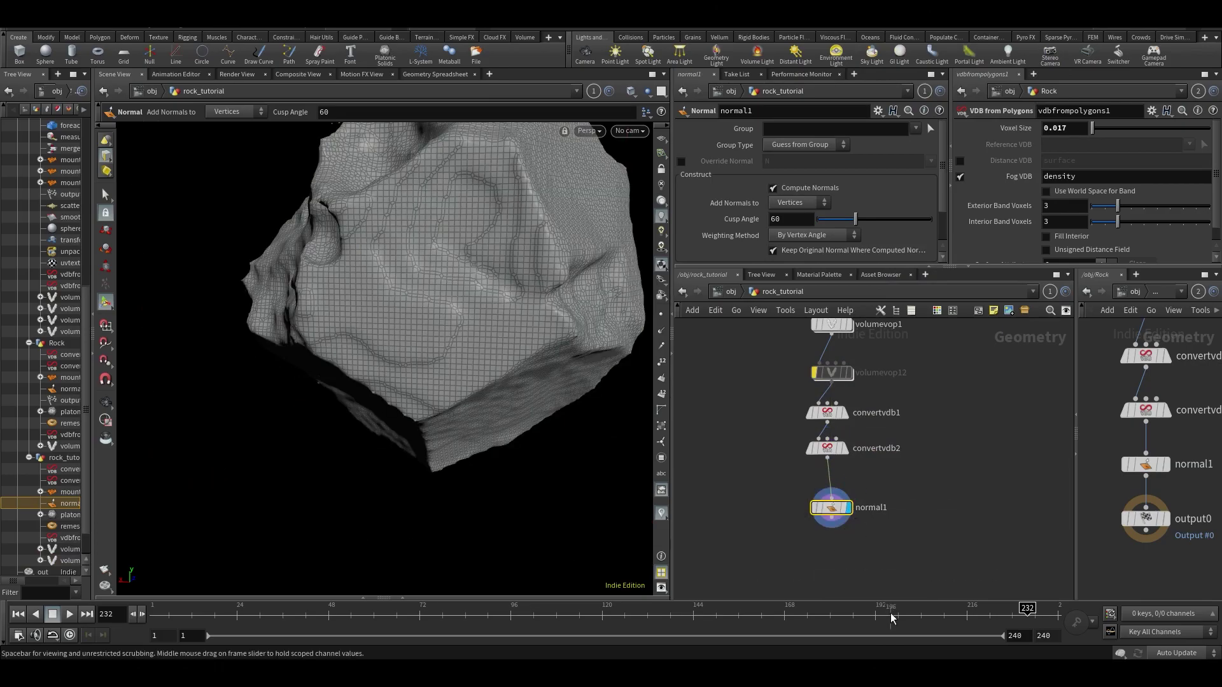
- Add an Output node below normal1 as the end of the chain
key("Tab")
type("out")
key("Return")
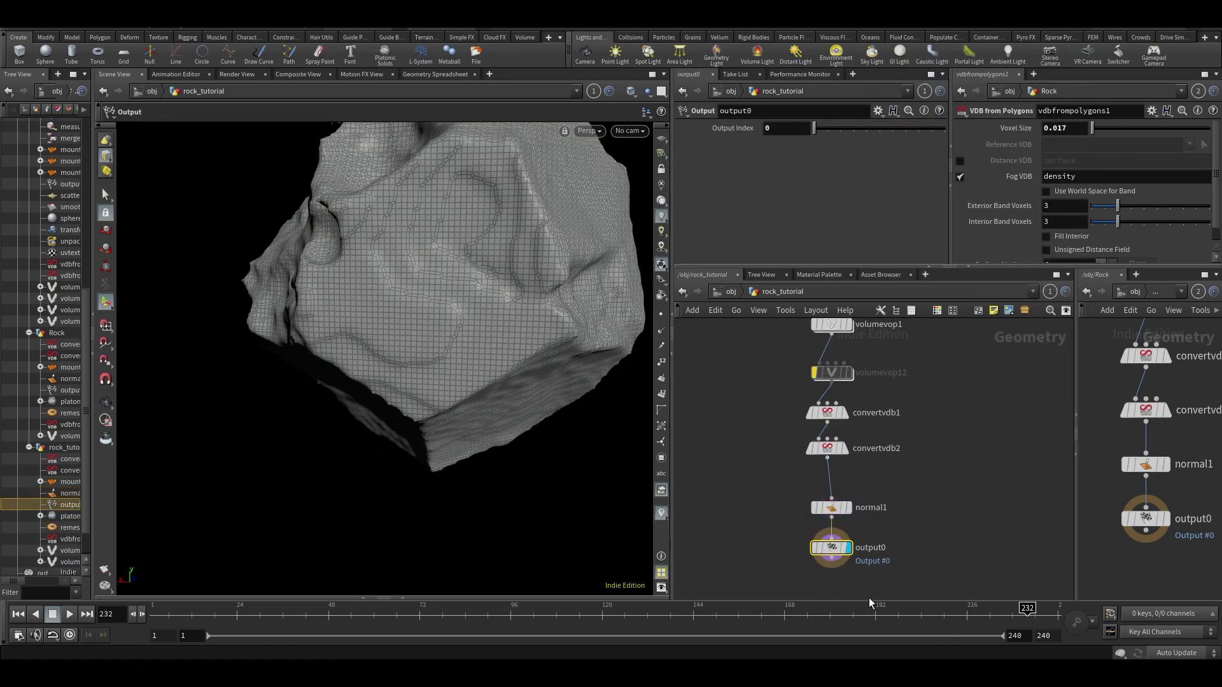
- Shade the rock smoothly without wireframe in the viewport, frame the whole rock and save the scene
key("Escape")
mouse_move(560, 301)
left_mouse_down()
mouse_move(480, 240)
mouse_move(447, 267)
mouse_move(535, 335)
mouse_move(413, 316)
mouse_move(461, 284)
mouse_move(510, 178)
left_mouse_up()
key("Escape")
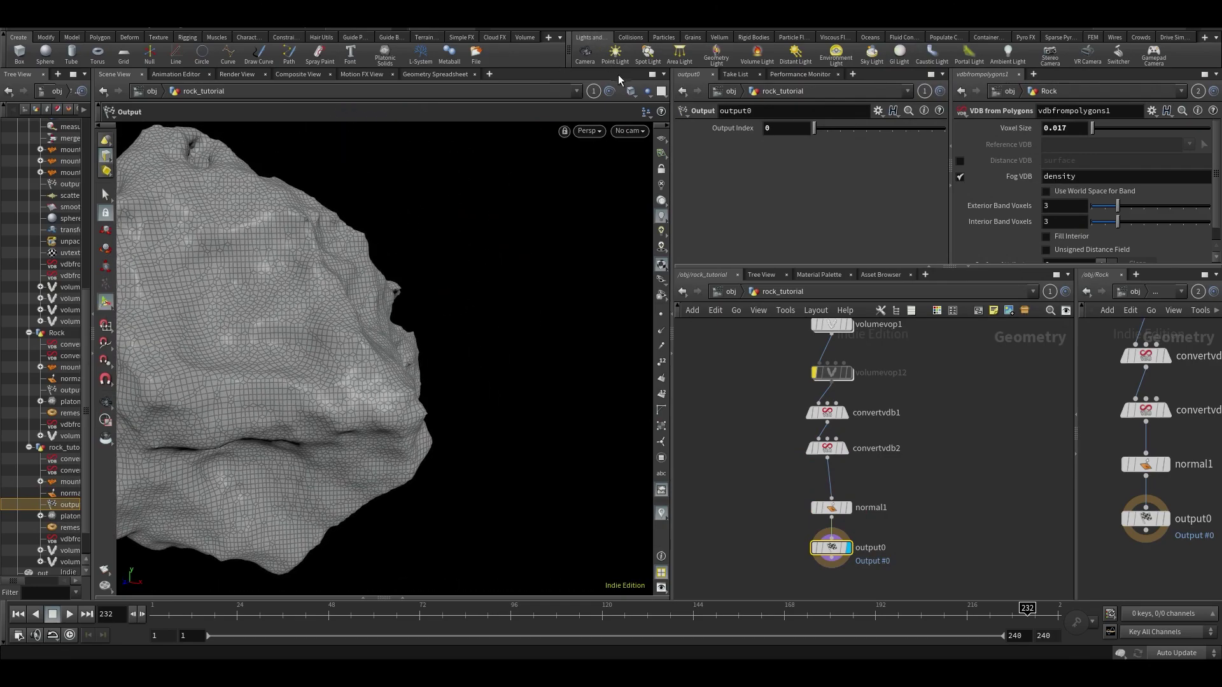
left_click(631, 91)
left_click(647, 208)
mouse_move(447, 289)
left_mouse_down("alt")
mouse_move(299, 310)
mouse_move(238, 289)
mouse_move(371, 281)
mouse_move(327, 314)
mouse_move(445, 295)
mouse_move(382, 349)
mouse_move(359, 334)
left_mouse_up("alt")
key("Escape")
key("ctrl+s")
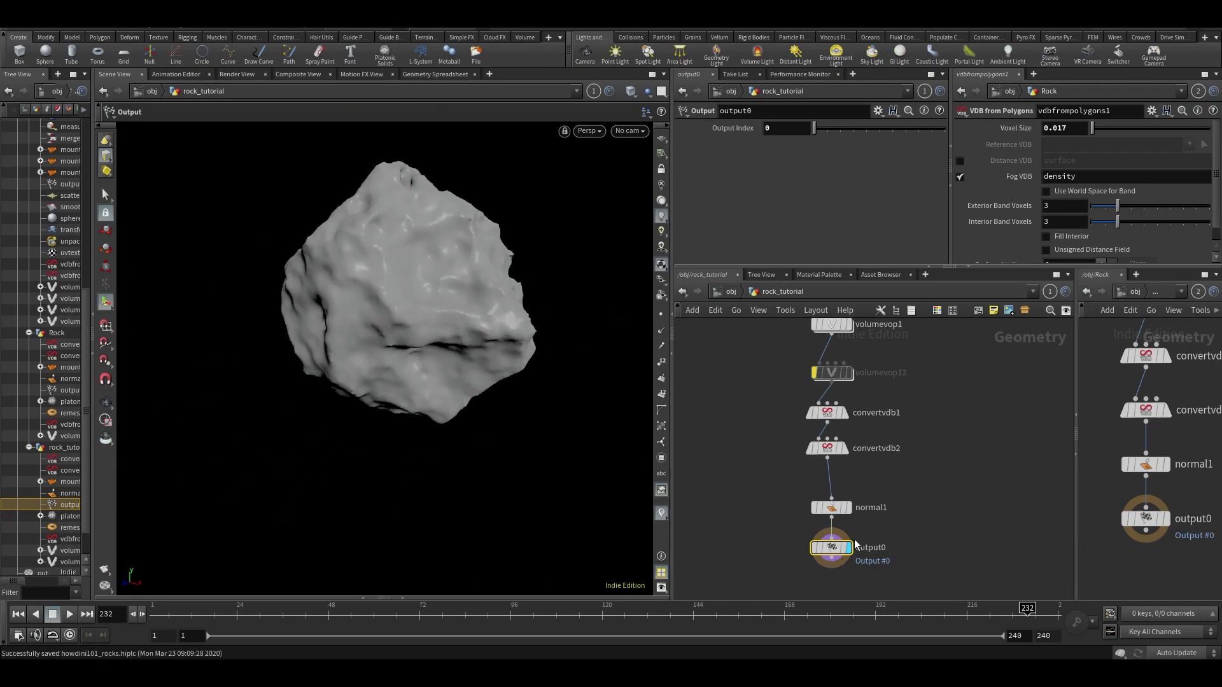
- Make room between normal1 and output0 and insert a File Cache node there
middle_click_drag(908, 521, 912, 411)
left_click_drag(836, 436, 832, 487)
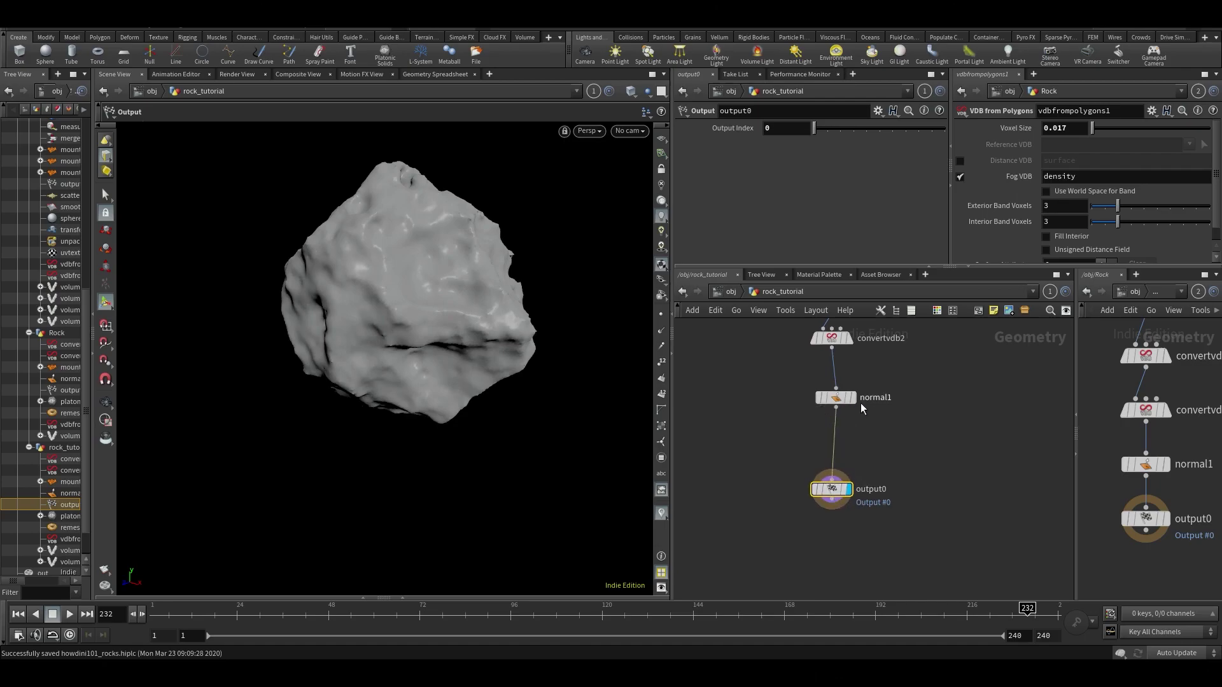
left_click_drag(844, 394, 844, 379)
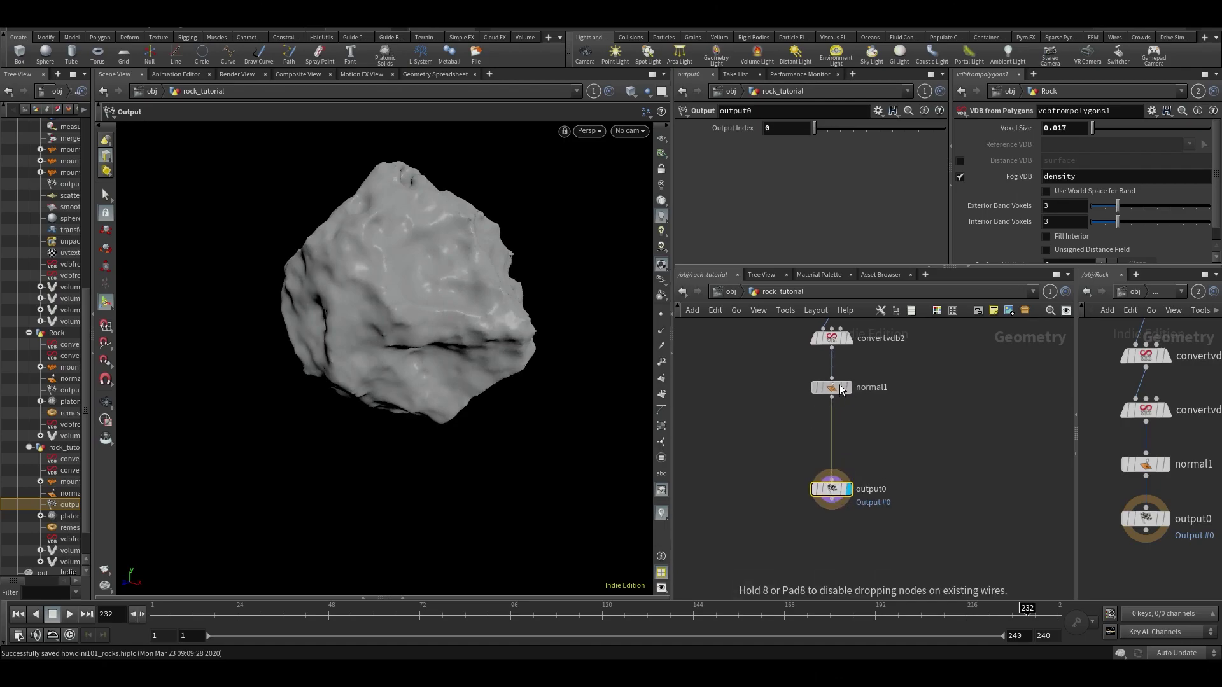
key("Tab")
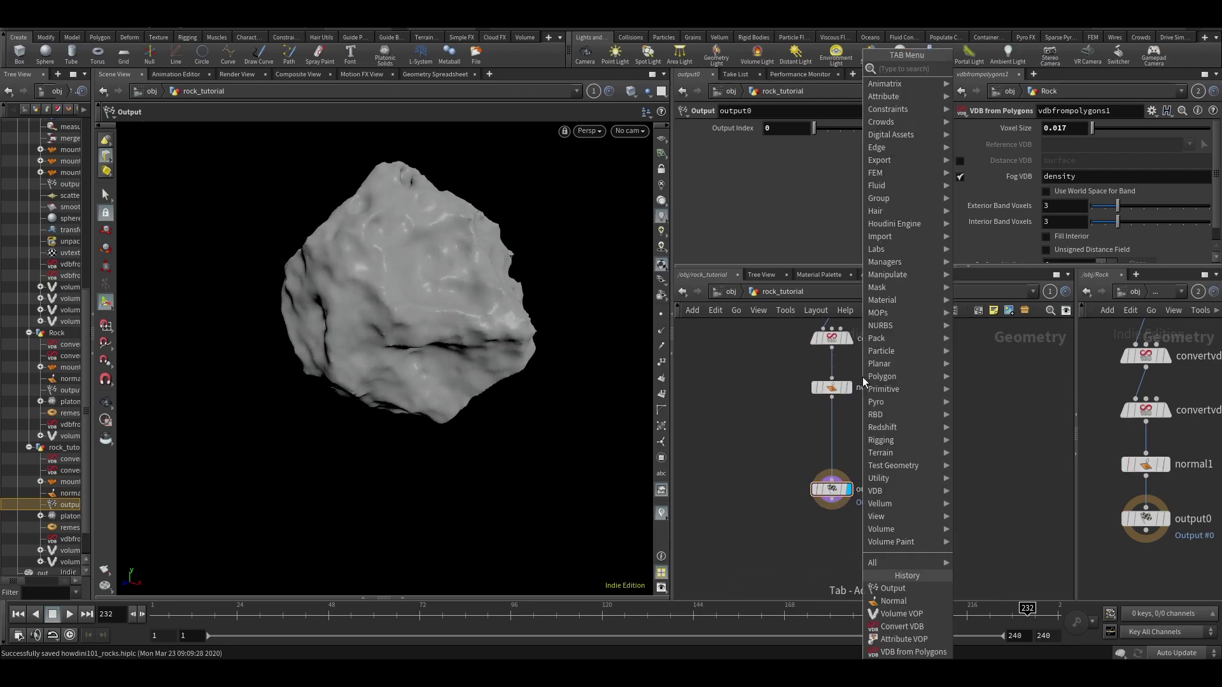
type("filec")
key("Return")
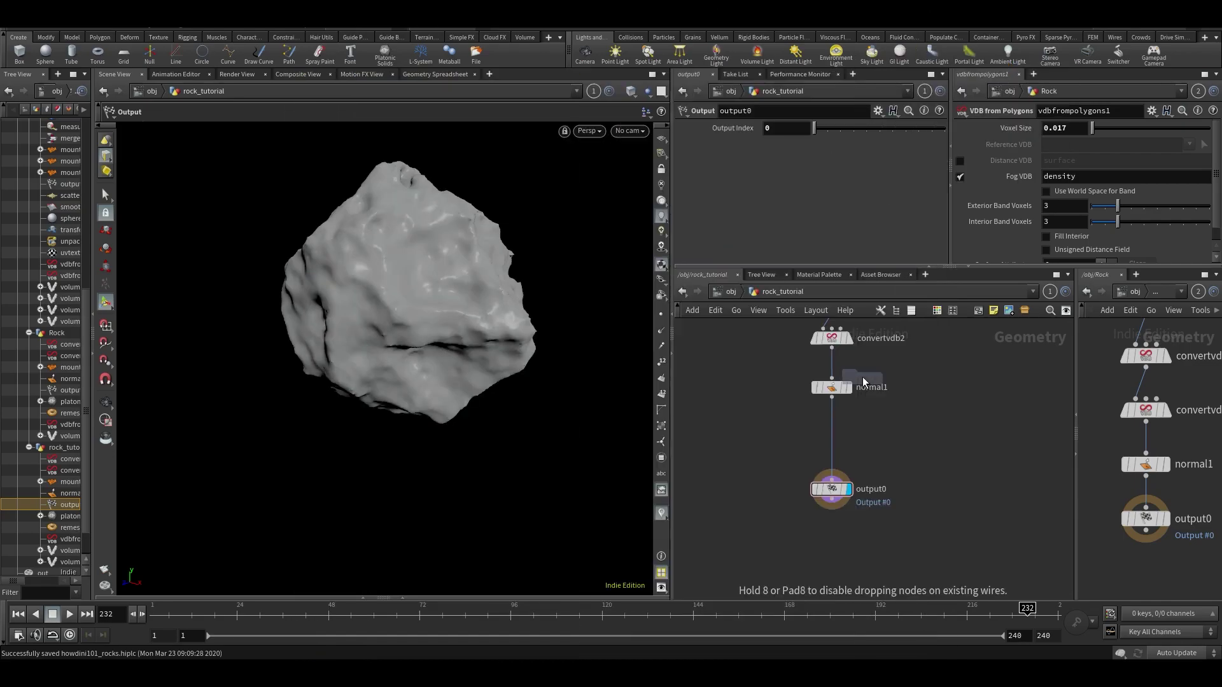
left_click(803, 496)
left_click_drag(811, 477, 813, 469)
- Set filecache1's cache variable to $JOB and its name to rock_tutorial
left_click(787, 216)
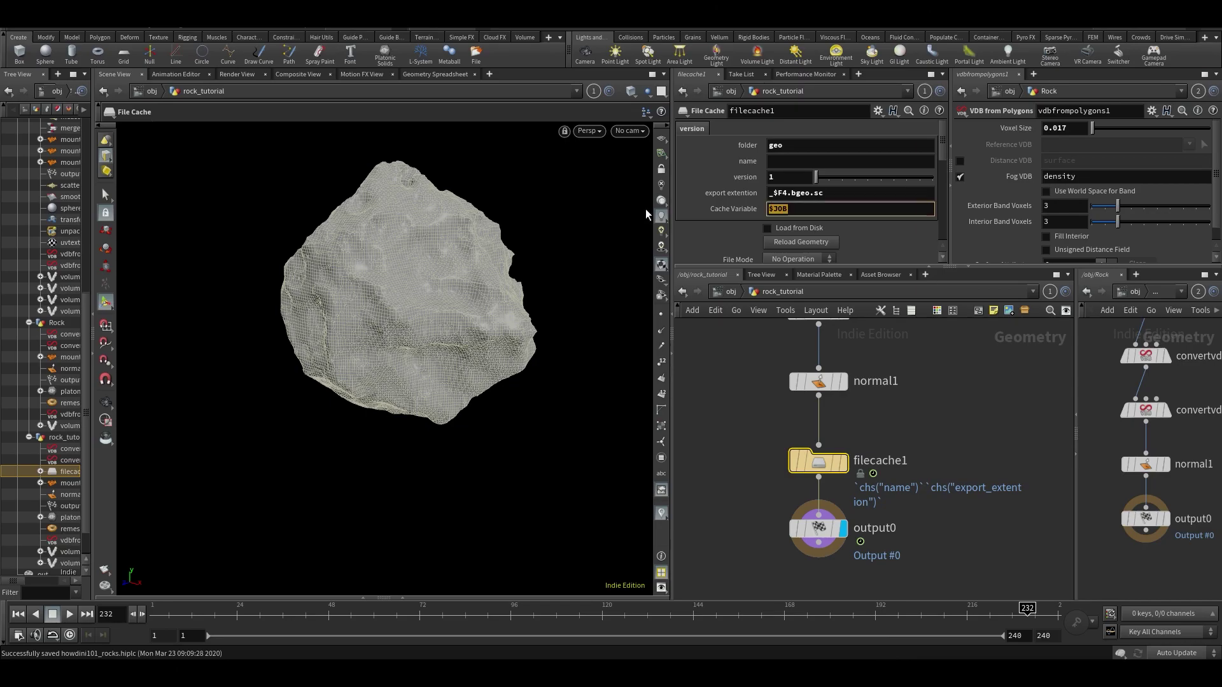
type("$HI")
key("BackSpace")
key("BackSpace")
type("JOB")
key("Return")
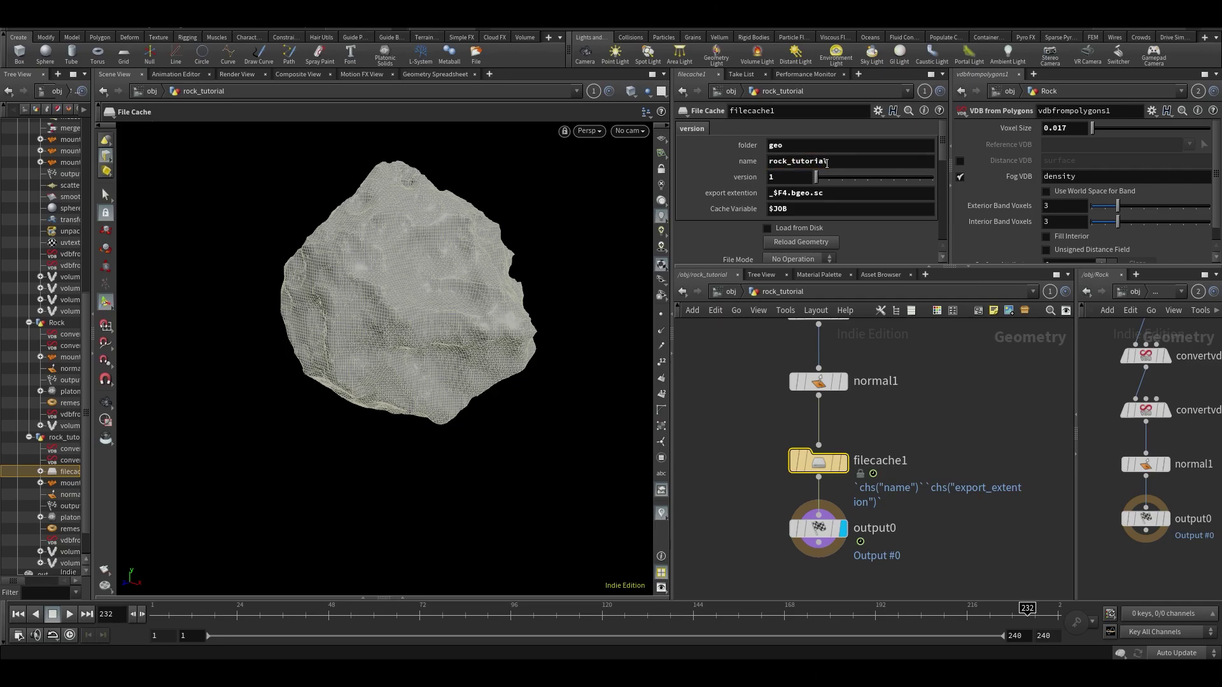
- Try to save filecache1 to disk over the frame range, interrupt the save and dismiss the error windows
scroll(840, 210, "down", 2)
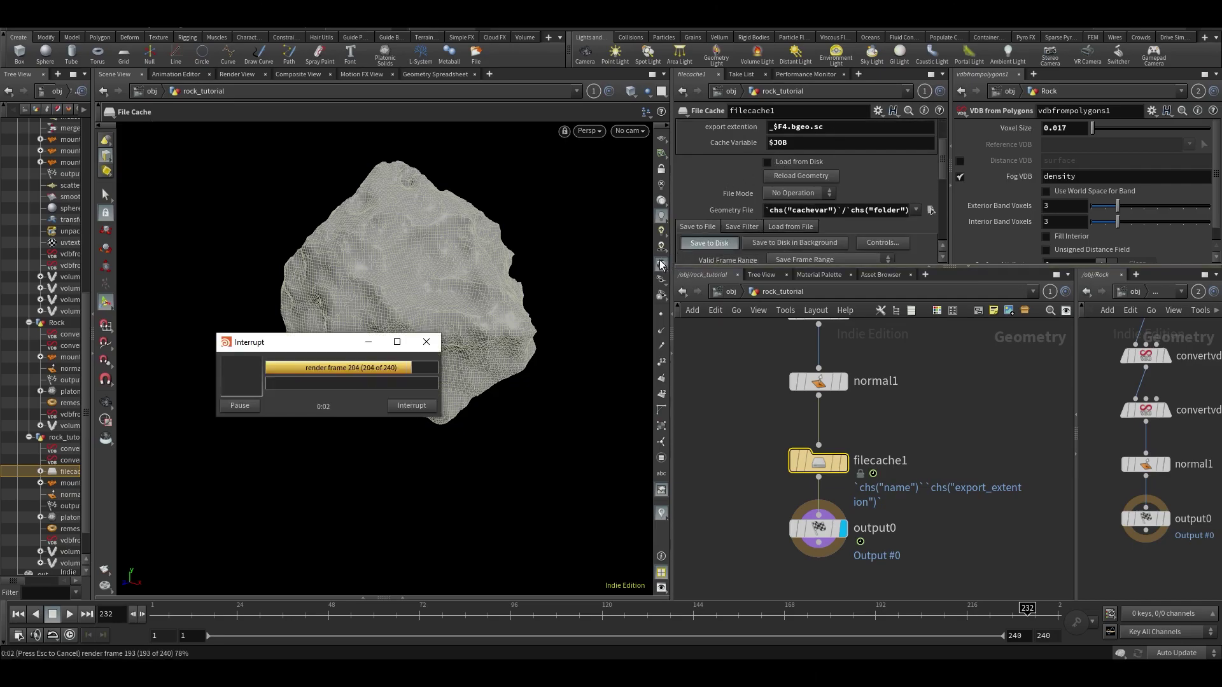
left_click(414, 407)
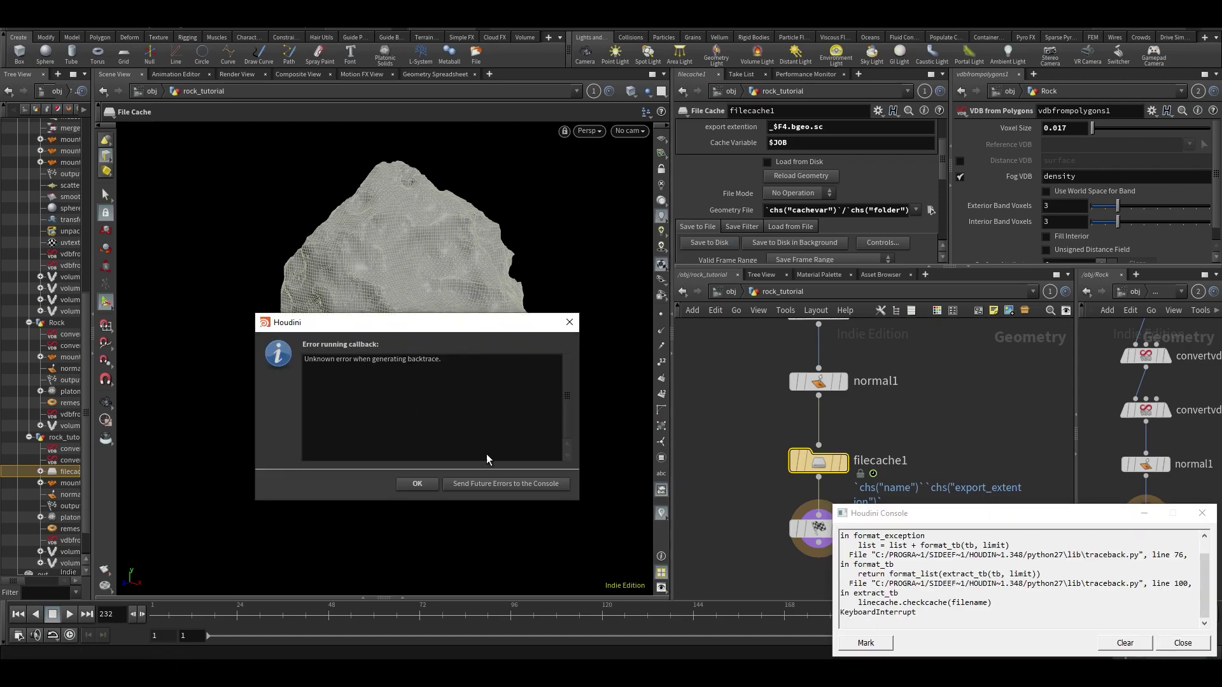
left_click(415, 483)
left_click(1144, 513)
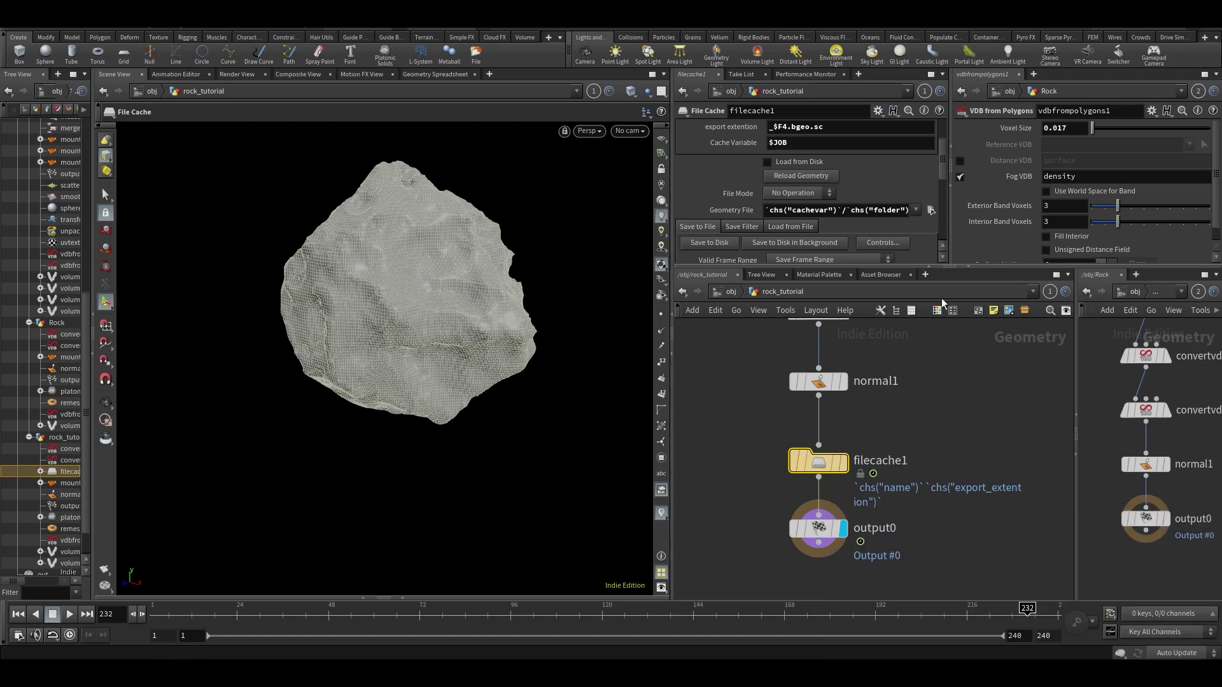
- Set filecache1's valid frame range to Save Current Frame
scroll(829, 241, "down", 3)
left_click(828, 209)
left_click(827, 209)
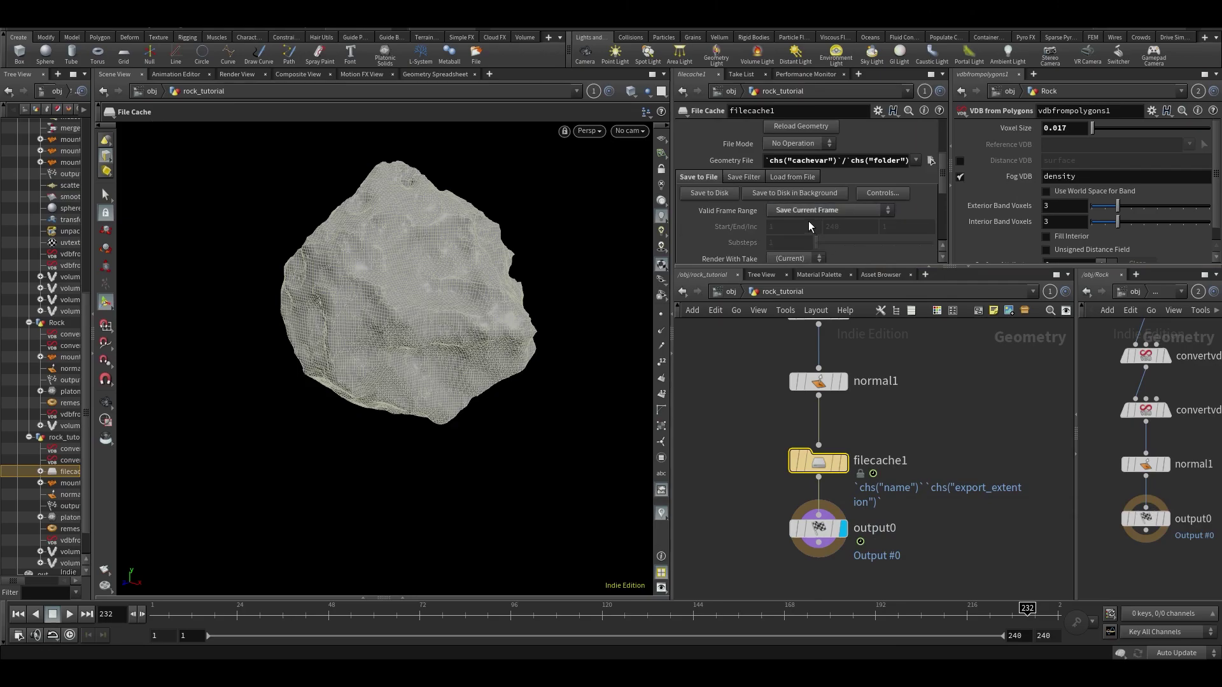
- Remove the frame number from filecache1's export extension, leaving .bgeo.sc
scroll(807, 220, "up", 4)
scroll(785, 164, "up", 2)
left_click_drag(788, 179, 693, 178)
key("BackSpace")
key("Return")
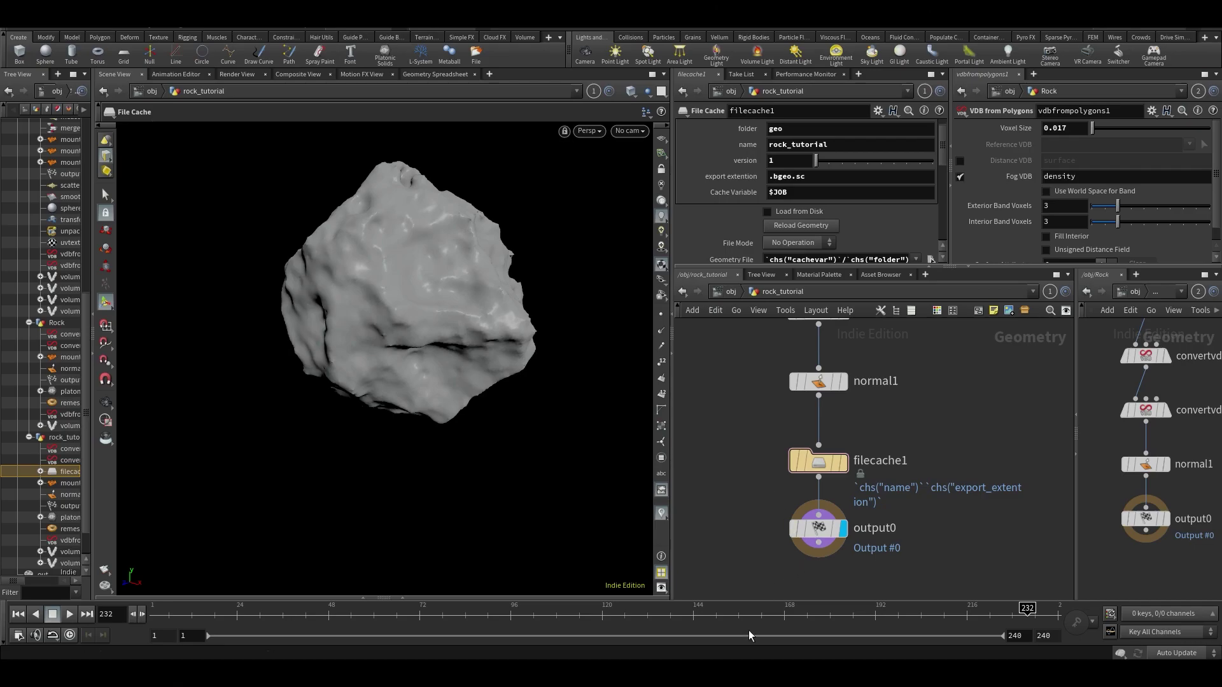
- Check the cache's output folder from the geometry file setting and enable Load from Disk on filecache1
scroll(891, 219, "down", 3)
left_click(930, 211)
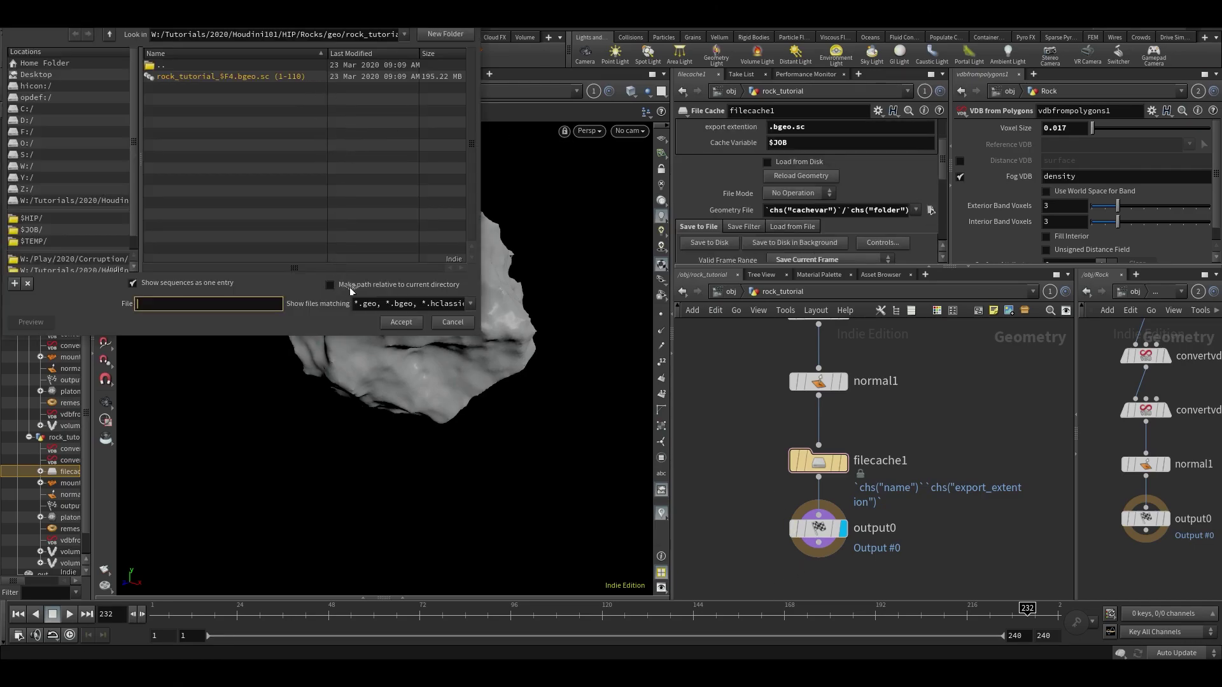
left_click(452, 322)
scroll(825, 203, "down", 3)
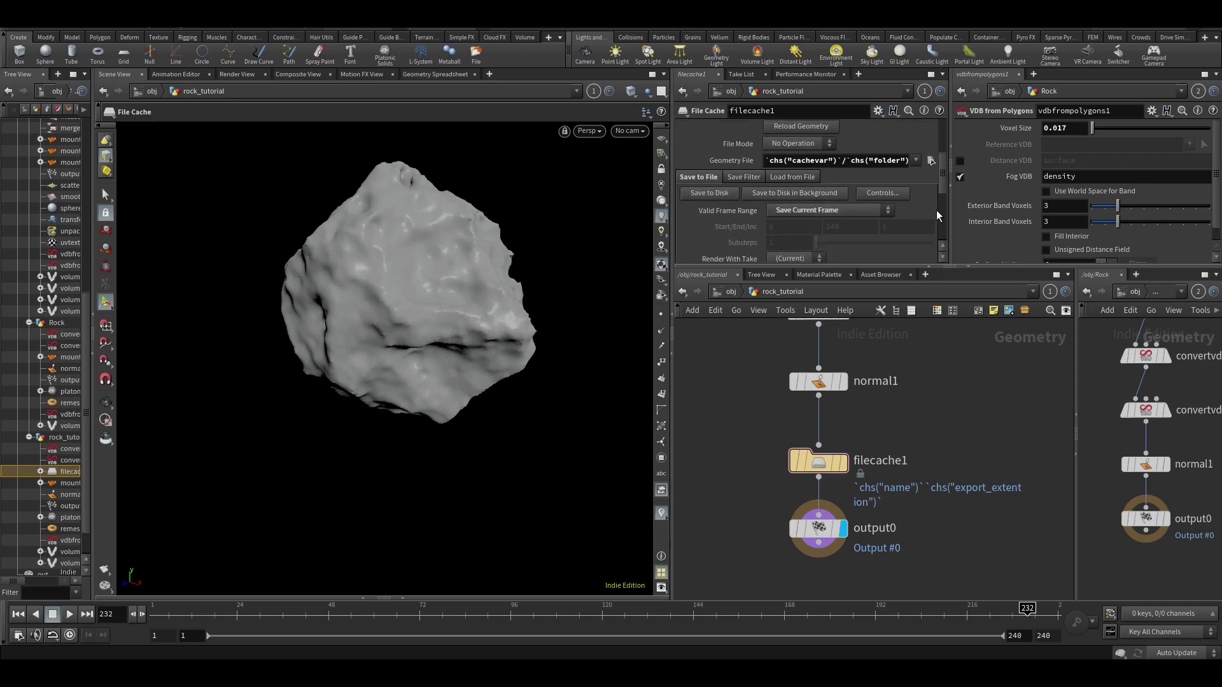
scroll(858, 191, "up", 4)
left_click(794, 181)
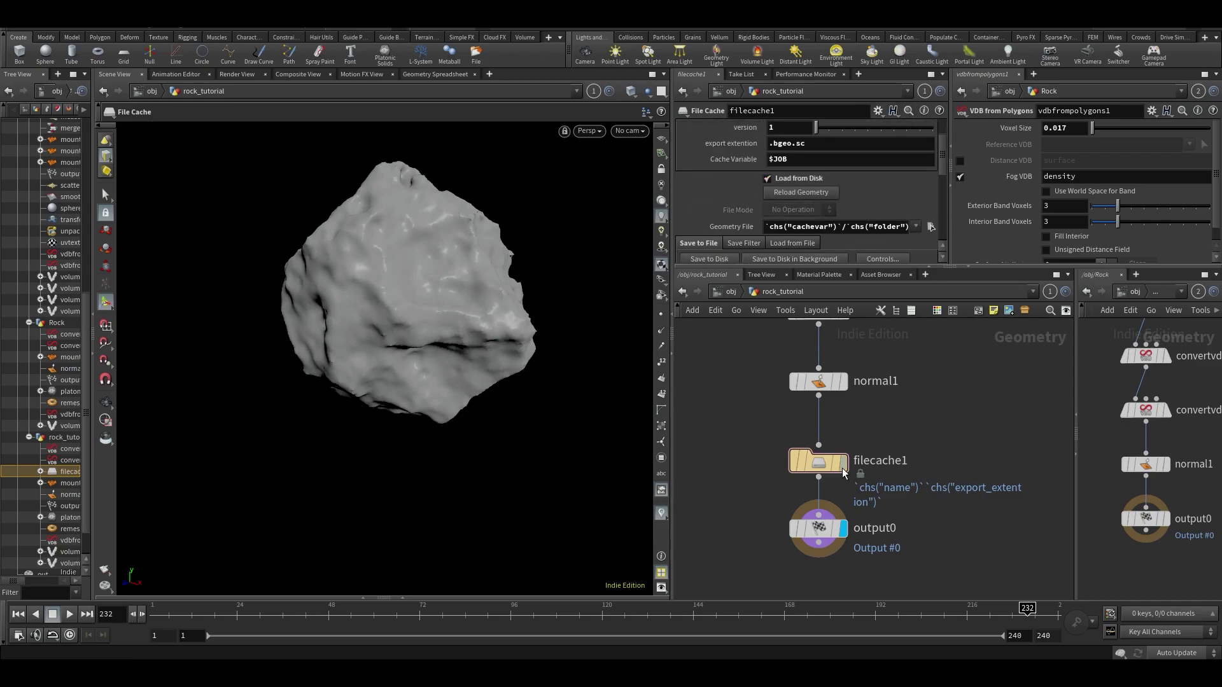
- Look over the cached rock and the rock_tutorial node chain above filecache1
key("Escape")
left_click_drag(472, 313, 547, 369)
left_click(809, 463)
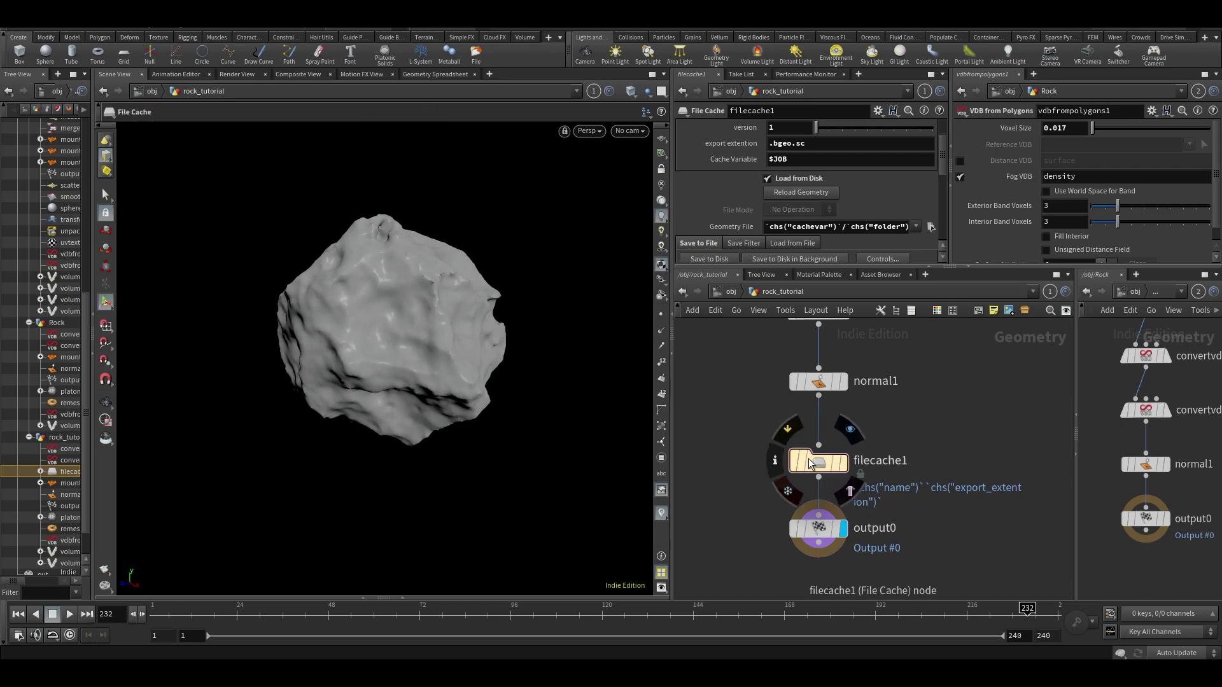
middle_click_drag(737, 357, 731, 485)
scroll(731, 479, "down", 3)
middle_click_drag(725, 330, 724, 207)
left_click_drag(731, 408, 819, 423)
left_click_drag(830, 128, 815, 135)
left_click(749, 454)
- Examine the cached rock's surface and silhouette from several angles
left_click_drag(640, 389, 363, 353, "alt")
left_click_drag(487, 404, 349, 270)
left_click_drag(218, 480, 358, 317)
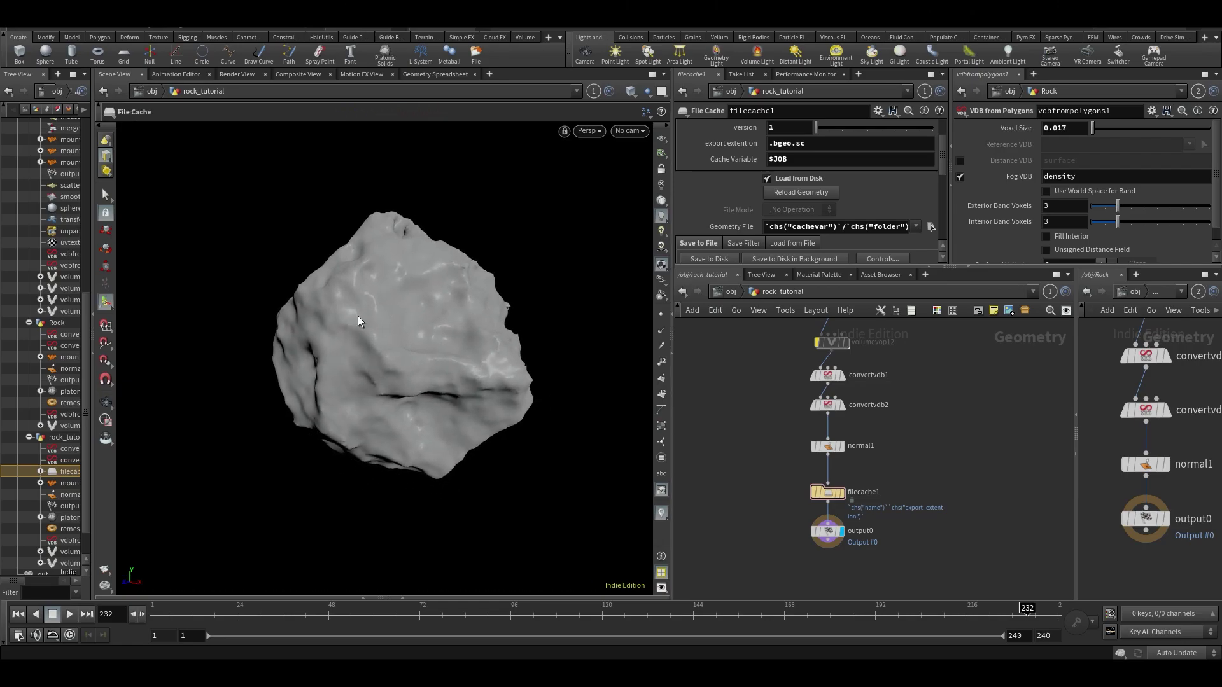
left_click_drag(400, 277, 376, 287)
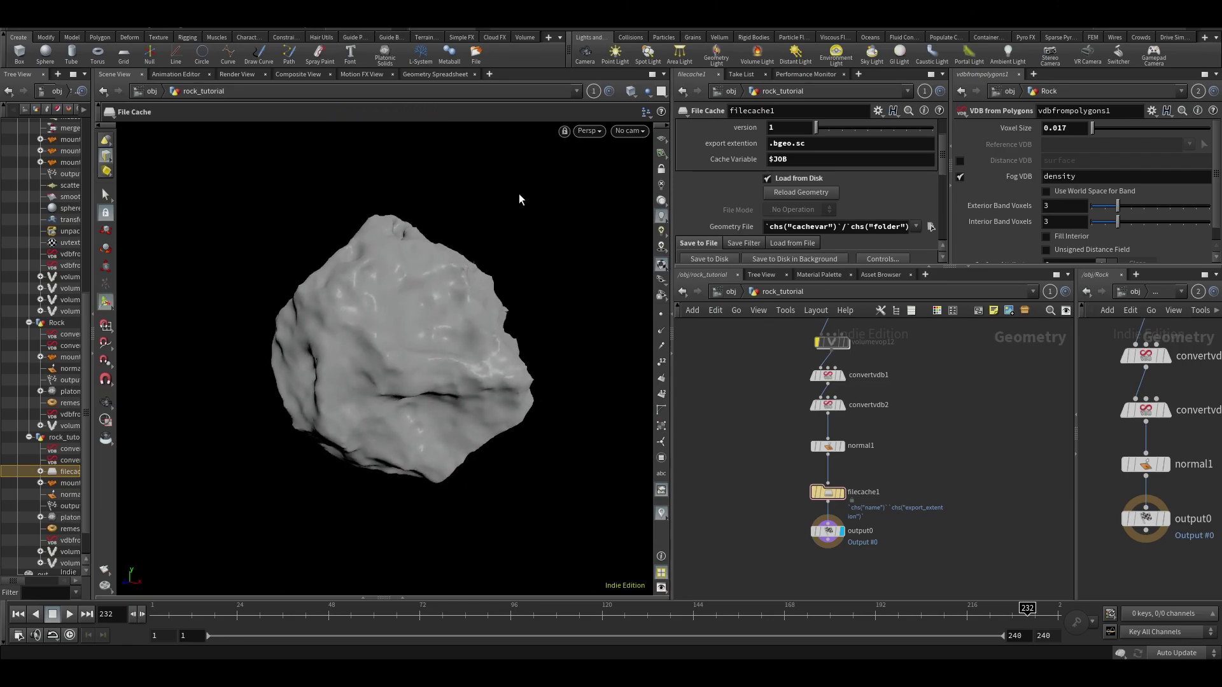
left_click_drag(469, 327, 470, 484)
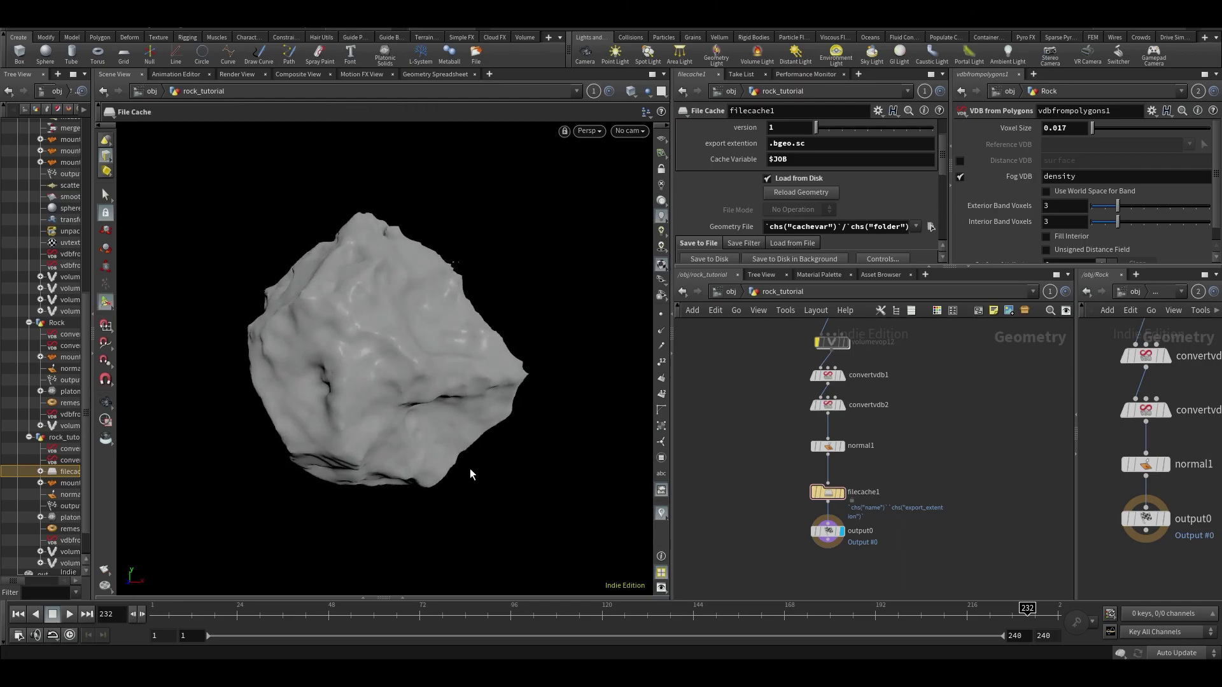
left_click_drag(505, 395, 505, 231)
key("space")
left_click_drag(483, 332, 404, 265)
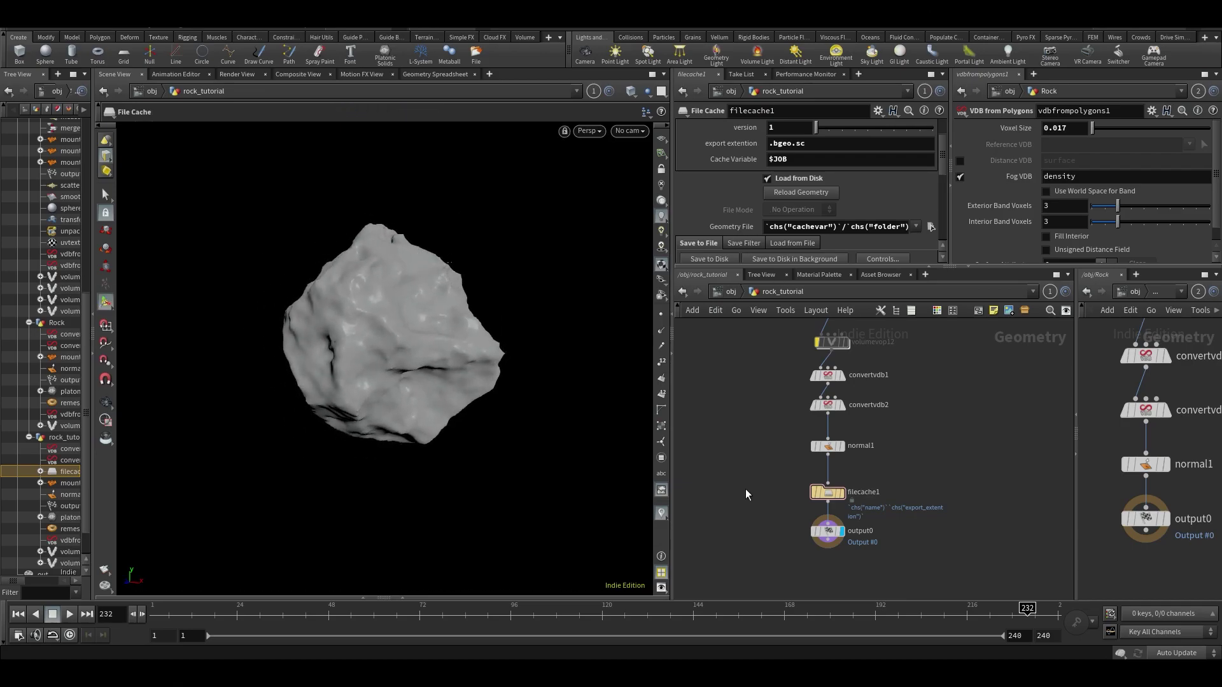
- Review the node chain from volumevop1 to output0 and leave rock_tutorial for the object level
middle_click_drag(750, 517, 745, 574)
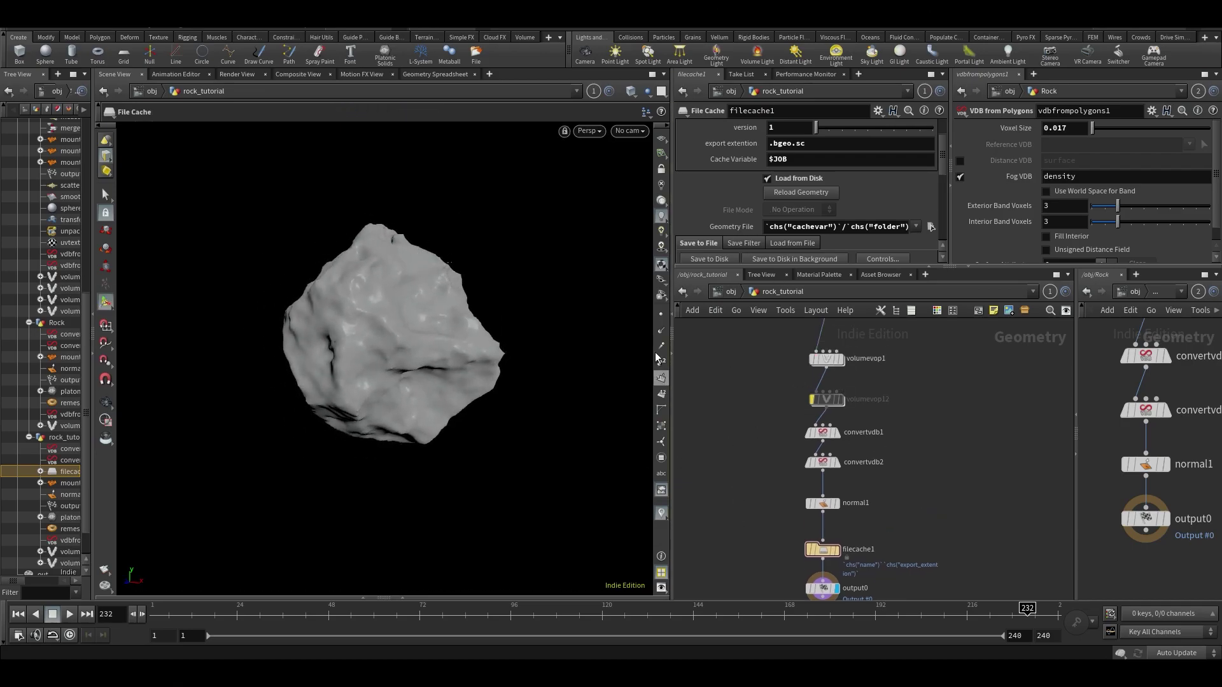
key("space")
left_click_drag(539, 284, 434, 201)
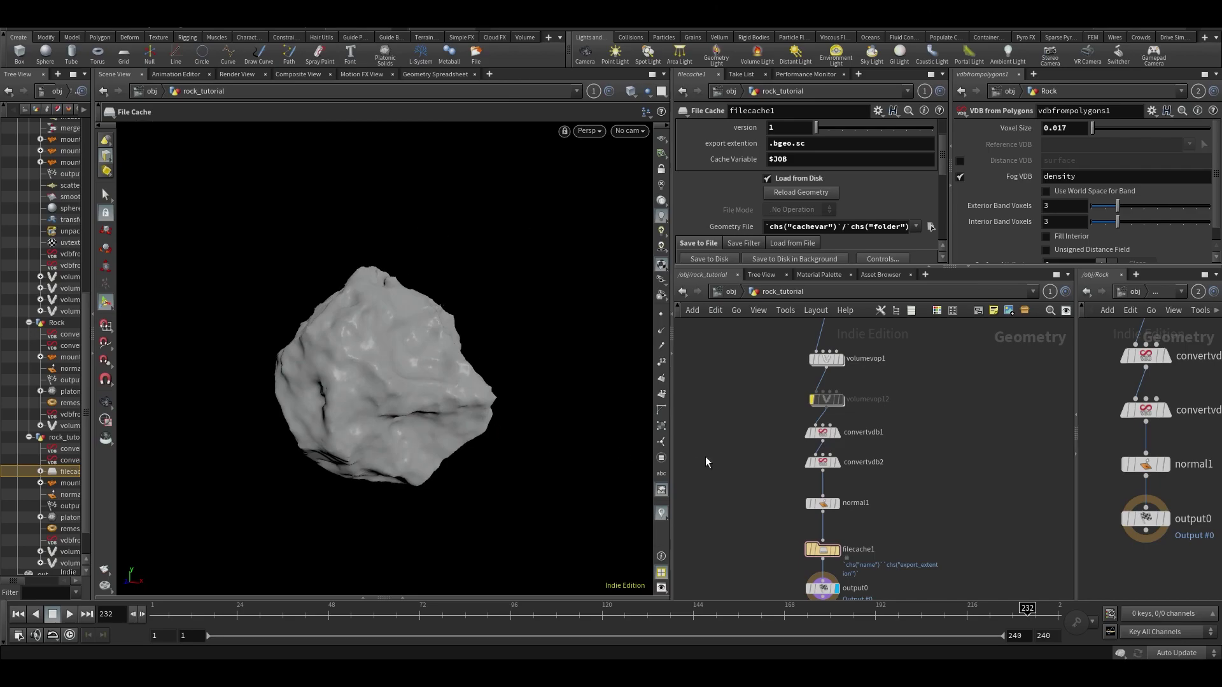
scroll(731, 481, "down", 5)
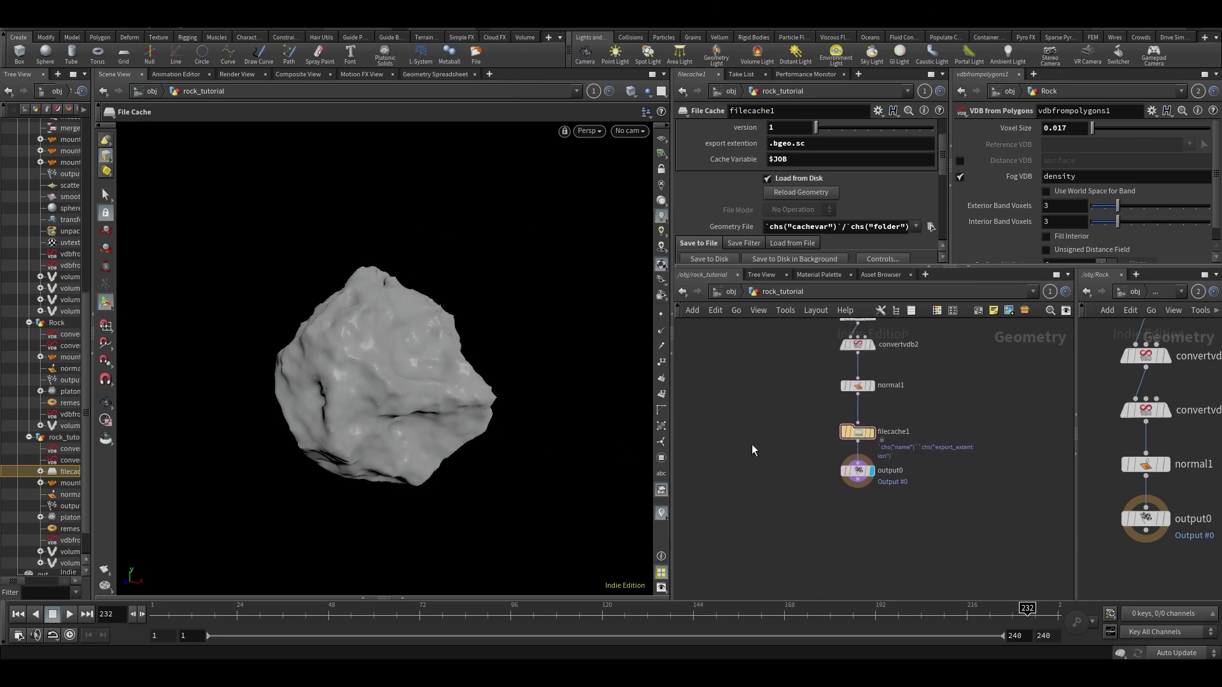
scroll(751, 440, "up", 3)
middle_click_drag(761, 426, 719, 498)
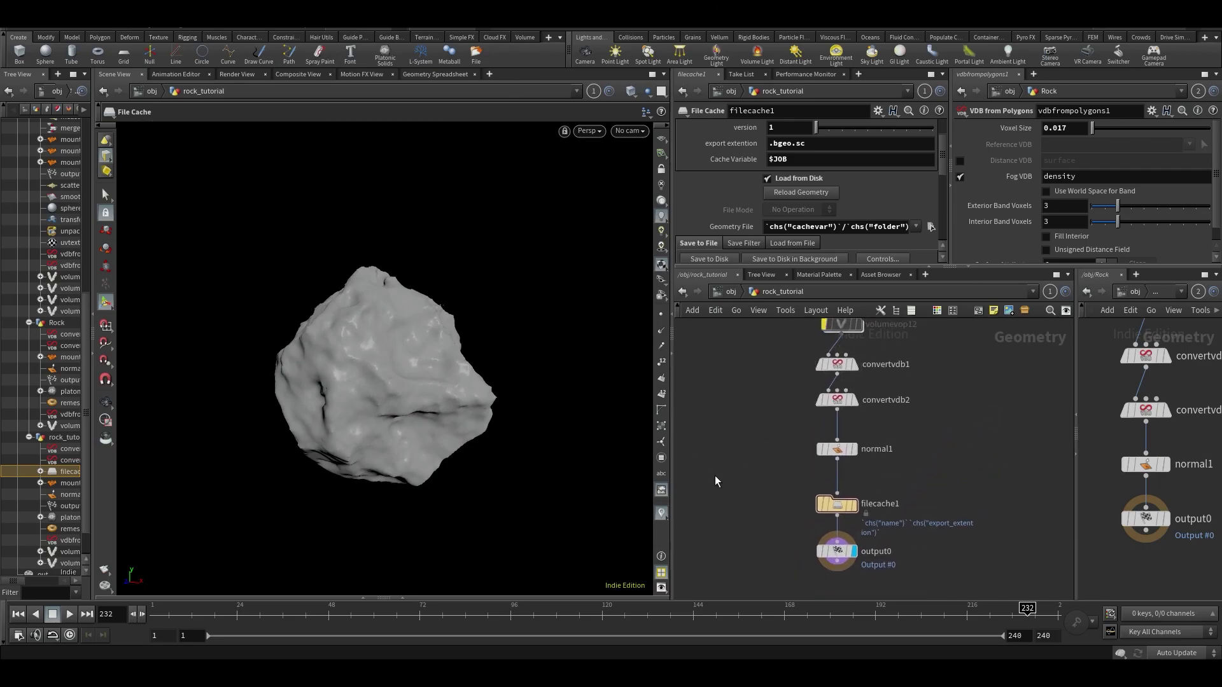
key("u")
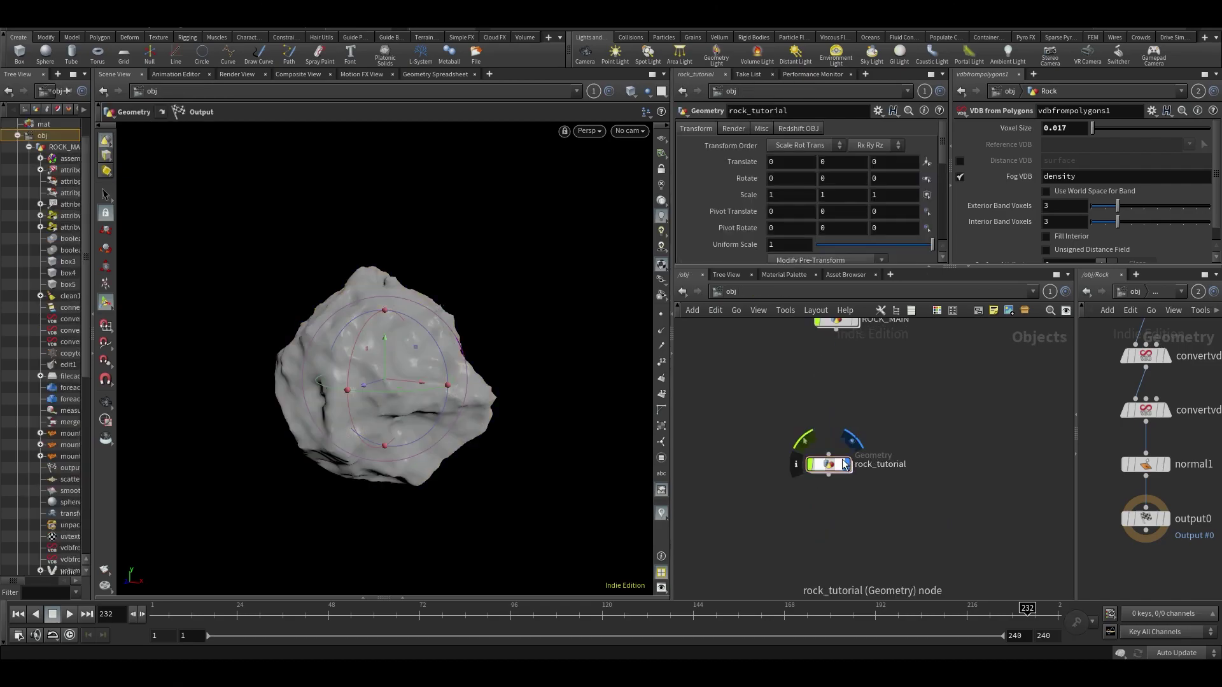
- Turn on the display of the ROCK_MAIN object at the object level and select it
left_click_drag(469, 327, 425, 338, "alt")
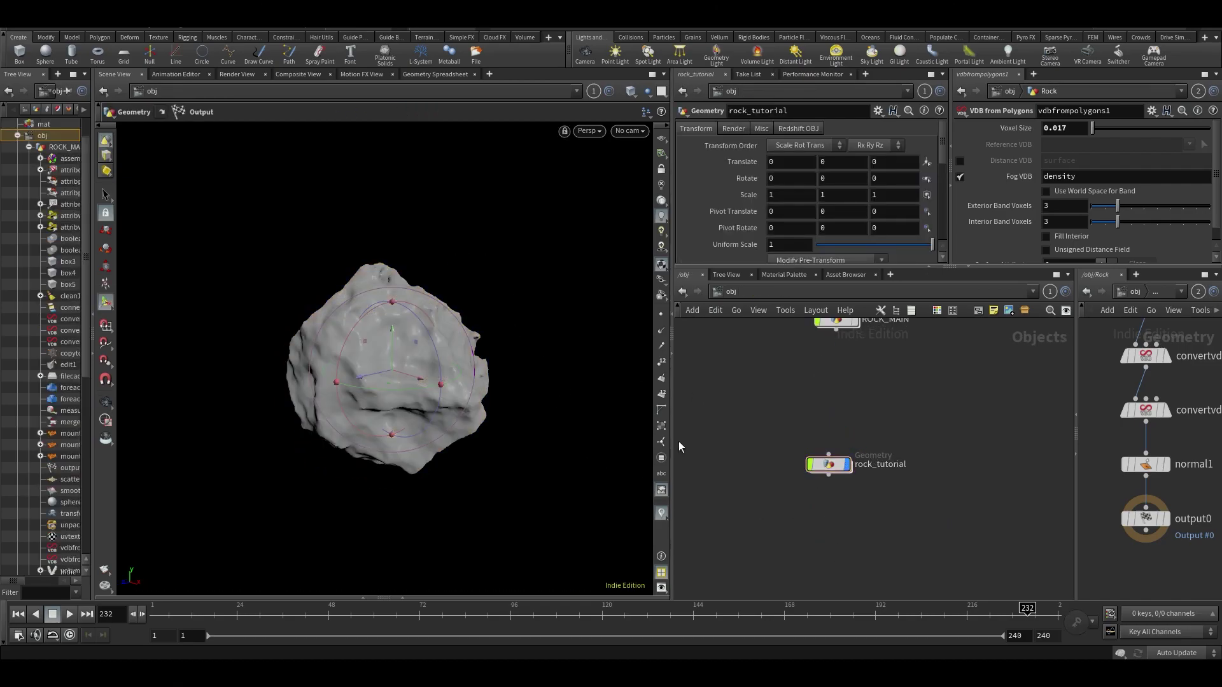
middle_click_drag(747, 344, 741, 476)
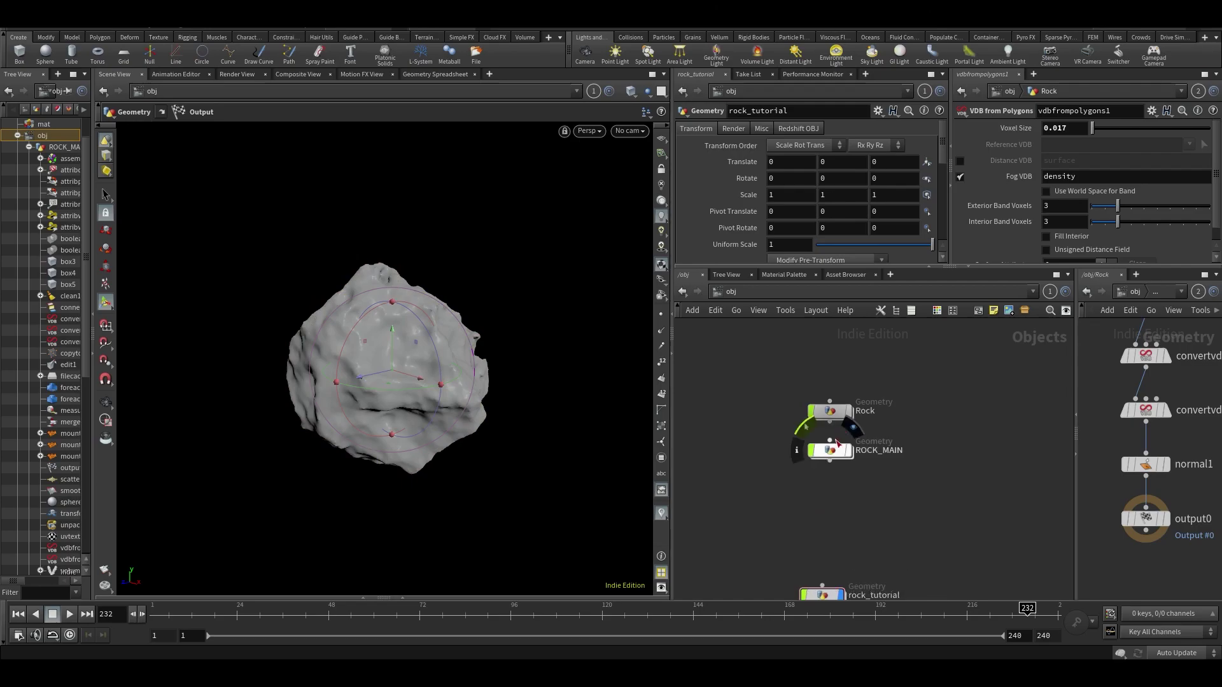
key("s")
middle_click_drag(965, 551, 965, 457)
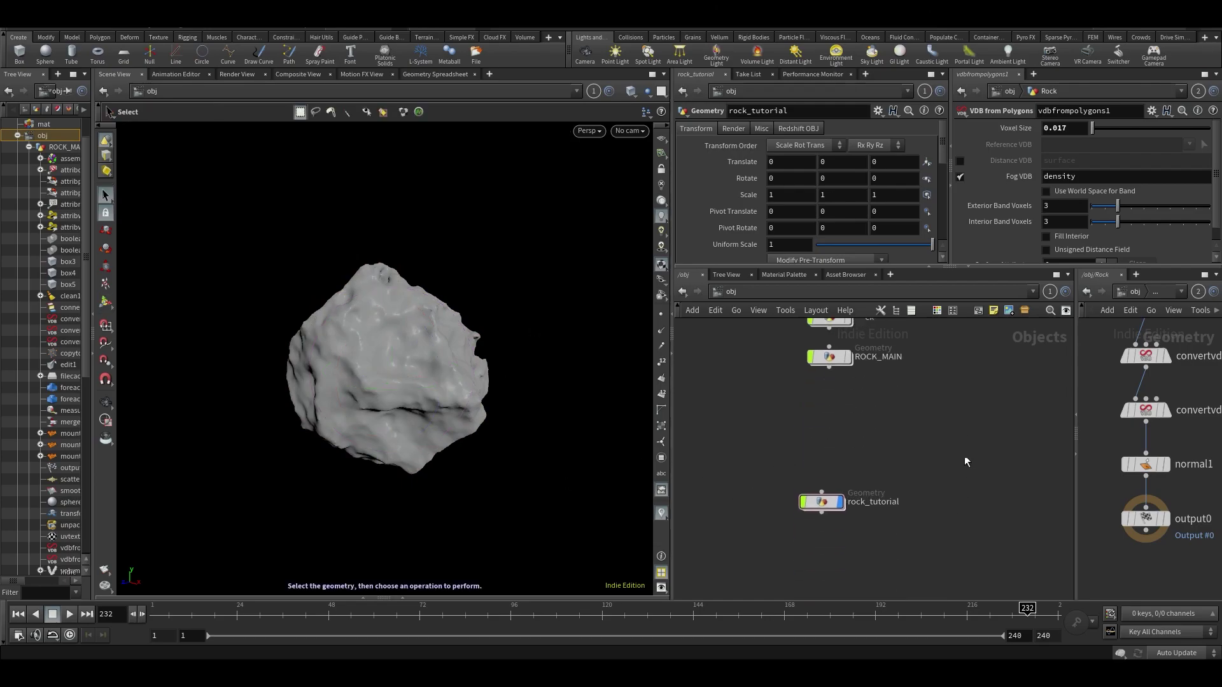
left_click(848, 357)
left_click(830, 357)
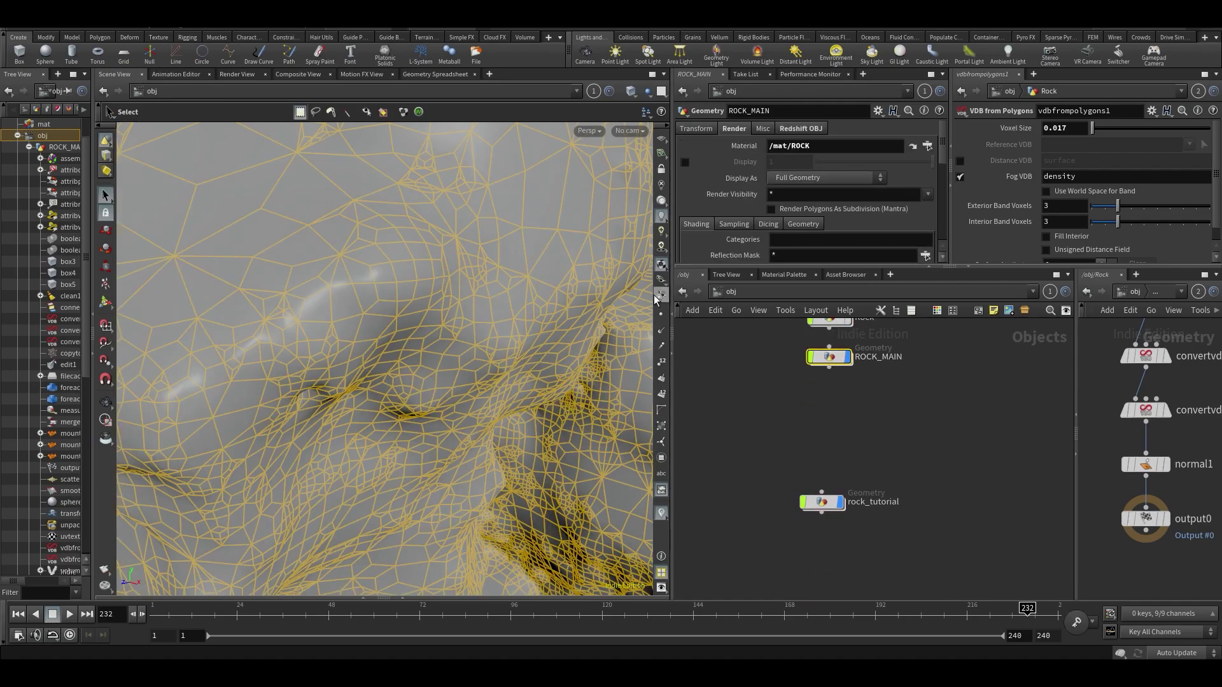
- Frame ROCK_MAIN in the viewport, examine its overall rock shape from several angles, and clear the selection
key("space+f")
left_click_drag(315, 385, 390, 370, "alt")
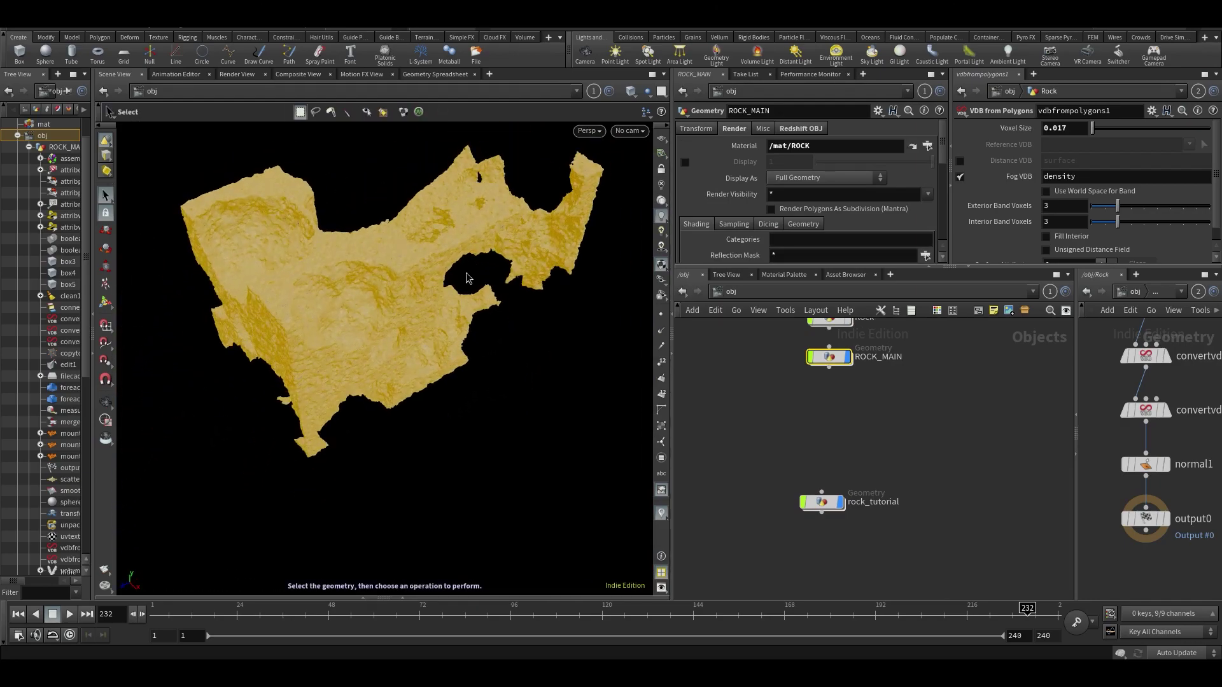
left_click_drag(315, 340, 407, 401, "alt")
left_click(932, 478)
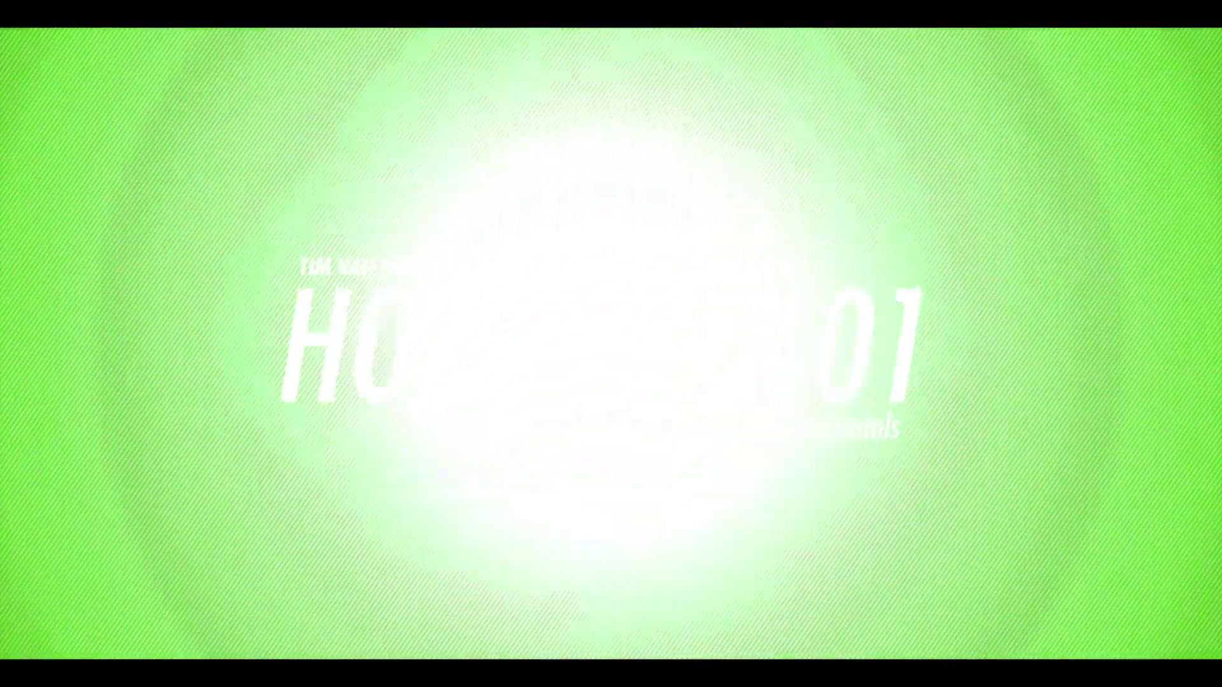